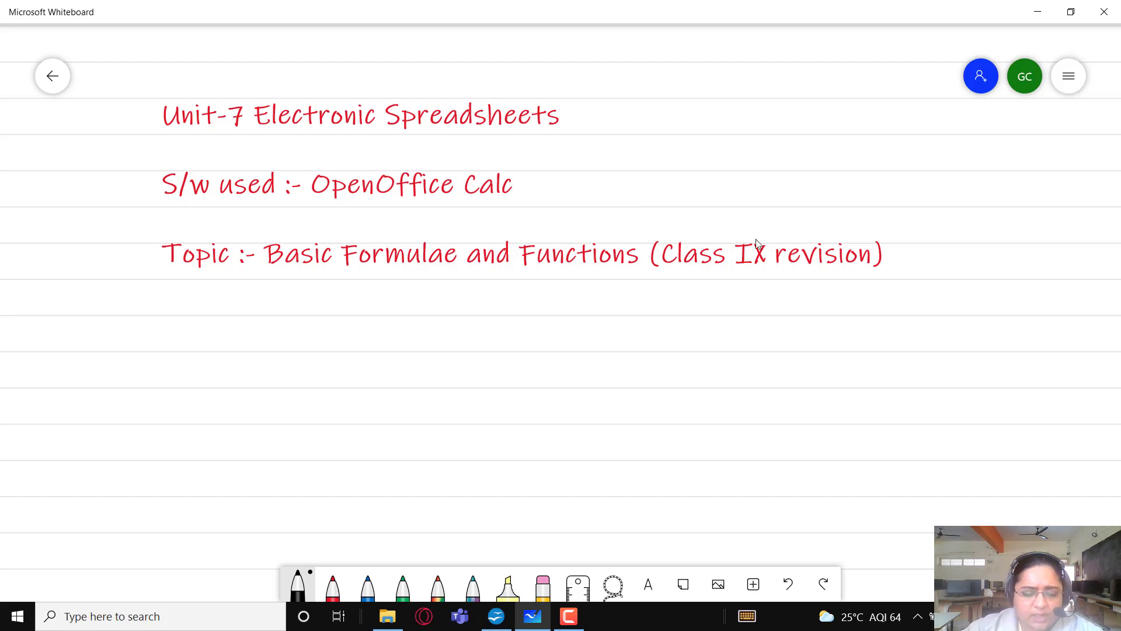
Switch to the OpenOffice Calc workbook and select the Amount cell of the first product, E5.
{"action": "left_click", "coordinate": [492, 620]}
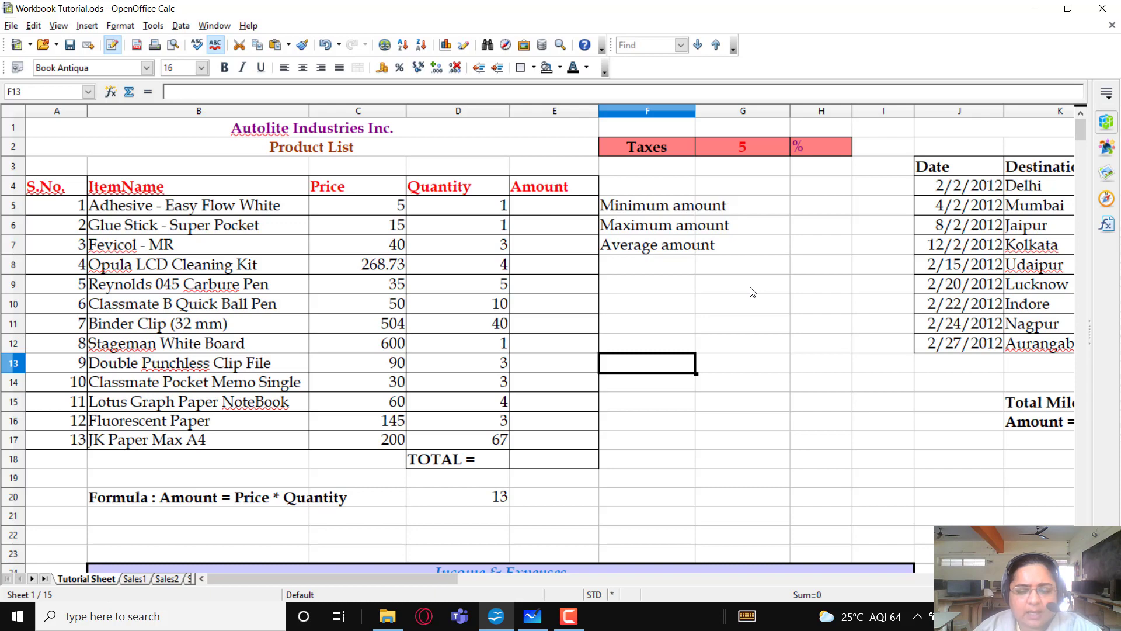
{"action": "left_click_drag", "start_coordinate": [418, 579], "coordinate": [440, 579]}
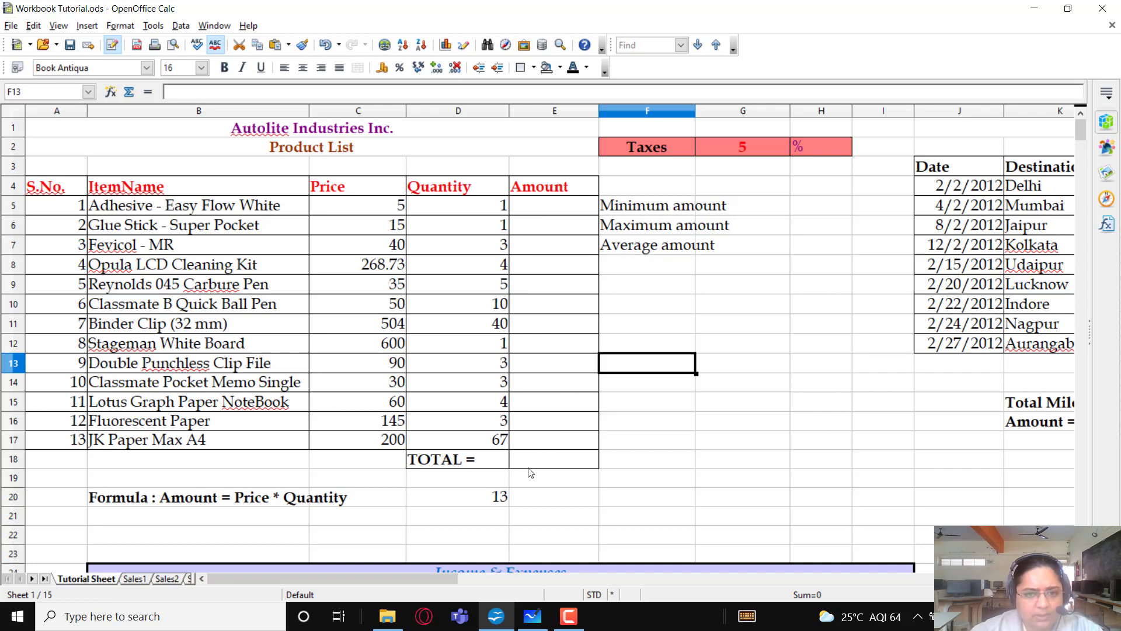
{"action": "left_click", "coordinate": [564, 209]}
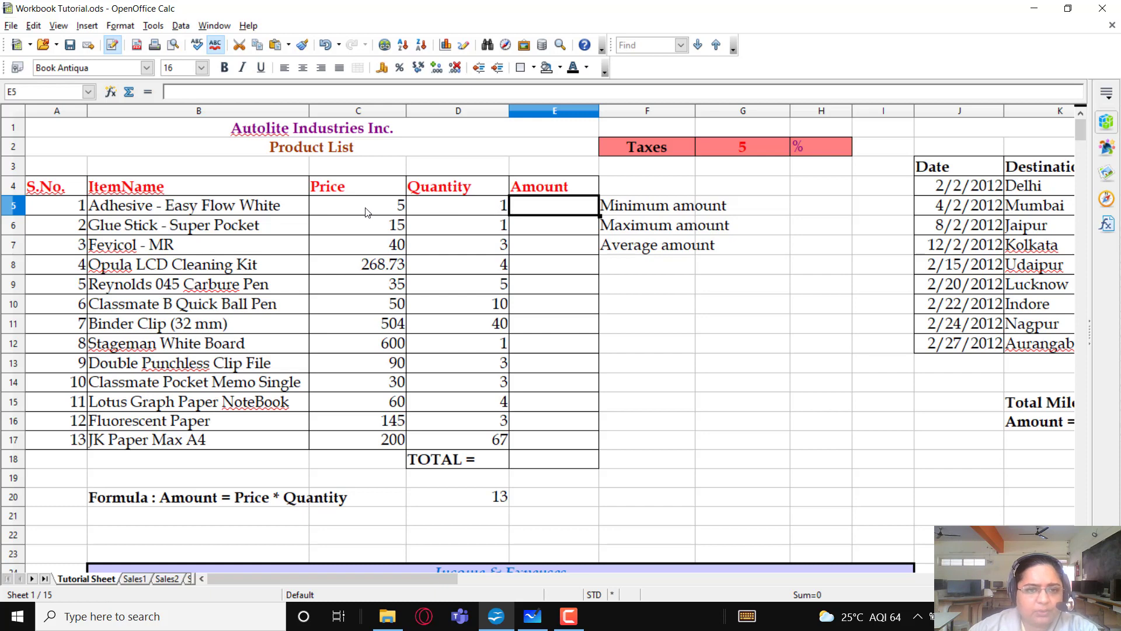
Switch to Microsoft Whiteboard and handwrite "Amount = Price x Quantity" in black below the topic line.
{"action": "left_click", "coordinate": [532, 616]}
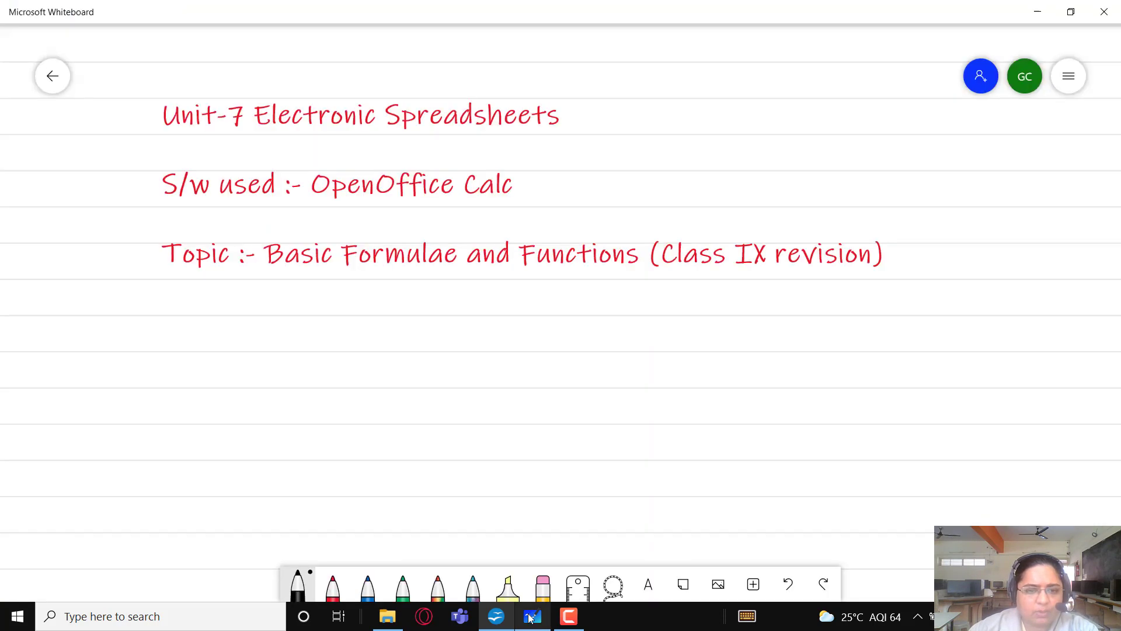
{"action": "left_click", "coordinate": [567, 624]}
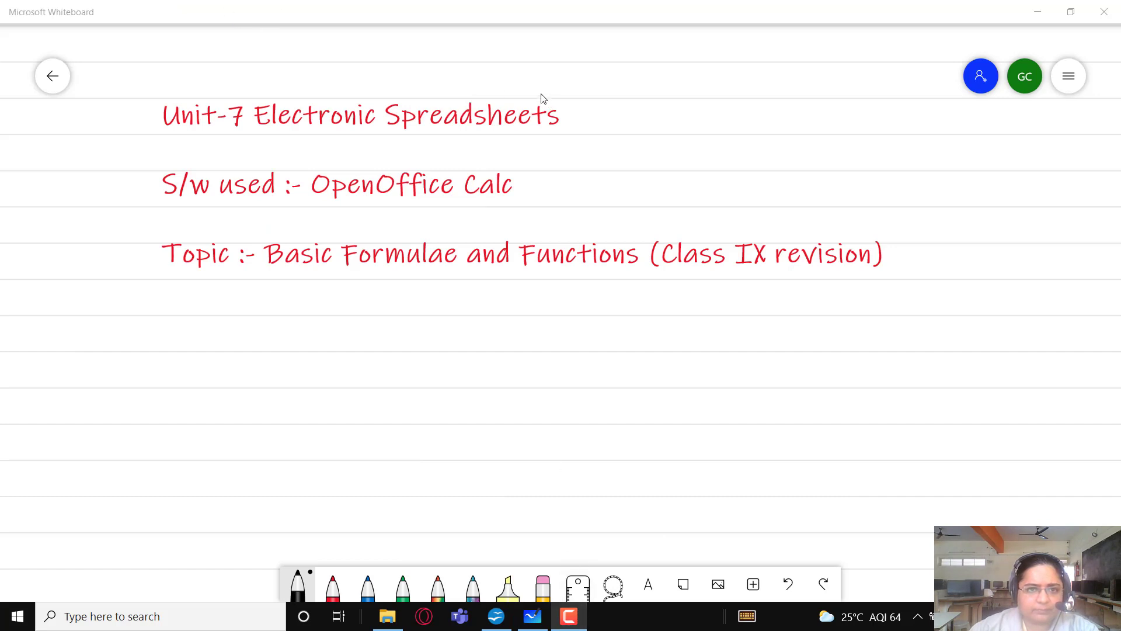
{"action": "left_click", "coordinate": [325, 86]}
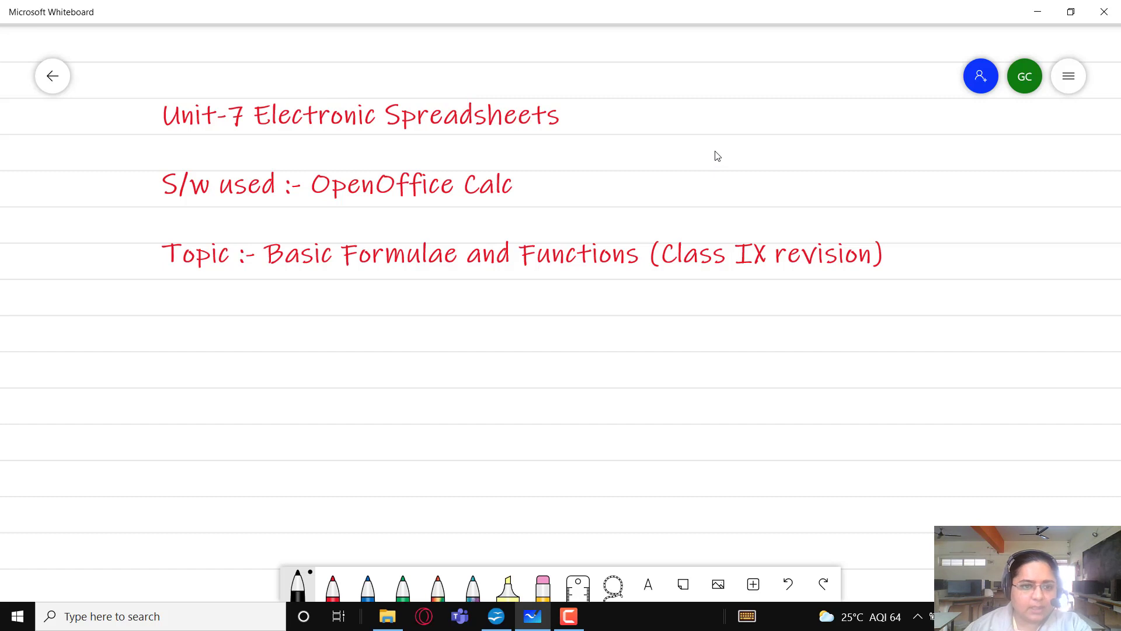
{"action": "mouse_move", "coordinate": [198, 316]}
{"action": "left_mouse_down"}
{"action": "mouse_move", "coordinate": [208, 349]}
{"action": "mouse_move", "coordinate": [210, 339]}
{"action": "left_mouse_up"}
{"action": "left_click_drag", "start_coordinate": [218, 341], "coordinate": [272, 349]}
{"action": "left_click_drag", "start_coordinate": [268, 335], "coordinate": [305, 335]}
{"action": "mouse_move", "coordinate": [296, 339]}
{"action": "left_mouse_down"}
{"action": "mouse_move", "coordinate": [323, 350]}
{"action": "mouse_move", "coordinate": [325, 330]}
{"action": "mouse_move", "coordinate": [353, 349]}
{"action": "left_mouse_up"}
{"action": "left_click_drag", "start_coordinate": [358, 343], "coordinate": [356, 350]}
{"action": "left_click_drag", "start_coordinate": [367, 342], "coordinate": [409, 348]}
{"action": "mouse_move", "coordinate": [408, 336]}
{"action": "left_mouse_down"}
{"action": "mouse_move", "coordinate": [397, 349]}
{"action": "mouse_move", "coordinate": [424, 345]}
{"action": "mouse_move", "coordinate": [434, 363]}
{"action": "left_mouse_up"}
{"action": "left_click_drag", "start_coordinate": [442, 340], "coordinate": [485, 350]}
{"action": "left_click_drag", "start_coordinate": [478, 337], "coordinate": [496, 349]}
{"action": "mouse_move", "coordinate": [501, 328]}
{"action": "left_mouse_down"}
{"action": "mouse_move", "coordinate": [503, 346]}
{"action": "mouse_move", "coordinate": [514, 339]}
{"action": "left_mouse_up"}
{"action": "left_click_drag", "start_coordinate": [509, 338], "coordinate": [517, 357]}
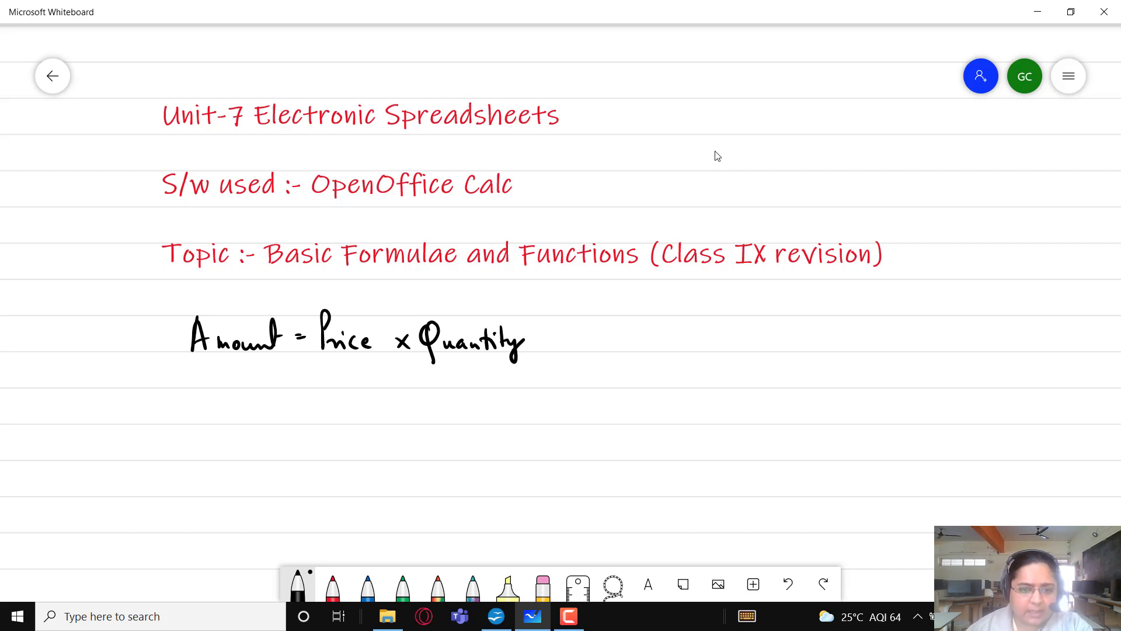
Circle the multiplication sign and draw an arrow down from it to an asterisk annotated "(asterick)".
{"action": "mouse_move", "coordinate": [408, 324]}
{"action": "left_mouse_down"}
{"action": "mouse_move", "coordinate": [421, 343]}
{"action": "mouse_move", "coordinate": [410, 325]}
{"action": "mouse_move", "coordinate": [399, 400]}
{"action": "mouse_move", "coordinate": [408, 390]}
{"action": "mouse_move", "coordinate": [389, 432]}
{"action": "mouse_move", "coordinate": [412, 422]}
{"action": "mouse_move", "coordinate": [449, 439]}
{"action": "mouse_move", "coordinate": [480, 428]}
{"action": "left_mouse_up"}
{"action": "left_click_drag", "start_coordinate": [474, 416], "coordinate": [525, 416]}
{"action": "left_click_drag", "start_coordinate": [527, 415], "coordinate": [532, 424]}
{"action": "left_click_drag", "start_coordinate": [537, 403], "coordinate": [550, 433]}
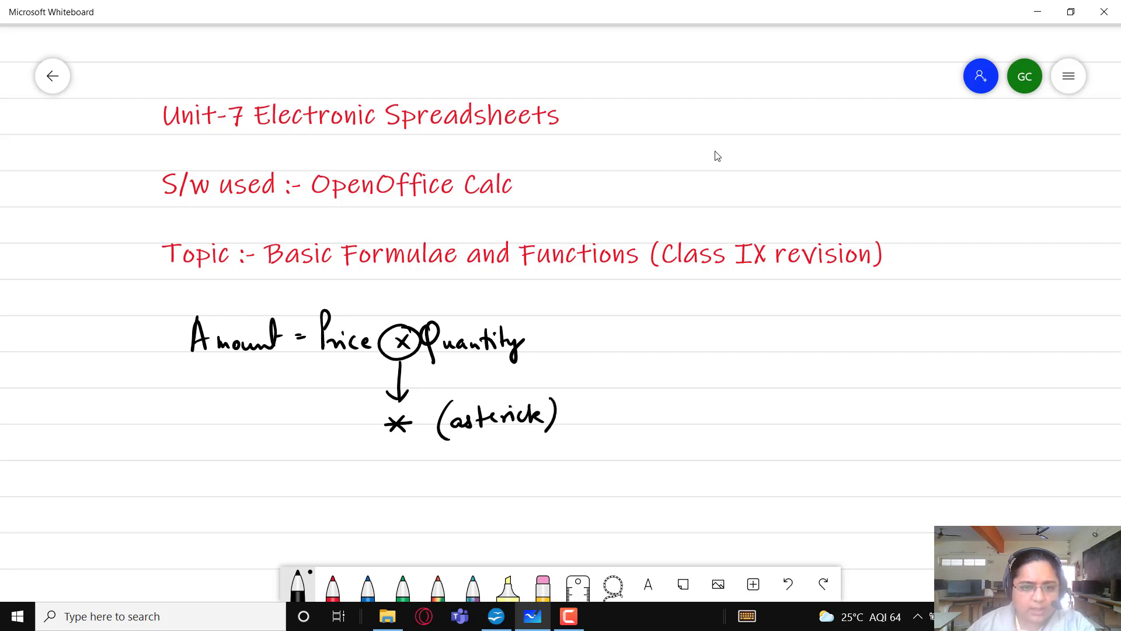
Handwrite the underlined label "General formula" in front of the Amount equation.
{"action": "mouse_move", "coordinate": [57, 320]}
{"action": "left_mouse_down"}
{"action": "mouse_move", "coordinate": [50, 330]}
{"action": "mouse_move", "coordinate": [75, 371]}
{"action": "mouse_move", "coordinate": [84, 318]}
{"action": "mouse_move", "coordinate": [125, 303]}
{"action": "mouse_move", "coordinate": [135, 314]}
{"action": "mouse_move", "coordinate": [93, 379]}
{"action": "mouse_move", "coordinate": [118, 347]}
{"action": "mouse_move", "coordinate": [148, 334]}
{"action": "mouse_move", "coordinate": [151, 318]}
{"action": "left_mouse_up"}
{"action": "left_click_drag", "start_coordinate": [147, 336], "coordinate": [169, 329]}
{"action": "left_click", "coordinate": [118, 362]}
{"action": "left_click_drag", "start_coordinate": [117, 363], "coordinate": [167, 340]}
{"action": "left_click", "coordinate": [171, 341]}
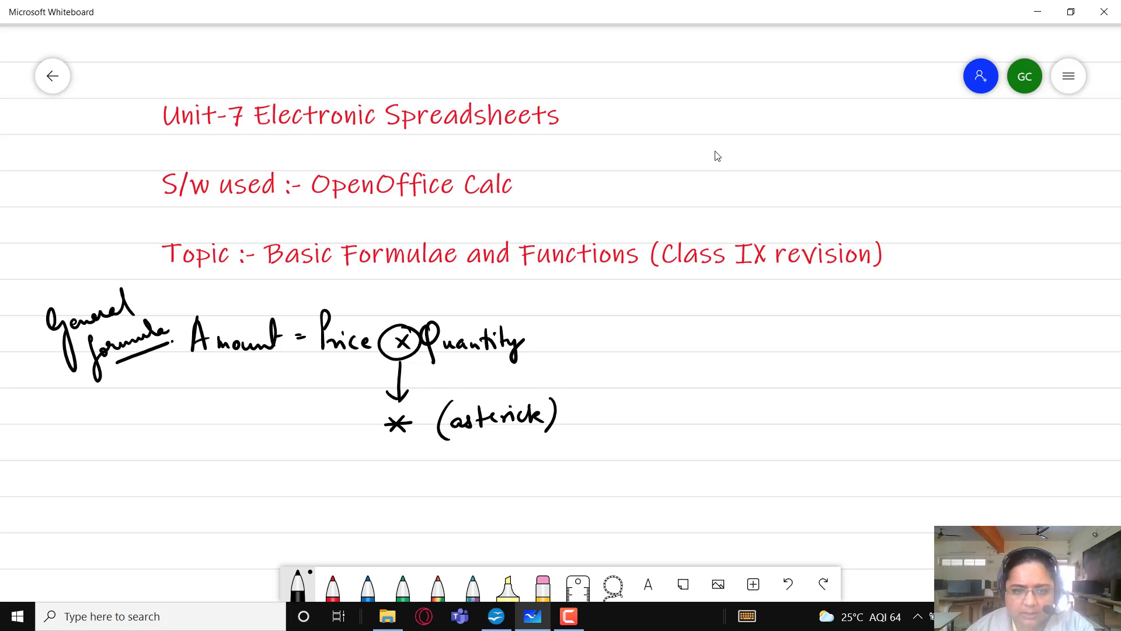
Draw an arrow after the Amount equation and write the underlined words "Spreadsheet formula" at its end.
{"action": "left_click_drag", "start_coordinate": [544, 333], "coordinate": [619, 332]}
{"action": "left_click_drag", "start_coordinate": [607, 327], "coordinate": [608, 347]}
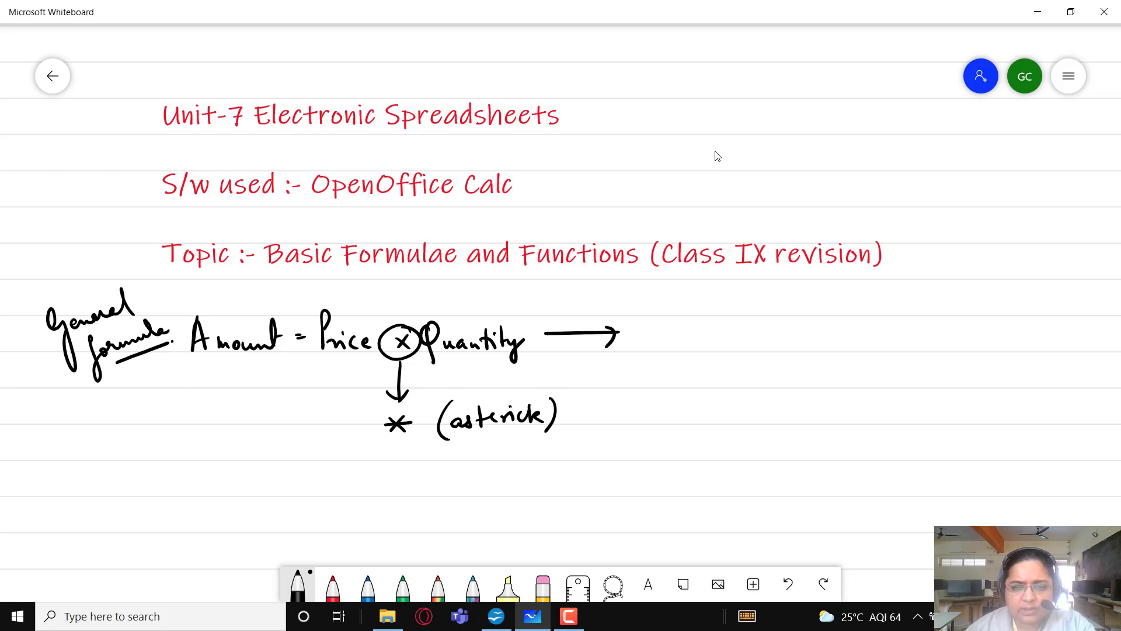
{"action": "mouse_move", "coordinate": [664, 321]}
{"action": "left_mouse_down"}
{"action": "mouse_move", "coordinate": [652, 325]}
{"action": "mouse_move", "coordinate": [656, 348]}
{"action": "left_mouse_up"}
{"action": "mouse_move", "coordinate": [675, 319]}
{"action": "left_mouse_down"}
{"action": "mouse_move", "coordinate": [681, 361]}
{"action": "mouse_move", "coordinate": [693, 338]}
{"action": "mouse_move", "coordinate": [786, 321]}
{"action": "left_mouse_up"}
{"action": "mouse_move", "coordinate": [715, 322]}
{"action": "left_mouse_down"}
{"action": "mouse_move", "coordinate": [718, 335]}
{"action": "mouse_move", "coordinate": [722, 325]}
{"action": "left_mouse_up"}
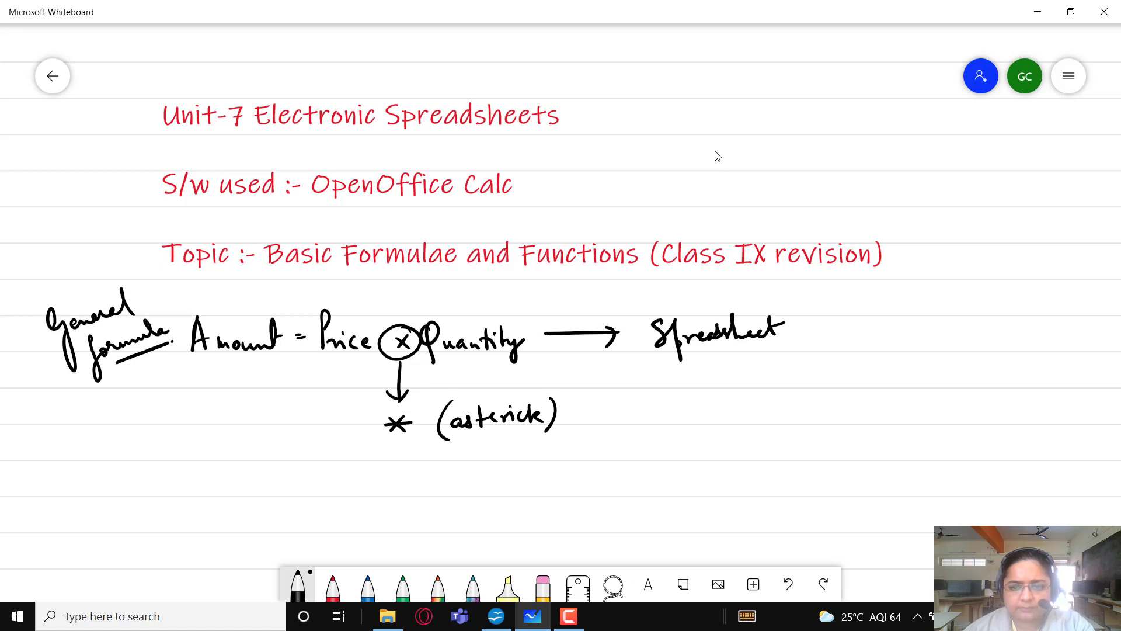
{"action": "mouse_move", "coordinate": [815, 301]}
{"action": "left_mouse_down"}
{"action": "mouse_move", "coordinate": [805, 355]}
{"action": "mouse_move", "coordinate": [825, 320]}
{"action": "mouse_move", "coordinate": [865, 325]}
{"action": "mouse_move", "coordinate": [873, 304]}
{"action": "mouse_move", "coordinate": [899, 325]}
{"action": "left_mouse_up"}
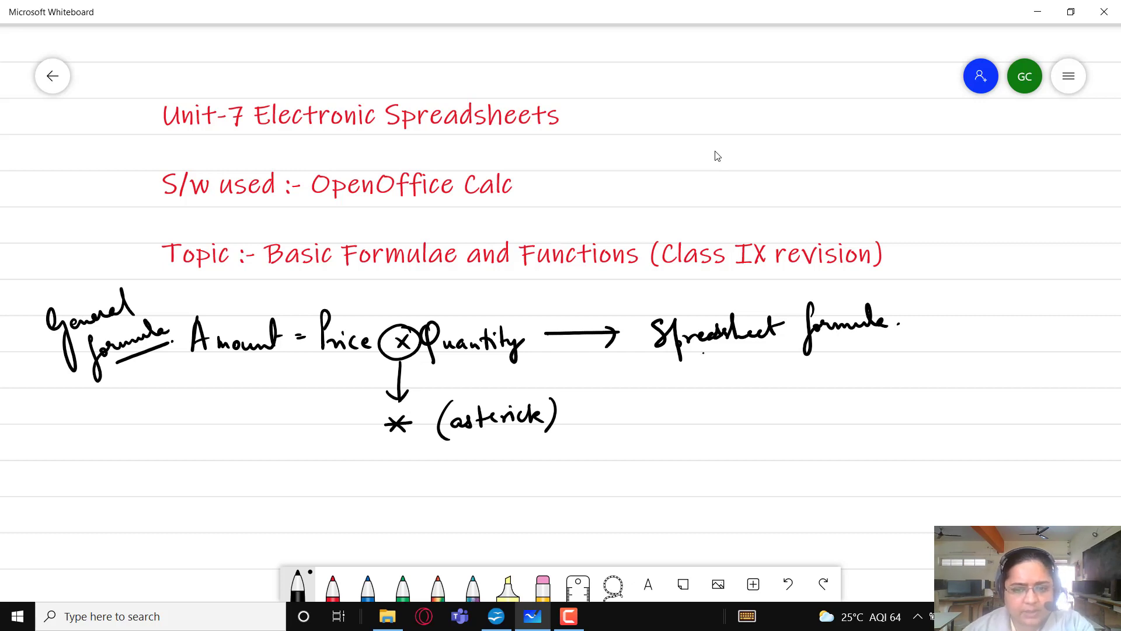
{"action": "left_click_drag", "start_coordinate": [702, 354], "coordinate": [807, 328]}
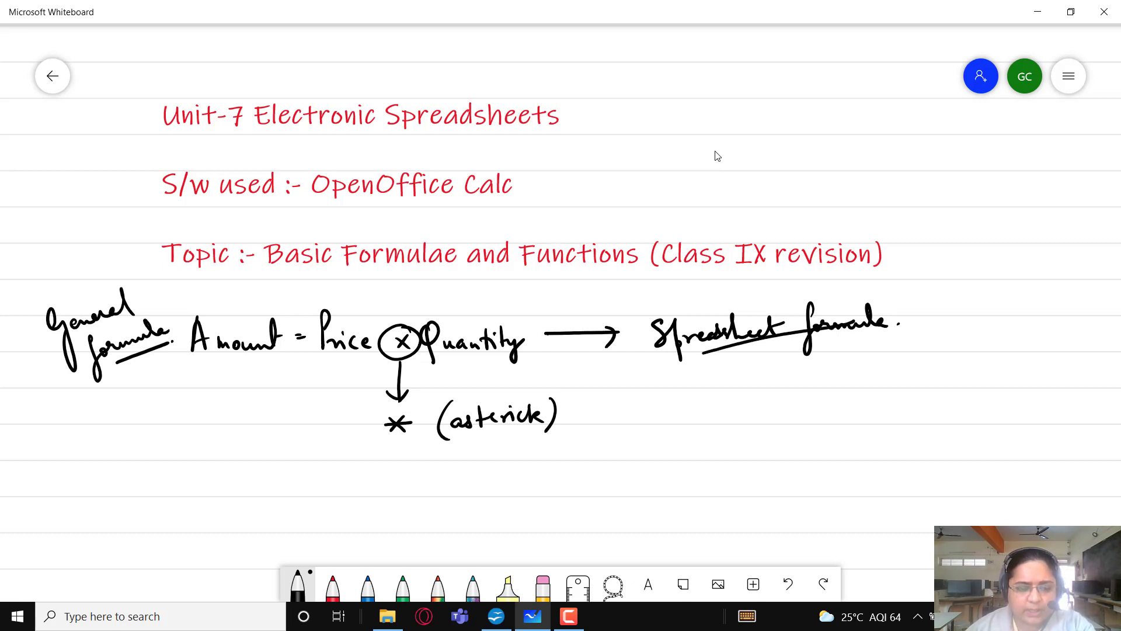
Switch to the OpenOffice Calc workbook and enter the formula =C5*D5 in Amount cell E5.
{"action": "key", "text": "alt+Tab"}
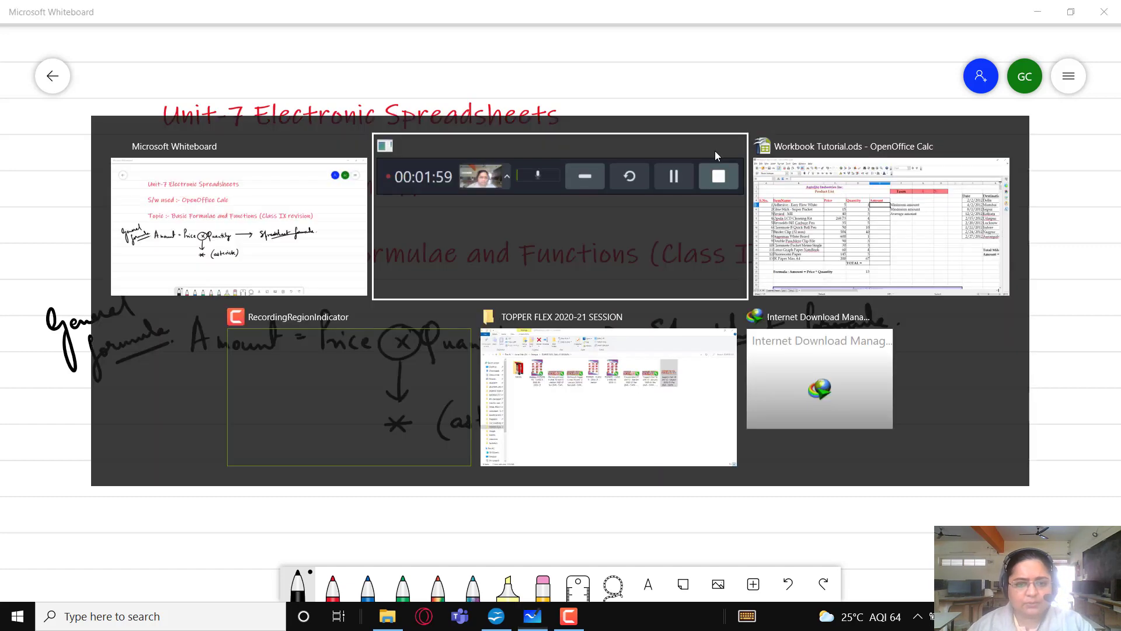
{"action": "key", "text": "alt+Tab"}
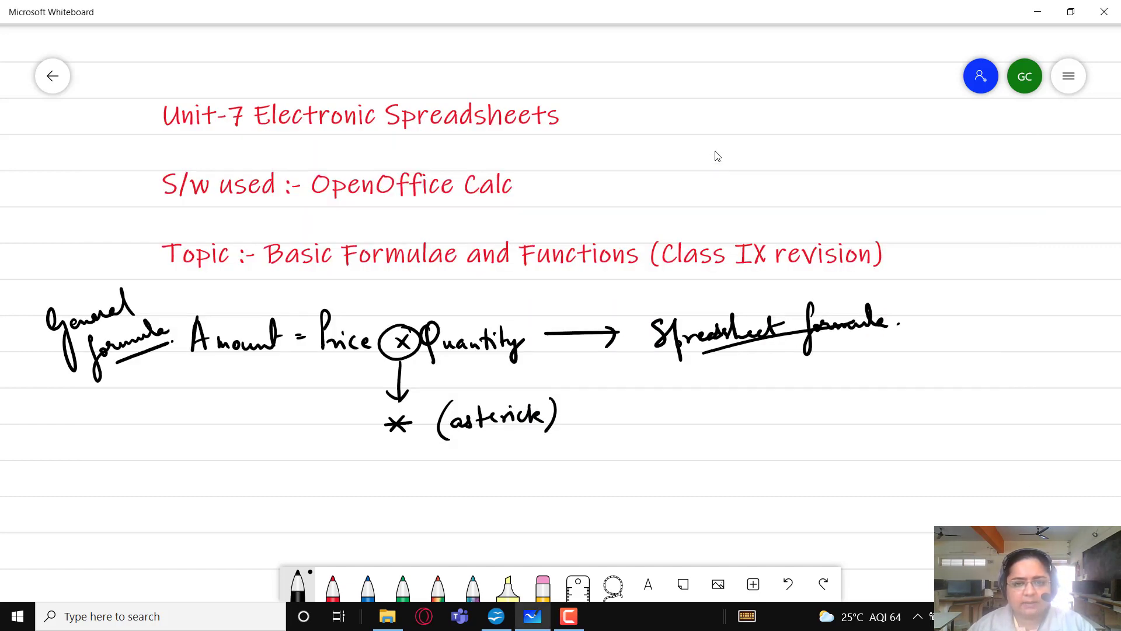
{"action": "key", "text": "alt+Tab"}
{"action": "key", "text": "alt+Tab"}
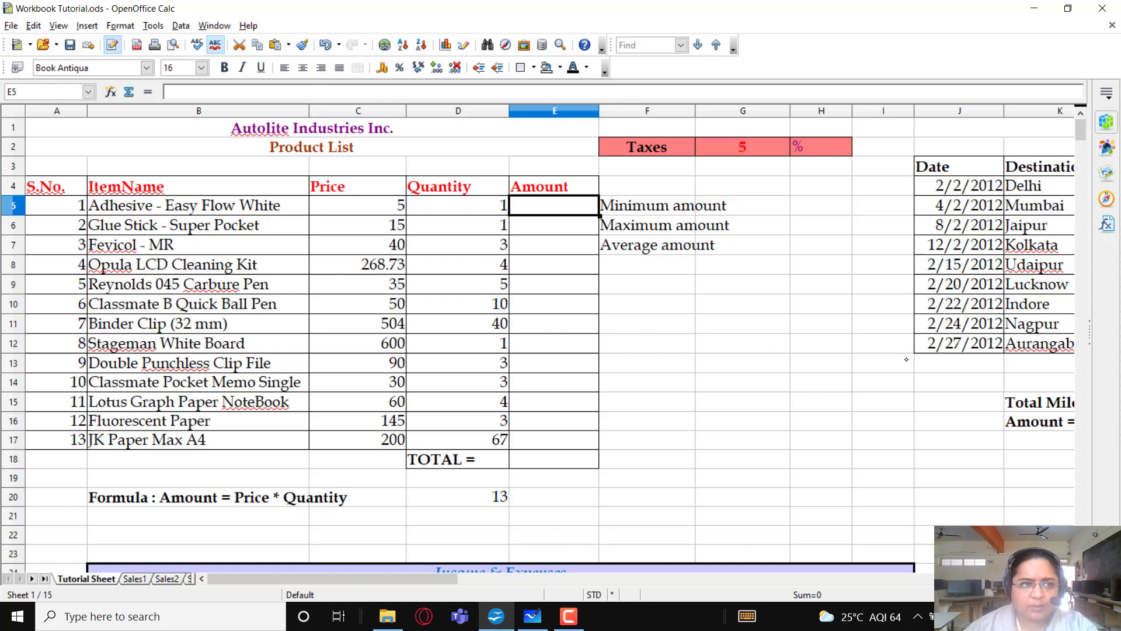
{"action": "left_click", "coordinate": [568, 617]}
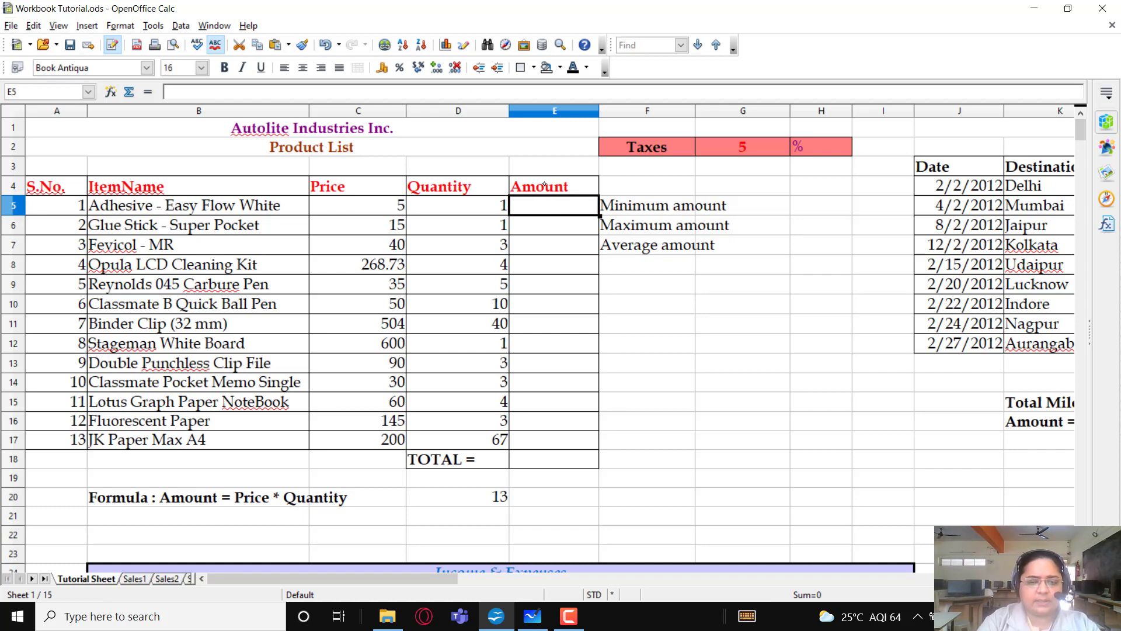
{"action": "type", "text": "="}
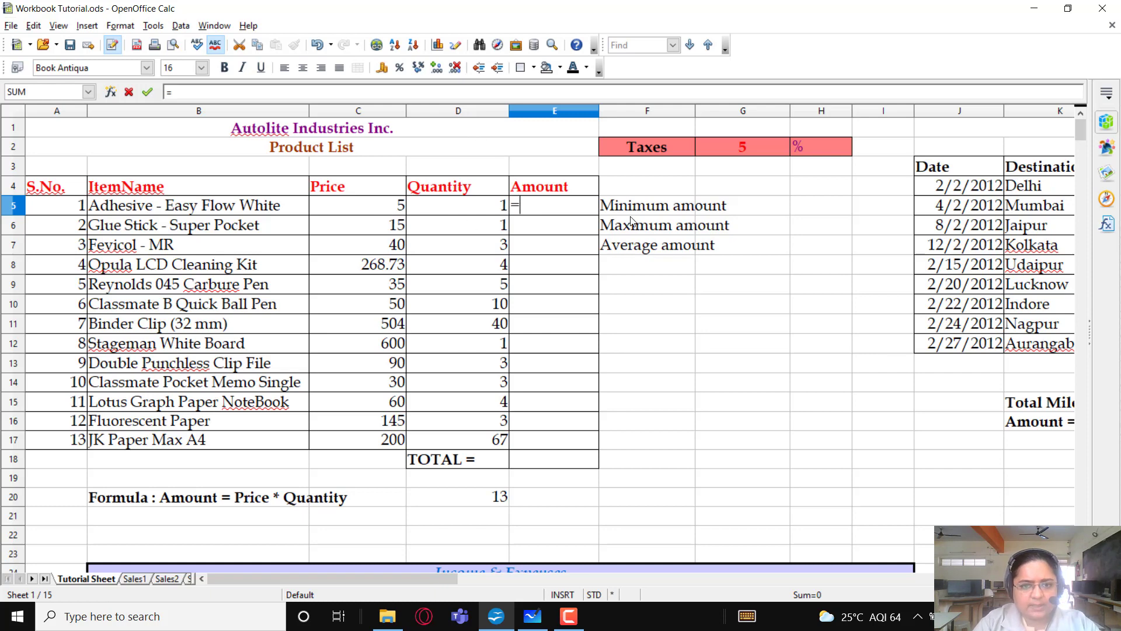
{"action": "type", "text": "C5"}
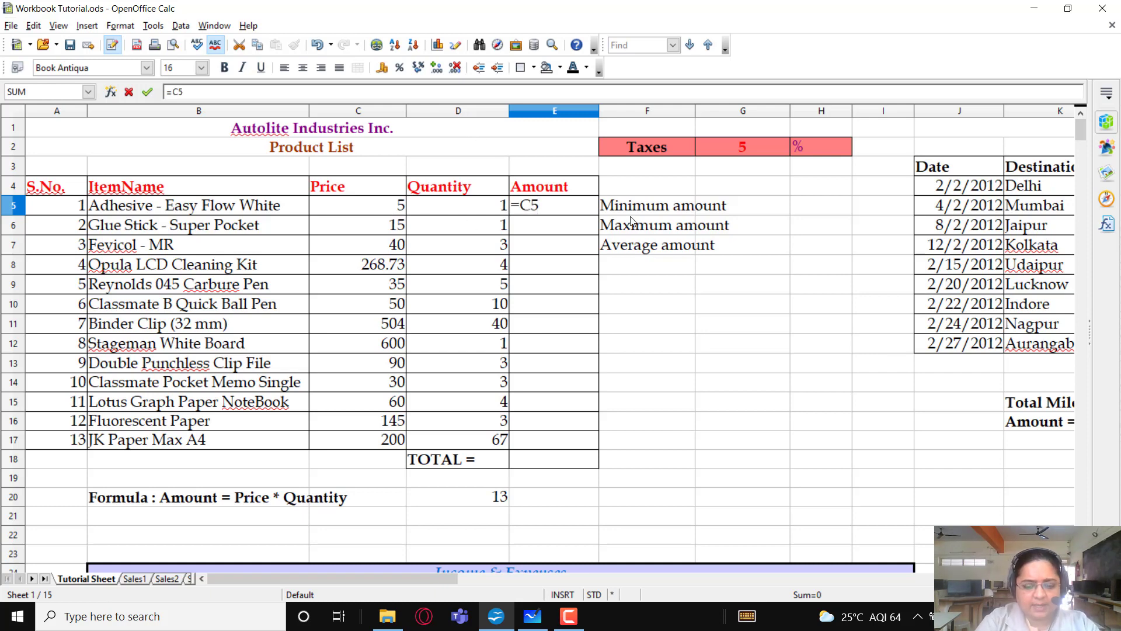
{"action": "type", "text": "*D5"}
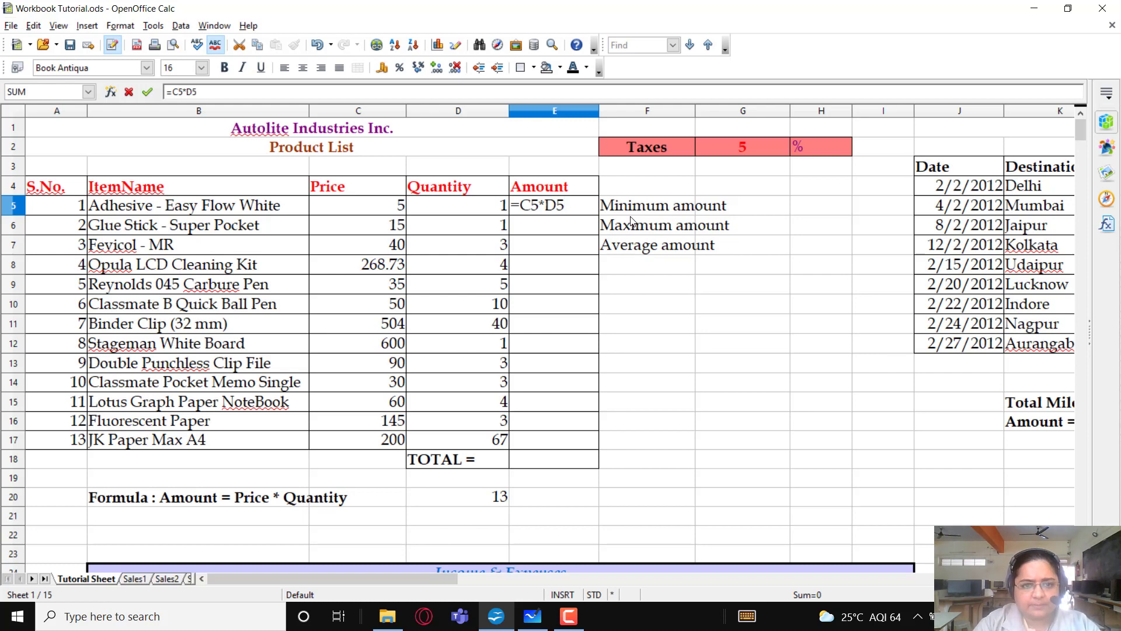
{"action": "key", "text": "Return"}
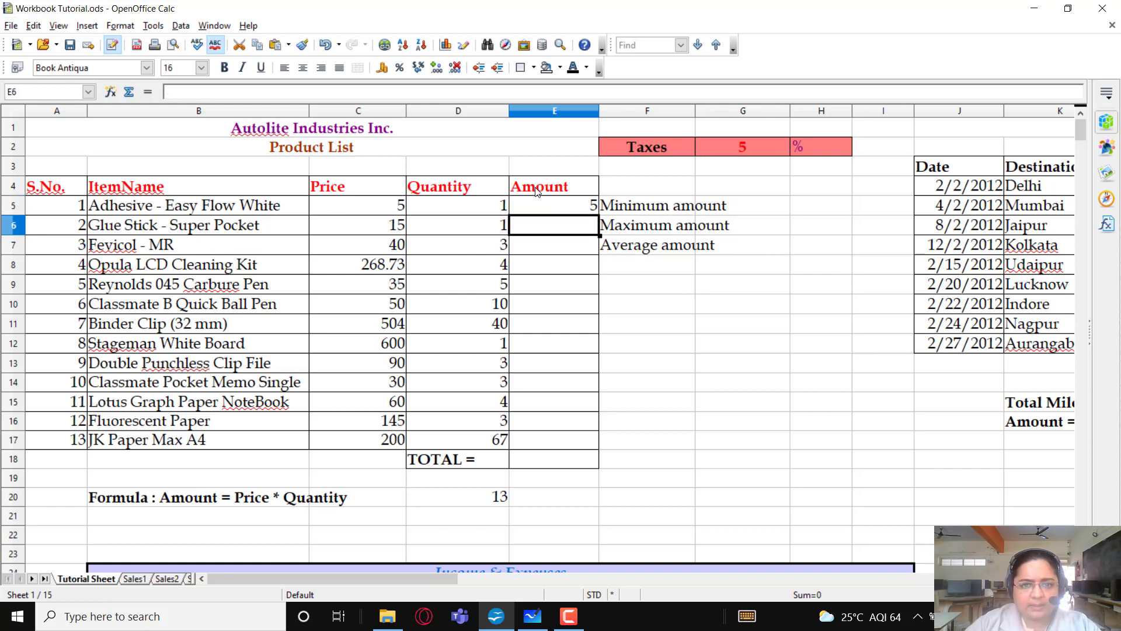
Review the formula stored in Amount cell E5, leaving that cell selected.
{"action": "left_click", "coordinate": [566, 210]}
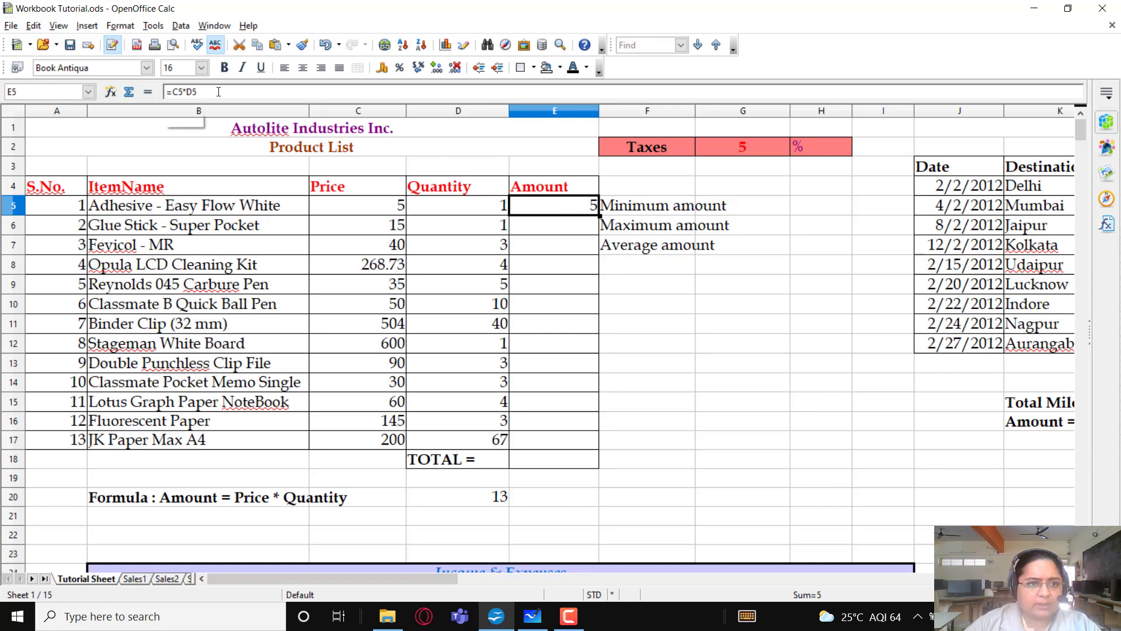
{"action": "left_click_drag", "start_coordinate": [219, 92], "coordinate": [150, 93]}
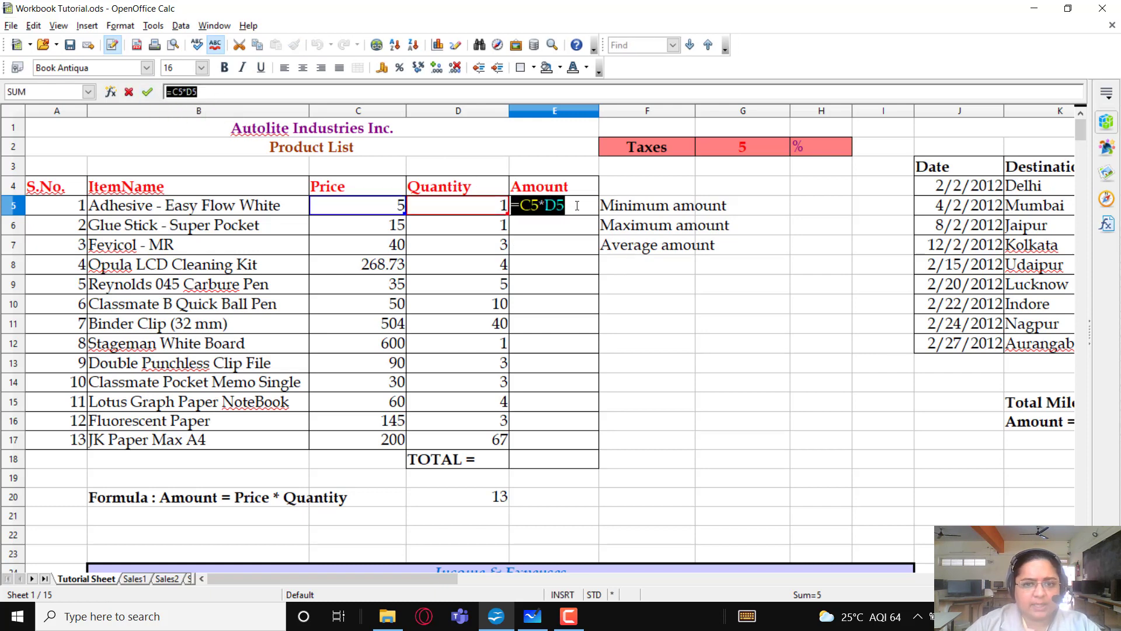
{"action": "key", "text": "Return"}
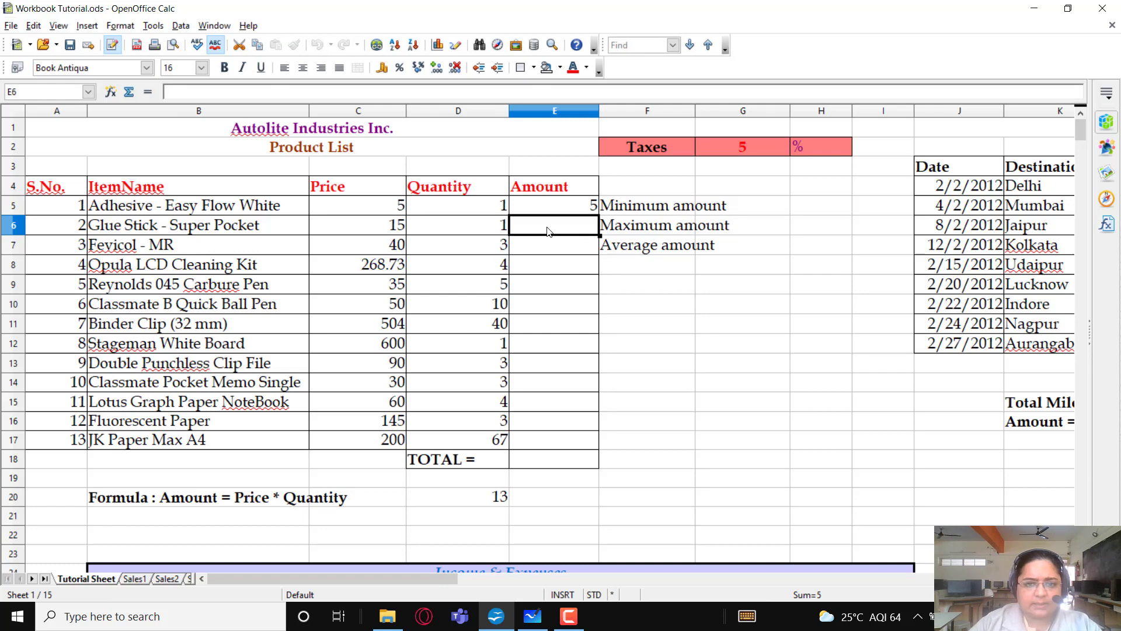
{"action": "key", "text": "Up"}
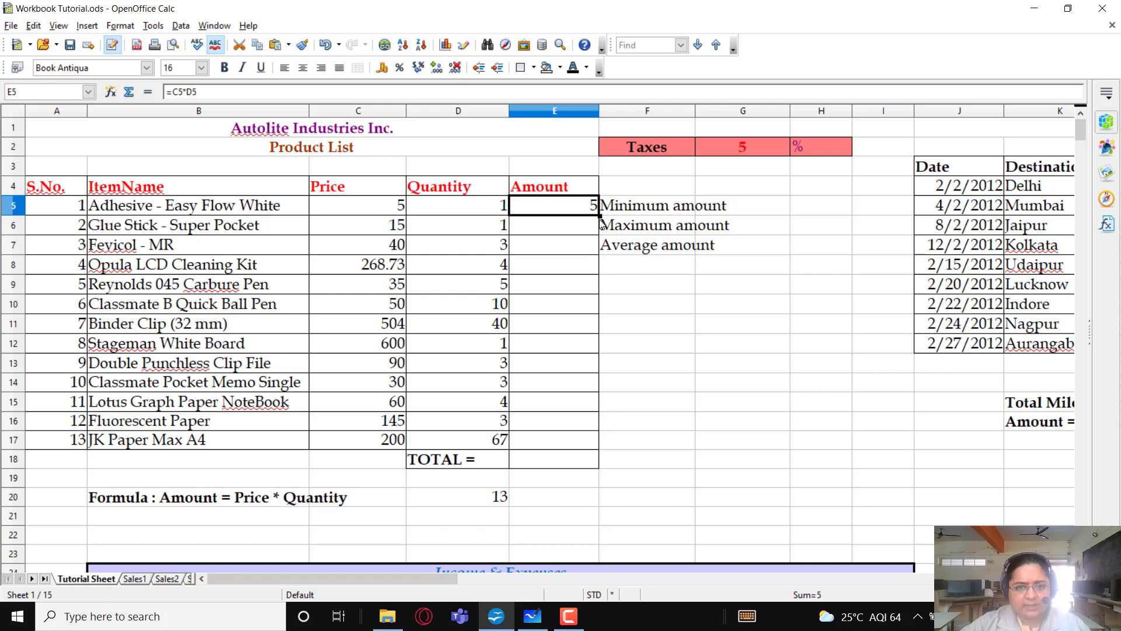
Switch to Microsoft Whiteboard and handwrite "Autofill" beneath the Amount equation.
{"action": "left_click", "coordinate": [532, 616]}
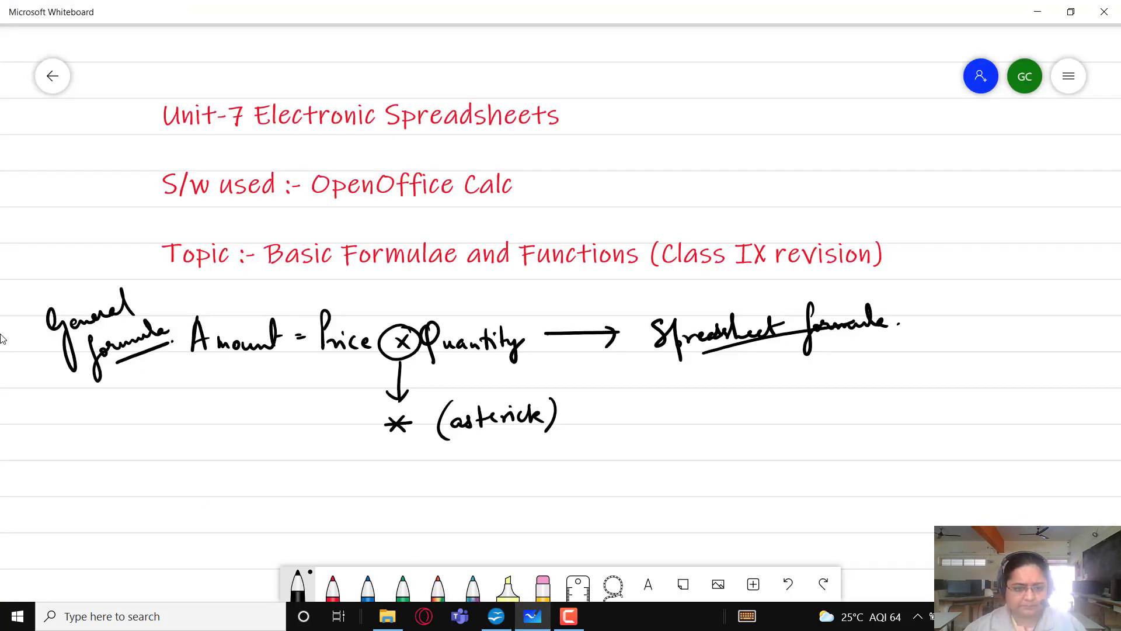
{"action": "mouse_move", "coordinate": [169, 425]}
{"action": "left_mouse_down"}
{"action": "mouse_move", "coordinate": [156, 463]}
{"action": "mouse_move", "coordinate": [195, 433]}
{"action": "mouse_move", "coordinate": [222, 480]}
{"action": "left_mouse_up"}
{"action": "mouse_move", "coordinate": [219, 459]}
{"action": "left_mouse_down"}
{"action": "mouse_move", "coordinate": [250, 433]}
{"action": "mouse_move", "coordinate": [252, 459]}
{"action": "left_mouse_up"}
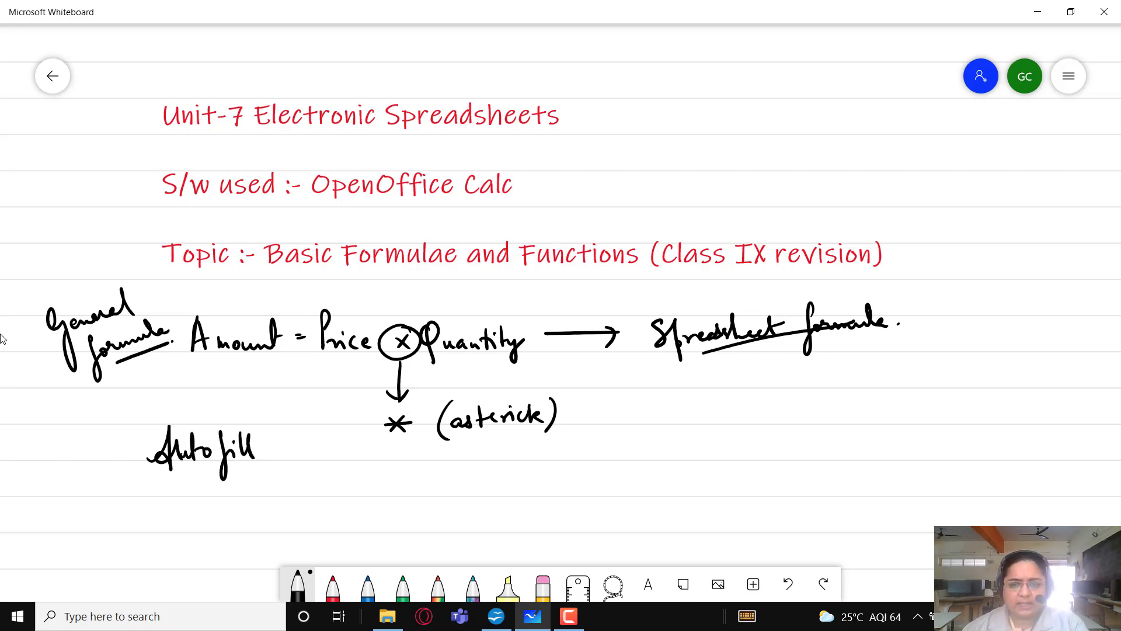
Sketch a cell rectangle with a dot at its lower-right corner, an arrow labelled "Fill handle" and a downward arrow.
{"action": "mouse_move", "coordinate": [748, 389]}
{"action": "left_mouse_down"}
{"action": "mouse_move", "coordinate": [750, 428]}
{"action": "mouse_move", "coordinate": [866, 383]}
{"action": "mouse_move", "coordinate": [871, 419]}
{"action": "left_mouse_up"}
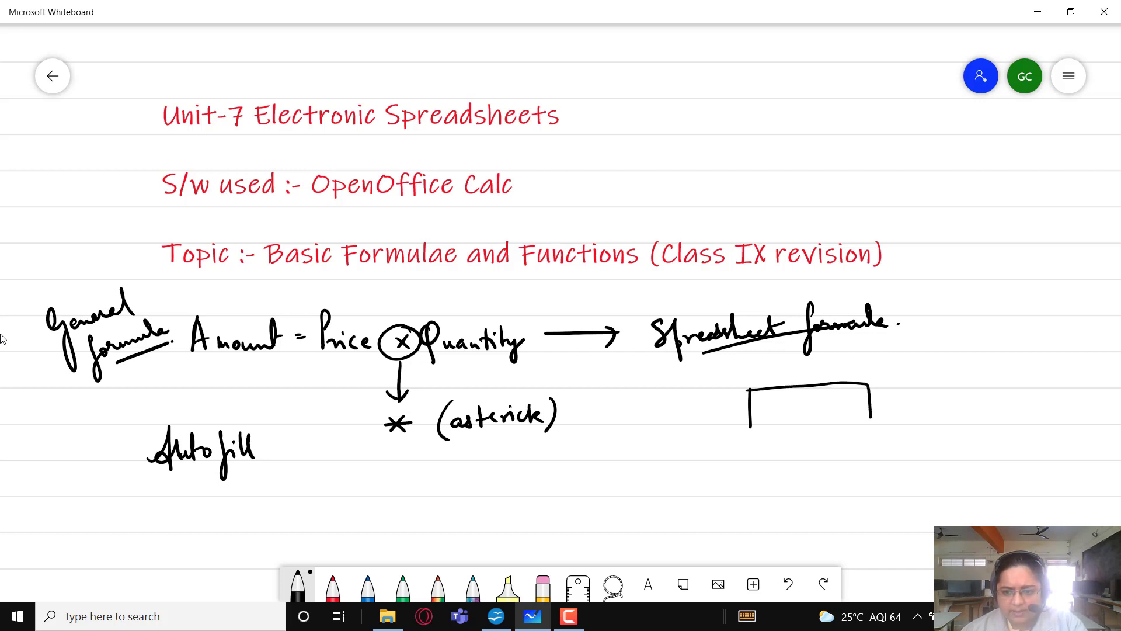
{"action": "left_click_drag", "start_coordinate": [749, 428], "coordinate": [873, 420]}
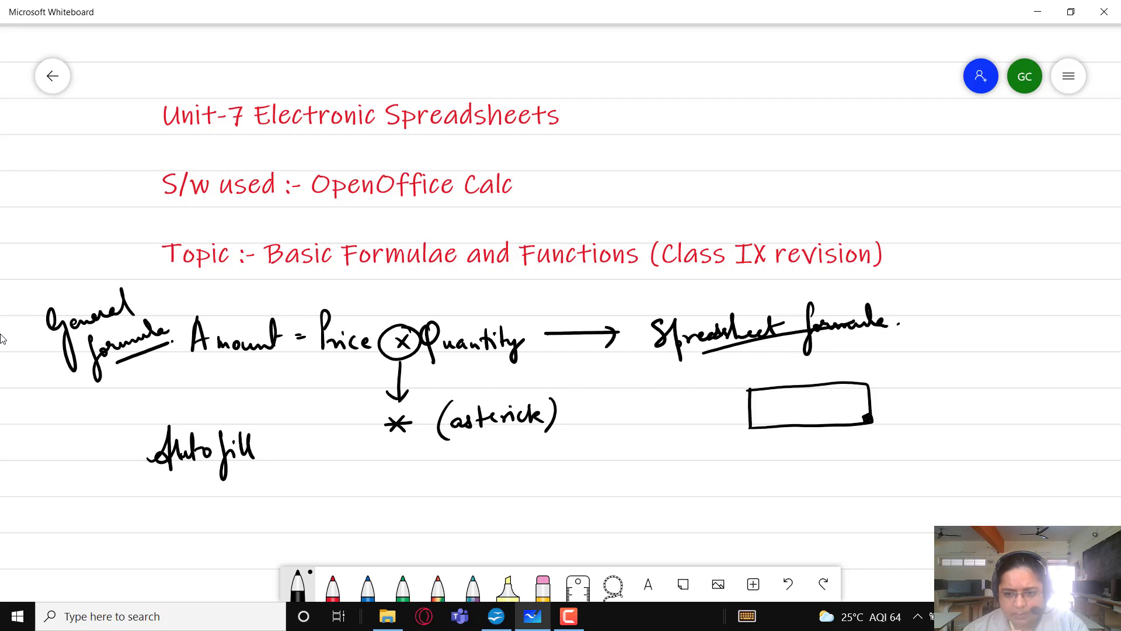
{"action": "mouse_move", "coordinate": [872, 418]}
{"action": "left_mouse_down"}
{"action": "mouse_move", "coordinate": [933, 426]}
{"action": "mouse_move", "coordinate": [950, 394]}
{"action": "left_mouse_up"}
{"action": "left_click_drag", "start_coordinate": [932, 411], "coordinate": [942, 409]}
{"action": "left_click_drag", "start_coordinate": [948, 410], "coordinate": [949, 422]}
{"action": "left_click_drag", "start_coordinate": [953, 404], "coordinate": [968, 422]}
{"action": "mouse_move", "coordinate": [983, 395]}
{"action": "left_mouse_down"}
{"action": "mouse_move", "coordinate": [995, 424]}
{"action": "mouse_move", "coordinate": [1056, 420]}
{"action": "left_mouse_up"}
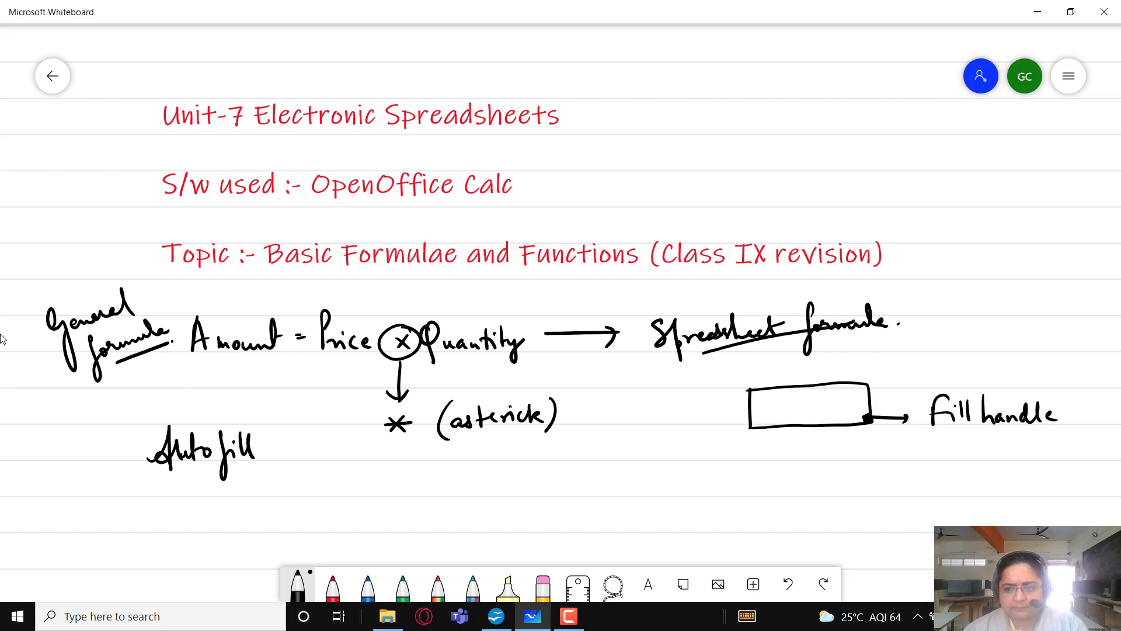
{"action": "mouse_move", "coordinate": [867, 424]}
{"action": "left_mouse_down"}
{"action": "mouse_move", "coordinate": [869, 483]}
{"action": "mouse_move", "coordinate": [880, 470]}
{"action": "left_mouse_up"}
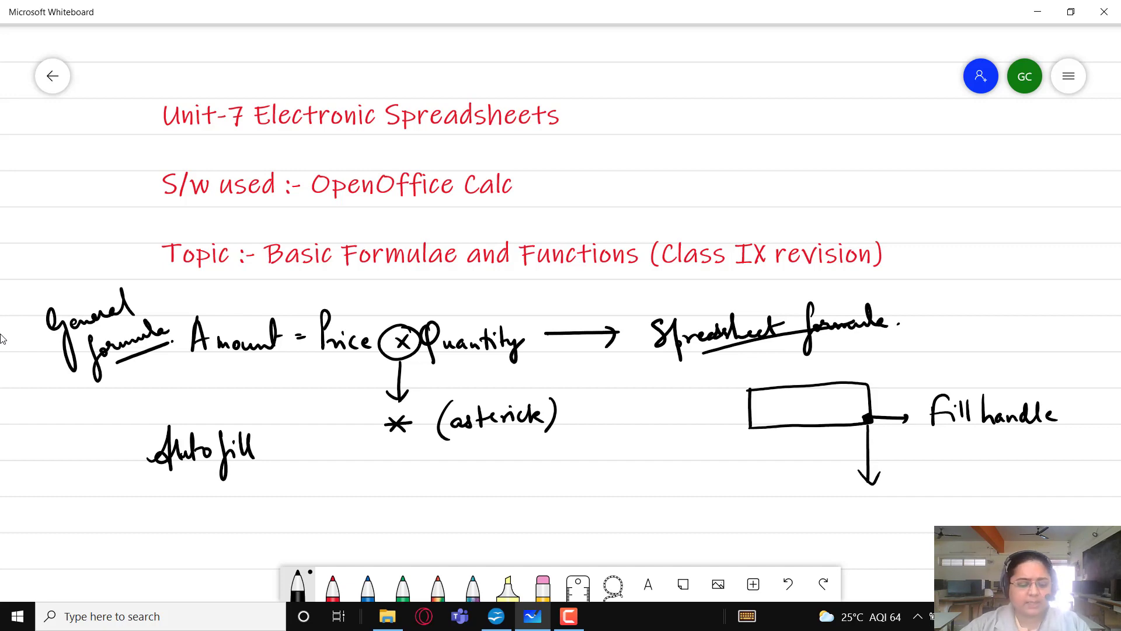
Switch to the OpenOffice Calc workbook and autofill the Amount formula from E5 down to E17.
{"action": "key", "text": "alt+Tab"}
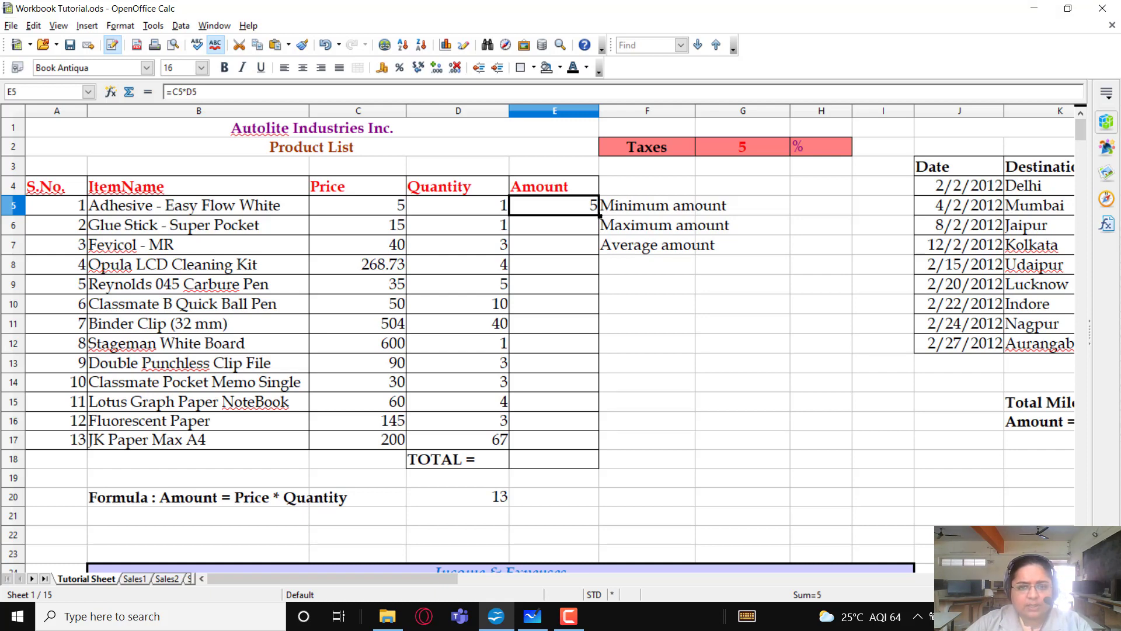
{"action": "left_click_drag", "start_coordinate": [599, 216], "coordinate": [600, 447]}
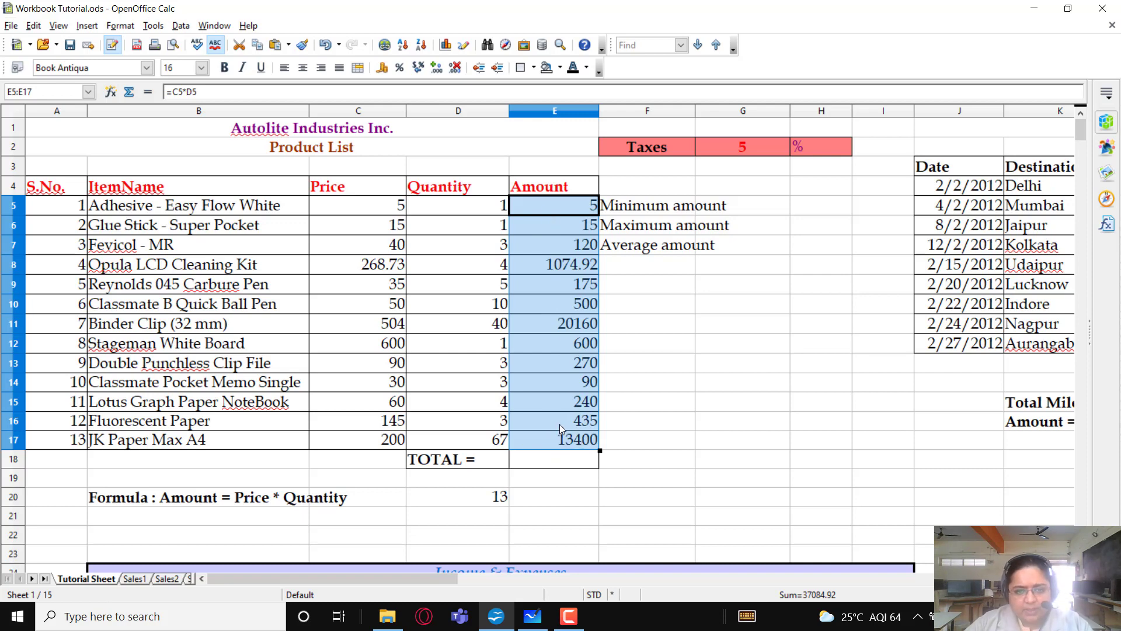
{"action": "left_click", "coordinate": [559, 424]}
{"action": "left_click", "coordinate": [551, 211]}
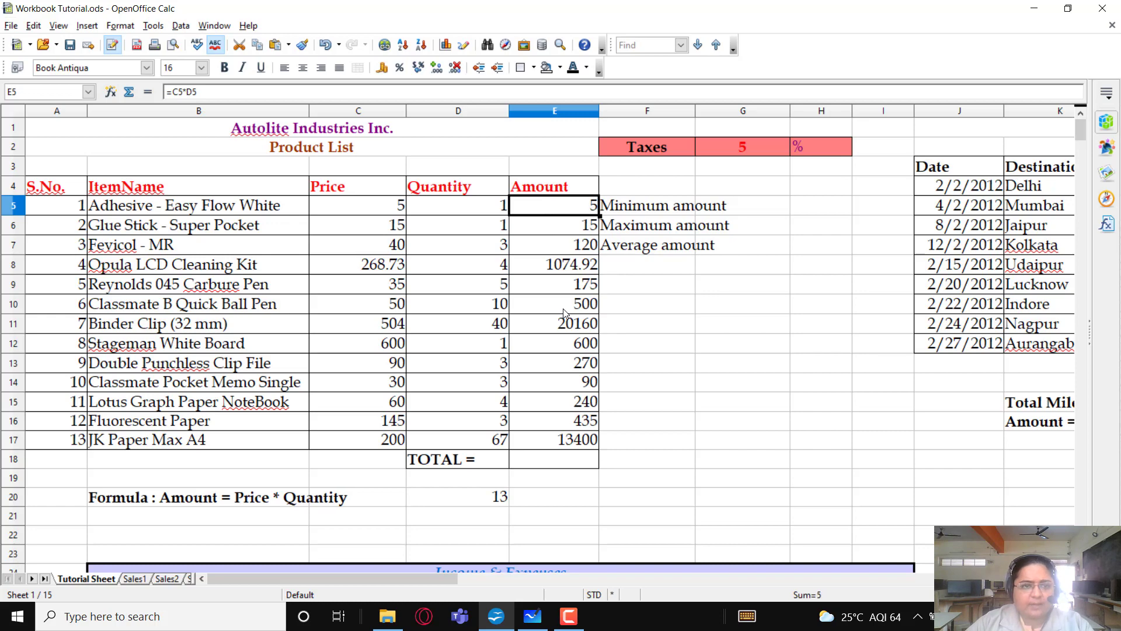
Switch to Microsoft Whiteboard and handwrite the heading "Addressing" on the blank area below the "Autofill" note.
{"action": "key", "text": "alt+Tab"}
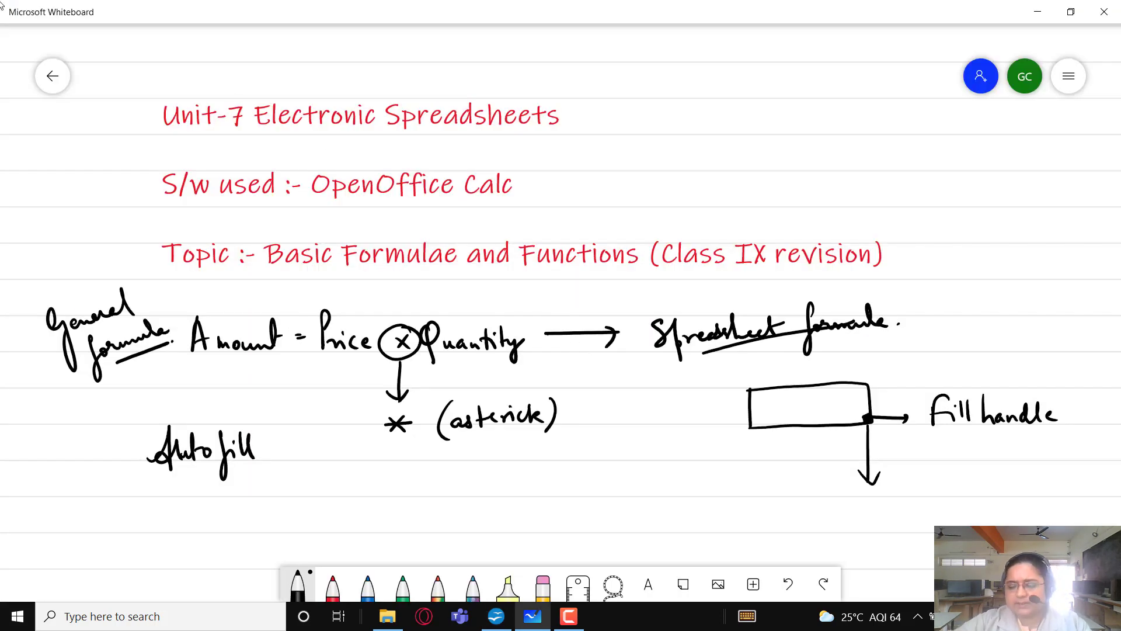
{"action": "scroll", "coordinate": [670, 333], "scroll_direction": "down", "scroll_amount": 5}
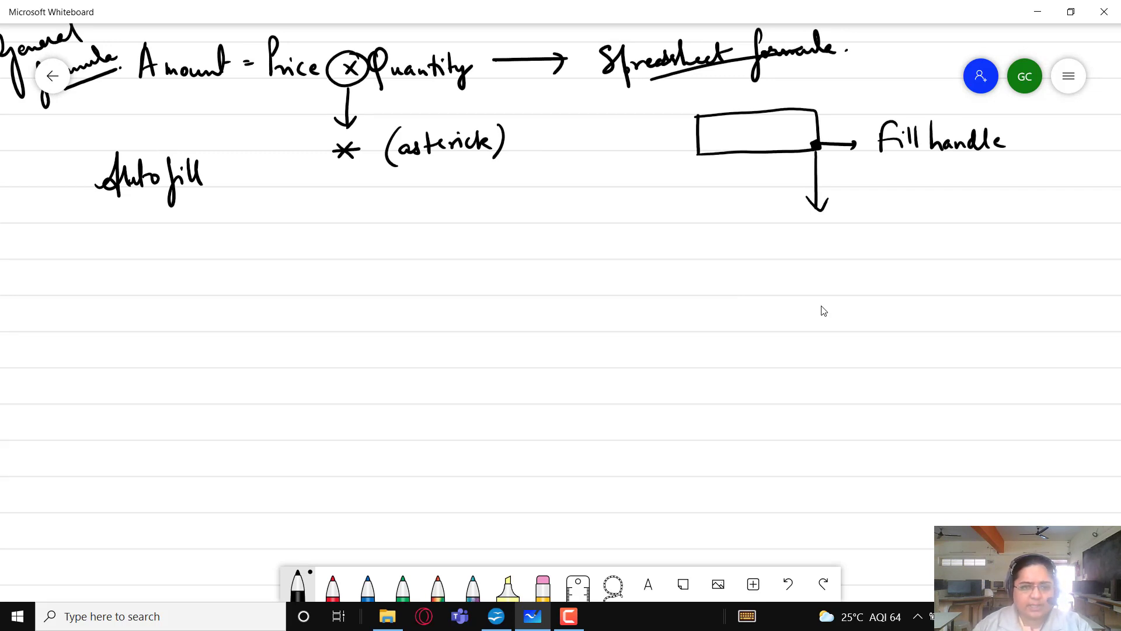
{"action": "mouse_move", "coordinate": [139, 293]}
{"action": "left_mouse_down"}
{"action": "mouse_move", "coordinate": [156, 281]}
{"action": "mouse_move", "coordinate": [295, 281]}
{"action": "left_mouse_up"}
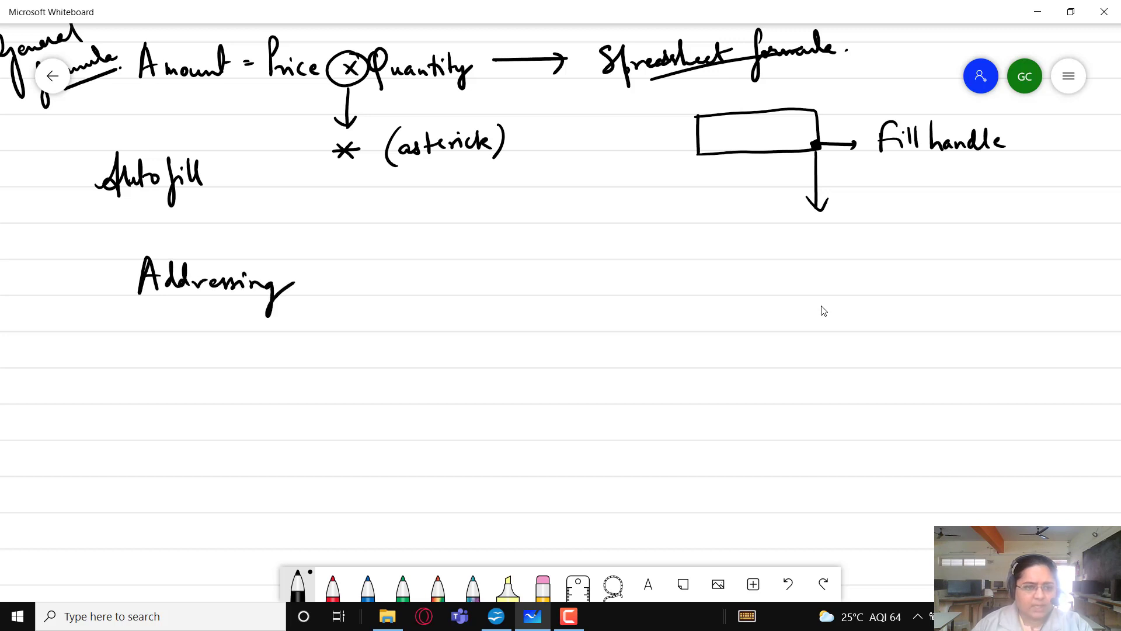
Handwrite a list with circled numbers under the Addressing heading: 1 Relative, 2 Absolute, 3 Mixed.
{"action": "left_click_drag", "start_coordinate": [120, 348], "coordinate": [120, 362]}
{"action": "mouse_move", "coordinate": [123, 334]}
{"action": "left_mouse_down"}
{"action": "mouse_move", "coordinate": [117, 373]}
{"action": "mouse_move", "coordinate": [125, 333]}
{"action": "left_mouse_up"}
{"action": "mouse_move", "coordinate": [165, 365]}
{"action": "left_mouse_down"}
{"action": "mouse_move", "coordinate": [166, 336]}
{"action": "mouse_move", "coordinate": [182, 362]}
{"action": "mouse_move", "coordinate": [224, 343]}
{"action": "mouse_move", "coordinate": [264, 363]}
{"action": "left_mouse_up"}
{"action": "left_click", "coordinate": [187, 360]}
{"action": "left_click_drag", "start_coordinate": [111, 388], "coordinate": [121, 399]}
{"action": "mouse_move", "coordinate": [130, 383]}
{"action": "left_mouse_down"}
{"action": "mouse_move", "coordinate": [100, 406]}
{"action": "mouse_move", "coordinate": [131, 388]}
{"action": "mouse_move", "coordinate": [181, 402]}
{"action": "left_mouse_up"}
{"action": "mouse_move", "coordinate": [169, 392]}
{"action": "left_mouse_down"}
{"action": "mouse_move", "coordinate": [186, 385]}
{"action": "mouse_move", "coordinate": [247, 403]}
{"action": "mouse_move", "coordinate": [256, 384]}
{"action": "left_mouse_up"}
{"action": "mouse_move", "coordinate": [115, 421]}
{"action": "left_mouse_down"}
{"action": "mouse_move", "coordinate": [99, 449]}
{"action": "mouse_move", "coordinate": [134, 412]}
{"action": "mouse_move", "coordinate": [175, 416]}
{"action": "mouse_move", "coordinate": [194, 434]}
{"action": "left_mouse_up"}
{"action": "left_click_drag", "start_coordinate": [196, 430], "coordinate": [210, 437]}
{"action": "mouse_move", "coordinate": [212, 424]}
{"action": "left_mouse_down"}
{"action": "mouse_move", "coordinate": [196, 438]}
{"action": "mouse_move", "coordinate": [234, 436]}
{"action": "left_mouse_up"}
{"action": "left_click_drag", "start_coordinate": [239, 415], "coordinate": [242, 436]}
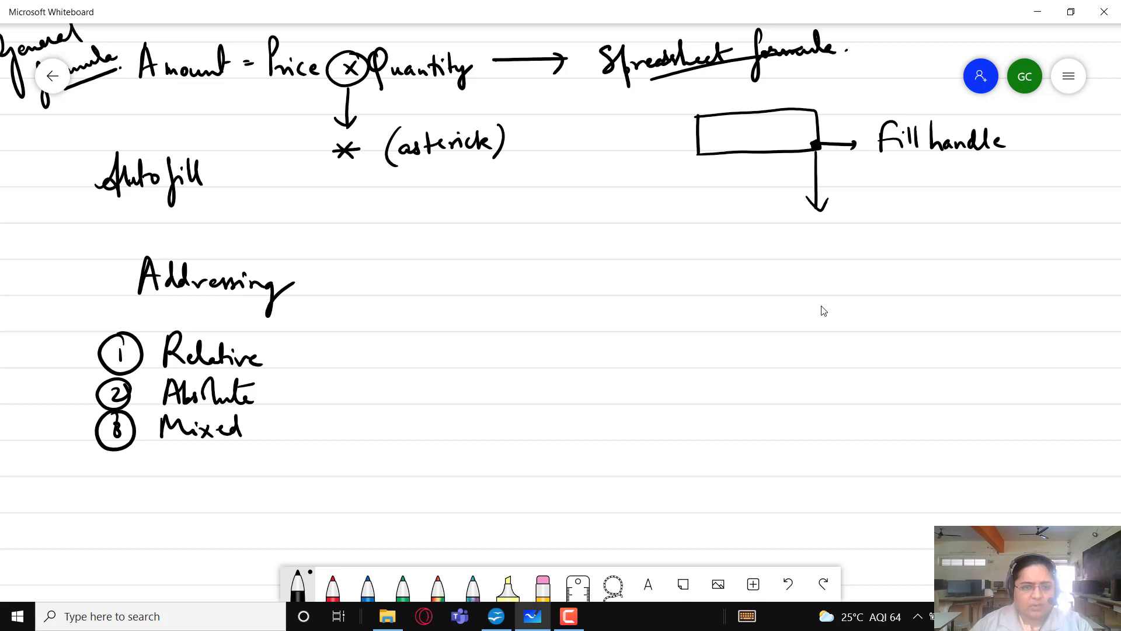
Draw an arrow from "Relative" and handwrite the explanation "cell address changes" beside it.
{"action": "left_click_drag", "start_coordinate": [279, 349], "coordinate": [321, 349]}
{"action": "mouse_move", "coordinate": [309, 340]}
{"action": "left_mouse_down"}
{"action": "mouse_move", "coordinate": [310, 358]}
{"action": "mouse_move", "coordinate": [374, 357]}
{"action": "left_mouse_up"}
{"action": "mouse_move", "coordinate": [392, 349]}
{"action": "left_mouse_down"}
{"action": "mouse_move", "coordinate": [424, 338]}
{"action": "mouse_move", "coordinate": [451, 353]}
{"action": "mouse_move", "coordinate": [537, 353]}
{"action": "mouse_move", "coordinate": [555, 373]}
{"action": "mouse_move", "coordinate": [576, 349]}
{"action": "left_mouse_up"}
{"action": "left_click", "coordinate": [499, 345]}
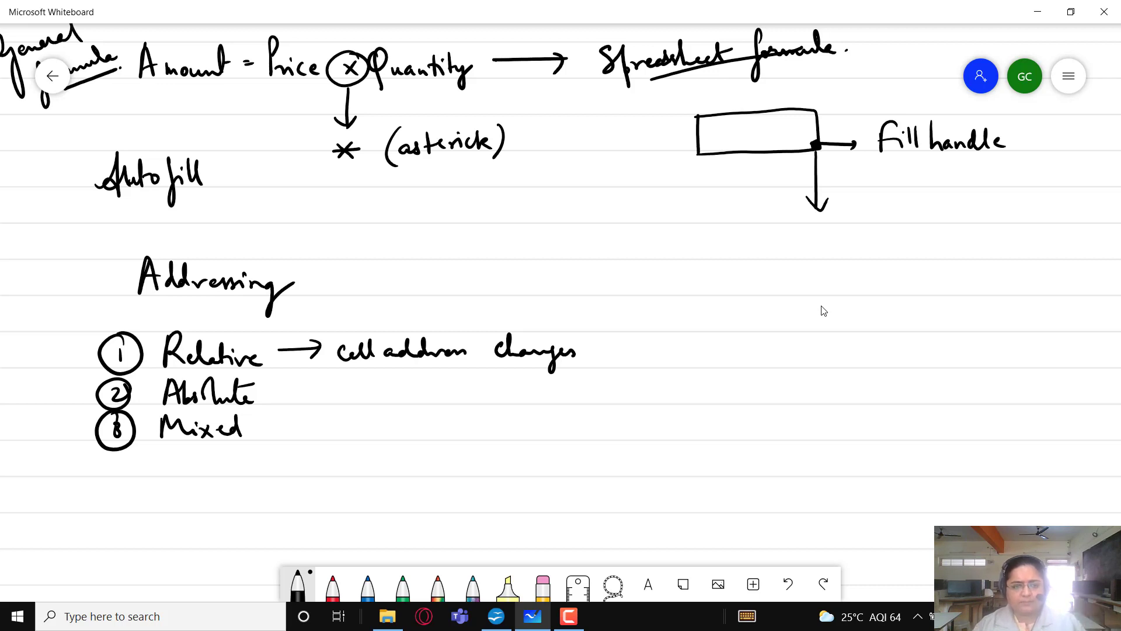
Handwrite the relative addressing examples "= C5*D5", "= C6*D6" and "= C7*D7" one below another, below the fill handle sketch.
{"action": "mouse_move", "coordinate": [717, 269]}
{"action": "left_mouse_down"}
{"action": "mouse_move", "coordinate": [723, 288]}
{"action": "mouse_move", "coordinate": [737, 271]}
{"action": "left_mouse_up"}
{"action": "left_click_drag", "start_coordinate": [744, 275], "coordinate": [756, 288]}
{"action": "mouse_move", "coordinate": [756, 275]}
{"action": "left_mouse_down"}
{"action": "mouse_move", "coordinate": [744, 288]}
{"action": "mouse_move", "coordinate": [785, 286]}
{"action": "left_mouse_up"}
{"action": "left_click_drag", "start_coordinate": [801, 270], "coordinate": [805, 267]}
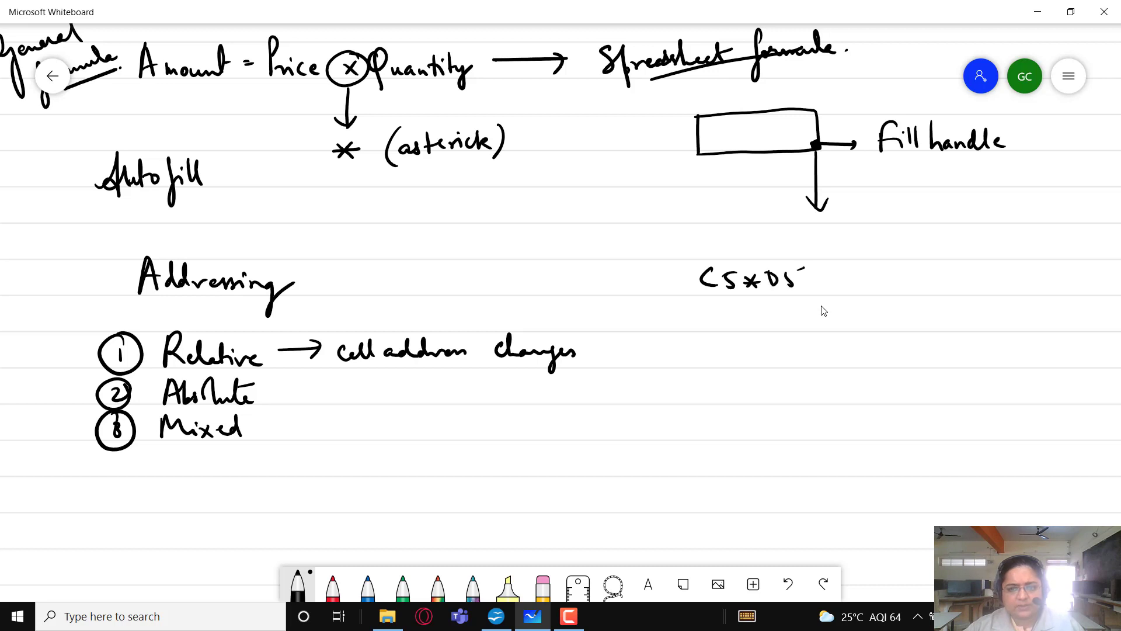
{"action": "mouse_move", "coordinate": [719, 302]}
{"action": "left_mouse_down"}
{"action": "mouse_move", "coordinate": [719, 321]}
{"action": "mouse_move", "coordinate": [761, 319]}
{"action": "left_mouse_up"}
{"action": "mouse_move", "coordinate": [760, 306]}
{"action": "left_mouse_down"}
{"action": "mouse_move", "coordinate": [750, 319]}
{"action": "mouse_move", "coordinate": [792, 319]}
{"action": "left_mouse_up"}
{"action": "left_click_drag", "start_coordinate": [688, 349], "coordinate": [695, 349]}
{"action": "left_click_drag", "start_coordinate": [689, 355], "coordinate": [696, 356]}
{"action": "mouse_move", "coordinate": [716, 344]}
{"action": "left_mouse_down"}
{"action": "mouse_move", "coordinate": [707, 353]}
{"action": "mouse_move", "coordinate": [720, 359]}
{"action": "left_mouse_up"}
{"action": "mouse_move", "coordinate": [726, 346]}
{"action": "left_mouse_down"}
{"action": "mouse_move", "coordinate": [733, 359]}
{"action": "mouse_move", "coordinate": [778, 355]}
{"action": "left_mouse_up"}
{"action": "left_click_drag", "start_coordinate": [788, 341], "coordinate": [796, 358]}
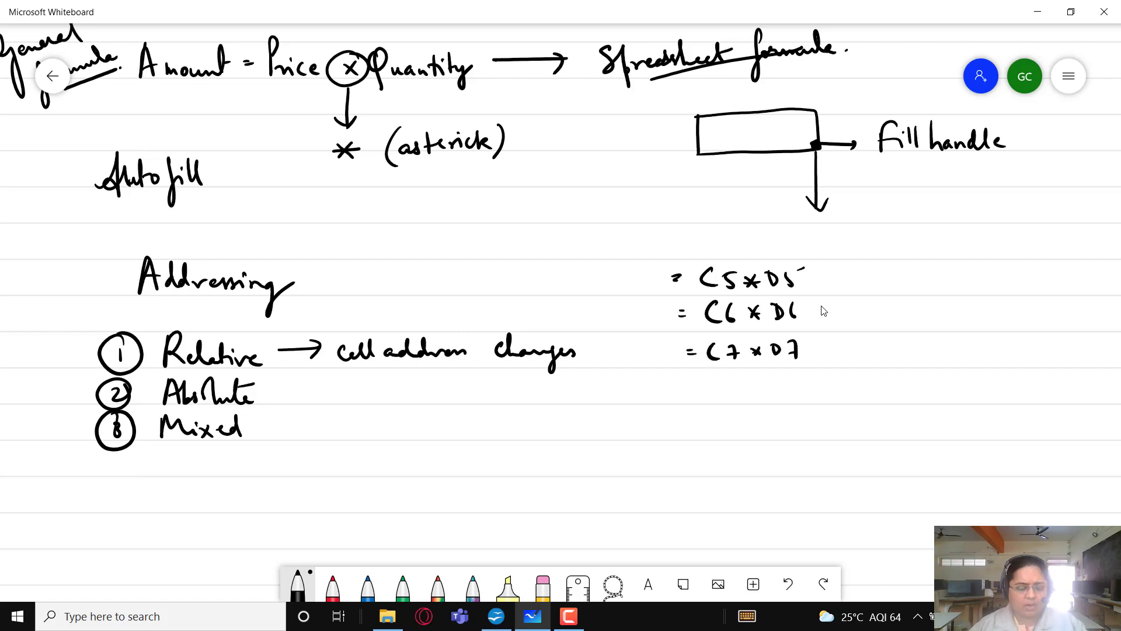
Switch to the OpenOffice Calc workbook and inspect the Amount formulas in cells E5, E6 and E7 one after another.
{"action": "key", "text": "alt+Tab"}
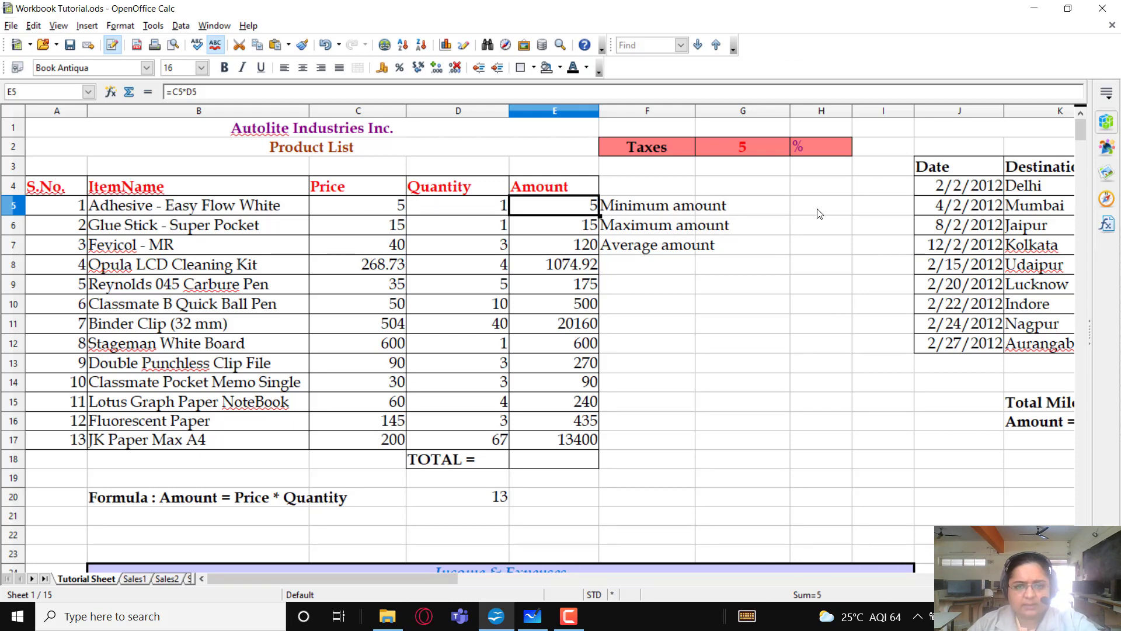
{"action": "key", "text": "F2"}
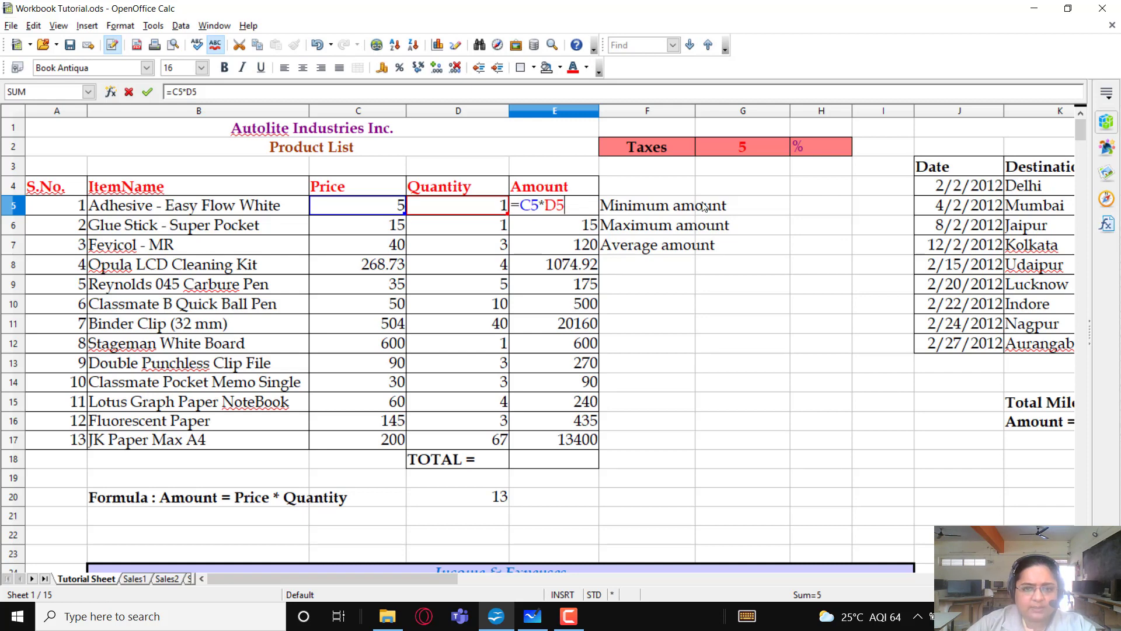
{"action": "key", "text": "Return"}
{"action": "key", "text": "F2"}
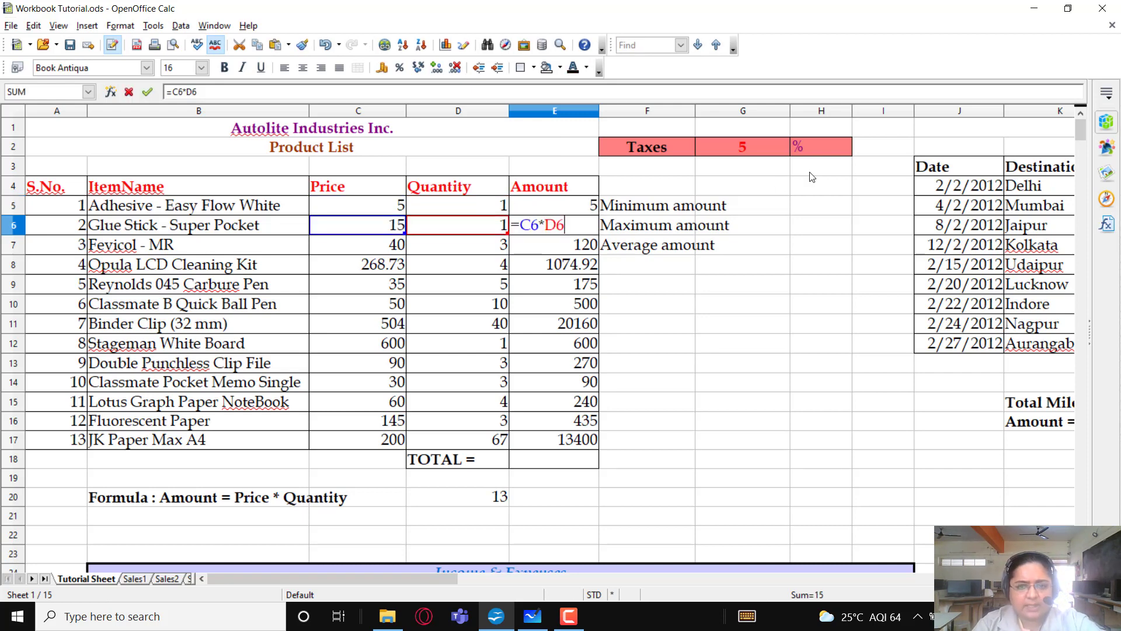
{"action": "key", "text": "Return"}
{"action": "key", "text": "F2"}
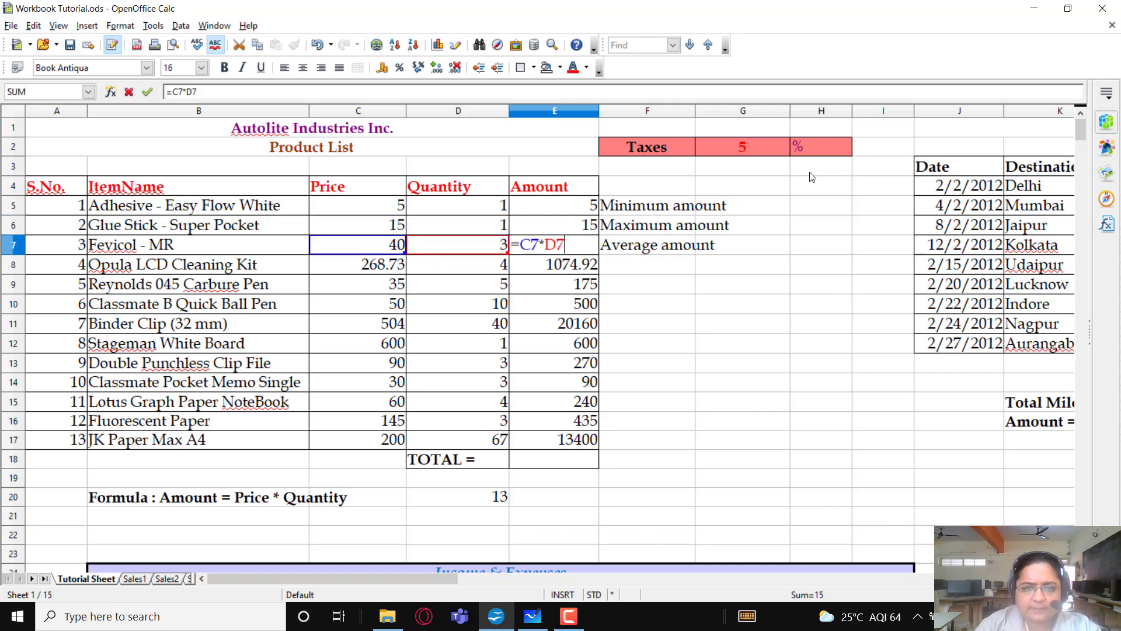
{"action": "key", "text": "Return"}
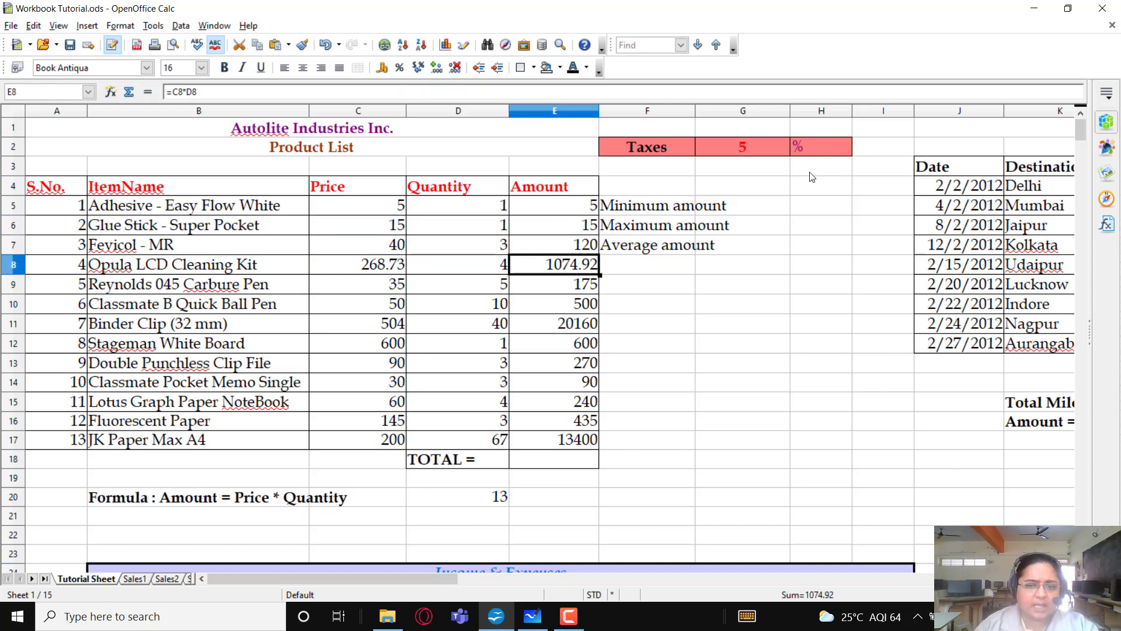
Inspect the Amount formula in E17, the last product row, leaving it as it is.
{"action": "key", "text": "Return"}
{"action": "key", "text": "Down"}
{"action": "key", "text": "Down"}
{"action": "key", "text": "Down"}
{"action": "key", "text": "Down"}
{"action": "key", "text": "Down"}
{"action": "key", "text": "Down"}
{"action": "key", "text": "Down"}
{"action": "key", "text": "Down"}
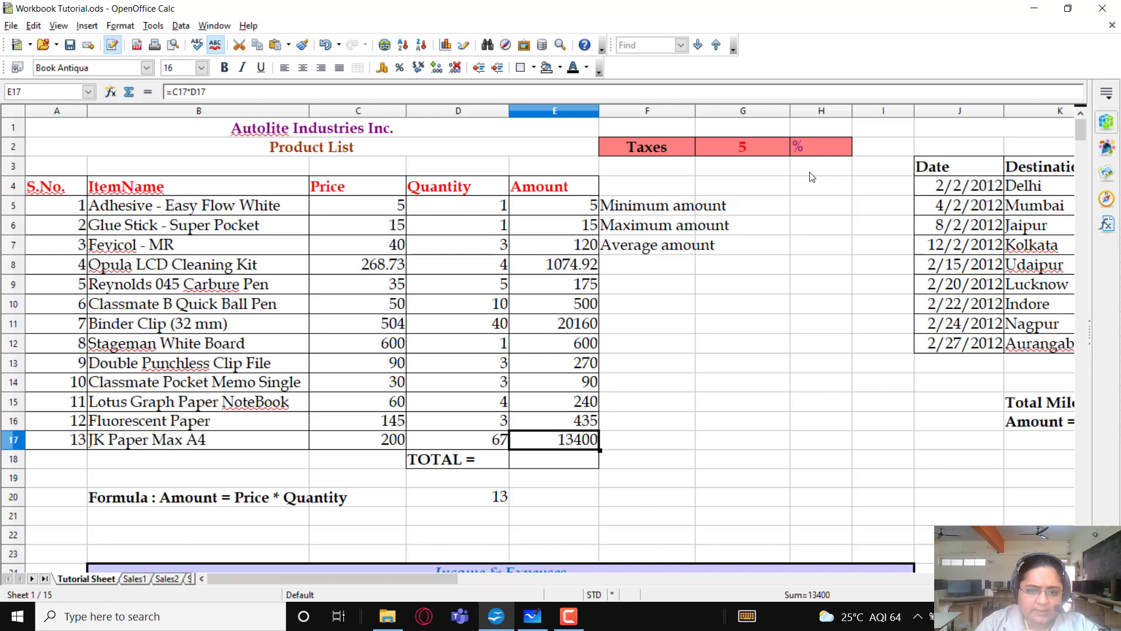
{"action": "key", "text": "F2"}
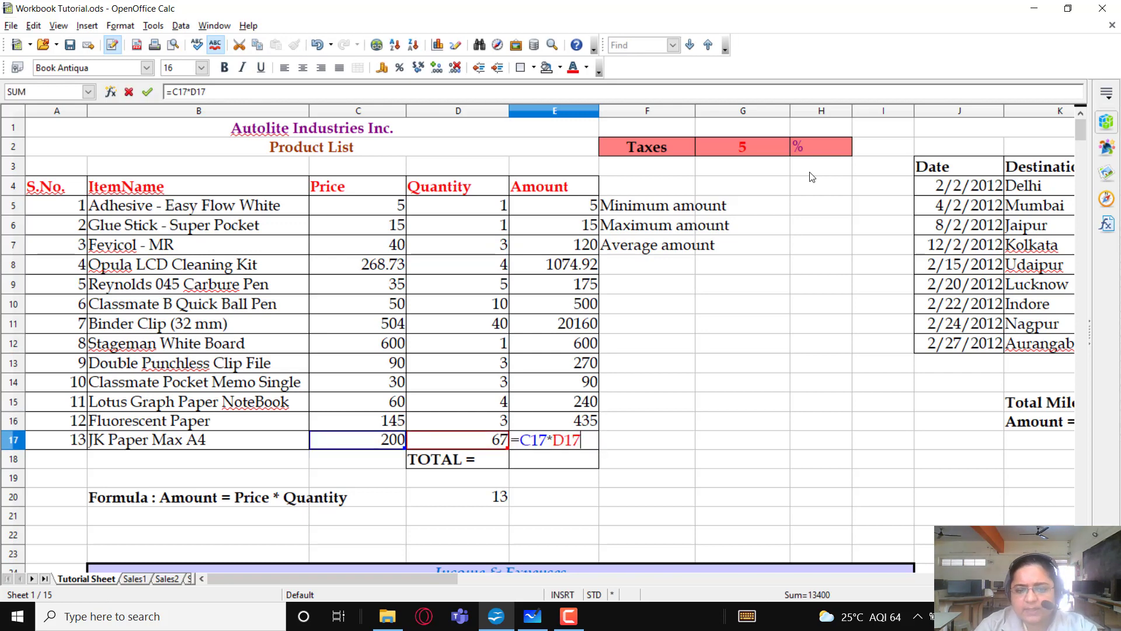
{"action": "key", "text": "Return"}
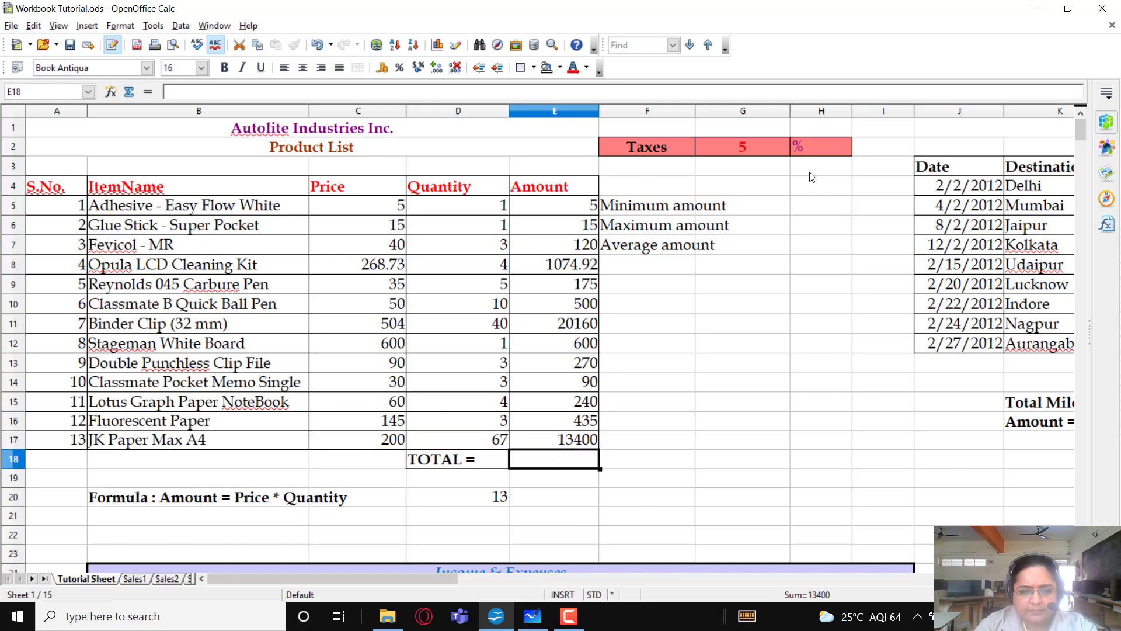
{"action": "key", "text": "Up"}
{"action": "key", "text": "Up"}
{"action": "key", "text": "Up"}
{"action": "key", "text": "Up"}
{"action": "key", "text": "Up"}
{"action": "key", "text": "Up"}
{"action": "key", "text": "Up"}
{"action": "key", "text": "Up"}
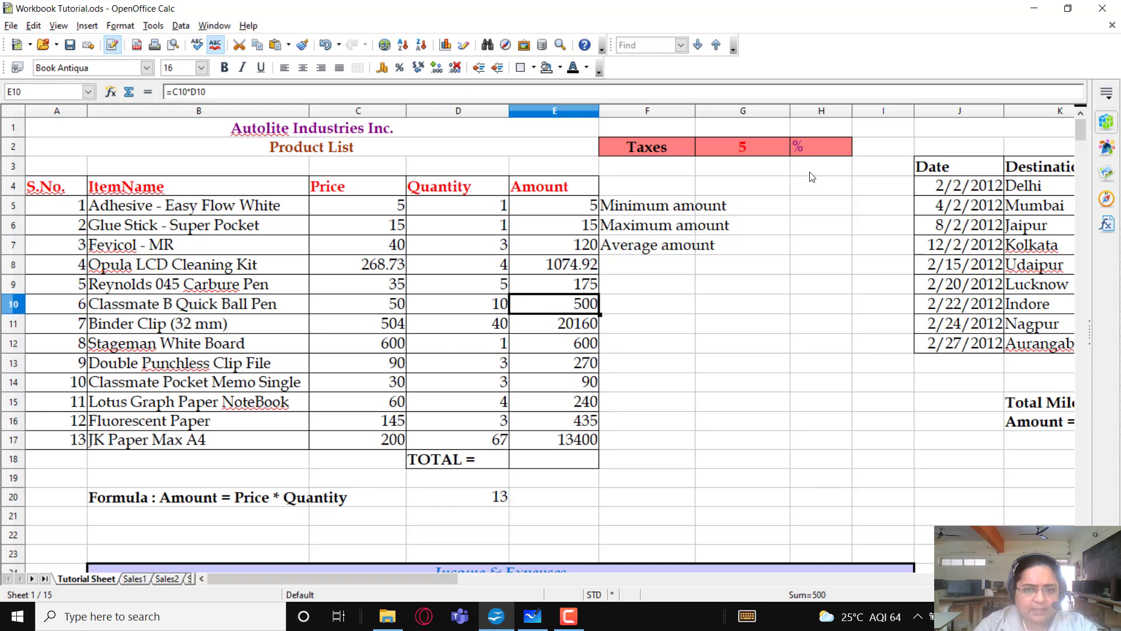
{"action": "left_click_drag", "start_coordinate": [809, 150], "coordinate": [482, 166]}
{"action": "left_click", "coordinate": [657, 254]}
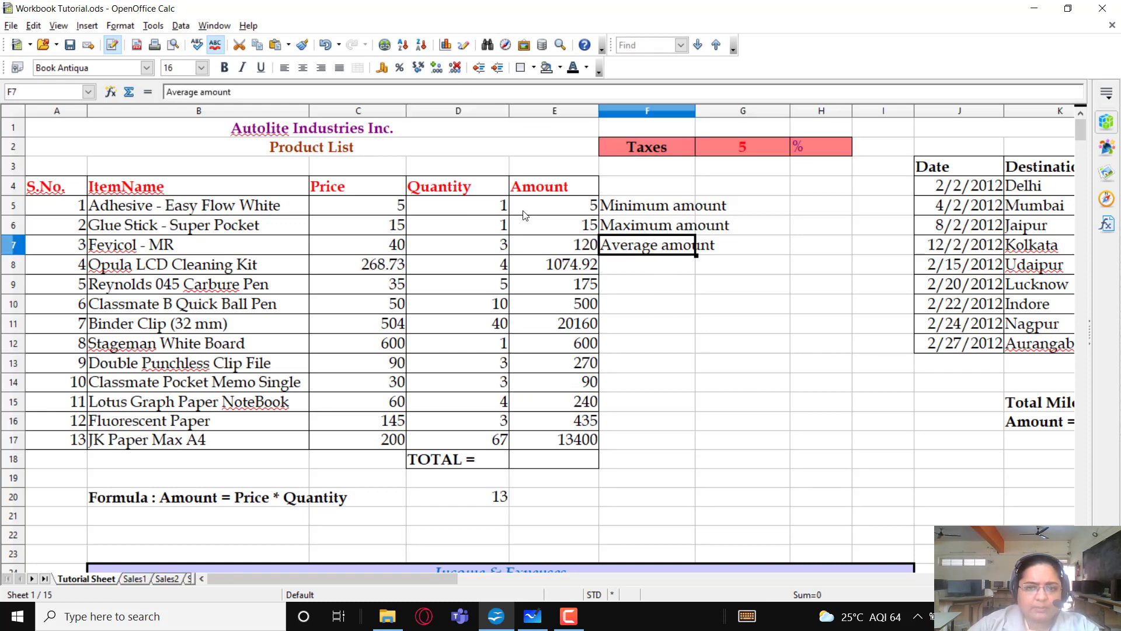
{"action": "left_click_drag", "start_coordinate": [528, 214], "coordinate": [546, 317]}
{"action": "left_click", "coordinate": [626, 328]}
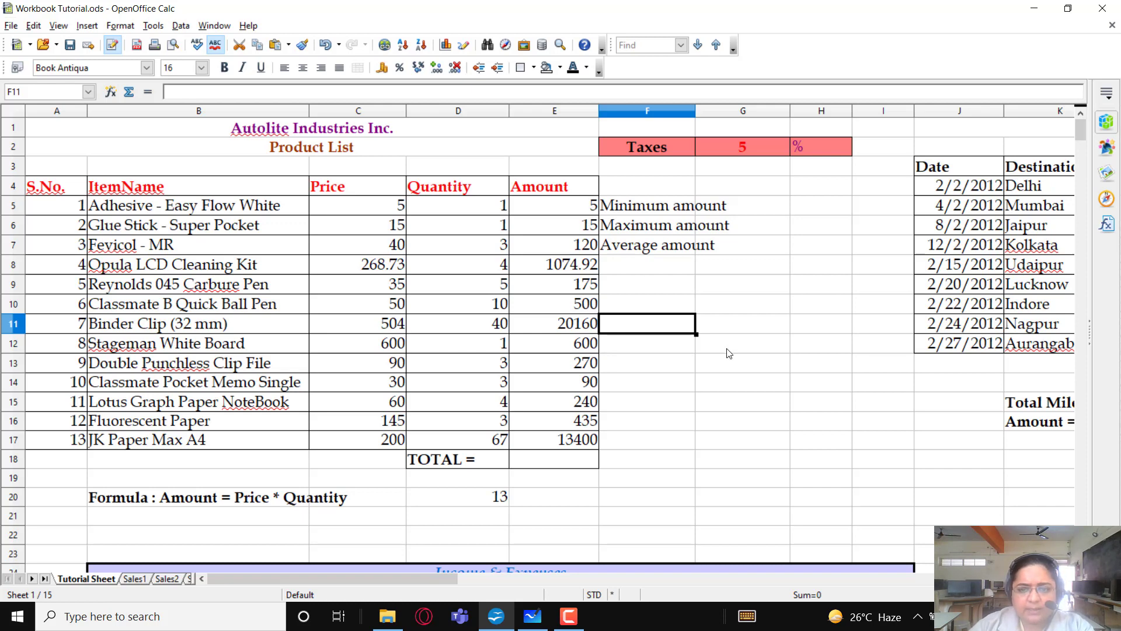
{"action": "left_click", "coordinate": [676, 372]}
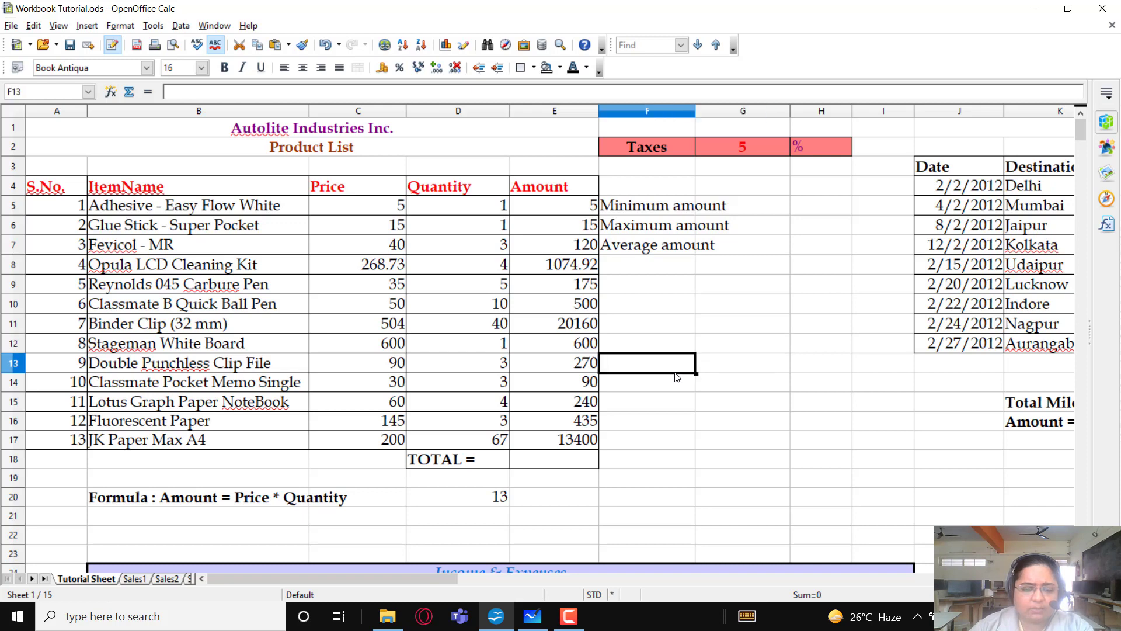
{"action": "left_click", "coordinate": [655, 324]}
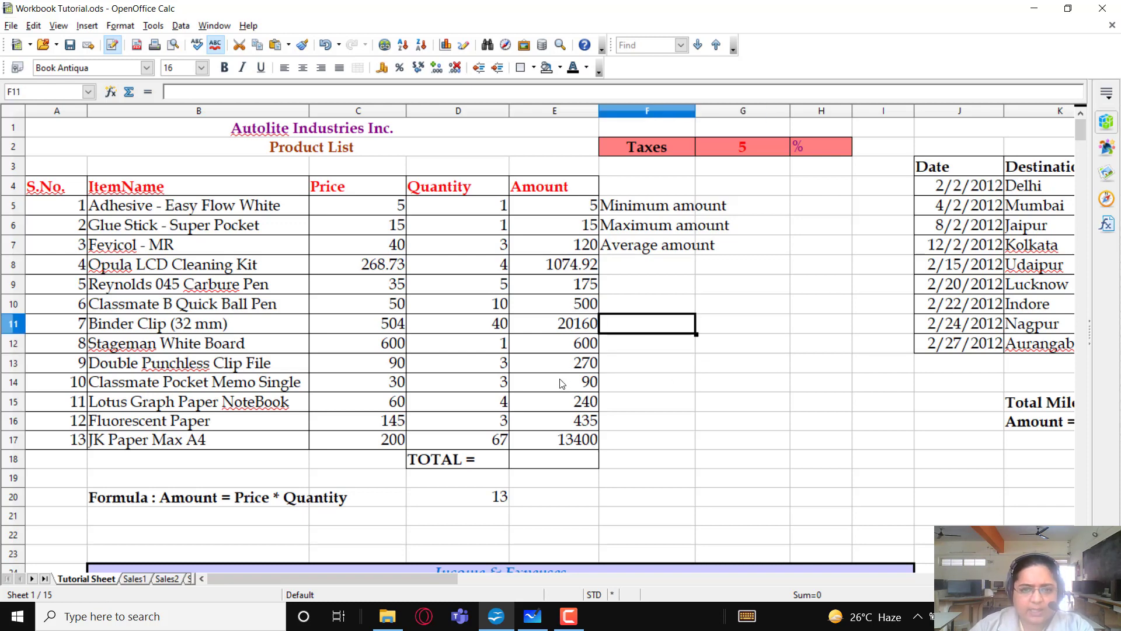
Select the TOTAL cell E18, switch to Microsoft Whiteboard and handwrite "= Sum (range)" on the line of "Mixed".
{"action": "left_click", "coordinate": [555, 462]}
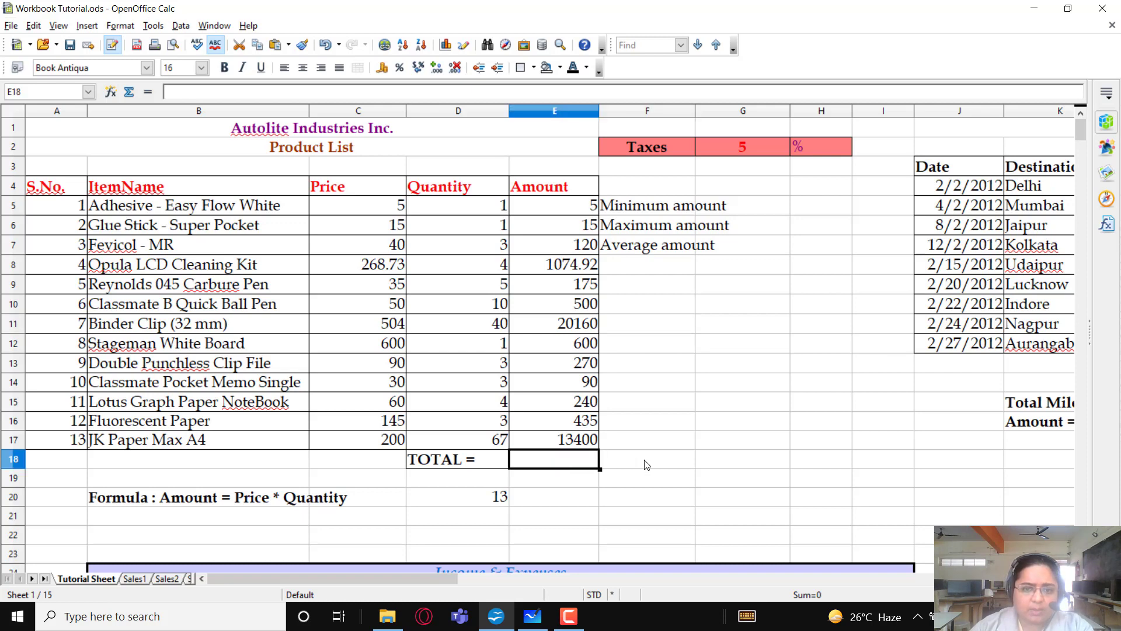
{"action": "left_click", "coordinate": [533, 616]}
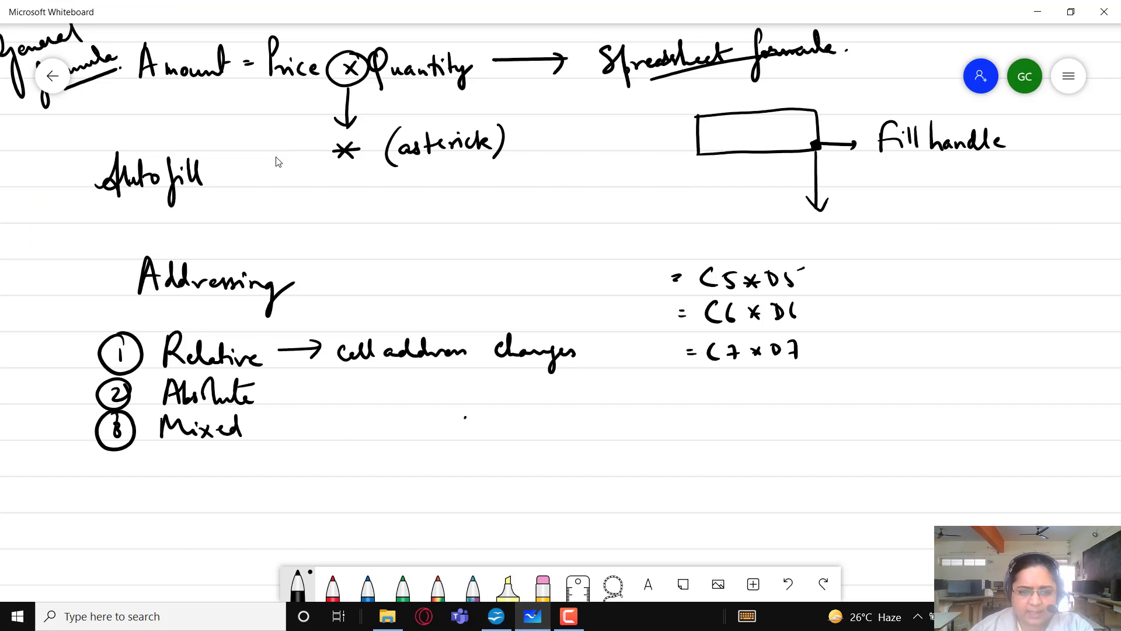
{"action": "mouse_move", "coordinate": [466, 412]}
{"action": "left_mouse_down"}
{"action": "mouse_move", "coordinate": [453, 437]}
{"action": "mouse_move", "coordinate": [501, 435]}
{"action": "left_mouse_up"}
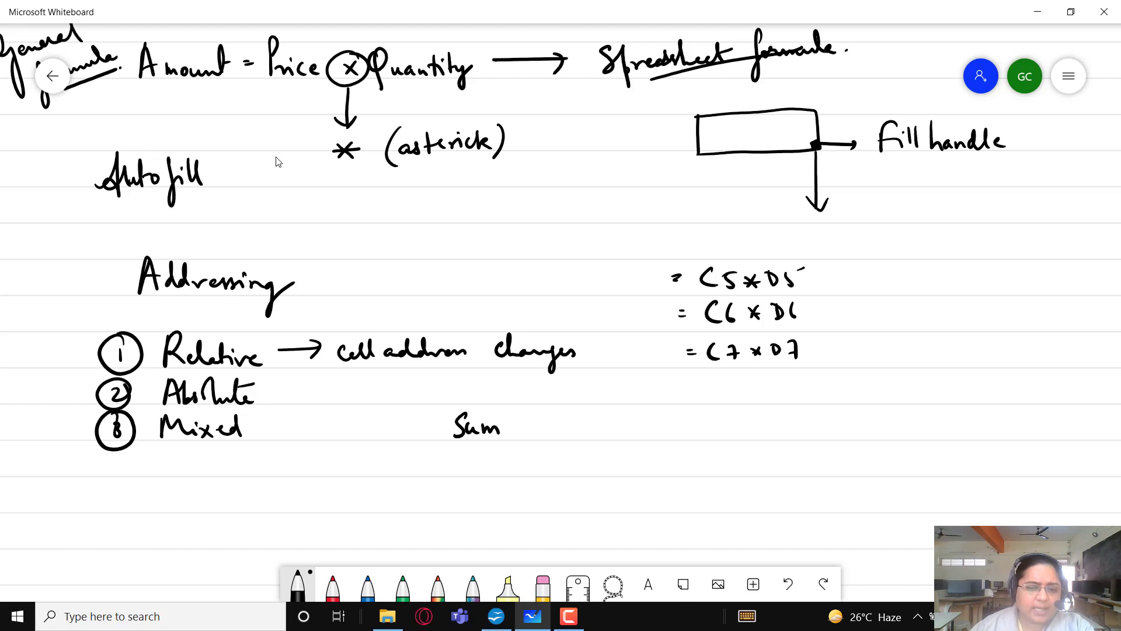
{"action": "mouse_move", "coordinate": [527, 404]}
{"action": "left_mouse_down"}
{"action": "mouse_move", "coordinate": [525, 437]}
{"action": "mouse_move", "coordinate": [553, 426]}
{"action": "mouse_move", "coordinate": [600, 442]}
{"action": "left_mouse_up"}
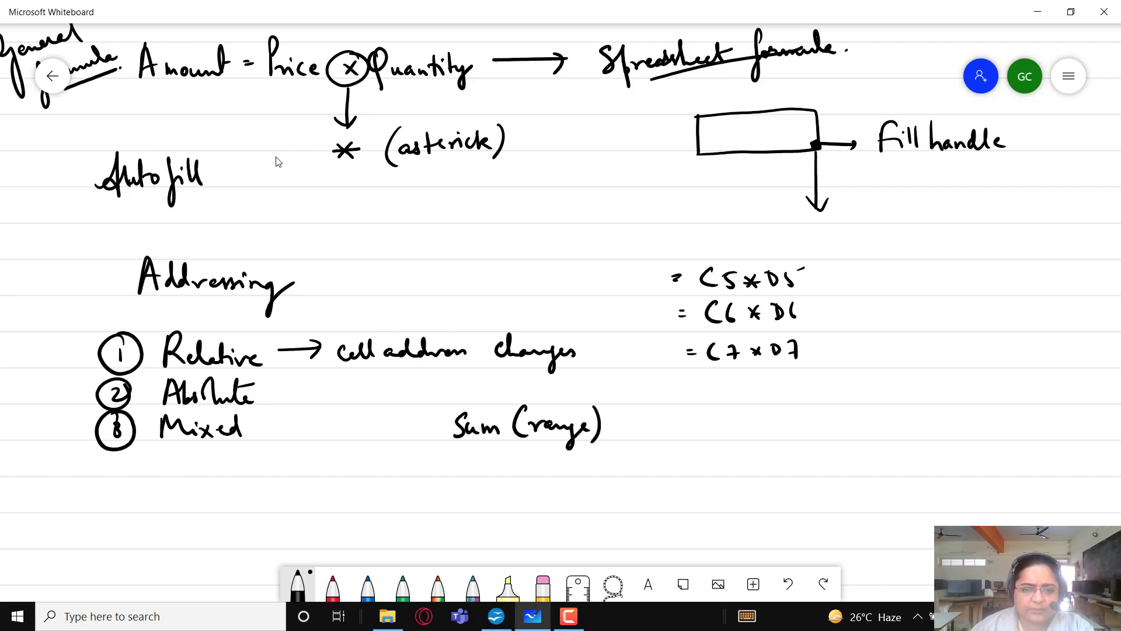
{"action": "left_click_drag", "start_coordinate": [424, 427], "coordinate": [434, 435]}
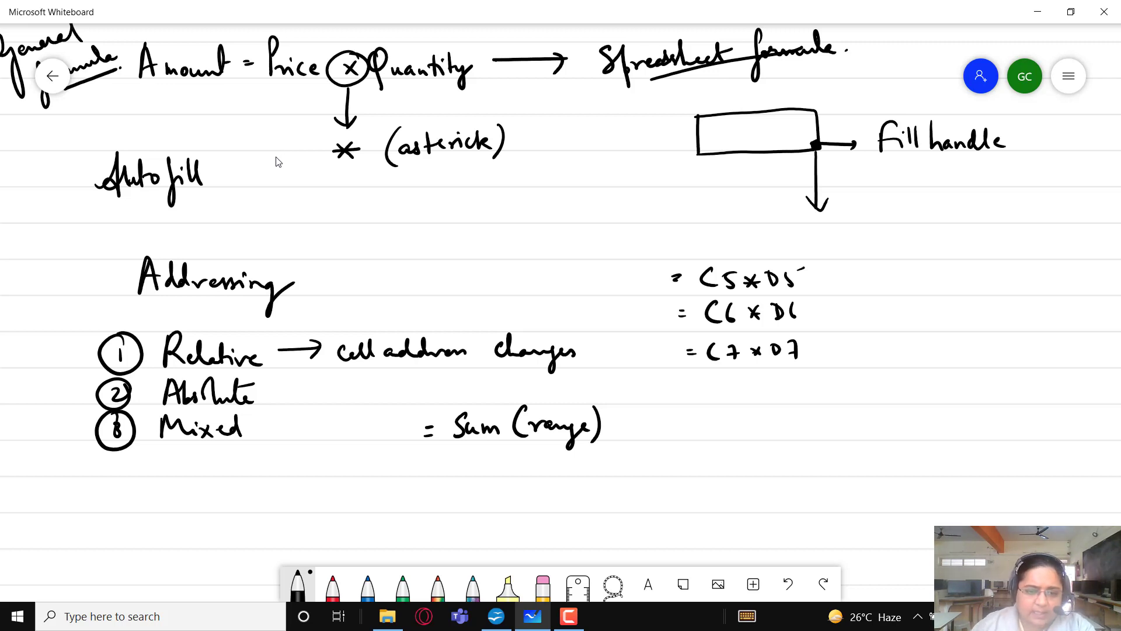
Sketch a horizontal row range divided into seven cells, with an arrow pointing to it from "Sum (range)".
{"action": "mouse_move", "coordinate": [691, 400]}
{"action": "left_mouse_down"}
{"action": "mouse_move", "coordinate": [692, 438]}
{"action": "mouse_move", "coordinate": [879, 402]}
{"action": "mouse_move", "coordinate": [908, 437]}
{"action": "left_mouse_up"}
{"action": "left_click_drag", "start_coordinate": [692, 439], "coordinate": [909, 441]}
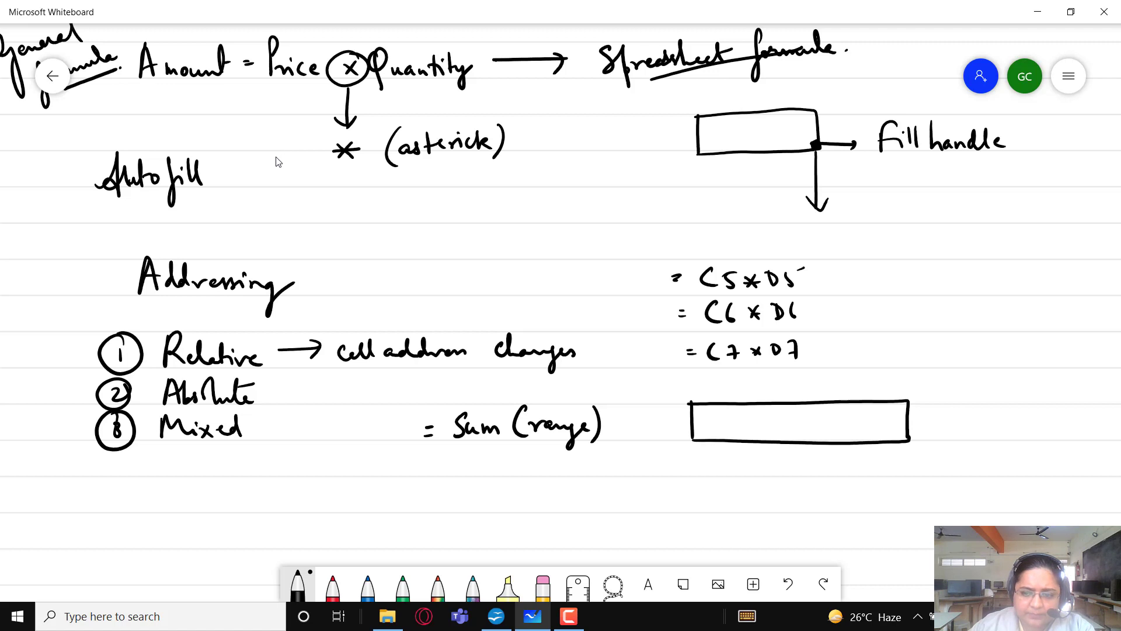
{"action": "mouse_move", "coordinate": [722, 406]}
{"action": "left_mouse_down"}
{"action": "mouse_move", "coordinate": [723, 441]}
{"action": "mouse_move", "coordinate": [756, 441]}
{"action": "left_mouse_up"}
{"action": "mouse_move", "coordinate": [795, 406]}
{"action": "left_mouse_down"}
{"action": "mouse_move", "coordinate": [796, 439]}
{"action": "mouse_move", "coordinate": [829, 442]}
{"action": "left_mouse_up"}
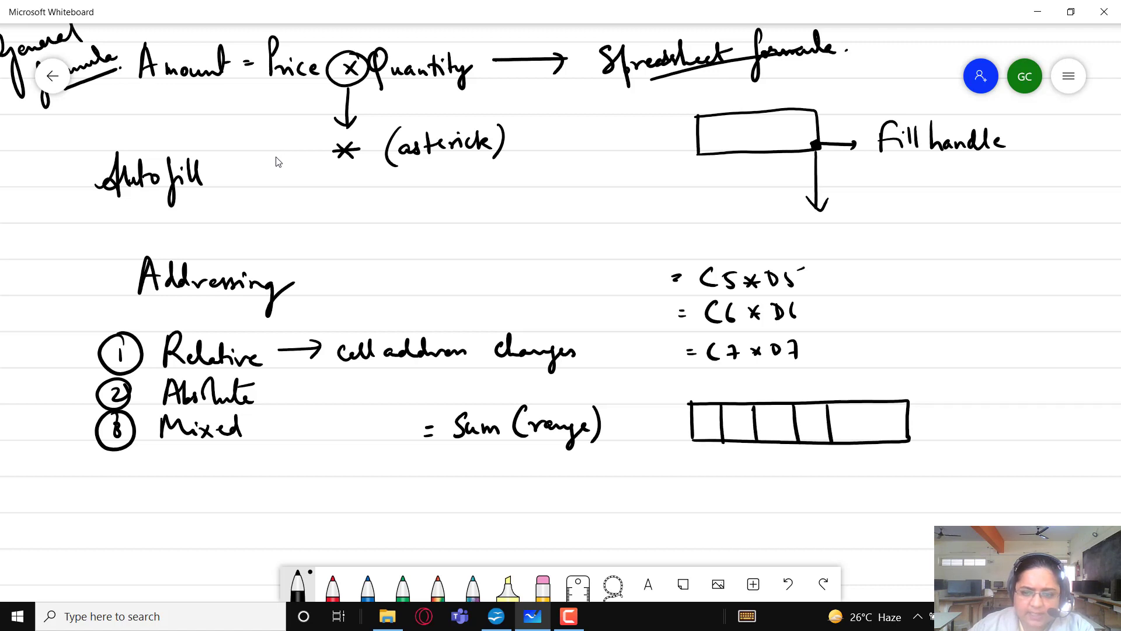
{"action": "mouse_move", "coordinate": [862, 407]}
{"action": "left_mouse_down"}
{"action": "mouse_move", "coordinate": [864, 442]}
{"action": "mouse_move", "coordinate": [882, 441]}
{"action": "left_mouse_up"}
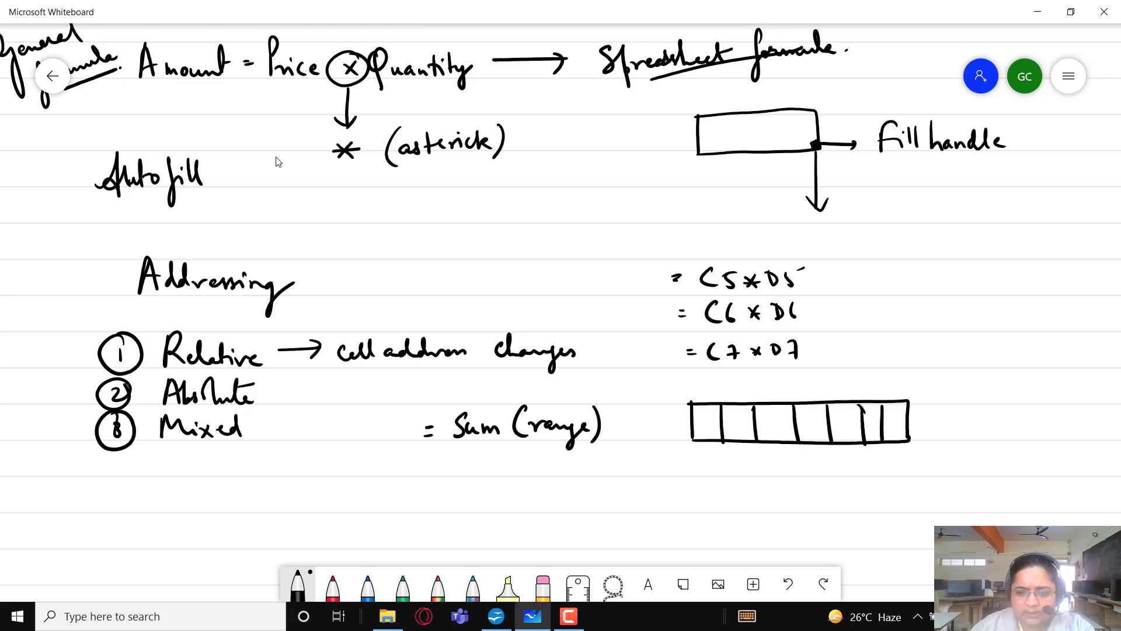
{"action": "left_click_drag", "start_coordinate": [643, 421], "coordinate": [678, 421]}
Sketch a vertical column range divided into stacked cells beneath the row of cells.
{"action": "left_click_drag", "start_coordinate": [664, 412], "coordinate": [692, 546]}
{"action": "mouse_move", "coordinate": [691, 455]}
{"action": "left_mouse_down"}
{"action": "mouse_move", "coordinate": [730, 453]}
{"action": "mouse_move", "coordinate": [733, 552]}
{"action": "mouse_move", "coordinate": [714, 550]}
{"action": "mouse_move", "coordinate": [739, 549]}
{"action": "left_mouse_up"}
{"action": "mouse_move", "coordinate": [690, 476]}
{"action": "left_mouse_down"}
{"action": "mouse_move", "coordinate": [737, 475]}
{"action": "mouse_move", "coordinate": [728, 509]}
{"action": "left_mouse_up"}
{"action": "left_click_drag", "start_coordinate": [699, 523], "coordinate": [729, 532]}
Sketch a rectangular block range beside the column sketch and divide it into rows and columns.
{"action": "left_click_drag", "start_coordinate": [786, 470], "coordinate": [790, 546]}
{"action": "mouse_move", "coordinate": [784, 473]}
{"action": "left_mouse_down"}
{"action": "mouse_move", "coordinate": [970, 470]}
{"action": "mouse_move", "coordinate": [888, 540]}
{"action": "mouse_move", "coordinate": [789, 540]}
{"action": "mouse_move", "coordinate": [804, 484]}
{"action": "mouse_move", "coordinate": [976, 477]}
{"action": "left_mouse_up"}
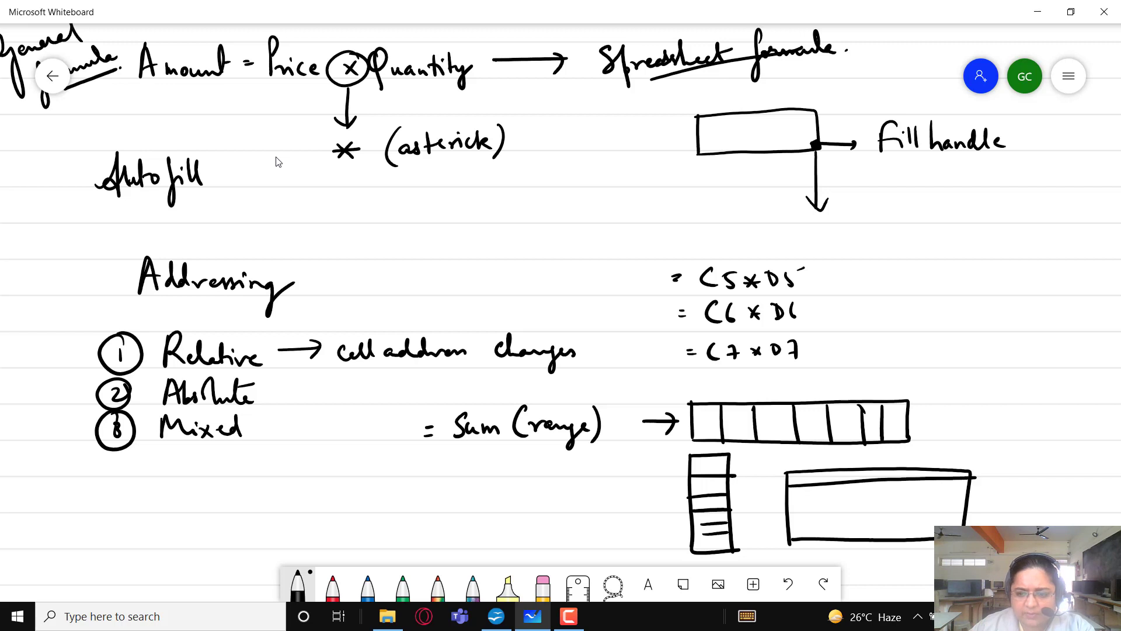
{"action": "left_click_drag", "start_coordinate": [789, 502], "coordinate": [958, 500]}
{"action": "left_click_drag", "start_coordinate": [789, 523], "coordinate": [962, 521]}
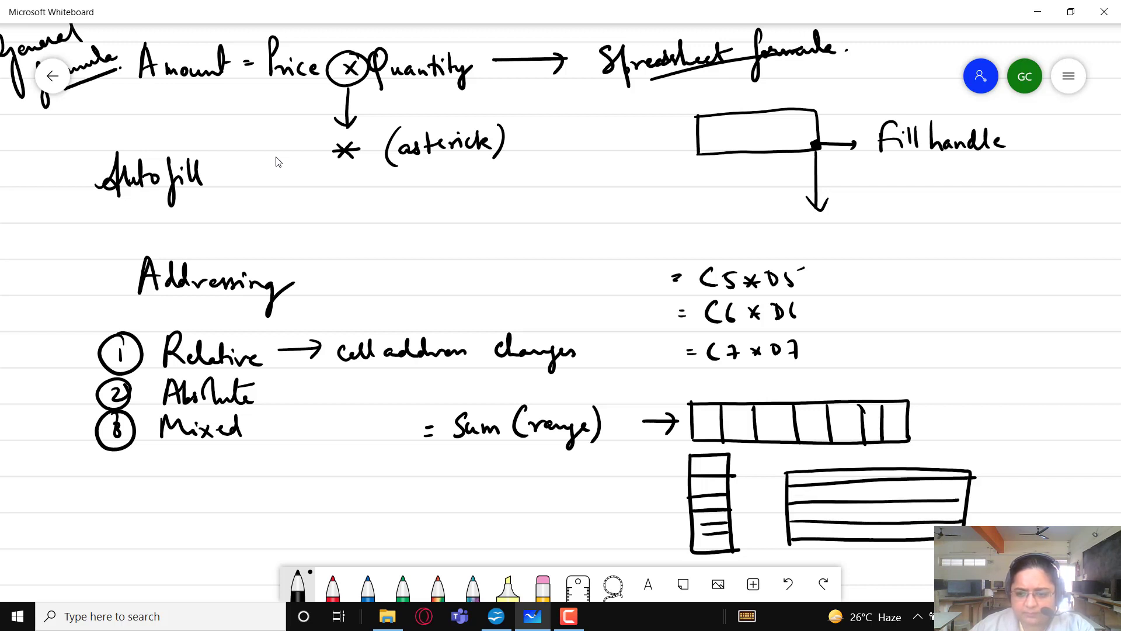
{"action": "left_click_drag", "start_coordinate": [814, 472], "coordinate": [820, 532]}
{"action": "left_click_drag", "start_coordinate": [853, 460], "coordinate": [856, 526]}
{"action": "left_click_drag", "start_coordinate": [887, 472], "coordinate": [893, 528]}
{"action": "mouse_move", "coordinate": [922, 471]}
{"action": "left_mouse_down"}
{"action": "mouse_move", "coordinate": [922, 526]}
{"action": "mouse_move", "coordinate": [943, 529]}
{"action": "left_mouse_up"}
Draw upward arrows from the first and last cells of the row sketch and label them "f" and "l".
{"action": "left_click_drag", "start_coordinate": [700, 419], "coordinate": [699, 382]}
{"action": "left_click_drag", "start_coordinate": [691, 390], "coordinate": [707, 391]}
{"action": "left_click_drag", "start_coordinate": [897, 417], "coordinate": [897, 387]}
{"action": "mouse_move", "coordinate": [888, 399]}
{"action": "left_mouse_down"}
{"action": "mouse_move", "coordinate": [897, 386]}
{"action": "mouse_move", "coordinate": [903, 394]}
{"action": "left_mouse_up"}
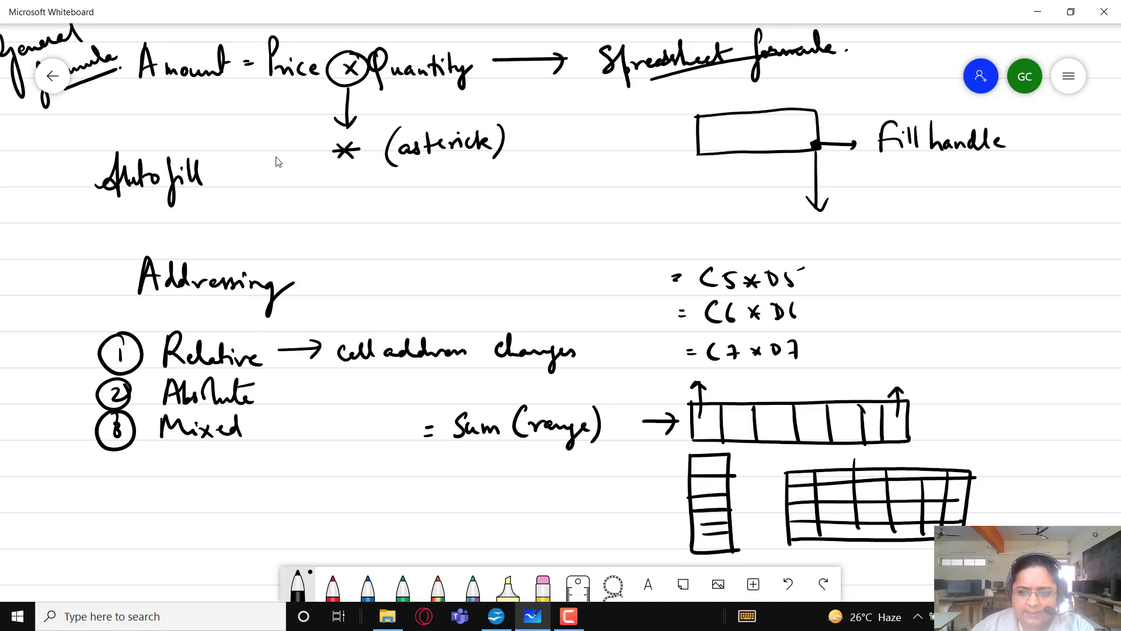
{"action": "mouse_move", "coordinate": [713, 374]}
{"action": "left_mouse_down"}
{"action": "mouse_move", "coordinate": [707, 397]}
{"action": "mouse_move", "coordinate": [712, 385]}
{"action": "left_mouse_up"}
{"action": "left_click_drag", "start_coordinate": [894, 380], "coordinate": [907, 379]}
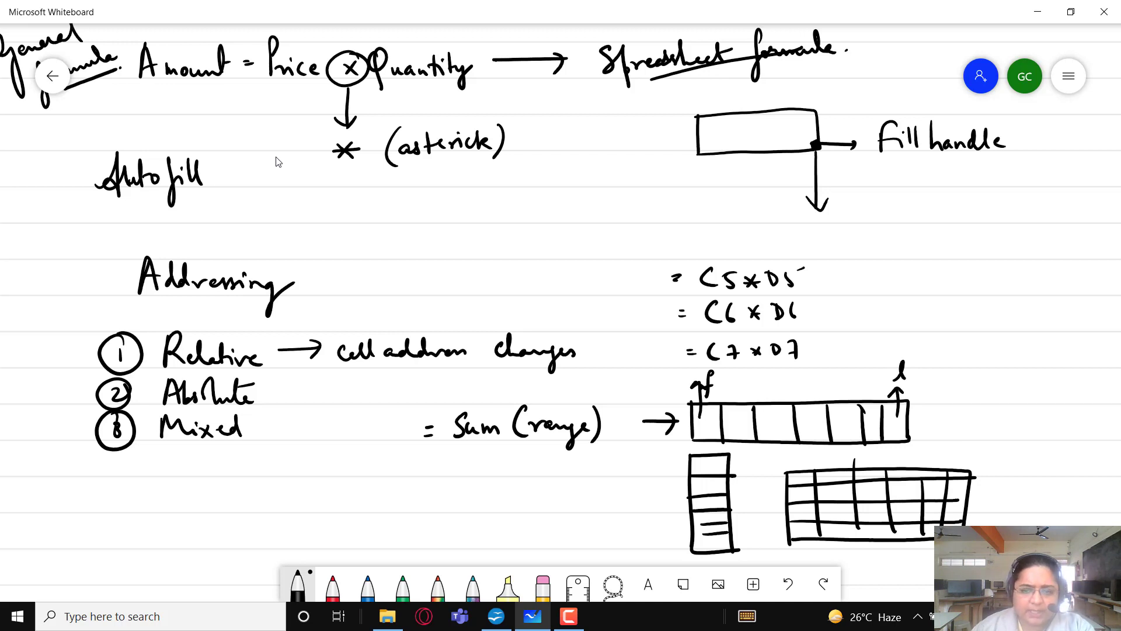
Handwrite the definition "range = first cell : last cell" beneath the Sum (range) note.
{"action": "left_click_drag", "start_coordinate": [252, 468], "coordinate": [317, 474]}
{"action": "mouse_move", "coordinate": [324, 468]}
{"action": "left_mouse_down"}
{"action": "mouse_move", "coordinate": [370, 461]}
{"action": "mouse_move", "coordinate": [365, 504]}
{"action": "left_mouse_up"}
{"action": "mouse_move", "coordinate": [372, 473]}
{"action": "left_mouse_down"}
{"action": "mouse_move", "coordinate": [380, 483]}
{"action": "mouse_move", "coordinate": [404, 471]}
{"action": "left_mouse_up"}
{"action": "mouse_move", "coordinate": [408, 455]}
{"action": "left_mouse_down"}
{"action": "mouse_move", "coordinate": [406, 473]}
{"action": "mouse_move", "coordinate": [416, 465]}
{"action": "left_mouse_up"}
{"action": "mouse_move", "coordinate": [428, 466]}
{"action": "left_mouse_down"}
{"action": "mouse_move", "coordinate": [422, 474]}
{"action": "mouse_move", "coordinate": [439, 473]}
{"action": "left_mouse_up"}
{"action": "mouse_move", "coordinate": [444, 455]}
{"action": "left_mouse_down"}
{"action": "mouse_move", "coordinate": [443, 474]}
{"action": "mouse_move", "coordinate": [510, 474]}
{"action": "left_mouse_up"}
{"action": "left_click", "coordinate": [464, 463]}
{"action": "left_click_drag", "start_coordinate": [507, 464], "coordinate": [524, 474]}
{"action": "mouse_move", "coordinate": [533, 464]}
{"action": "left_mouse_down"}
{"action": "mouse_move", "coordinate": [547, 463]}
{"action": "mouse_move", "coordinate": [549, 475]}
{"action": "left_mouse_up"}
{"action": "left_click_drag", "start_coordinate": [550, 471], "coordinate": [556, 476]}
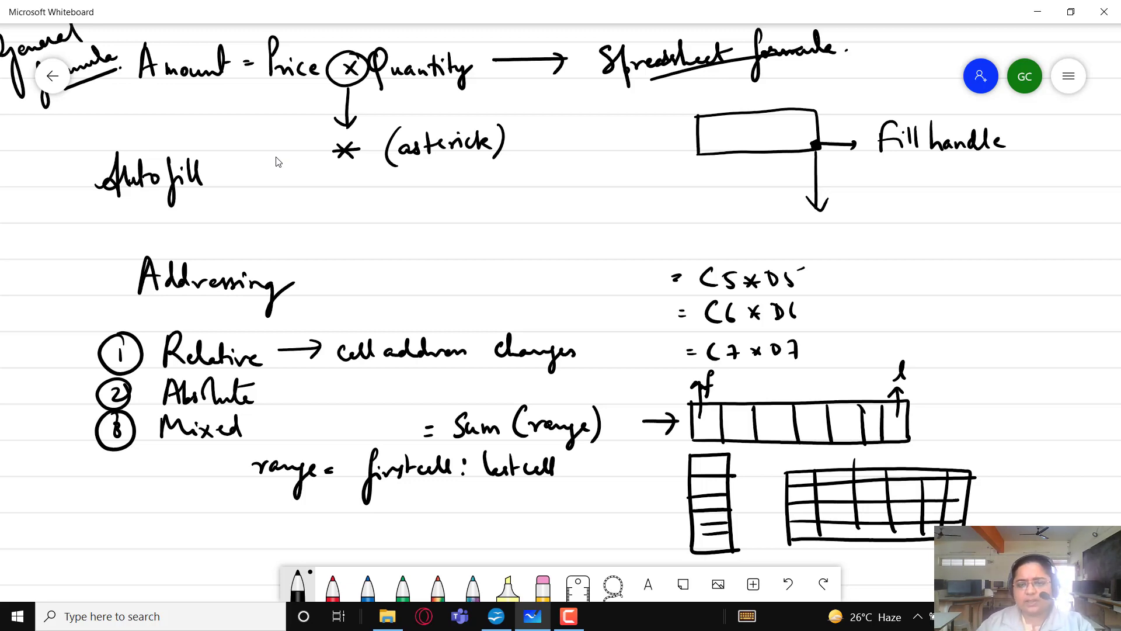
Switch to OpenOffice Calc and total the product amounts E5:E17 in cell E18 with the SUM function.
{"action": "key", "text": "alt+Tab"}
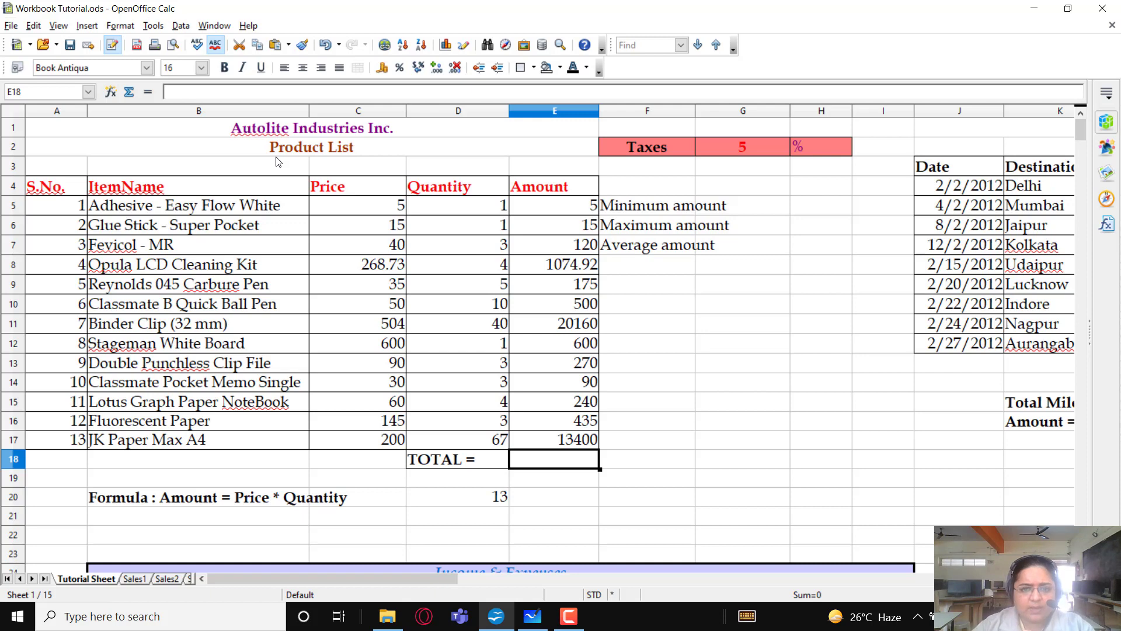
{"action": "type", "text": "="}
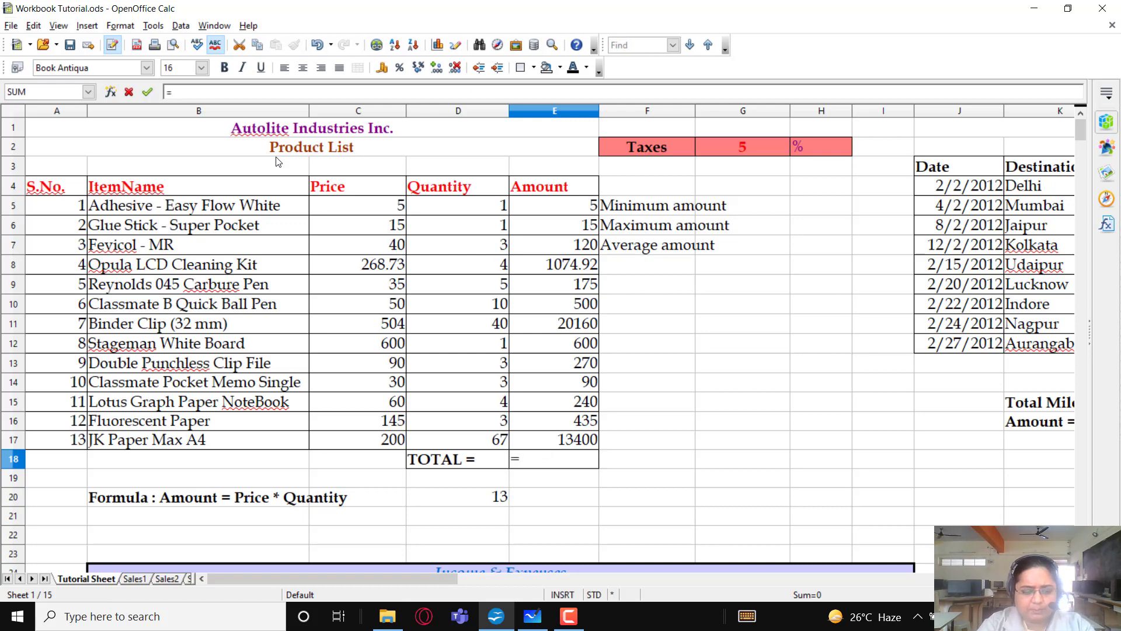
{"action": "type", "text": "sum("}
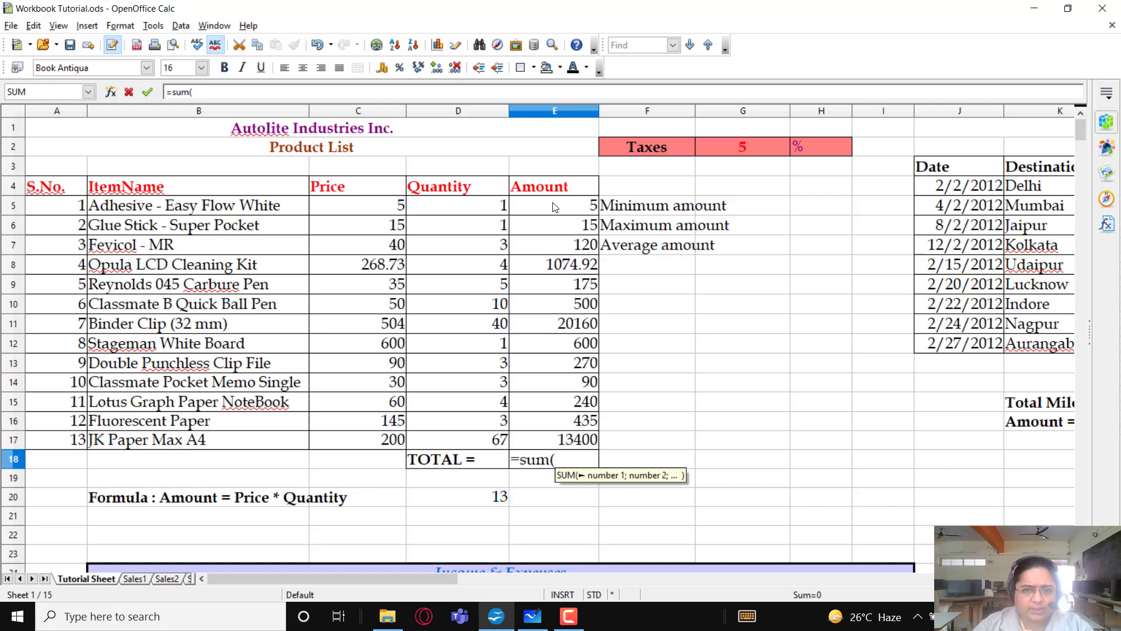
{"action": "left_click_drag", "start_coordinate": [554, 207], "coordinate": [558, 444]}
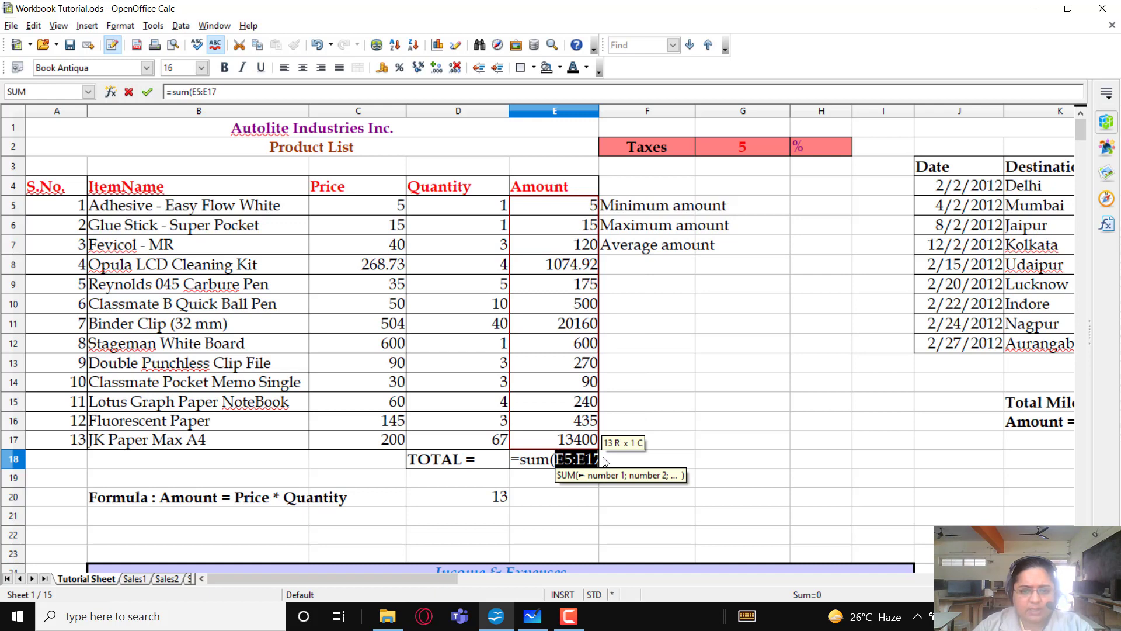
{"action": "type", "text": ")"}
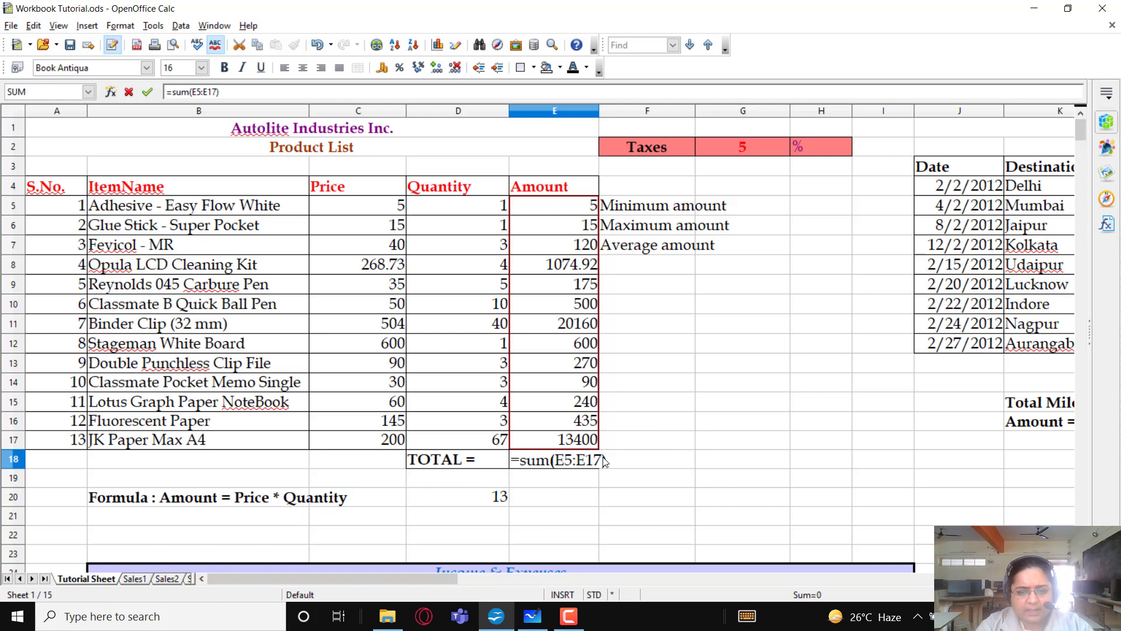
{"action": "key", "text": "Return"}
{"action": "left_click", "coordinate": [559, 465]}
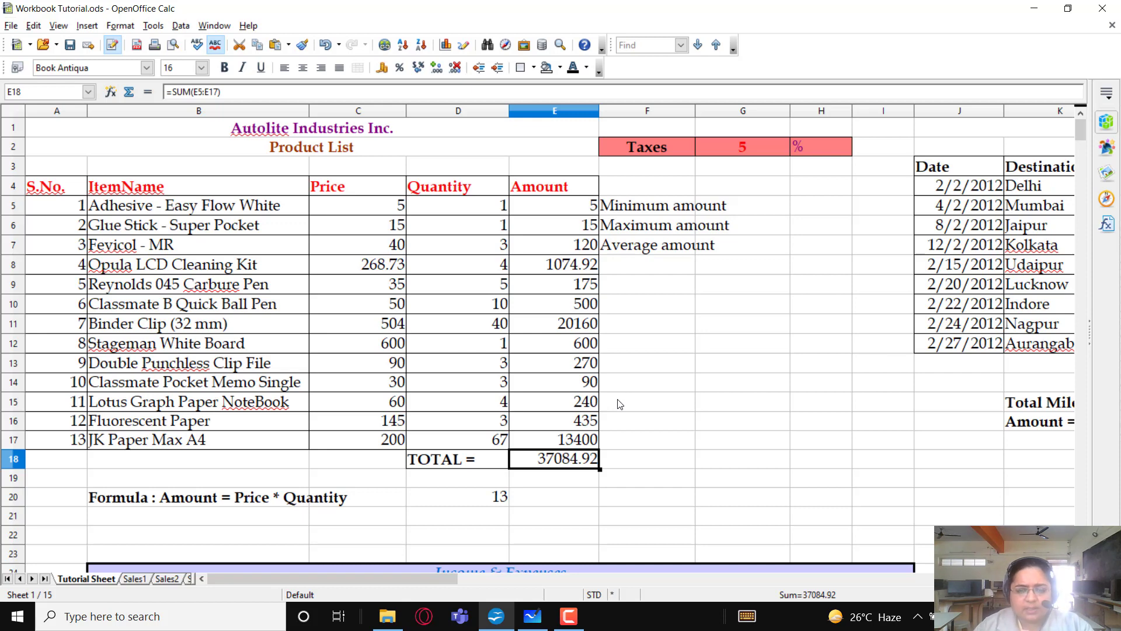
Switch to Microsoft Whiteboard and handwrite the heading "Absolute Addressing" in the blank area below the range sketches.
{"action": "key", "text": "alt+Tab"}
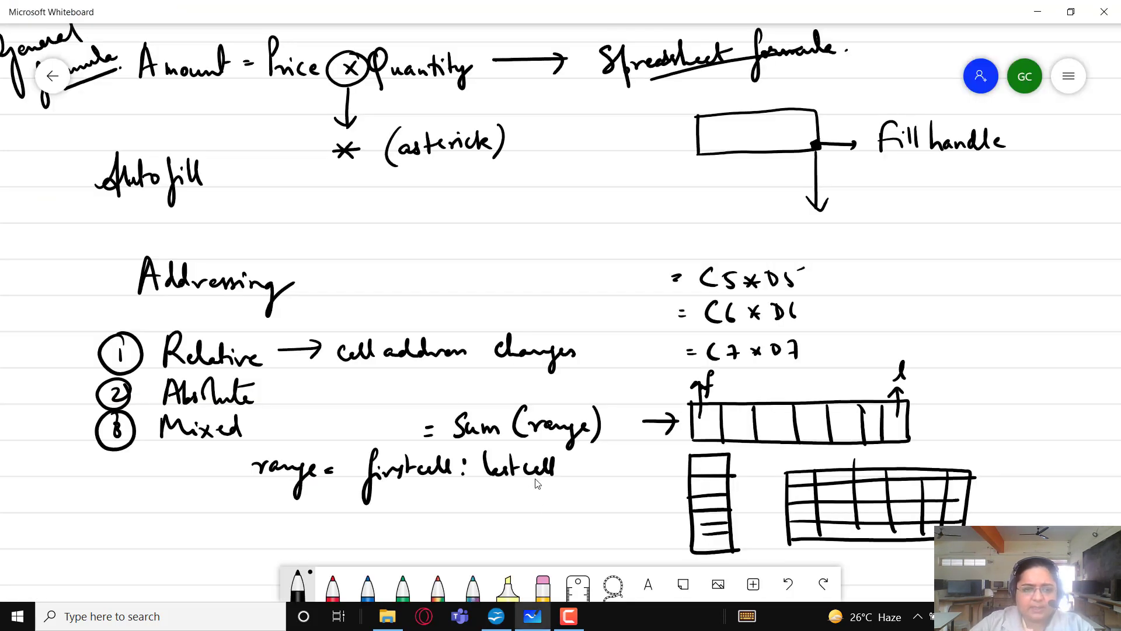
{"action": "scroll", "coordinate": [693, 514], "scroll_direction": "left", "scroll_amount": 1}
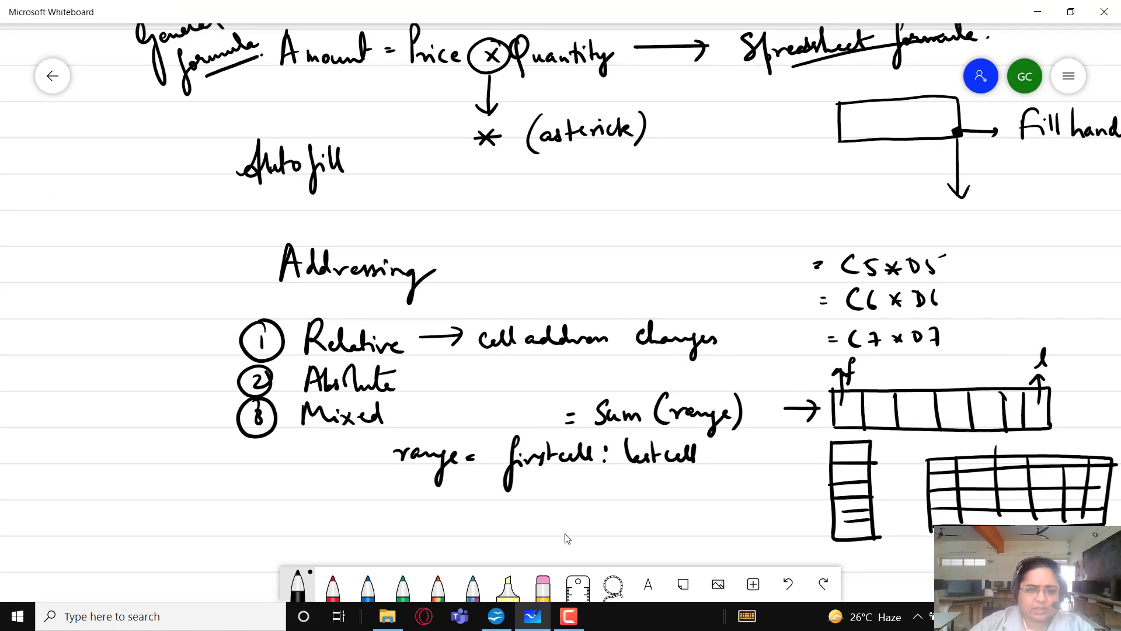
{"action": "scroll", "coordinate": [563, 534], "scroll_direction": "down", "scroll_amount": 7}
{"action": "scroll", "coordinate": [563, 533], "scroll_direction": "right", "scroll_amount": 2}
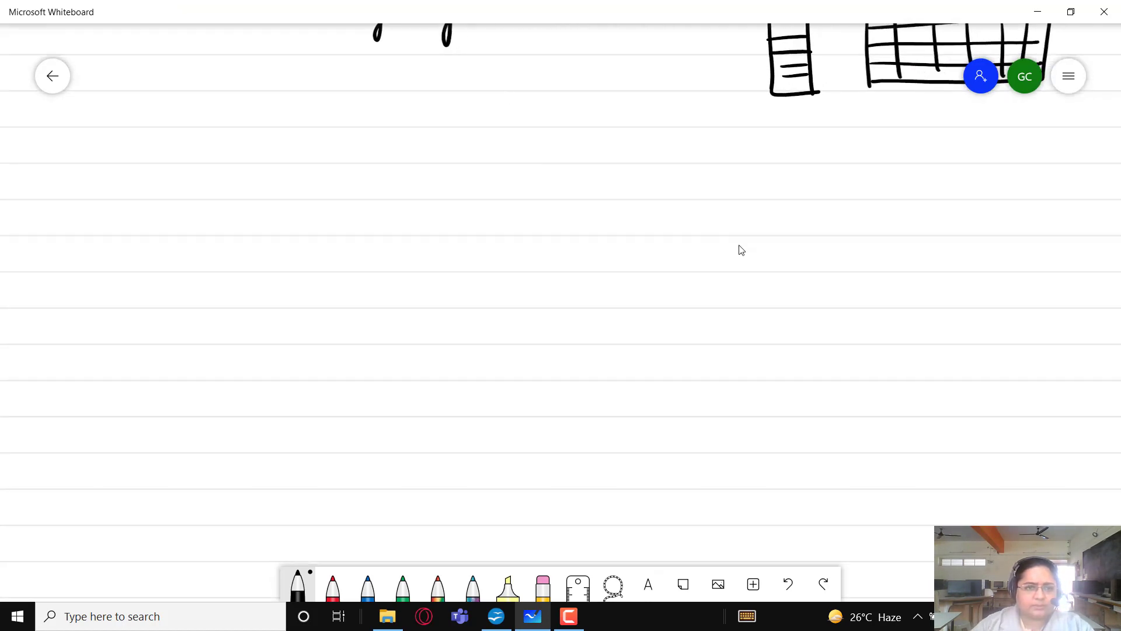
{"action": "mouse_move", "coordinate": [133, 170]}
{"action": "left_mouse_down"}
{"action": "mouse_move", "coordinate": [147, 117]}
{"action": "mouse_move", "coordinate": [161, 165]}
{"action": "left_mouse_up"}
{"action": "mouse_move", "coordinate": [143, 151]}
{"action": "left_mouse_down"}
{"action": "mouse_move", "coordinate": [176, 163]}
{"action": "mouse_move", "coordinate": [230, 138]}
{"action": "mouse_move", "coordinate": [240, 158]}
{"action": "mouse_move", "coordinate": [285, 133]}
{"action": "mouse_move", "coordinate": [289, 169]}
{"action": "left_mouse_up"}
{"action": "mouse_move", "coordinate": [271, 159]}
{"action": "left_mouse_down"}
{"action": "mouse_move", "coordinate": [300, 153]}
{"action": "mouse_move", "coordinate": [302, 139]}
{"action": "left_mouse_up"}
{"action": "mouse_move", "coordinate": [303, 139]}
{"action": "left_mouse_down"}
{"action": "mouse_move", "coordinate": [314, 157]}
{"action": "mouse_move", "coordinate": [400, 156]}
{"action": "left_mouse_up"}
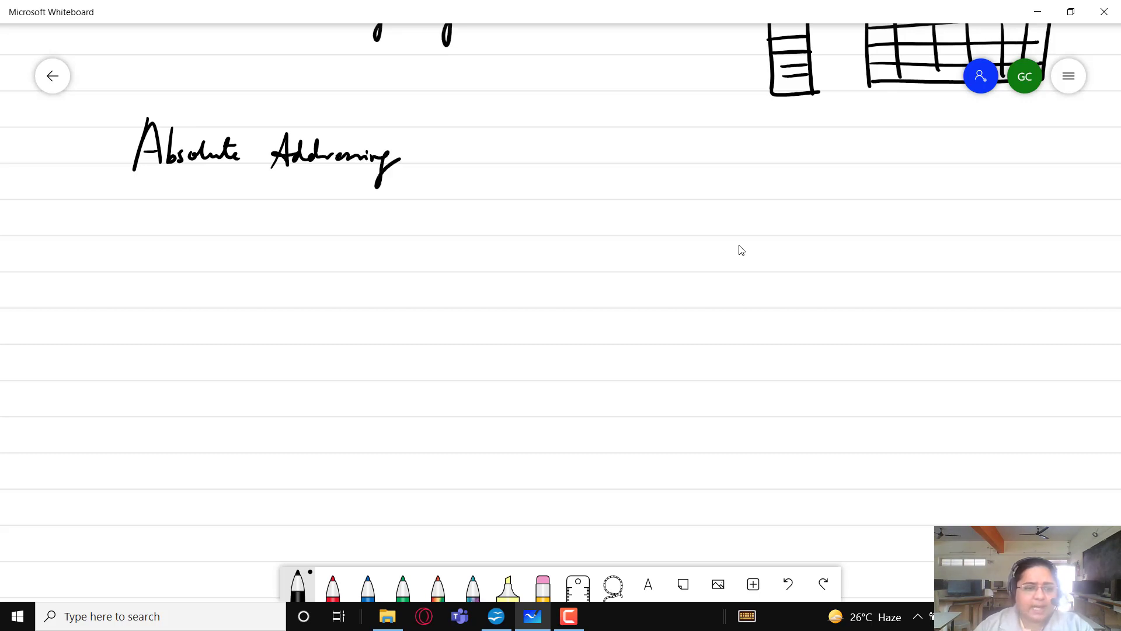
Handwrite a circled "$C$5" under the Absolute Addressing heading and link it with an arrow to the word "constant".
{"action": "mouse_move", "coordinate": [202, 204]}
{"action": "left_mouse_down"}
{"action": "mouse_move", "coordinate": [189, 228]}
{"action": "mouse_move", "coordinate": [196, 240]}
{"action": "mouse_move", "coordinate": [209, 219]}
{"action": "mouse_move", "coordinate": [234, 238]}
{"action": "mouse_move", "coordinate": [260, 219]}
{"action": "mouse_move", "coordinate": [249, 227]}
{"action": "left_mouse_up"}
{"action": "mouse_move", "coordinate": [250, 208]}
{"action": "left_mouse_down"}
{"action": "mouse_move", "coordinate": [260, 207]}
{"action": "mouse_move", "coordinate": [172, 217]}
{"action": "mouse_move", "coordinate": [261, 192]}
{"action": "mouse_move", "coordinate": [402, 219]}
{"action": "mouse_move", "coordinate": [387, 230]}
{"action": "mouse_move", "coordinate": [497, 226]}
{"action": "left_mouse_up"}
{"action": "left_click_drag", "start_coordinate": [501, 225], "coordinate": [536, 225]}
{"action": "left_click_drag", "start_coordinate": [528, 212], "coordinate": [548, 209]}
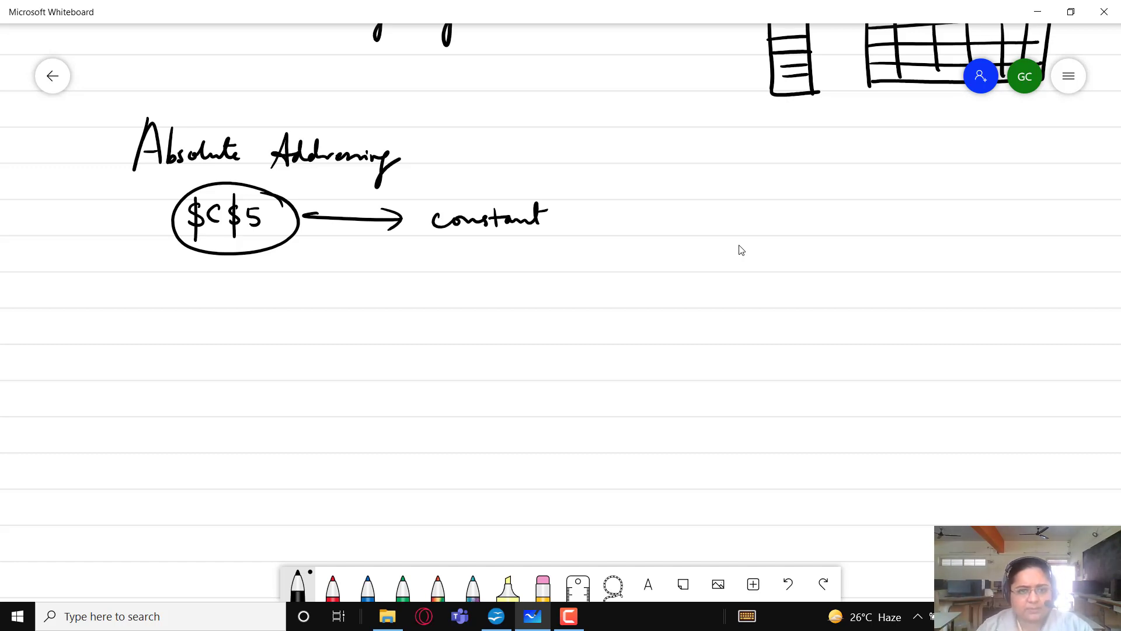
Switch to OpenOffice Calc and insert a blank column between the Price and Quantity columns.
{"action": "key", "text": "alt+Tab"}
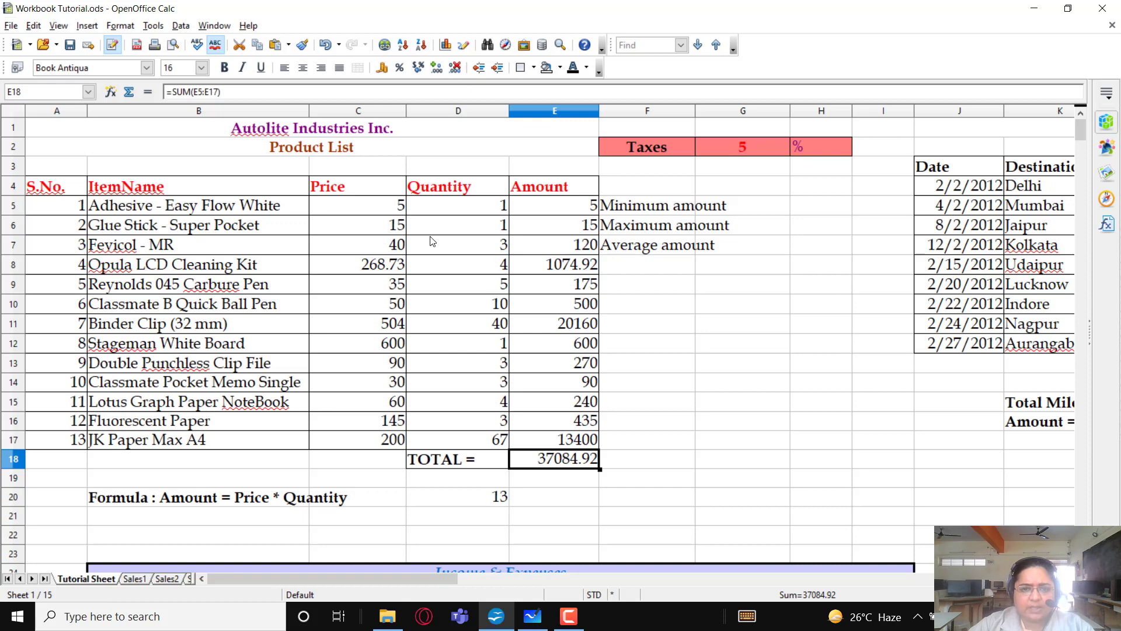
{"action": "left_click", "coordinate": [438, 210]}
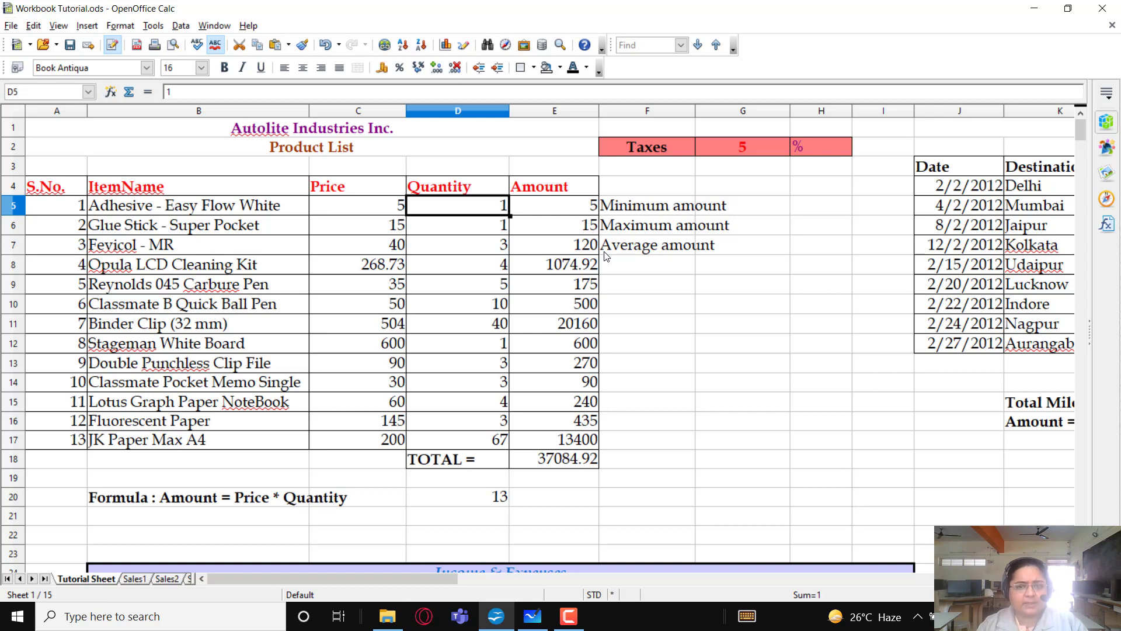
{"action": "left_click", "coordinate": [633, 187]}
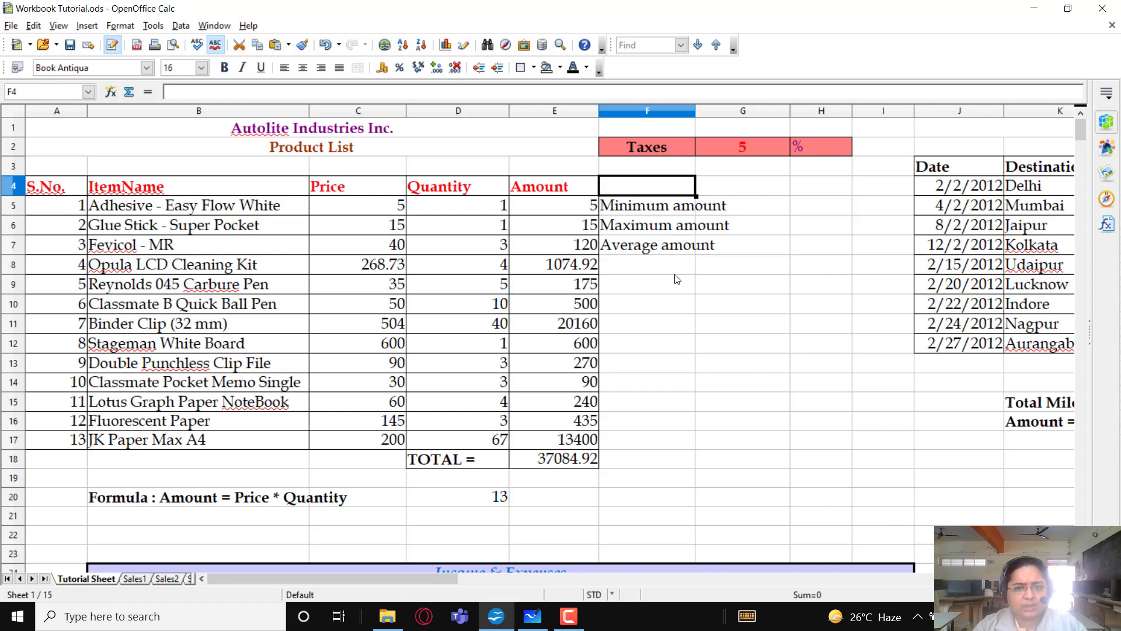
{"action": "right_click", "coordinate": [449, 112]}
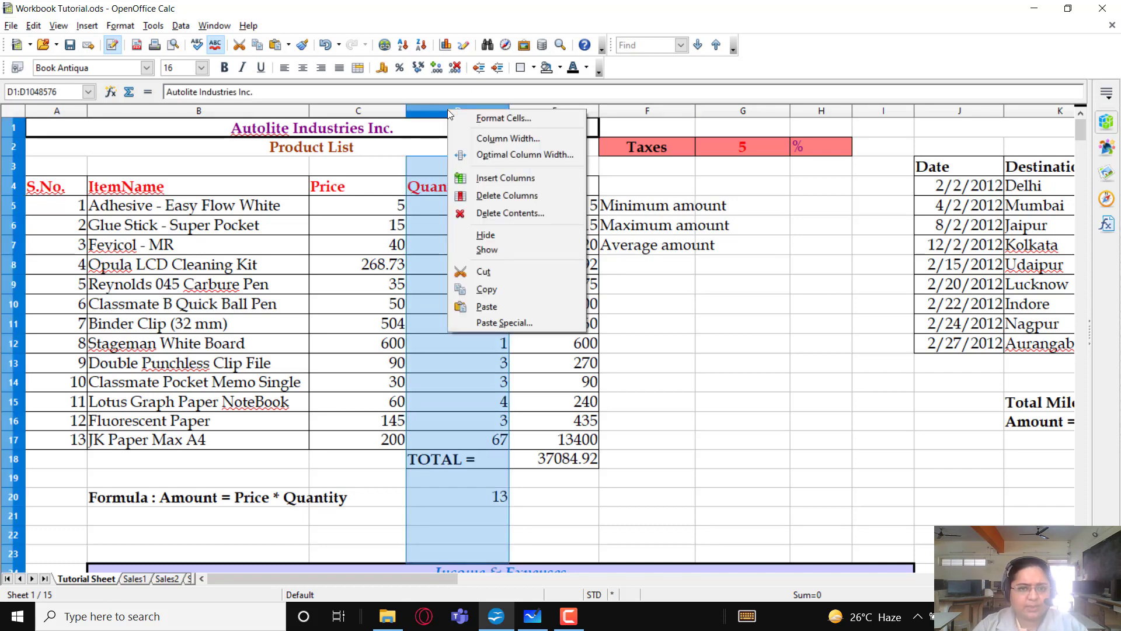
{"action": "left_click", "coordinate": [801, 275]}
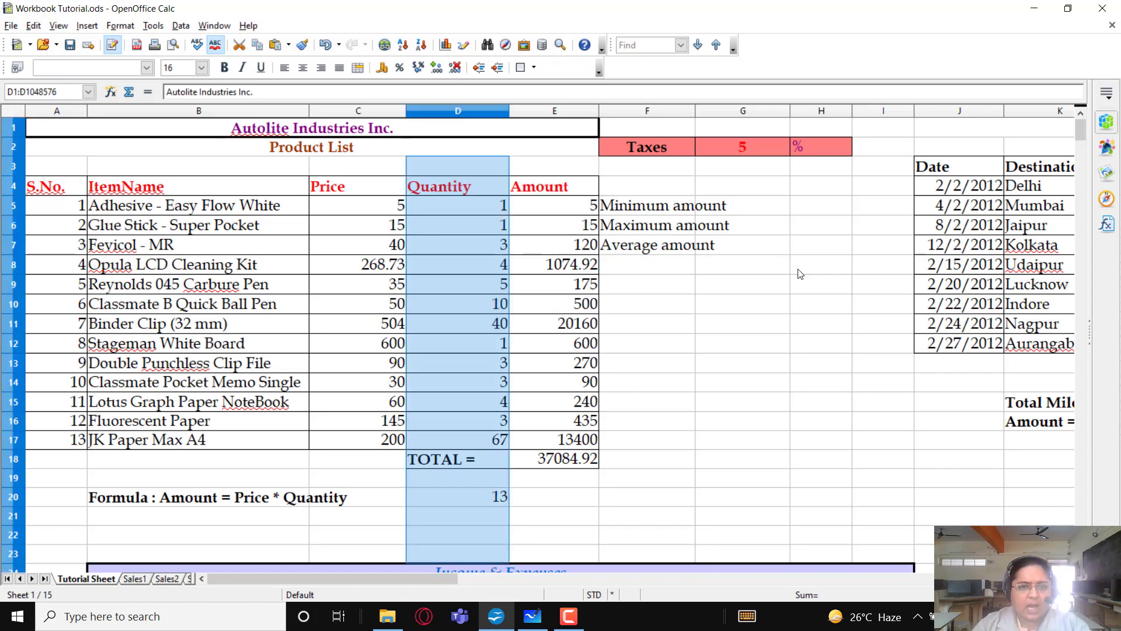
{"action": "right_click", "coordinate": [467, 114]}
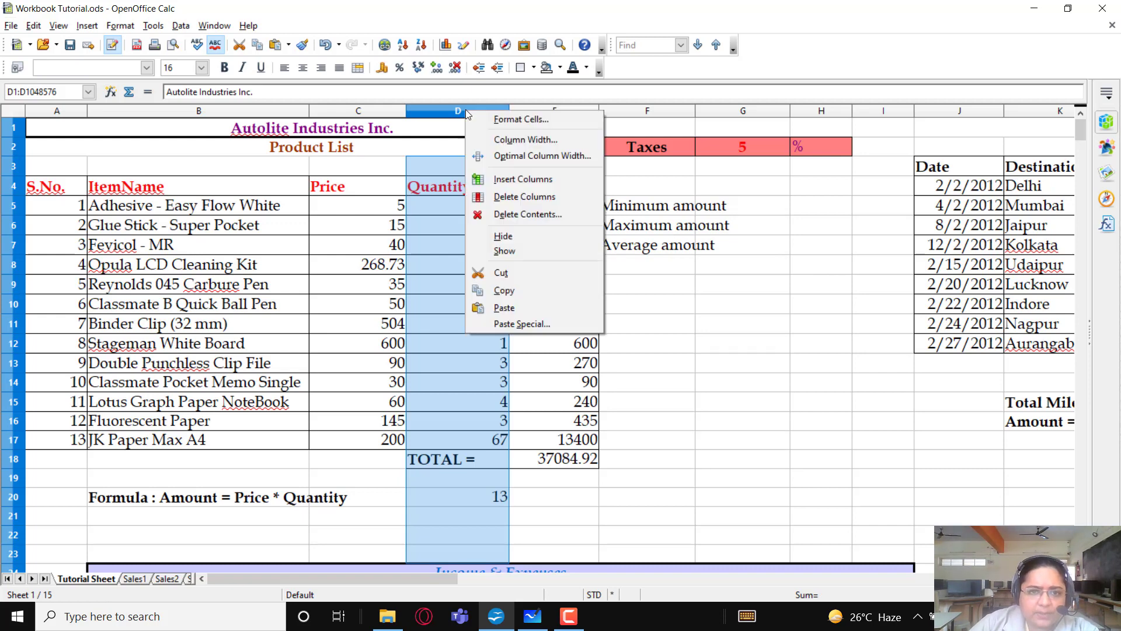
{"action": "left_click", "coordinate": [536, 180]}
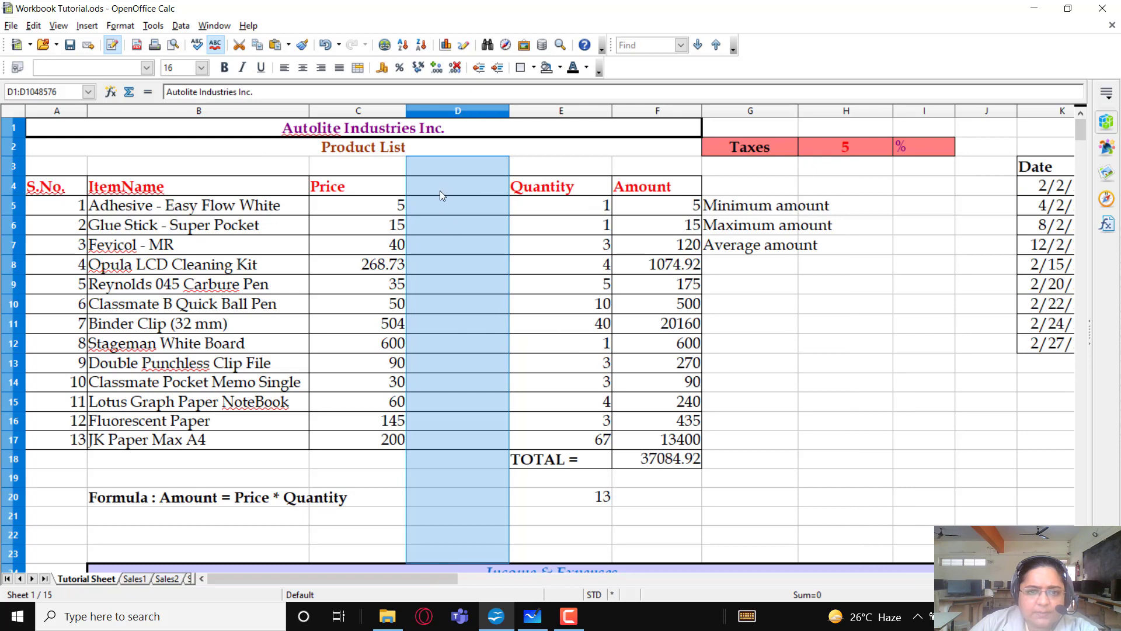
Enter the heading "New Price" in cell D4 of the blank column.
{"action": "left_click", "coordinate": [440, 191]}
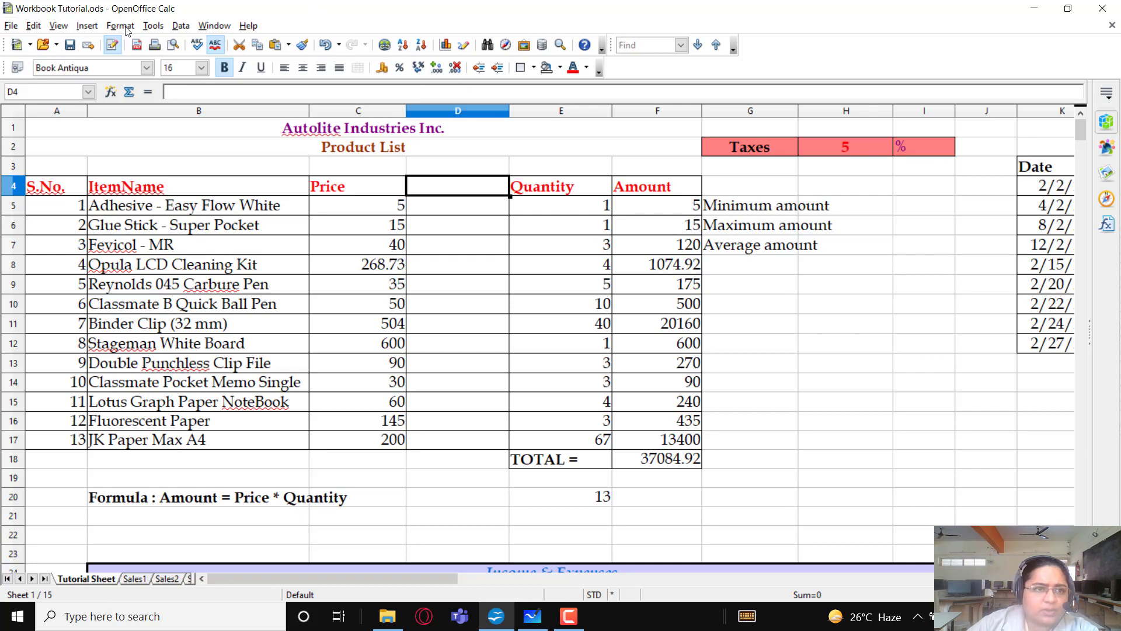
{"action": "left_click", "coordinate": [87, 27]}
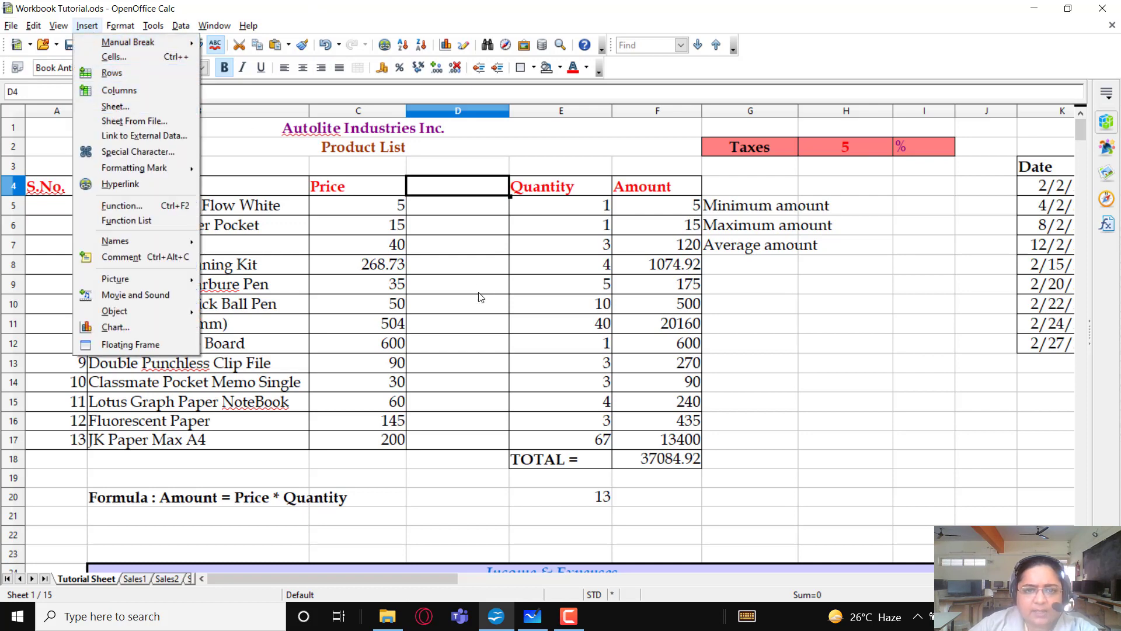
{"action": "left_click", "coordinate": [457, 190]}
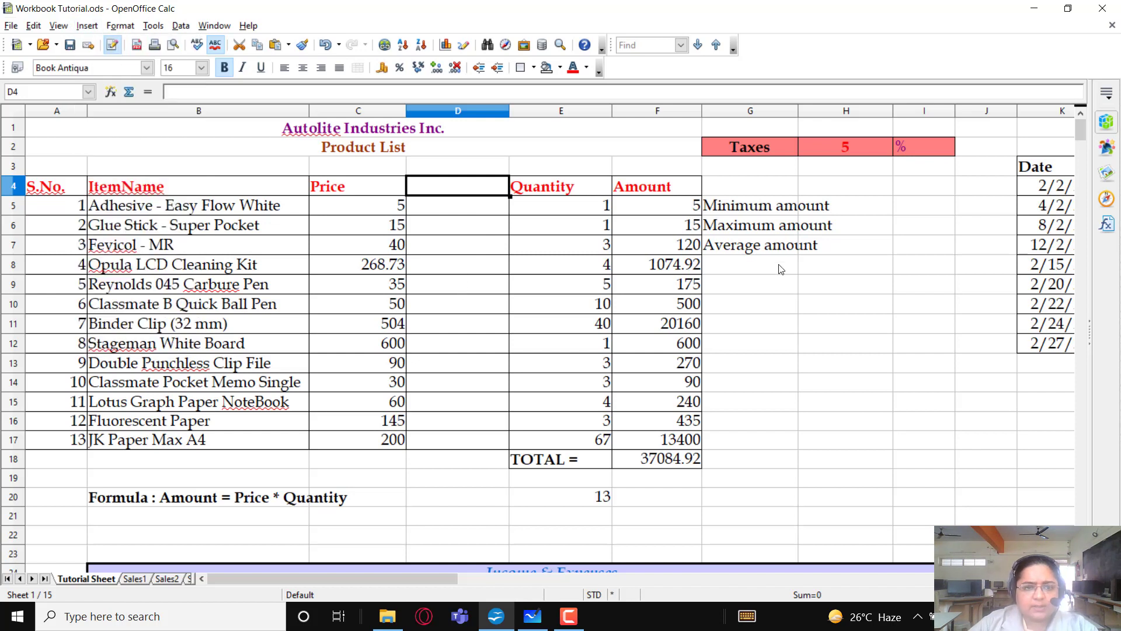
{"action": "type", "text": "New Price"}
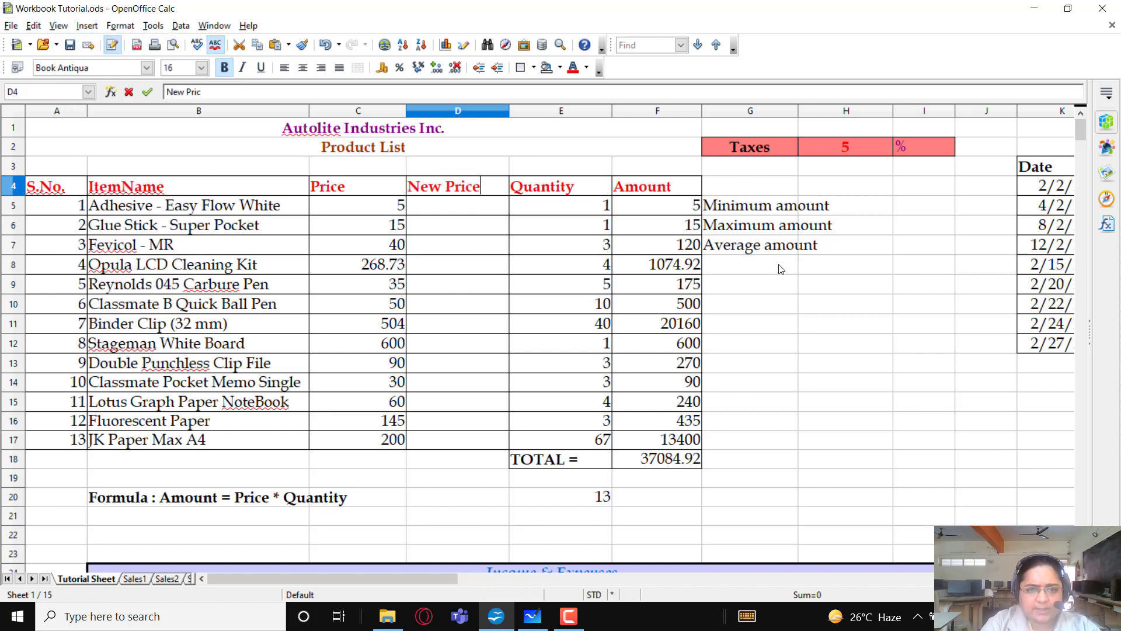
{"action": "key", "text": "Return"}
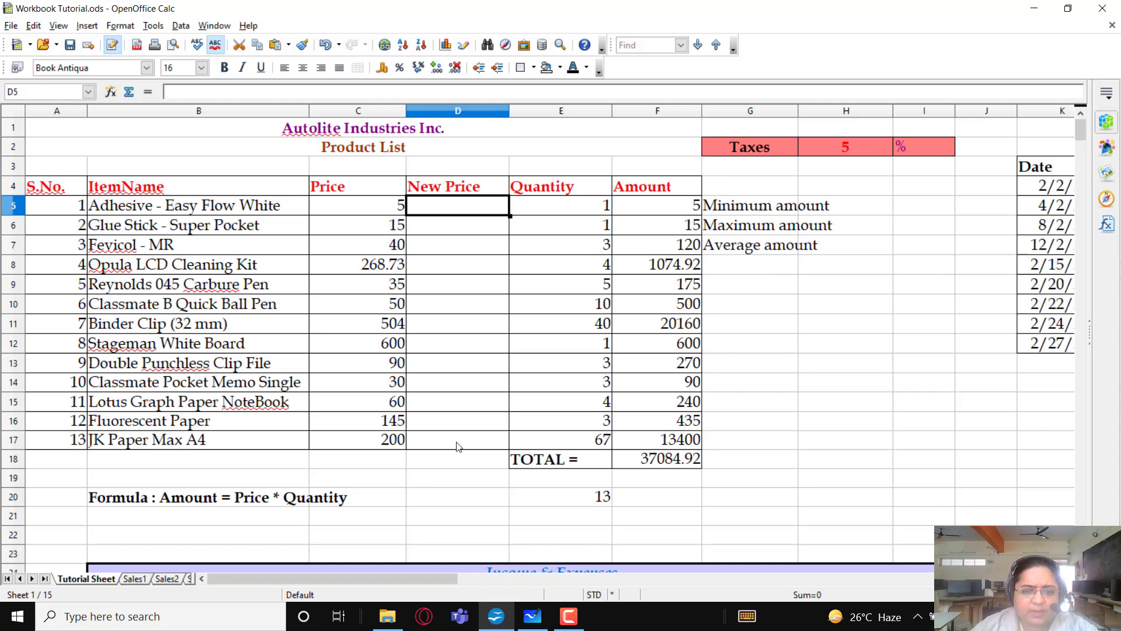
Switch to Microsoft Whiteboard and handwrite "5% increment to price" beneath the $C$5 note.
{"action": "key", "text": "alt+Tab"}
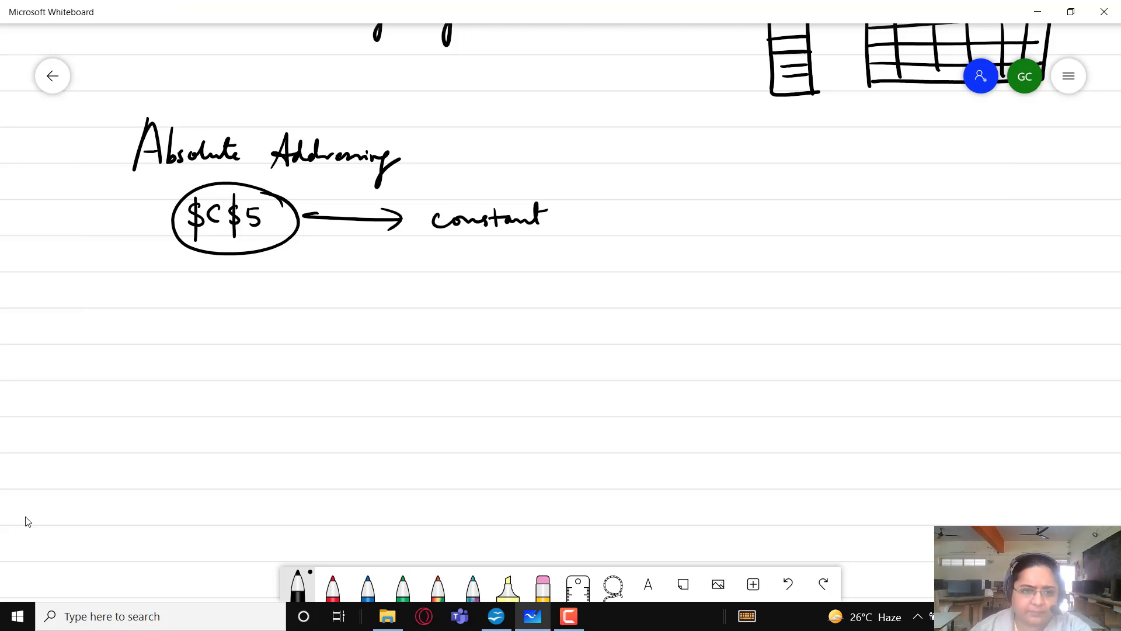
{"action": "mouse_move", "coordinate": [374, 275]}
{"action": "left_mouse_down"}
{"action": "mouse_move", "coordinate": [370, 303]}
{"action": "mouse_move", "coordinate": [391, 275]}
{"action": "mouse_move", "coordinate": [406, 321]}
{"action": "left_mouse_up"}
{"action": "left_click", "coordinate": [403, 277]}
{"action": "left_click", "coordinate": [421, 310]}
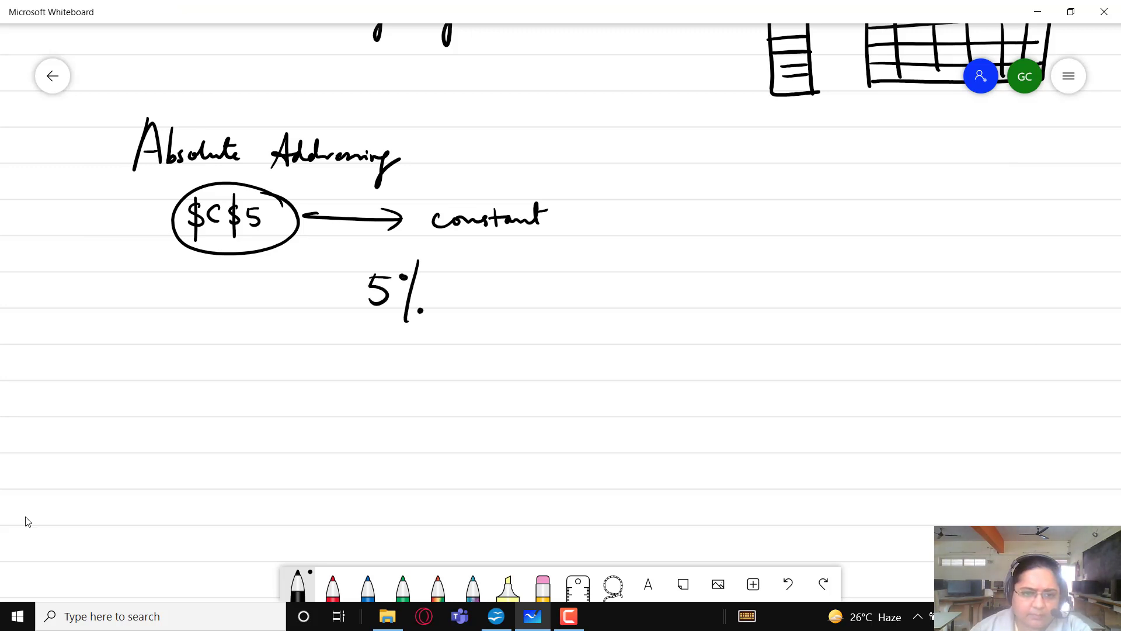
{"action": "left_click", "coordinate": [459, 284]}
{"action": "mouse_move", "coordinate": [458, 292]}
{"action": "left_mouse_down"}
{"action": "mouse_move", "coordinate": [458, 306]}
{"action": "mouse_move", "coordinate": [480, 306]}
{"action": "left_mouse_up"}
{"action": "mouse_move", "coordinate": [490, 295]}
{"action": "left_mouse_down"}
{"action": "mouse_move", "coordinate": [484, 306]}
{"action": "mouse_move", "coordinate": [573, 302]}
{"action": "left_mouse_up"}
{"action": "mouse_move", "coordinate": [574, 281]}
{"action": "left_mouse_down"}
{"action": "mouse_move", "coordinate": [569, 306]}
{"action": "mouse_move", "coordinate": [585, 286]}
{"action": "mouse_move", "coordinate": [619, 306]}
{"action": "left_mouse_up"}
{"action": "left_click_drag", "start_coordinate": [616, 295], "coordinate": [629, 292]}
{"action": "mouse_move", "coordinate": [634, 292]}
{"action": "left_mouse_down"}
{"action": "mouse_move", "coordinate": [671, 314]}
{"action": "mouse_move", "coordinate": [672, 328]}
{"action": "left_mouse_up"}
{"action": "left_click_drag", "start_coordinate": [671, 302], "coordinate": [708, 306]}
{"action": "left_click", "coordinate": [709, 295]}
{"action": "left_click_drag", "start_coordinate": [720, 297], "coordinate": [717, 306]}
{"action": "left_click_drag", "start_coordinate": [721, 301], "coordinate": [728, 304]}
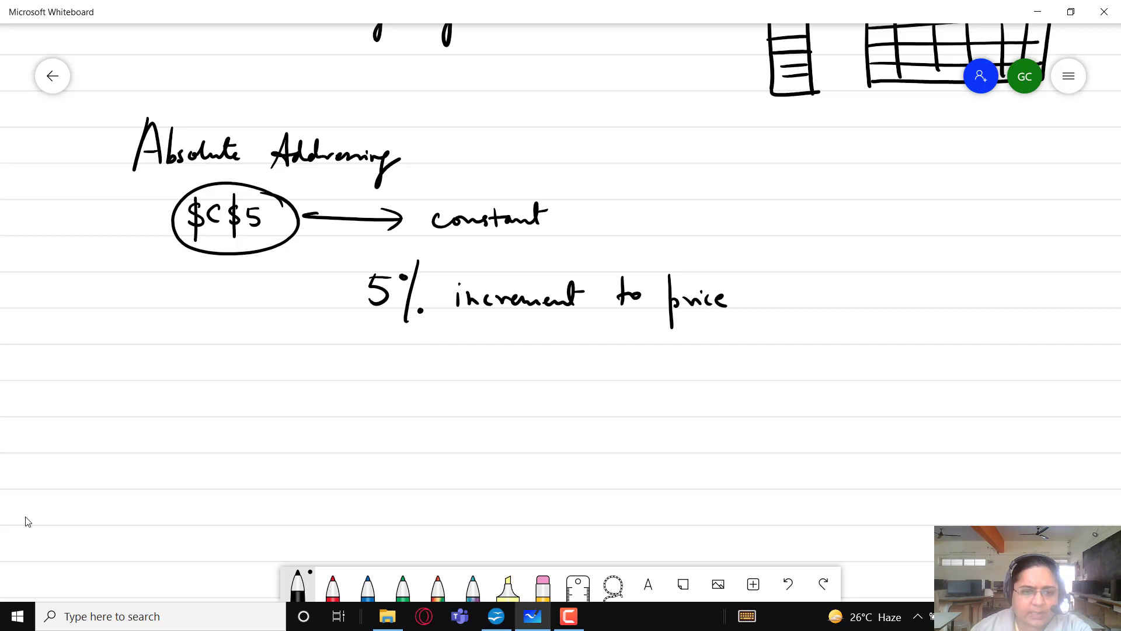
Handwrite the start of the general formula, "New Price = Old Price +", below the increment note.
{"action": "mouse_move", "coordinate": [168, 379]}
{"action": "left_mouse_down"}
{"action": "mouse_move", "coordinate": [185, 377]}
{"action": "mouse_move", "coordinate": [187, 351]}
{"action": "left_mouse_up"}
{"action": "mouse_move", "coordinate": [191, 368]}
{"action": "left_mouse_down"}
{"action": "mouse_move", "coordinate": [220, 362]}
{"action": "mouse_move", "coordinate": [236, 378]}
{"action": "left_mouse_up"}
{"action": "left_click_drag", "start_coordinate": [234, 357], "coordinate": [253, 366]}
{"action": "mouse_move", "coordinate": [259, 369]}
{"action": "left_mouse_down"}
{"action": "mouse_move", "coordinate": [274, 377]}
{"action": "mouse_move", "coordinate": [337, 364]}
{"action": "left_mouse_up"}
{"action": "left_click_drag", "start_coordinate": [326, 373], "coordinate": [384, 352]}
{"action": "left_click_drag", "start_coordinate": [377, 363], "coordinate": [395, 370]}
{"action": "left_click_drag", "start_coordinate": [415, 363], "coordinate": [419, 373]}
{"action": "mouse_move", "coordinate": [433, 355]}
{"action": "left_mouse_down"}
{"action": "mouse_move", "coordinate": [433, 377]}
{"action": "mouse_move", "coordinate": [436, 367]}
{"action": "left_mouse_up"}
{"action": "left_click_drag", "start_coordinate": [443, 372], "coordinate": [457, 376]}
{"action": "mouse_move", "coordinate": [468, 367]}
{"action": "left_mouse_down"}
{"action": "mouse_move", "coordinate": [464, 376]}
{"action": "mouse_move", "coordinate": [513, 369]}
{"action": "left_mouse_up"}
{"action": "left_click_drag", "start_coordinate": [506, 363], "coordinate": [507, 375]}
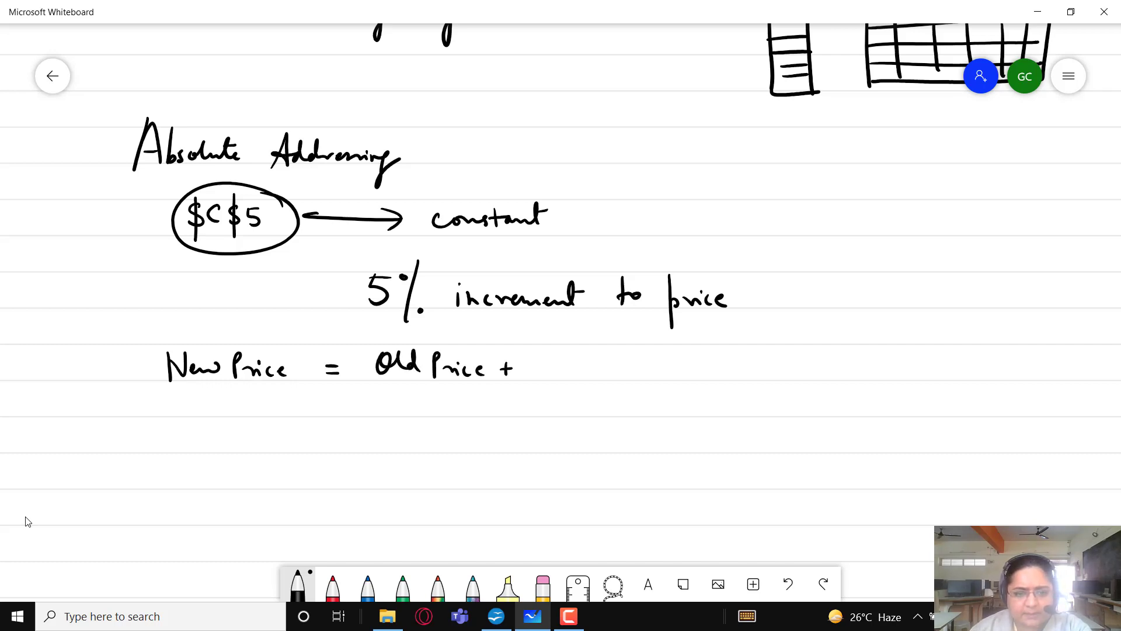
Complete the handwritten formula with "(Old Price * 5/100)" and draw a tick mark above New Price.
{"action": "left_click_drag", "start_coordinate": [545, 340], "coordinate": [542, 378]}
{"action": "mouse_move", "coordinate": [558, 353]}
{"action": "left_mouse_down"}
{"action": "mouse_move", "coordinate": [554, 363]}
{"action": "mouse_move", "coordinate": [564, 362]}
{"action": "left_mouse_up"}
{"action": "mouse_move", "coordinate": [575, 349]}
{"action": "left_mouse_down"}
{"action": "mouse_move", "coordinate": [565, 370]}
{"action": "mouse_move", "coordinate": [577, 372]}
{"action": "left_mouse_up"}
{"action": "left_click_drag", "start_coordinate": [588, 353], "coordinate": [597, 377]}
{"action": "left_click_drag", "start_coordinate": [595, 350], "coordinate": [614, 365]}
{"action": "left_click_drag", "start_coordinate": [619, 367], "coordinate": [688, 370]}
{"action": "mouse_move", "coordinate": [693, 354]}
{"action": "left_mouse_down"}
{"action": "mouse_move", "coordinate": [705, 353]}
{"action": "mouse_move", "coordinate": [709, 383]}
{"action": "mouse_move", "coordinate": [727, 374]}
{"action": "left_mouse_up"}
{"action": "left_click_drag", "start_coordinate": [738, 357], "coordinate": [757, 387]}
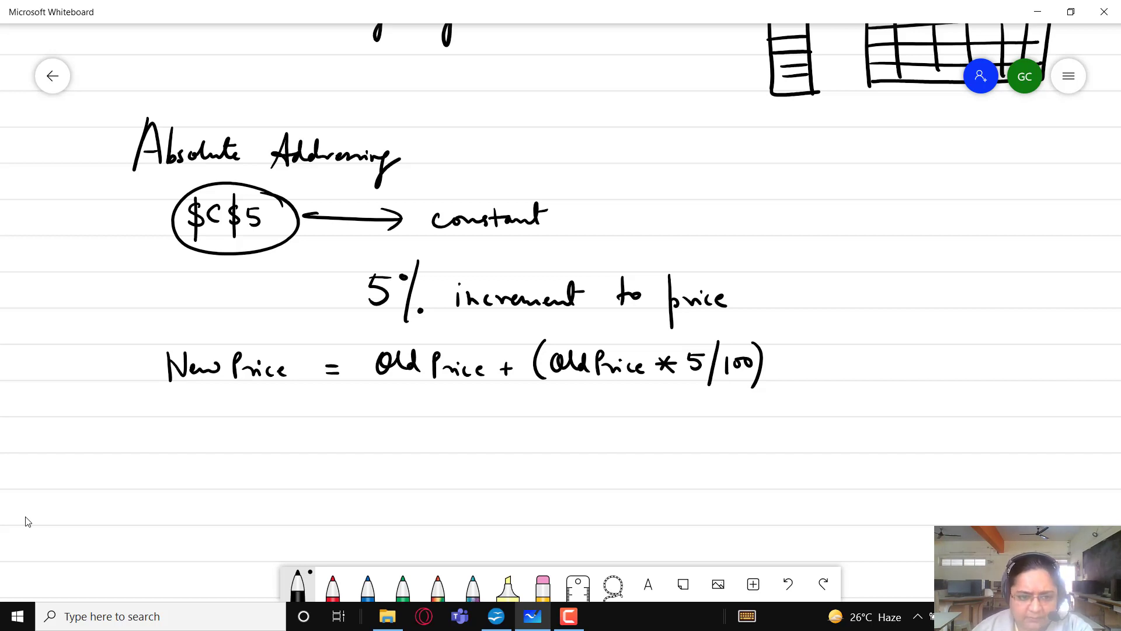
{"action": "left_click_drag", "start_coordinate": [167, 336], "coordinate": [221, 315]}
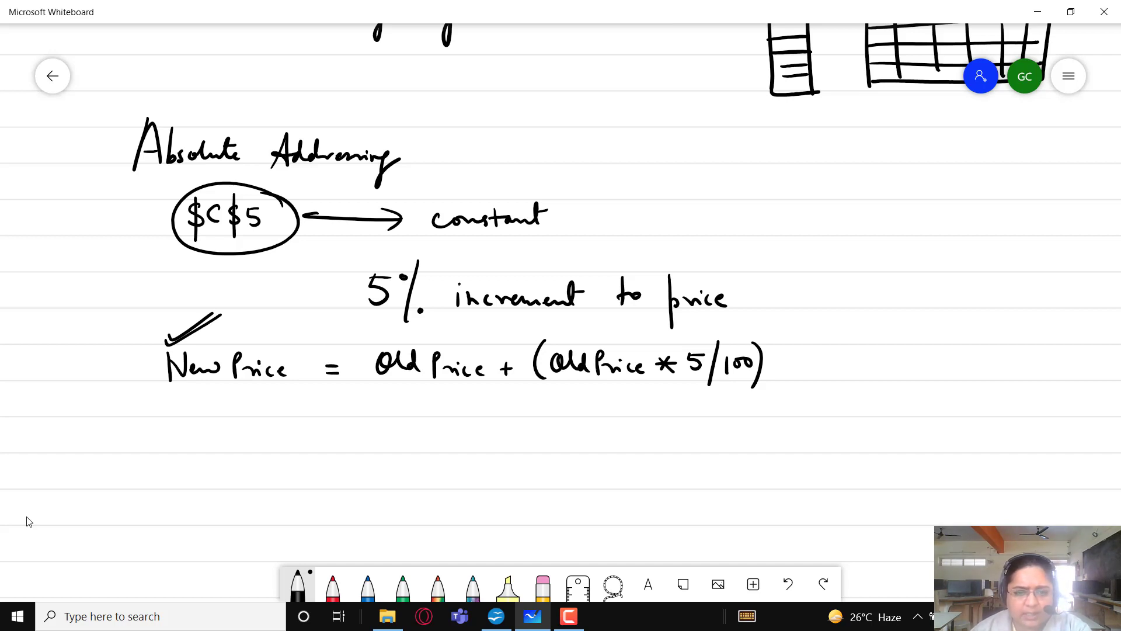
Handwrite "Calc formula" beneath the New Price formula and underline it.
{"action": "mouse_move", "coordinate": [276, 412]}
{"action": "left_mouse_down"}
{"action": "mouse_move", "coordinate": [273, 448]}
{"action": "mouse_move", "coordinate": [310, 447]}
{"action": "left_mouse_up"}
{"action": "mouse_move", "coordinate": [344, 409]}
{"action": "left_mouse_down"}
{"action": "mouse_move", "coordinate": [334, 478]}
{"action": "mouse_move", "coordinate": [350, 437]}
{"action": "mouse_move", "coordinate": [390, 439]}
{"action": "mouse_move", "coordinate": [411, 415]}
{"action": "mouse_move", "coordinate": [428, 442]}
{"action": "left_mouse_up"}
{"action": "left_click_drag", "start_coordinate": [245, 461], "coordinate": [456, 455]}
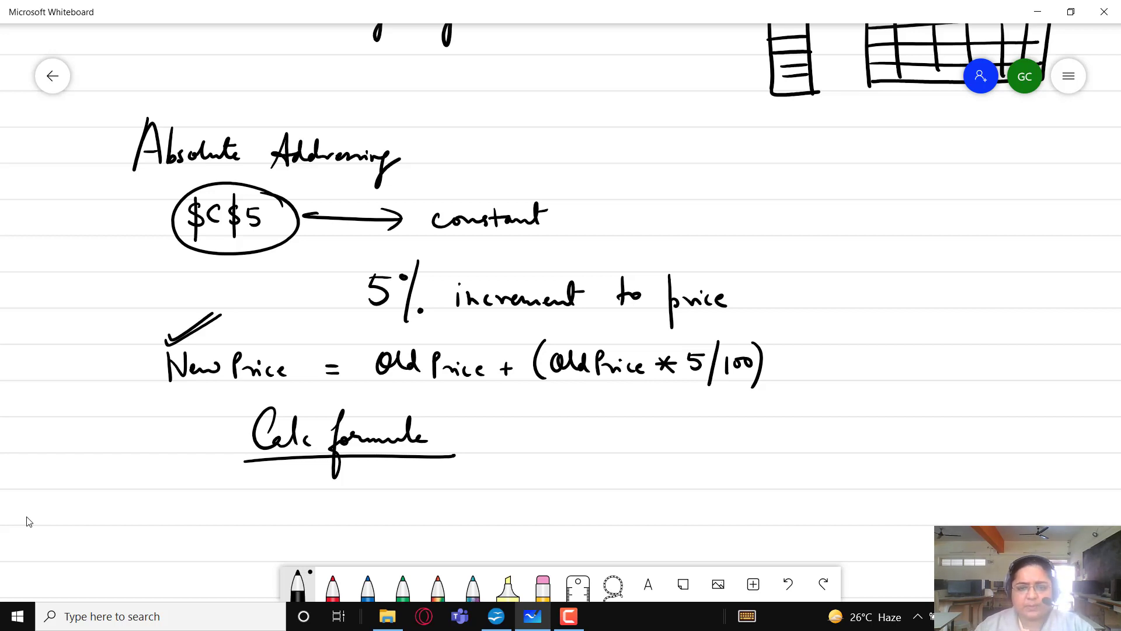
Switch to OpenOffice Calc, enter =C5+C5*5/100 in New Price cell D5 and fill the formula down to D17.
{"action": "key", "text": "alt+Tab"}
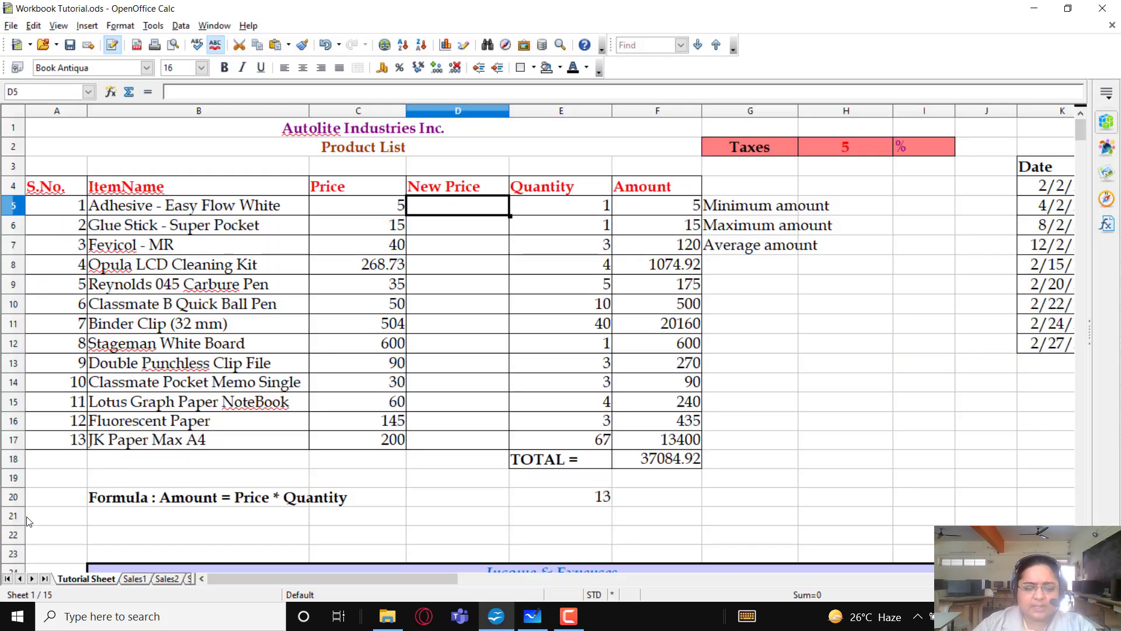
{"action": "type", "text": "="}
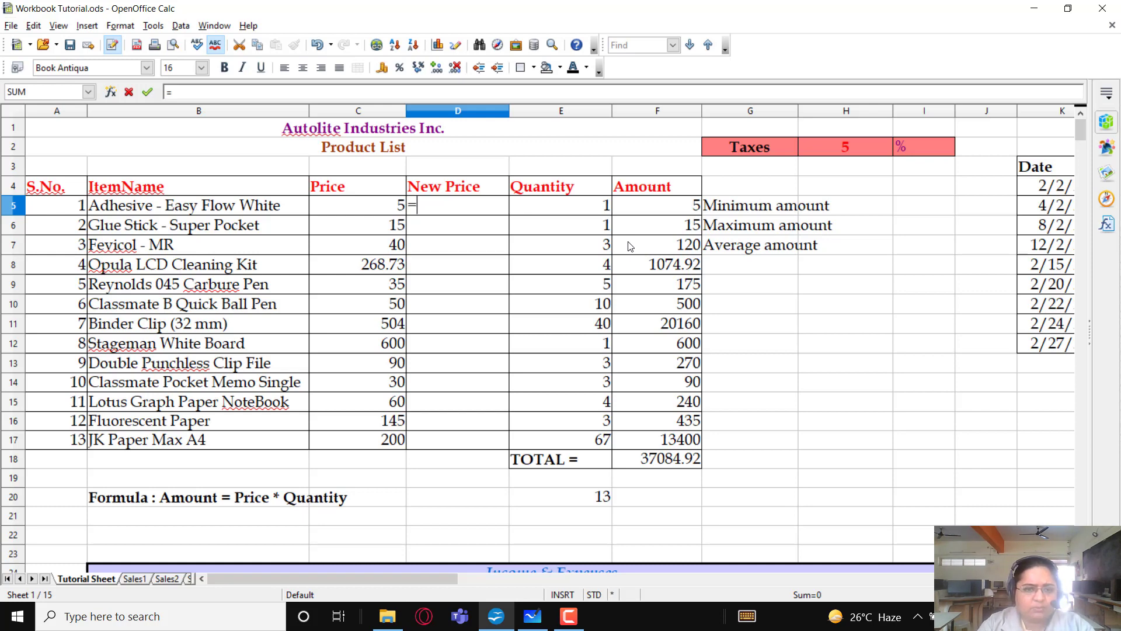
{"action": "key", "text": "Left"}
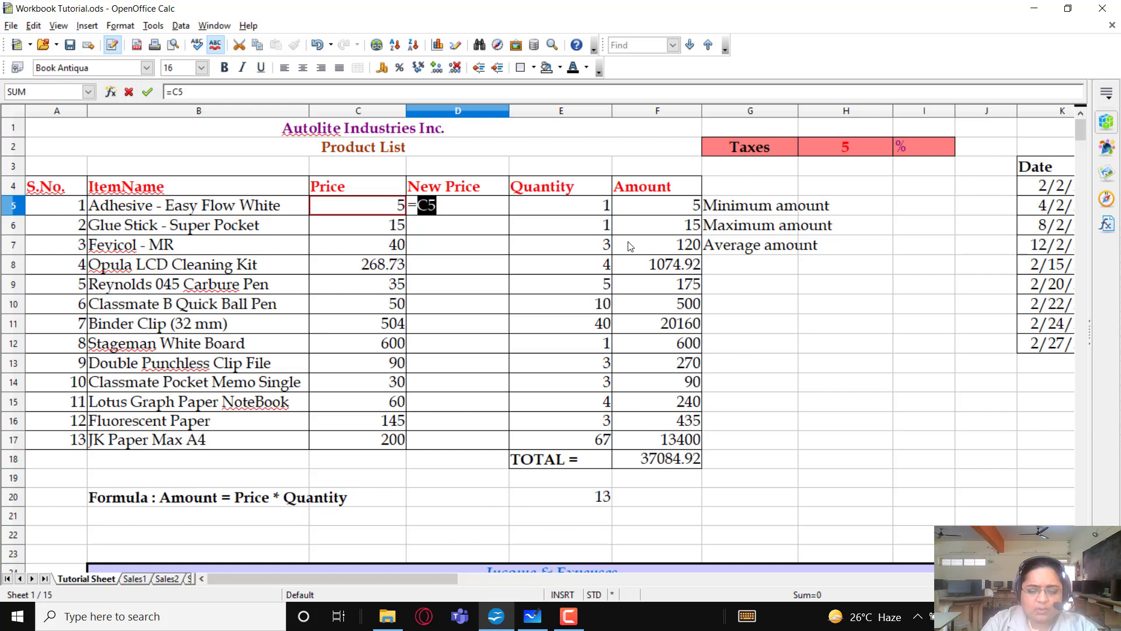
{"action": "type", "text": "+c5"}
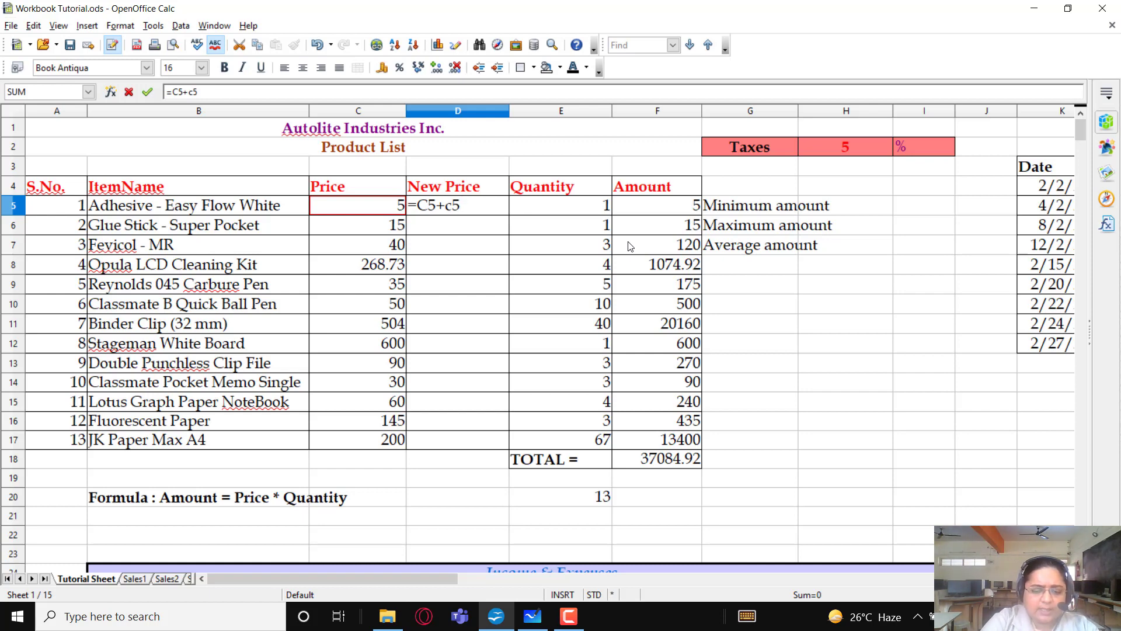
{"action": "type", "text": "*"}
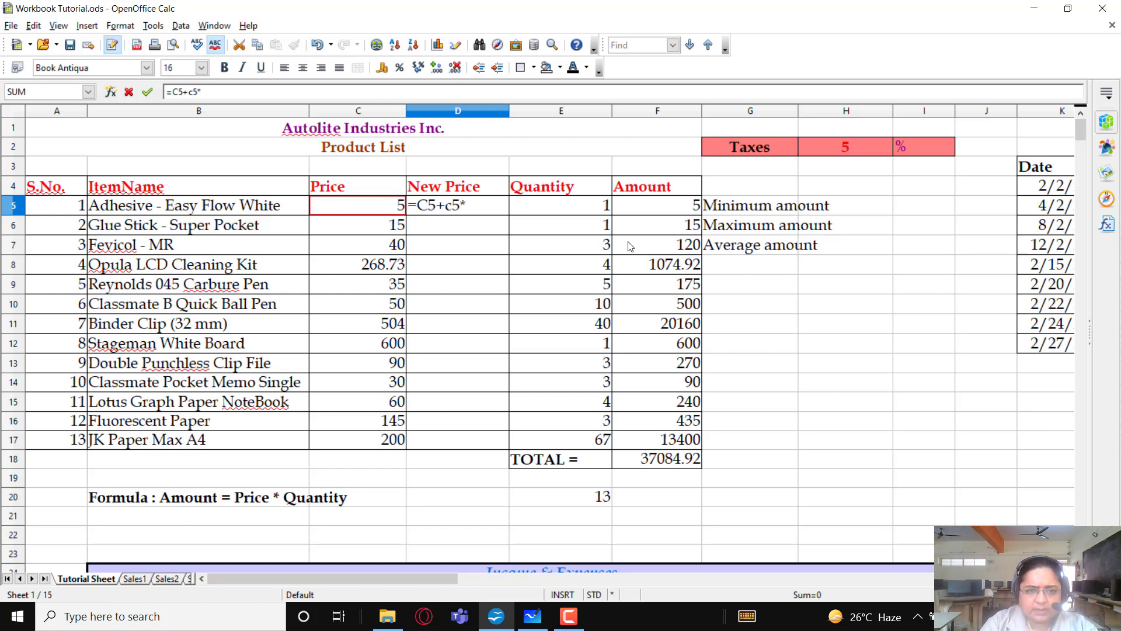
{"action": "type", "text": "5/100"}
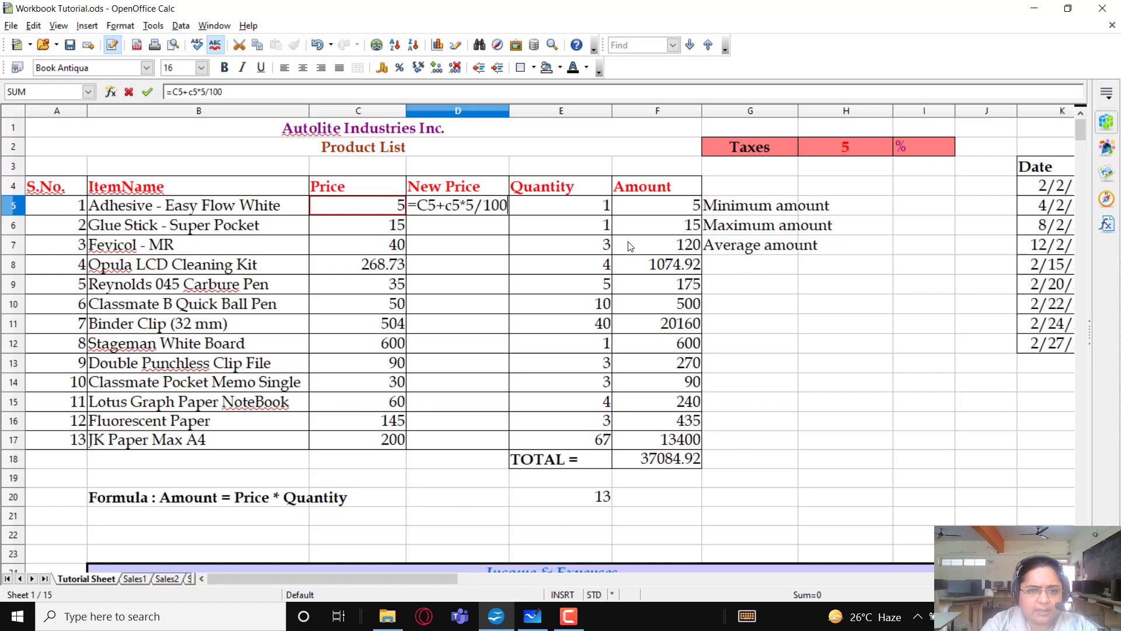
{"action": "key", "text": "Return"}
{"action": "key", "text": "Up"}
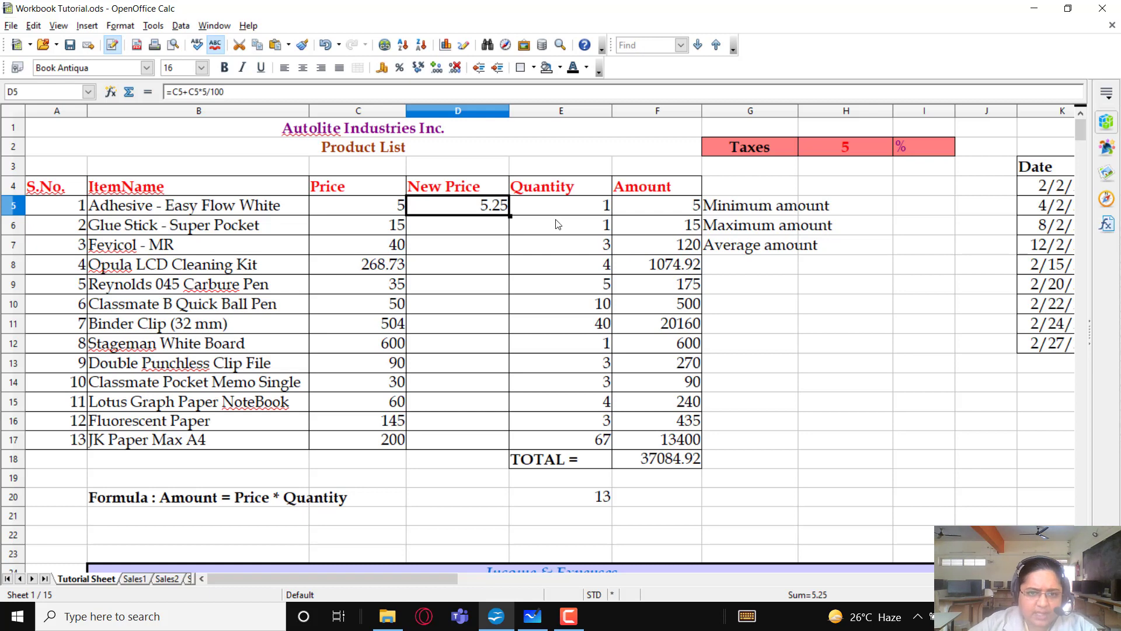
{"action": "left_click_drag", "start_coordinate": [510, 216], "coordinate": [506, 444]}
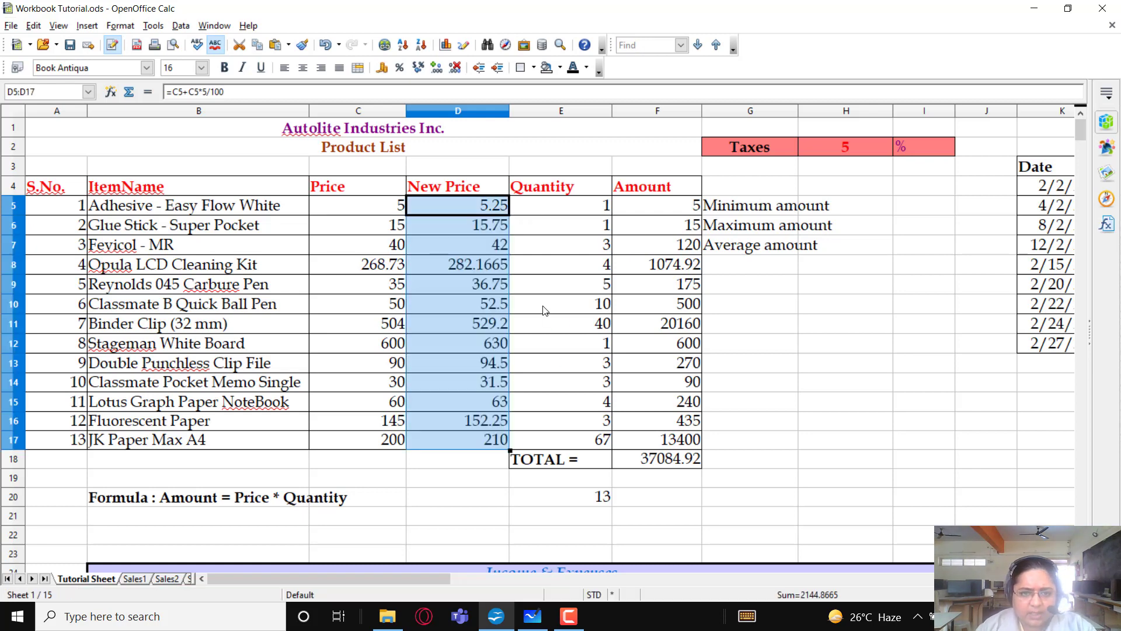
Edit the D5 formula to =C5+C5*10/100 for a 10% increment and refill the New Price column down to D17.
{"action": "key", "text": "Down"}
{"action": "key", "text": "Up"}
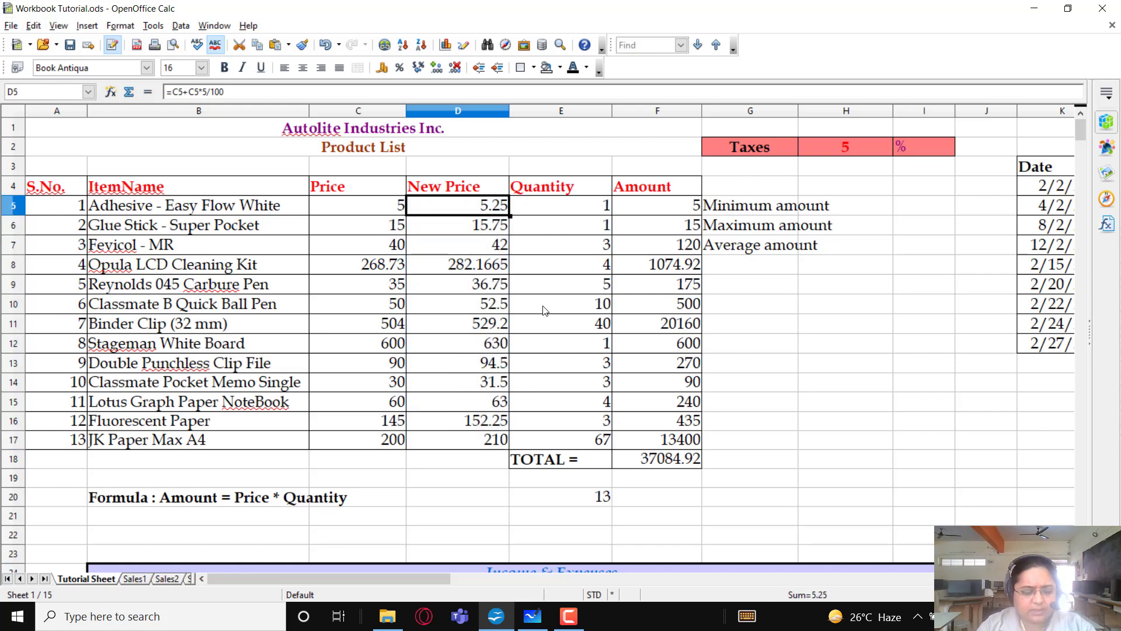
{"action": "key", "text": "F2"}
{"action": "key", "text": "Left"}
{"action": "key", "text": "Left"}
{"action": "key", "text": "Left"}
{"action": "key", "text": "Left"}
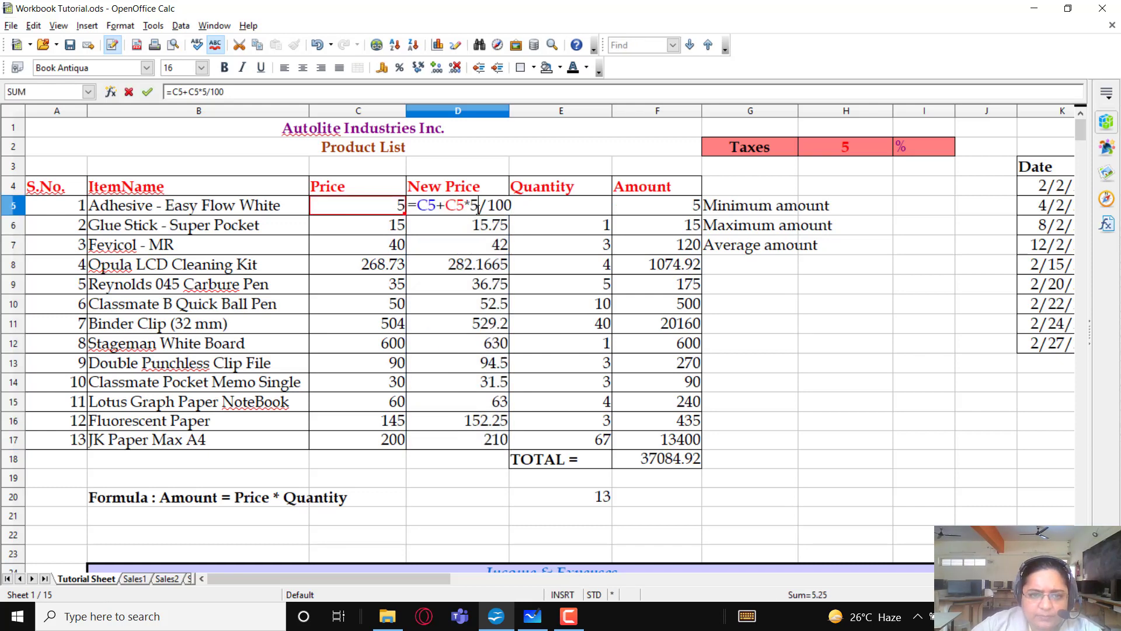
{"action": "key", "text": "shift+Left"}
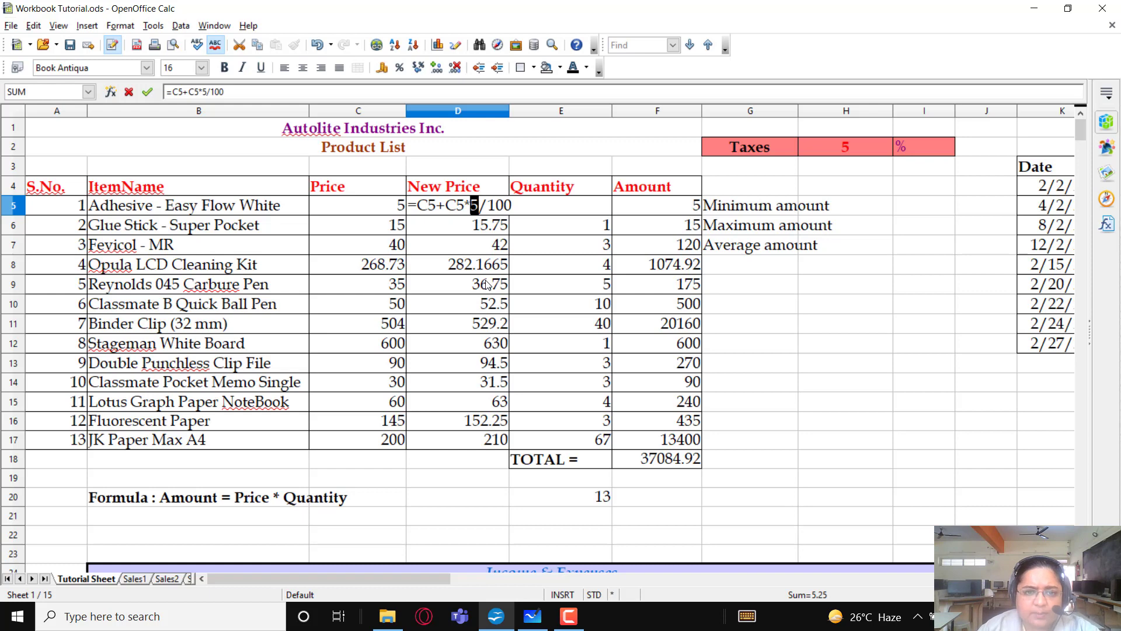
{"action": "type", "text": "10"}
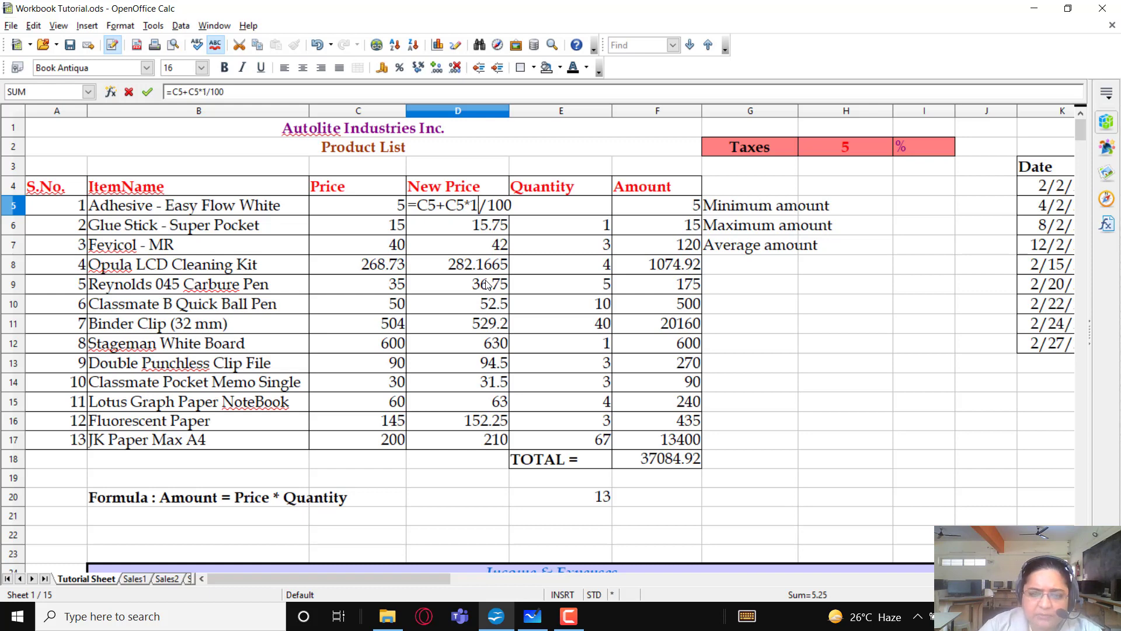
{"action": "key", "text": "Return"}
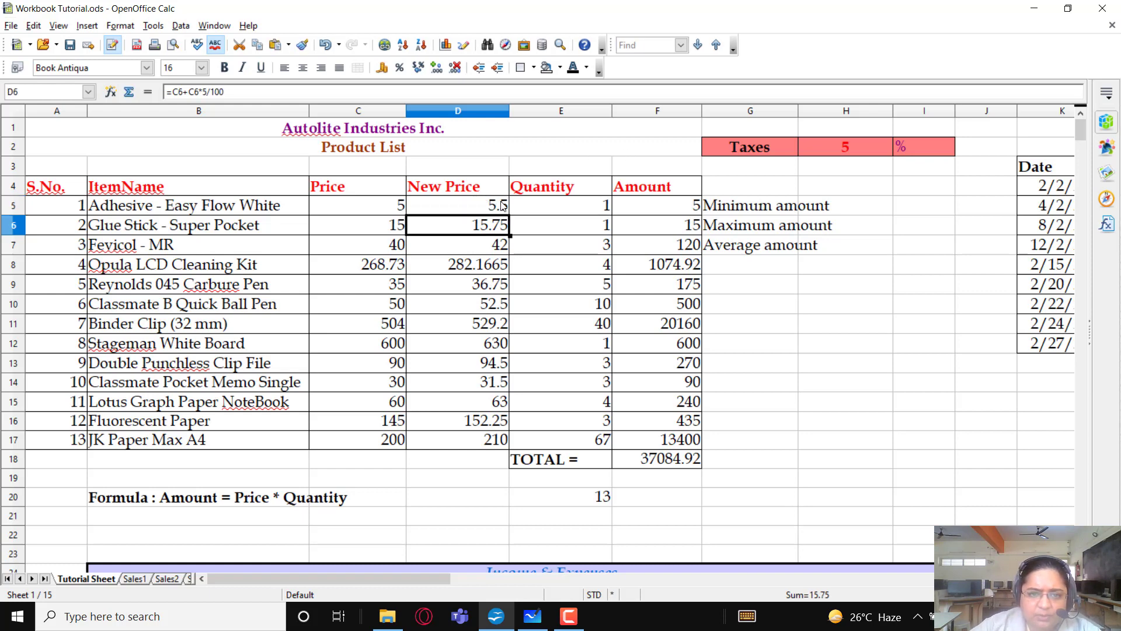
{"action": "key", "text": "Up"}
{"action": "left_click_drag", "start_coordinate": [511, 215], "coordinate": [509, 439]}
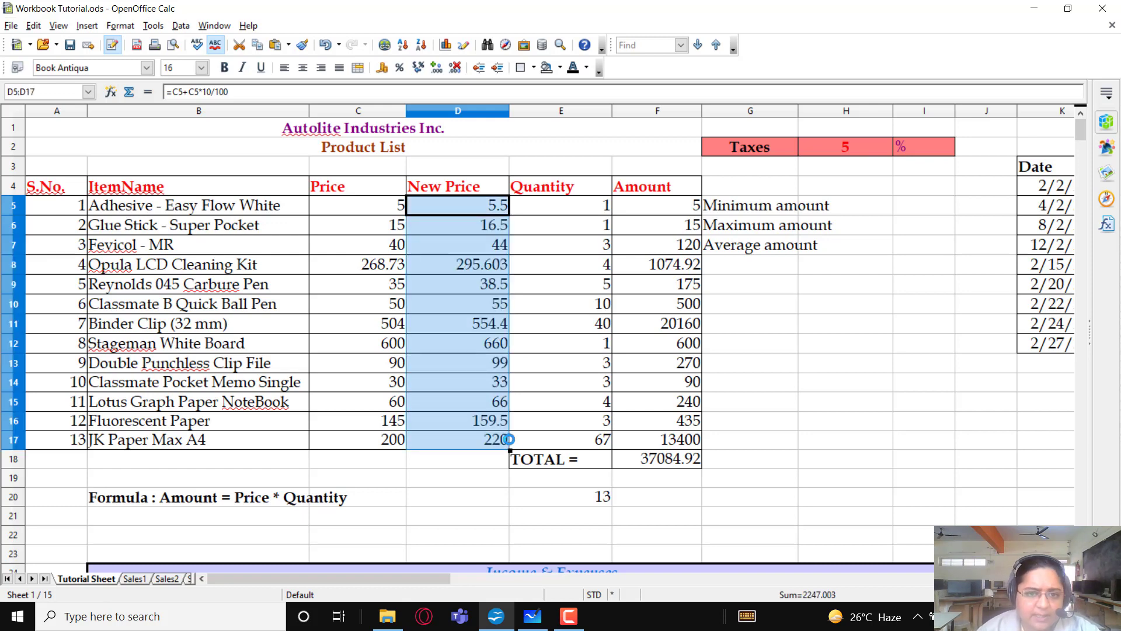
Examine the Taxes label, its rate and the separate percent sign in cells G2 to I2.
{"action": "left_click", "coordinate": [854, 148]}
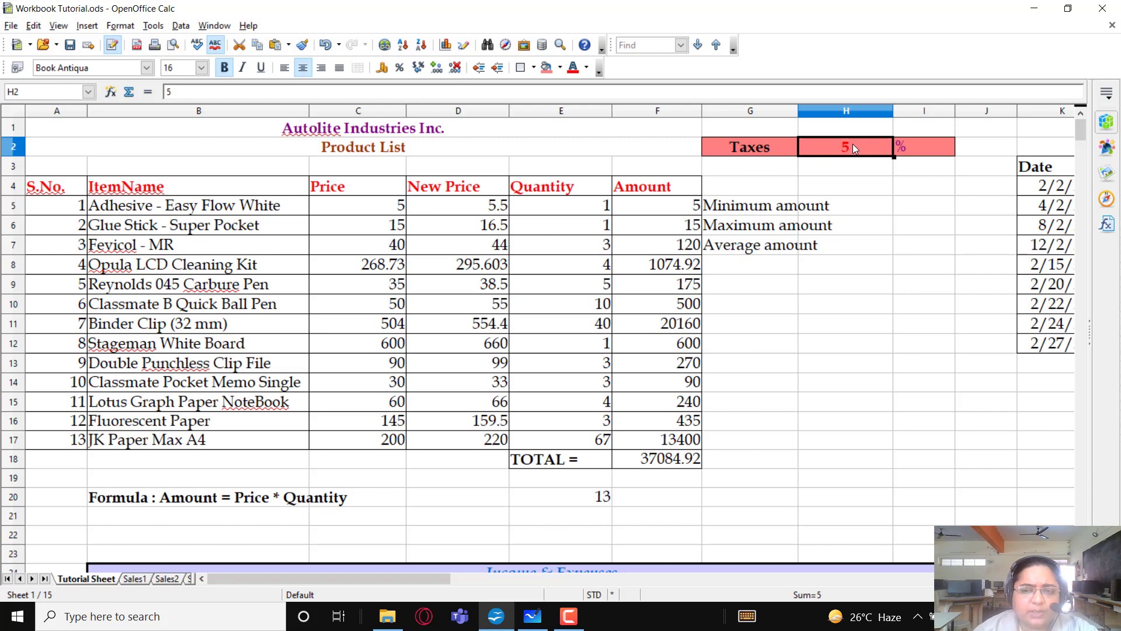
{"action": "left_click", "coordinate": [752, 153]}
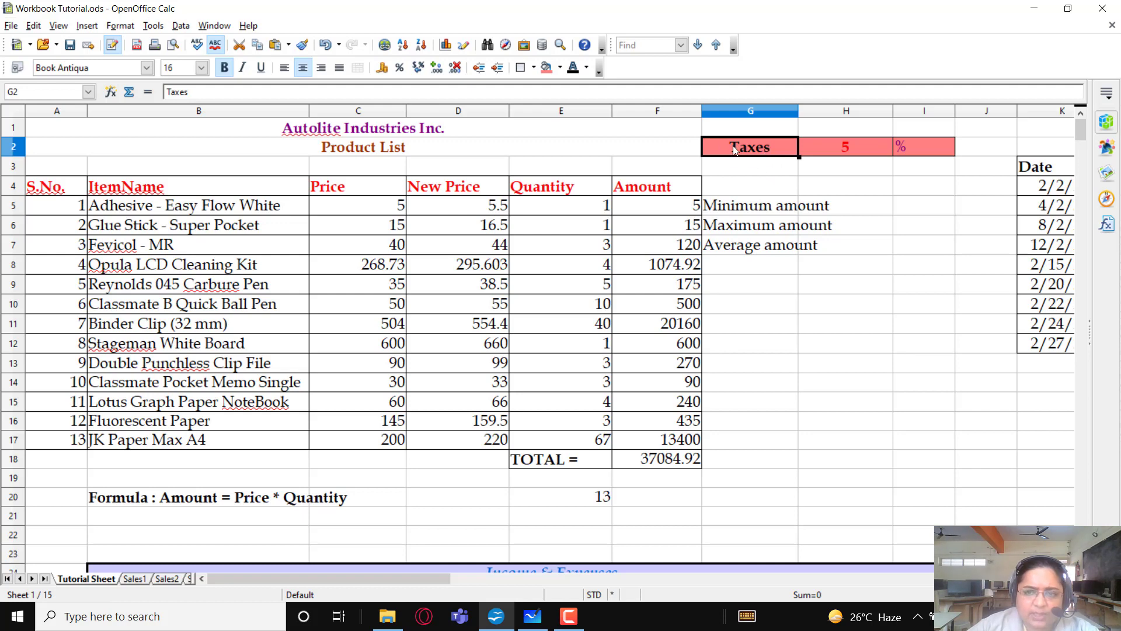
{"action": "left_click", "coordinate": [841, 155]}
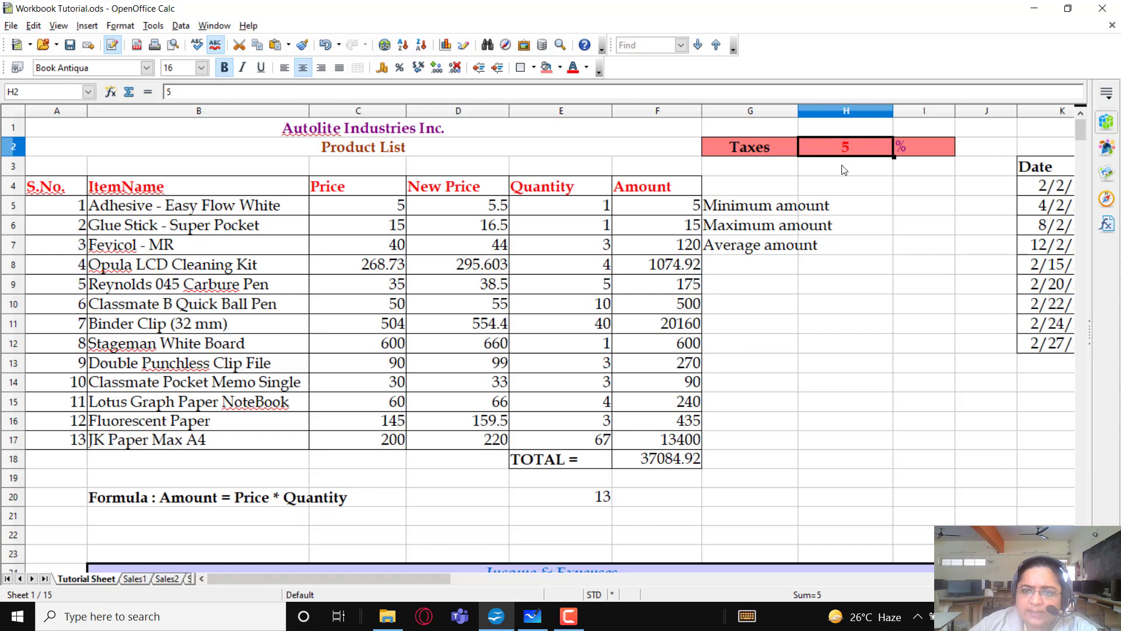
{"action": "left_click", "coordinate": [921, 156]}
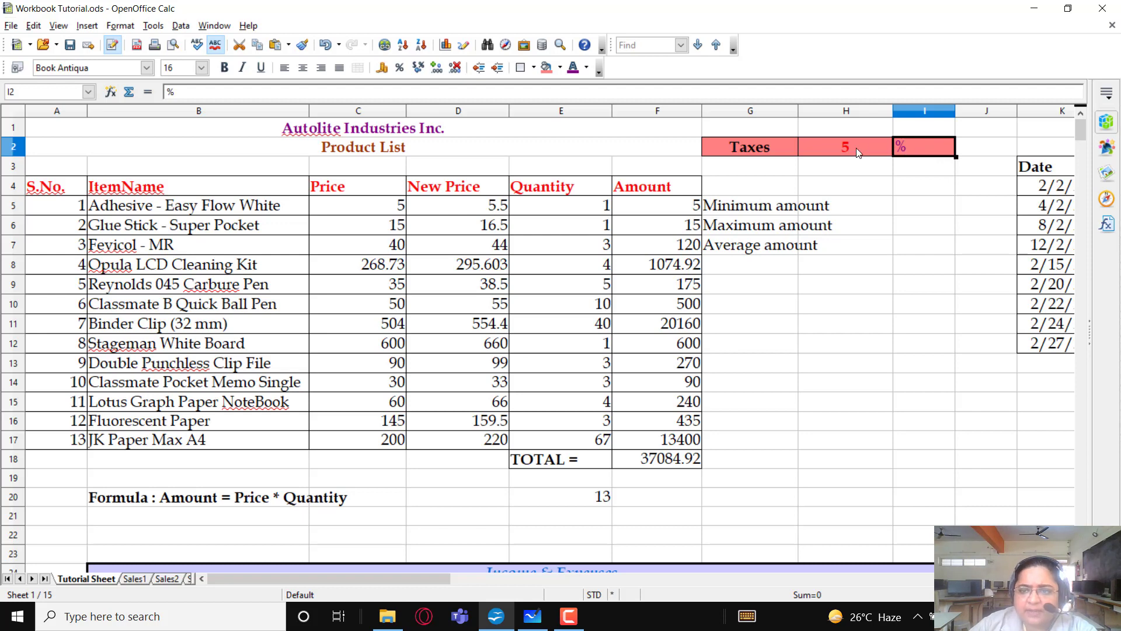
Enter 5% in cell H3 below the tax rate and clear the cell again.
{"action": "left_click", "coordinate": [860, 171]}
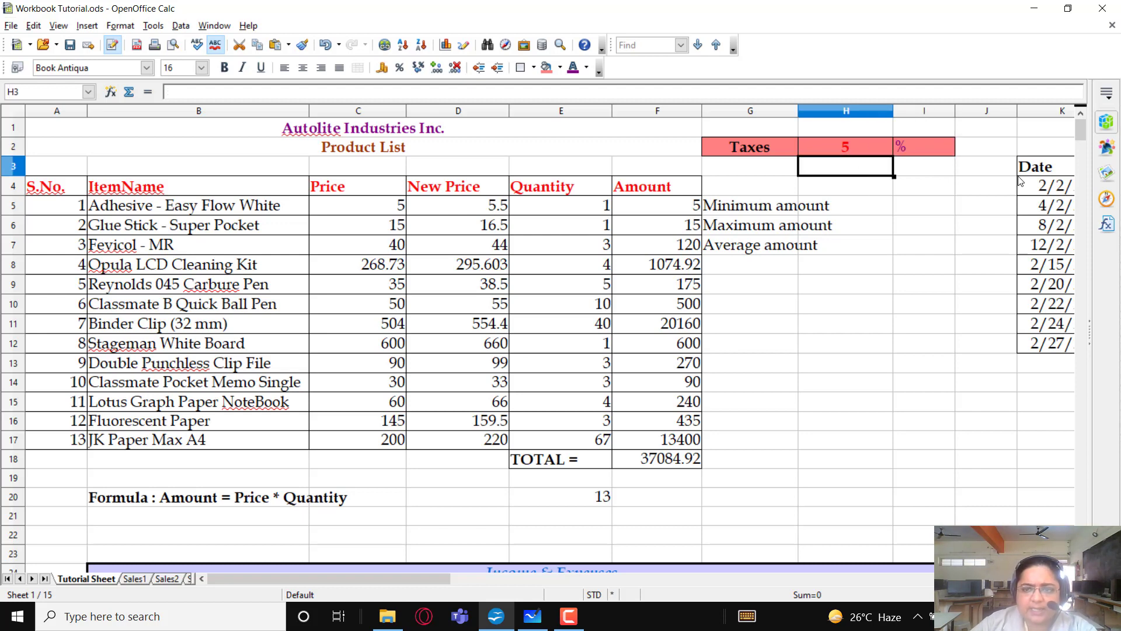
{"action": "type", "text": "5.00%"}
{"action": "key", "text": "Return"}
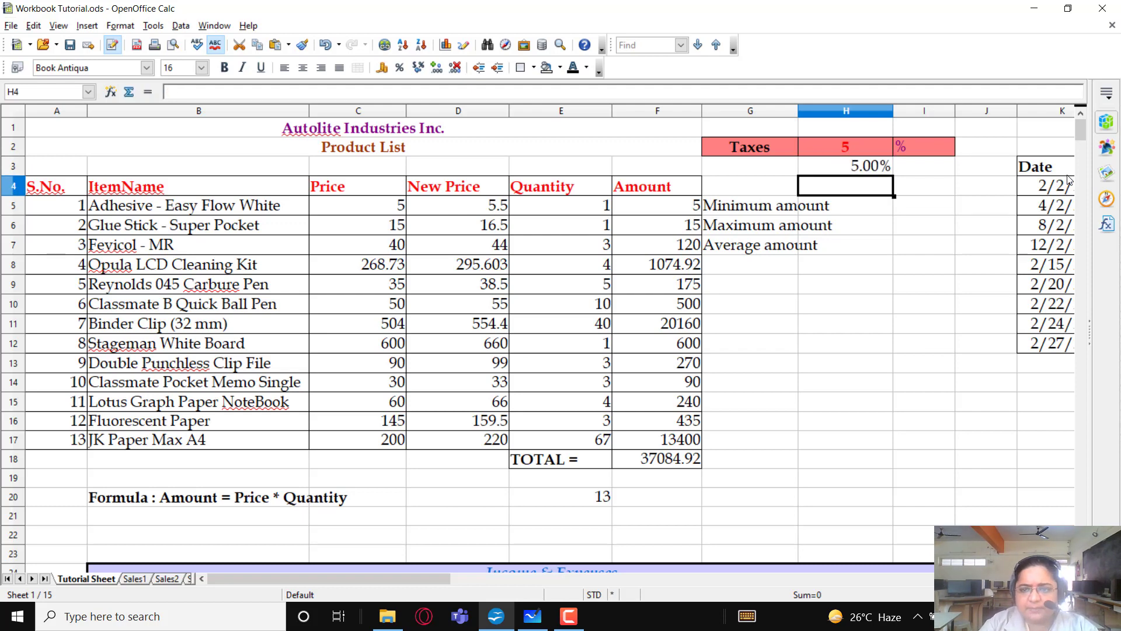
{"action": "left_click", "coordinate": [888, 172]}
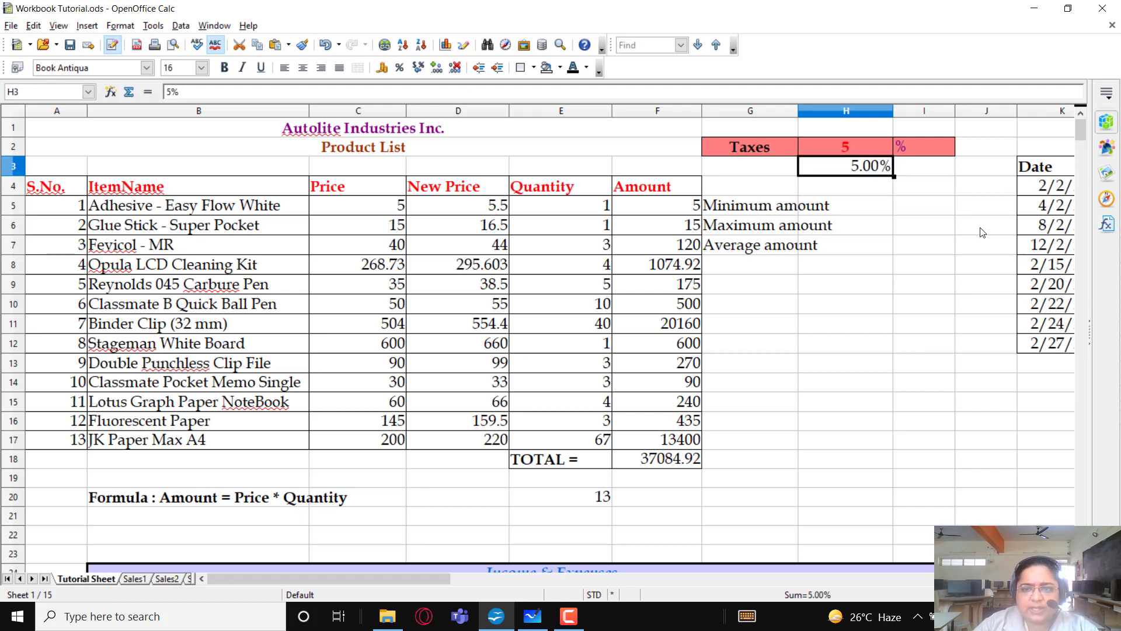
{"action": "key", "text": "BackSpace"}
{"action": "key", "text": "Return"}
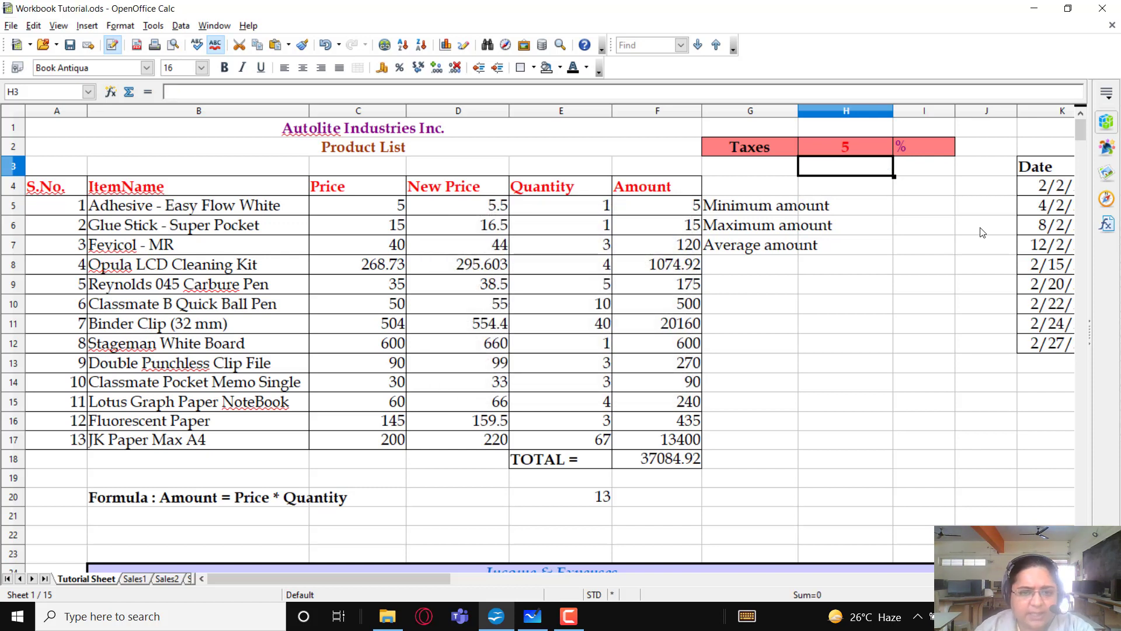
{"action": "left_click", "coordinate": [884, 140]}
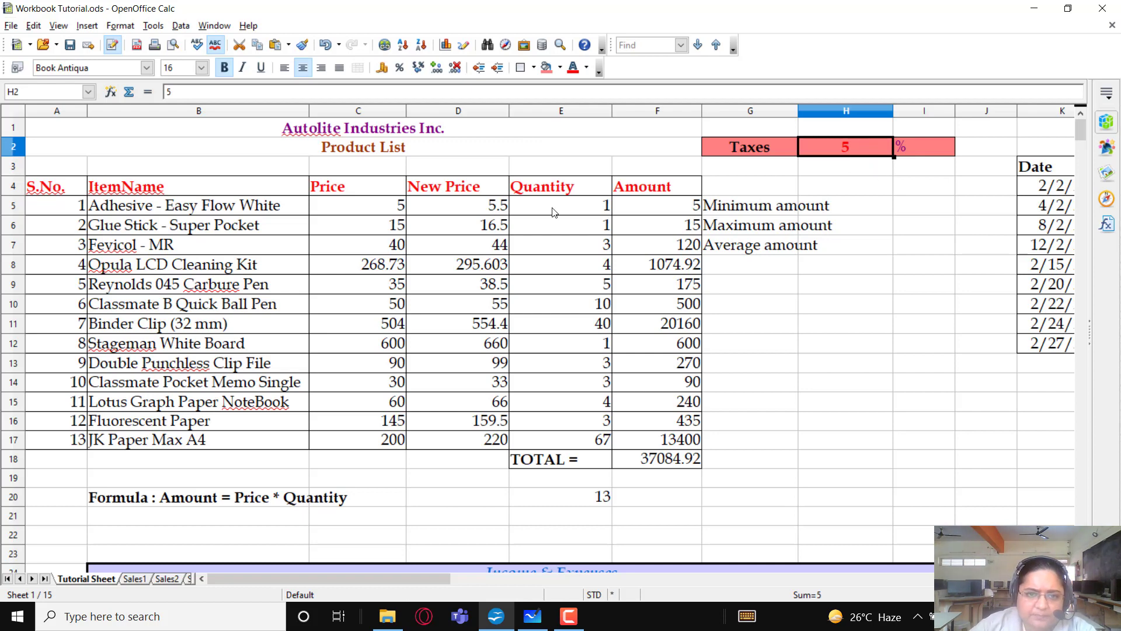
Delete the contents of the New Price cells D5 to D17, keeping their formatting.
{"action": "left_click", "coordinate": [481, 207]}
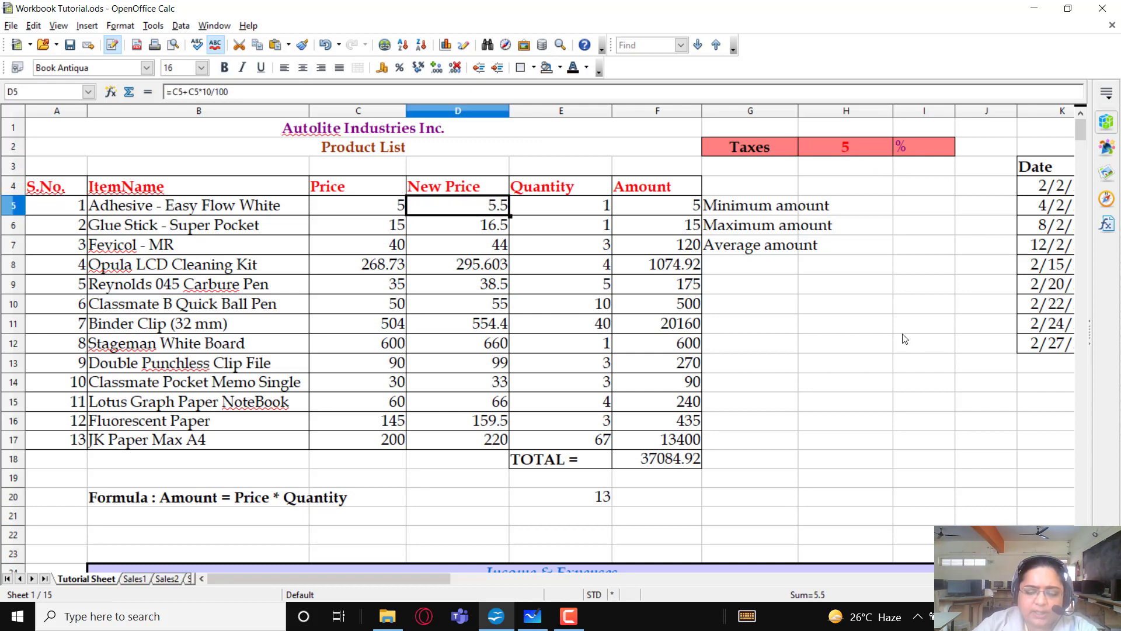
{"action": "key", "text": "shift+Down"}
{"action": "key", "text": "shift+Down"}
{"action": "key", "text": "shift+Down"}
{"action": "key", "text": "shift+Down"}
{"action": "key", "text": "shift+Down"}
{"action": "key", "text": "shift+Down"}
{"action": "key", "text": "shift+Down"}
{"action": "key", "text": "shift+Down"}
{"action": "key", "text": "shift+Down"}
{"action": "key", "text": "shift+Down"}
{"action": "key", "text": "shift+Down"}
{"action": "key", "text": "shift+Down"}
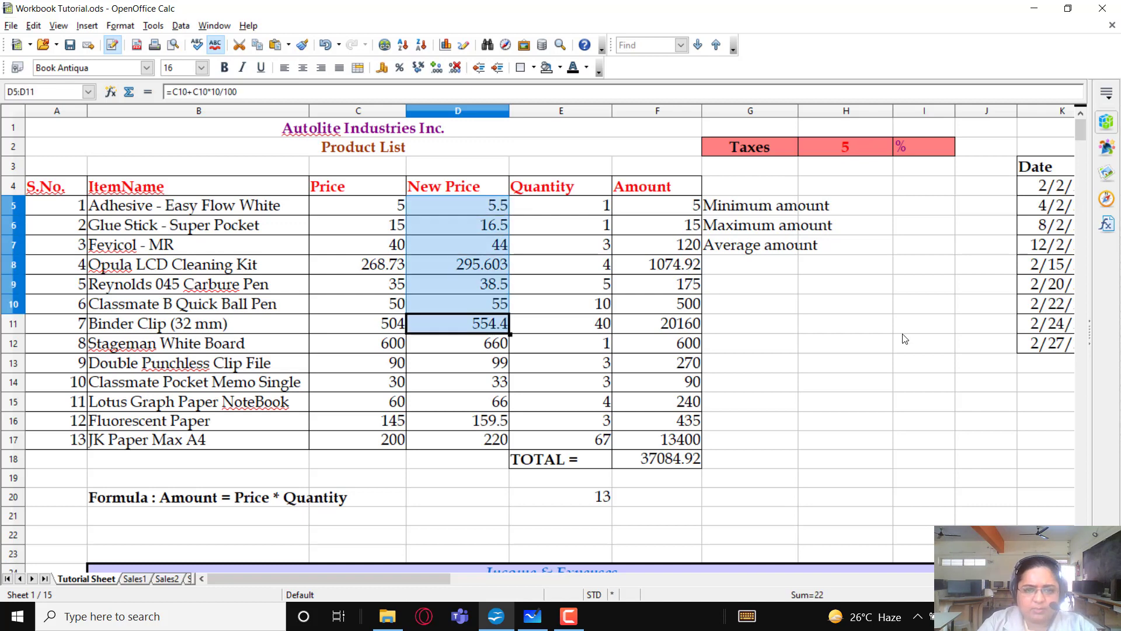
{"action": "key", "text": "BackSpace"}
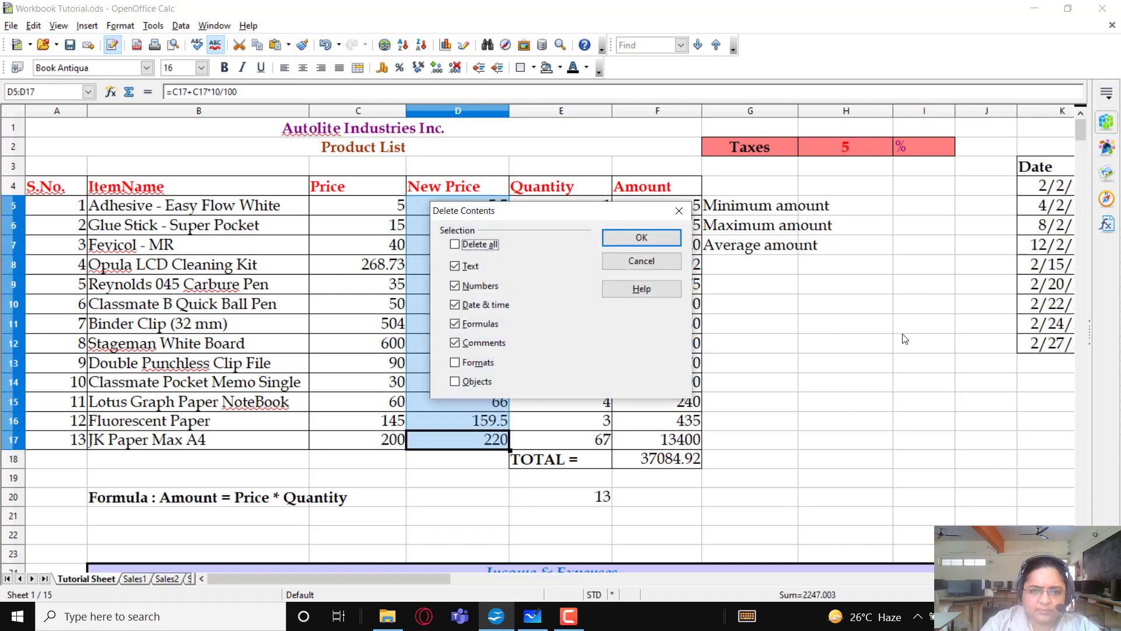
{"action": "key", "text": "Return"}
Enter the formula =C5+C5*H2/100 in D5, using the tax rate cell, and fill it down the New Price column to D17.
{"action": "key", "text": "Up"}
{"action": "key", "text": "Up"}
{"action": "key", "text": "Up"}
{"action": "key", "text": "Up"}
{"action": "key", "text": "Up"}
{"action": "key", "text": "Up"}
{"action": "key", "text": "Up"}
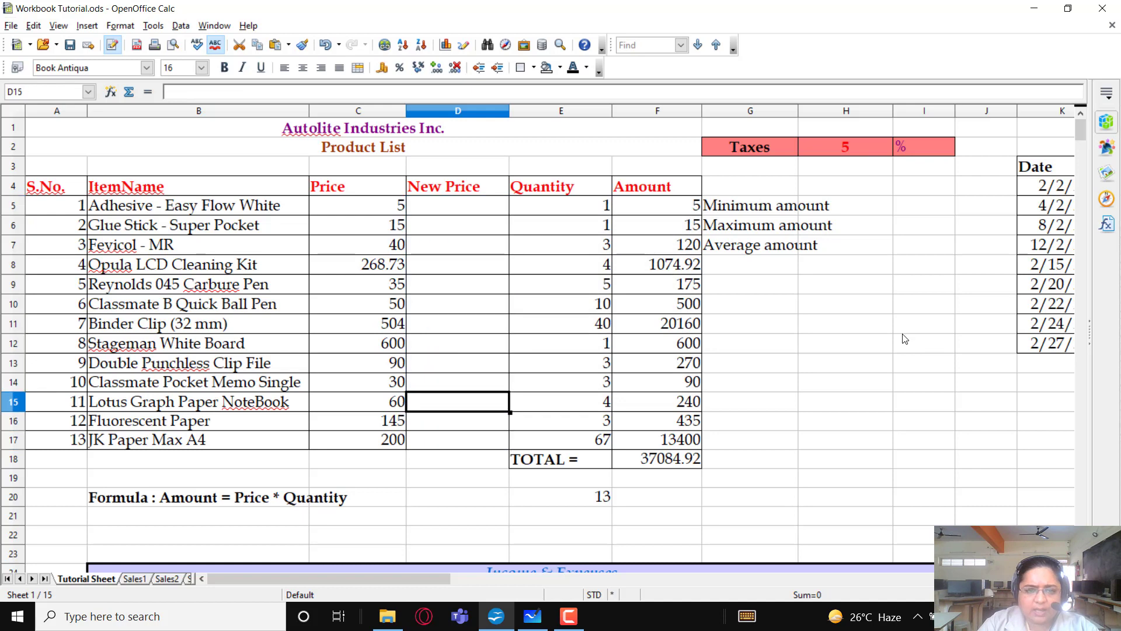
{"action": "key", "text": "Up"}
{"action": "key", "text": "Up"}
{"action": "key", "text": "Up"}
{"action": "key", "text": "Up"}
{"action": "key", "text": "Up"}
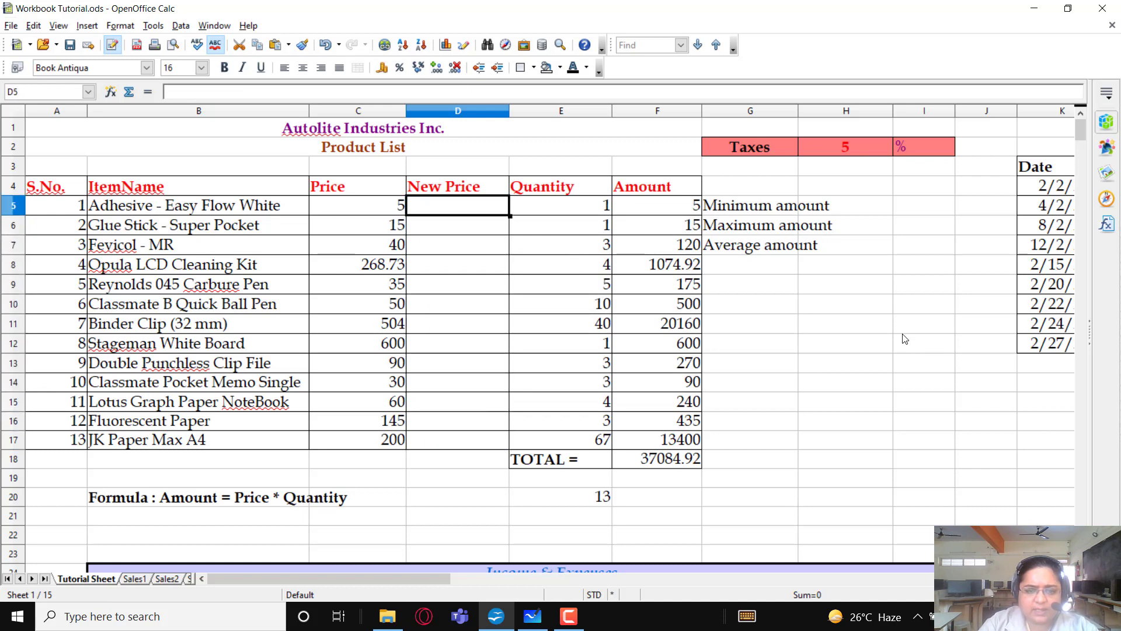
{"action": "type", "text": "="}
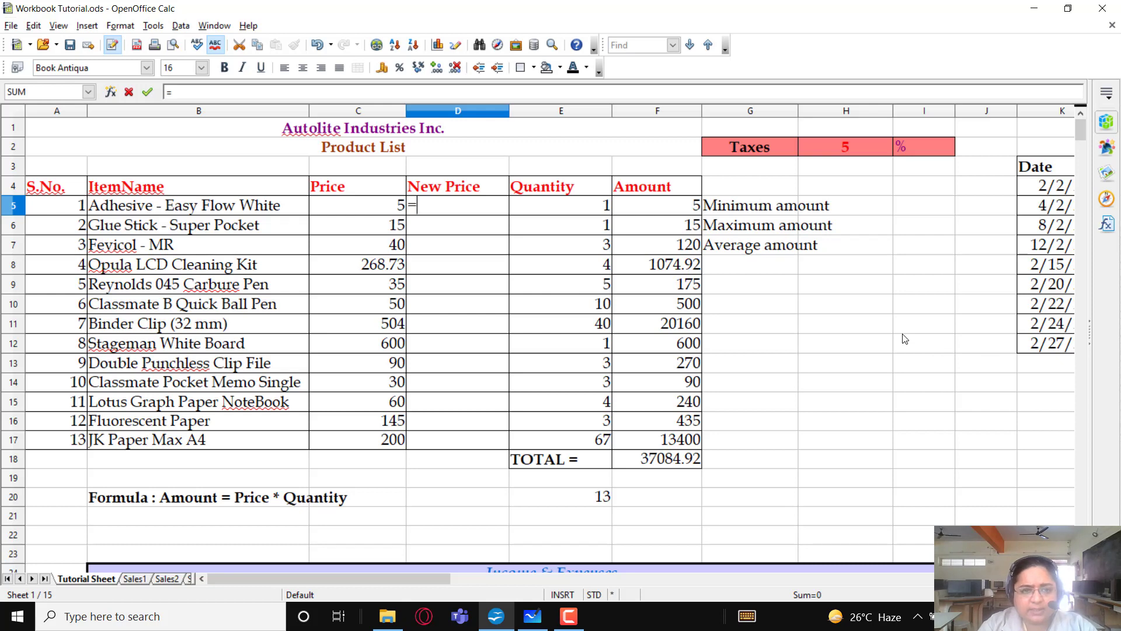
{"action": "key", "text": "Left"}
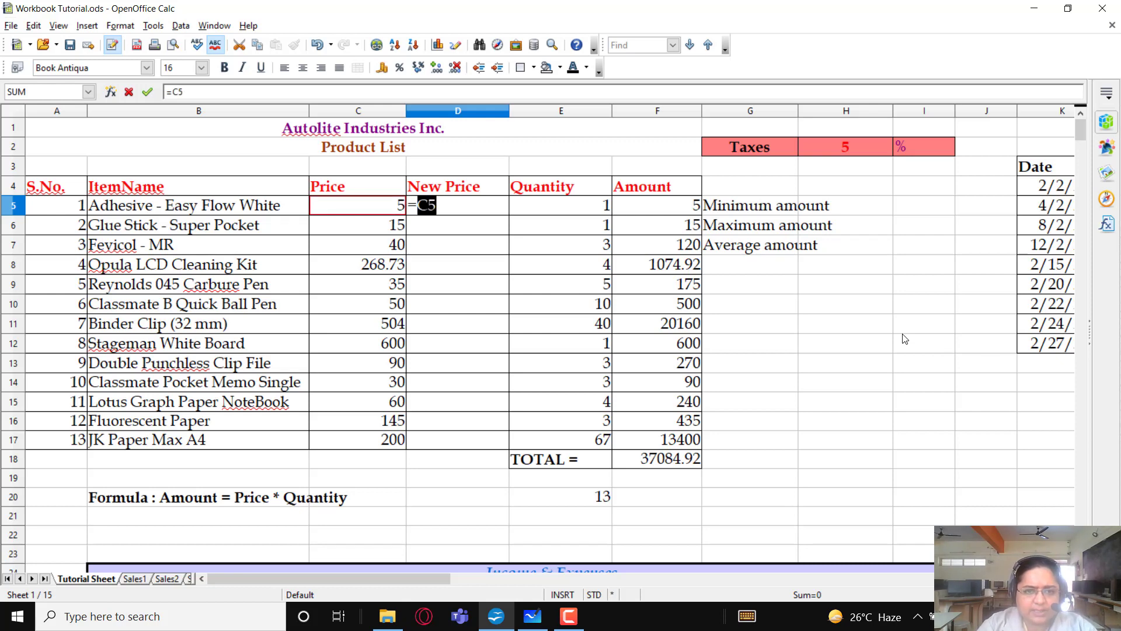
{"action": "type", "text": "+"}
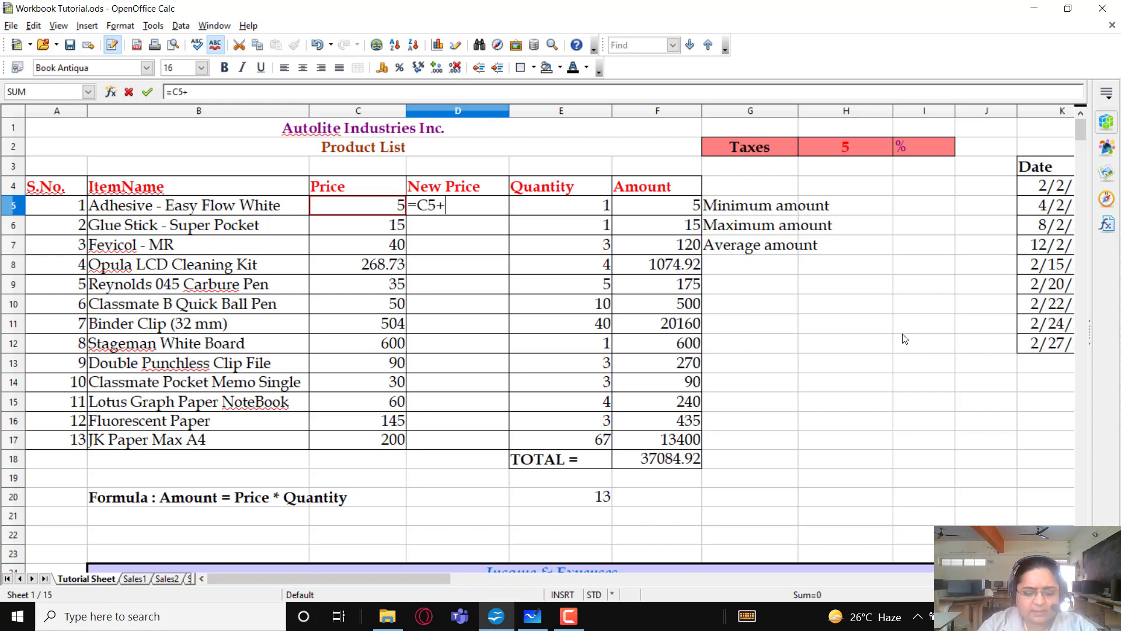
{"action": "key", "text": "Left"}
{"action": "key", "text": "Left"}
{"action": "key", "text": "Right"}
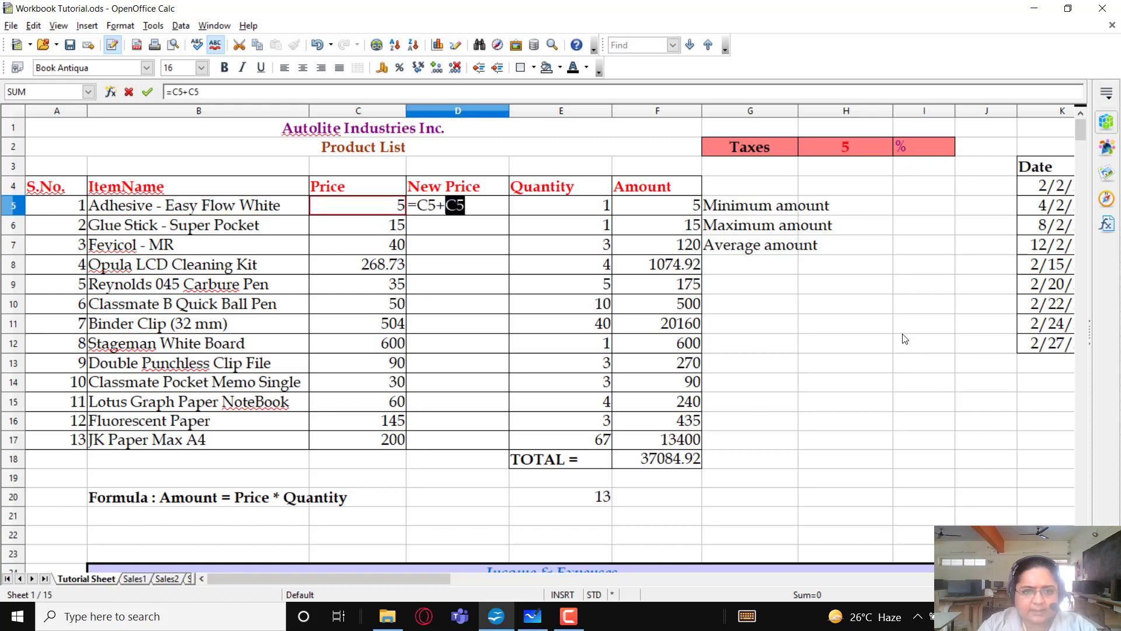
{"action": "type", "text": "*"}
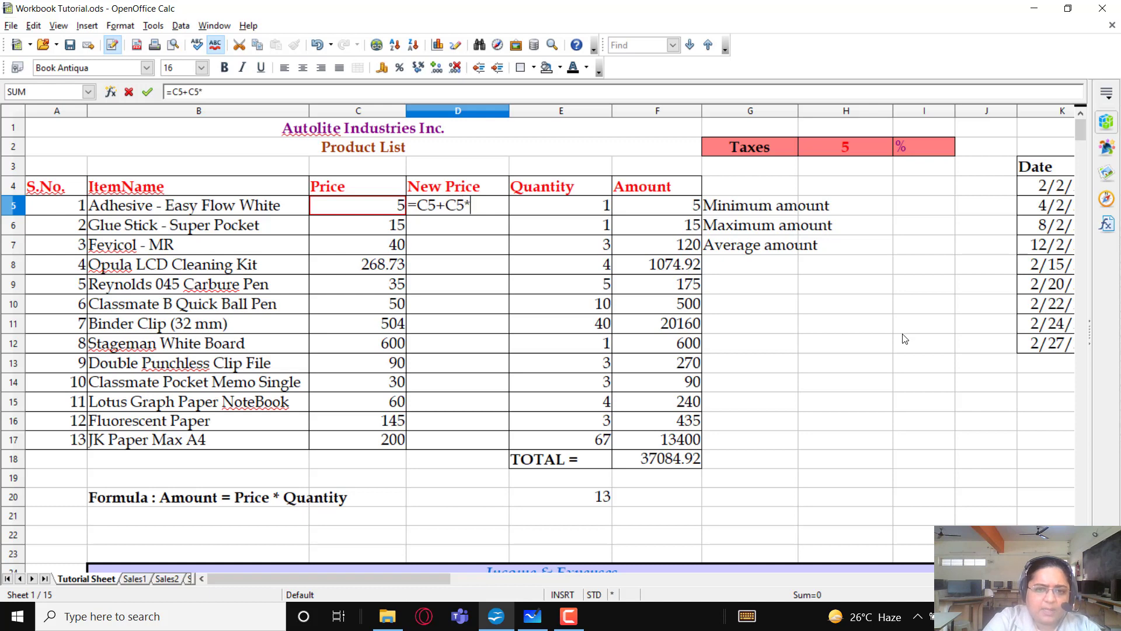
{"action": "key", "text": "Up"}
{"action": "key", "text": "Up"}
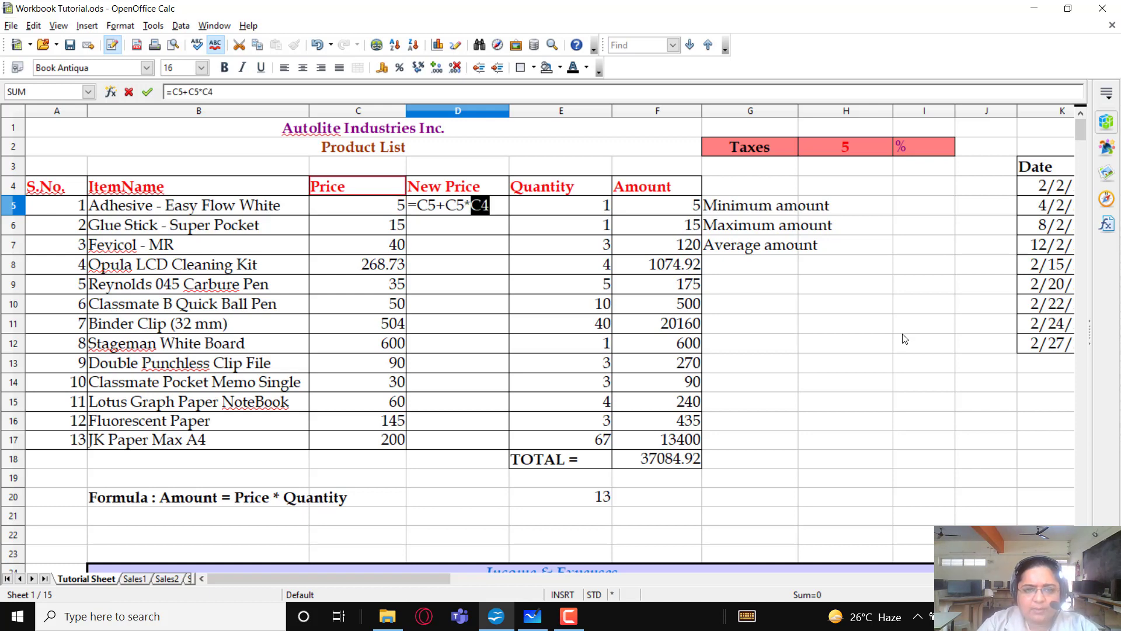
{"action": "key", "text": "Right"}
{"action": "key", "text": "Right"}
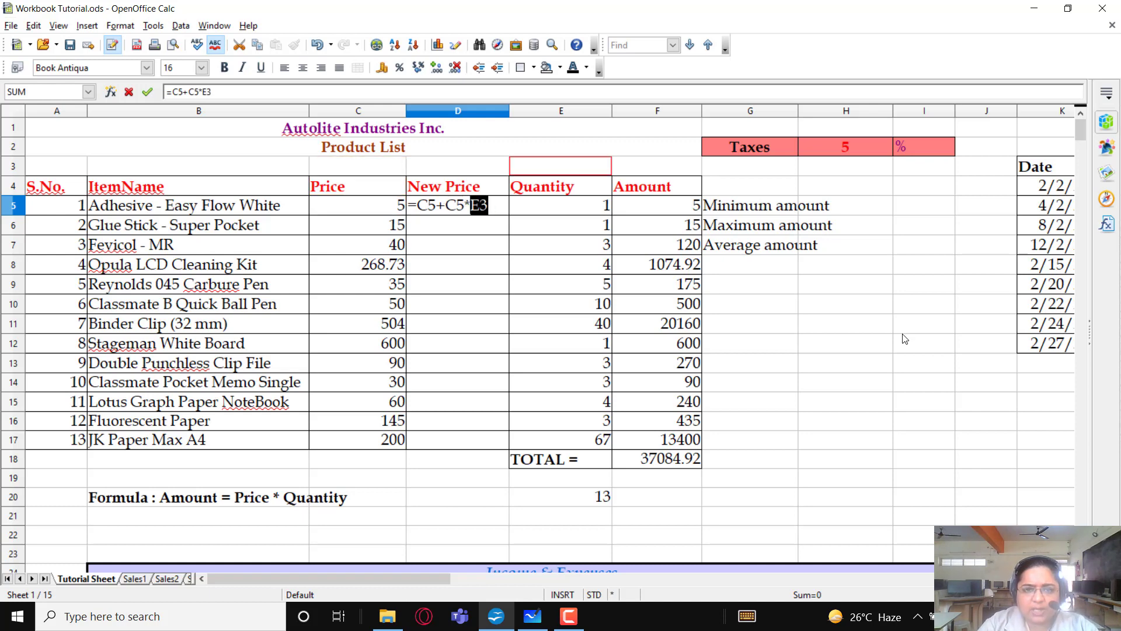
{"action": "key", "text": "Right"}
{"action": "key", "text": "Right"}
{"action": "key", "text": "Right"}
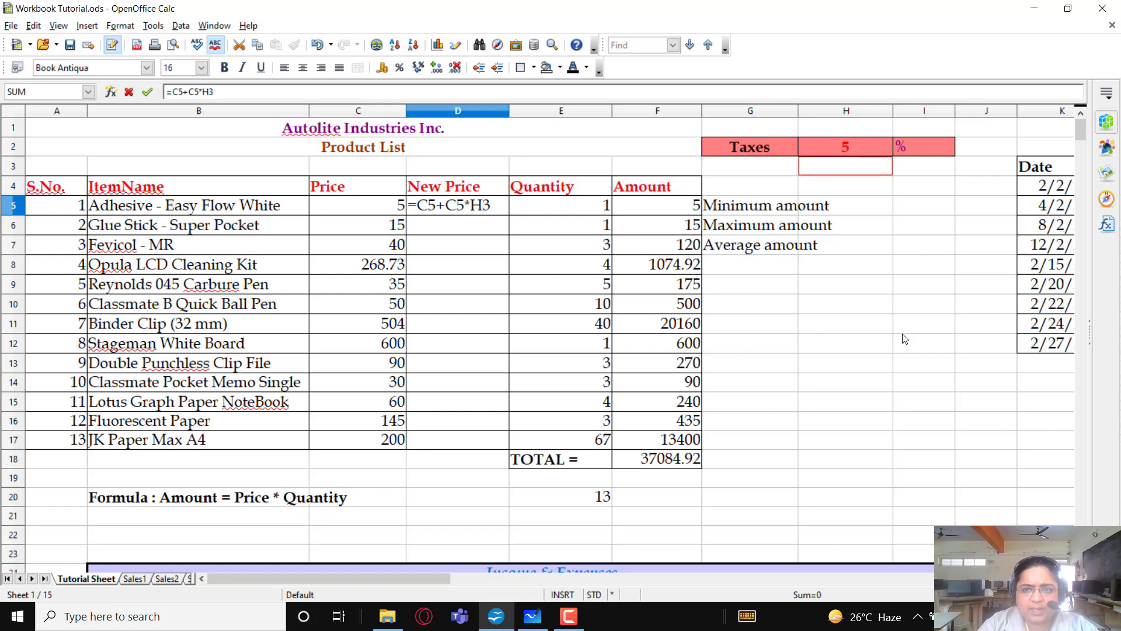
{"action": "key", "text": "Up"}
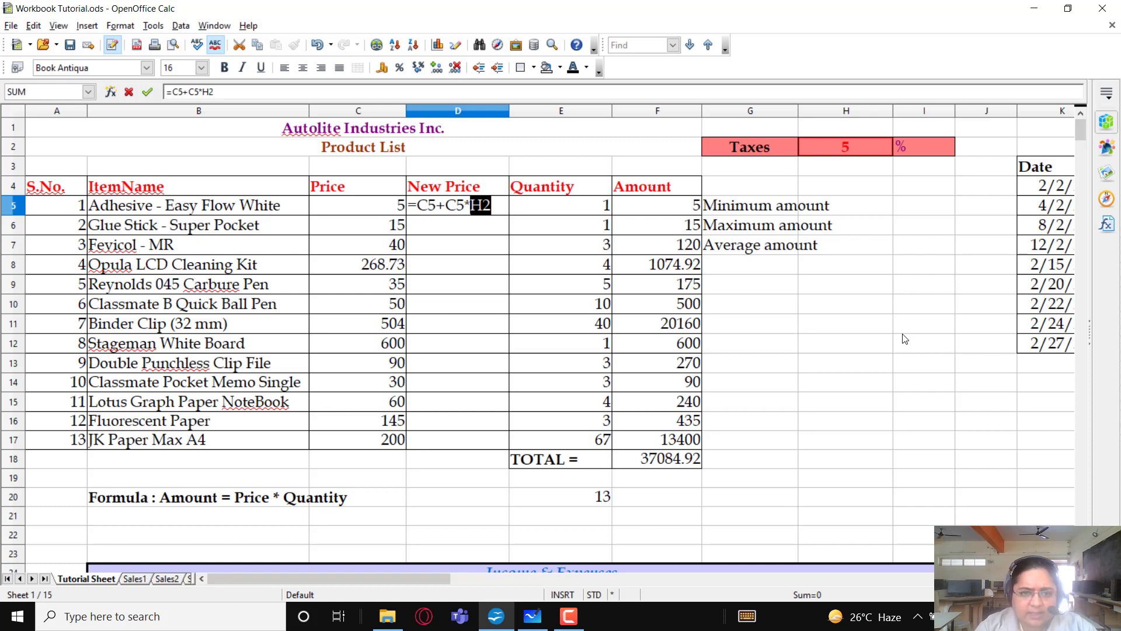
{"action": "type", "text": "/100"}
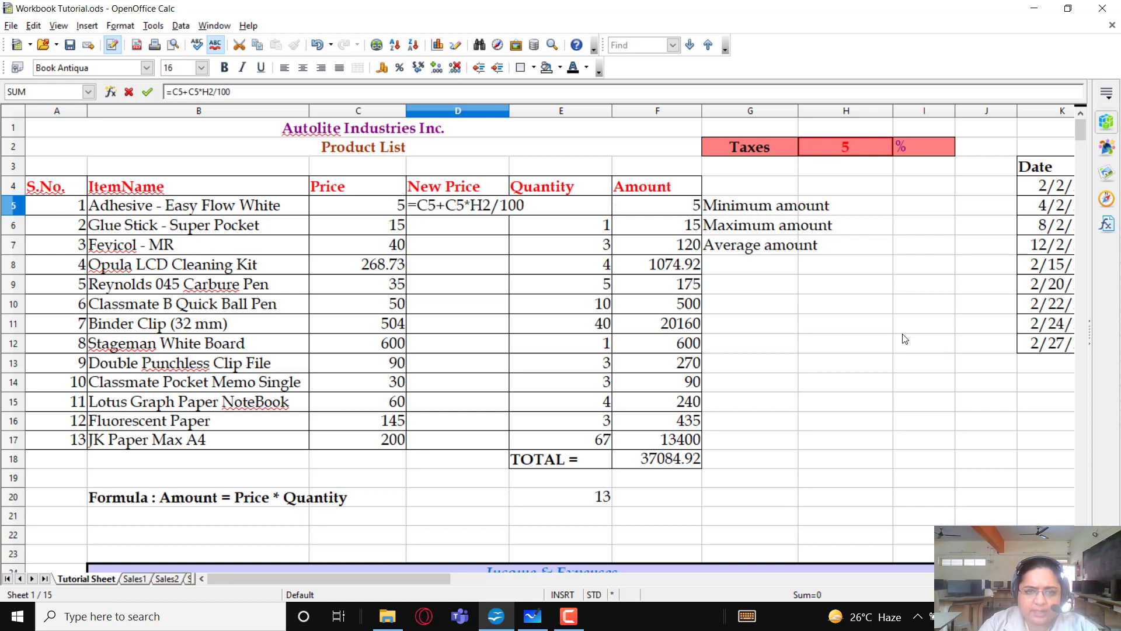
{"action": "key", "text": "Return"}
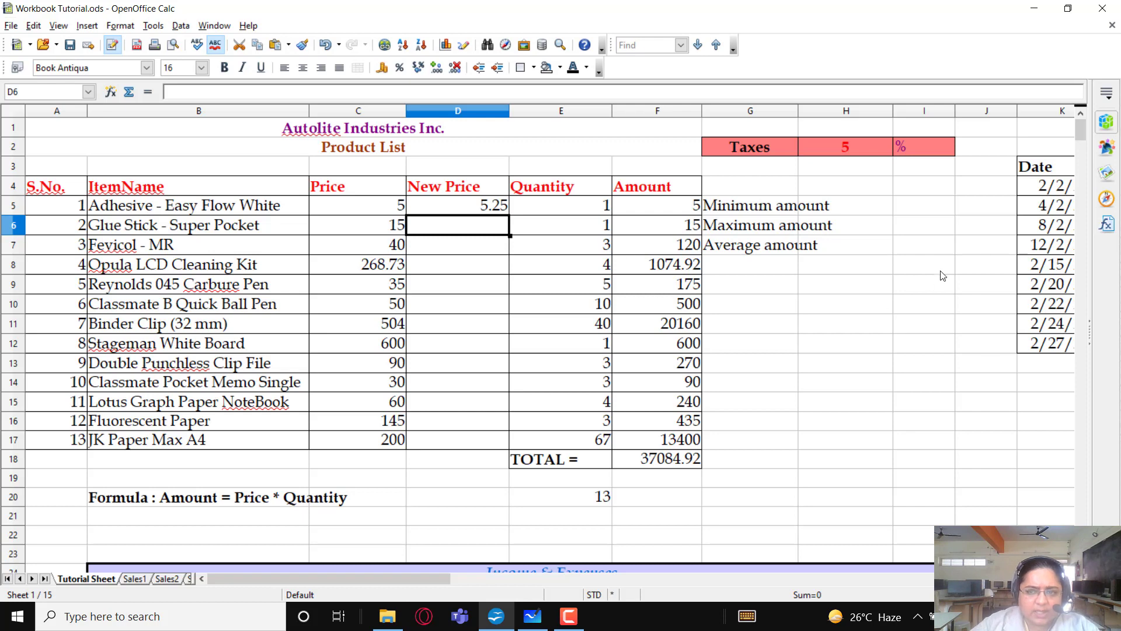
{"action": "left_click", "coordinate": [471, 211]}
{"action": "left_click_drag", "start_coordinate": [510, 216], "coordinate": [713, 396]}
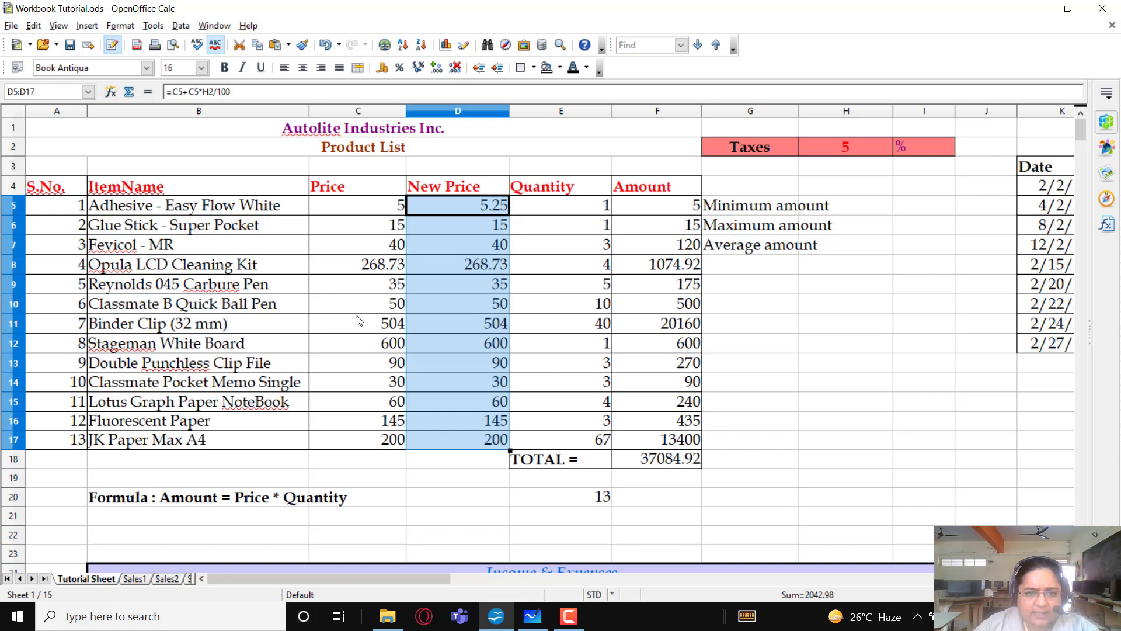
Examine the cell references in the copied formulas in D6 and D7, comparing them with D5 and the tax rate cell H2.
{"action": "left_click", "coordinate": [481, 226]}
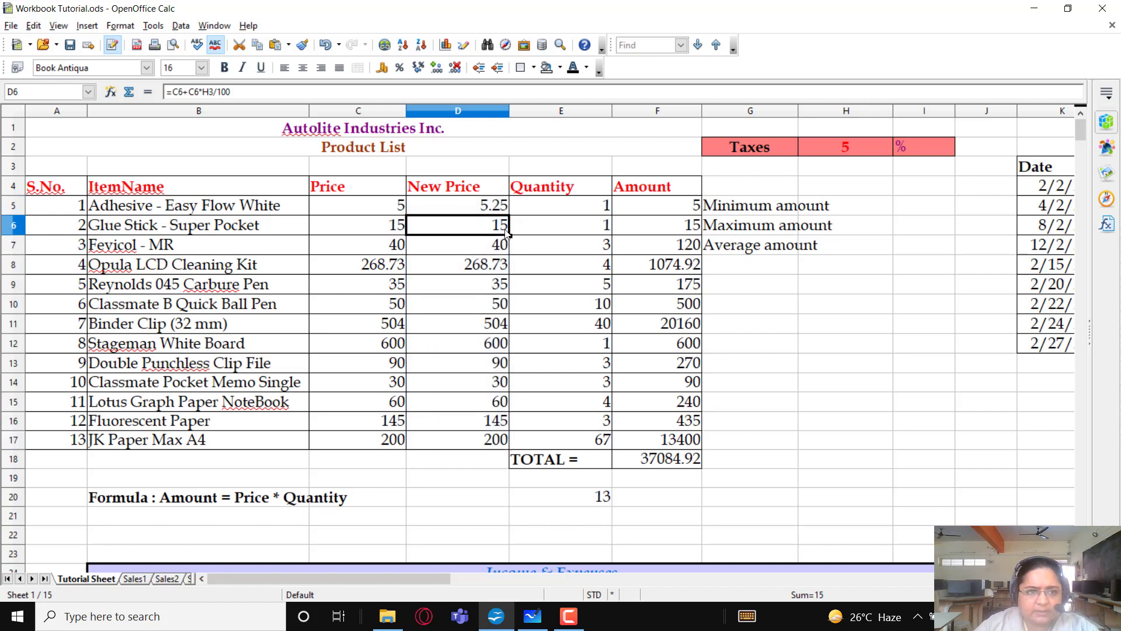
{"action": "left_click", "coordinate": [481, 245]}
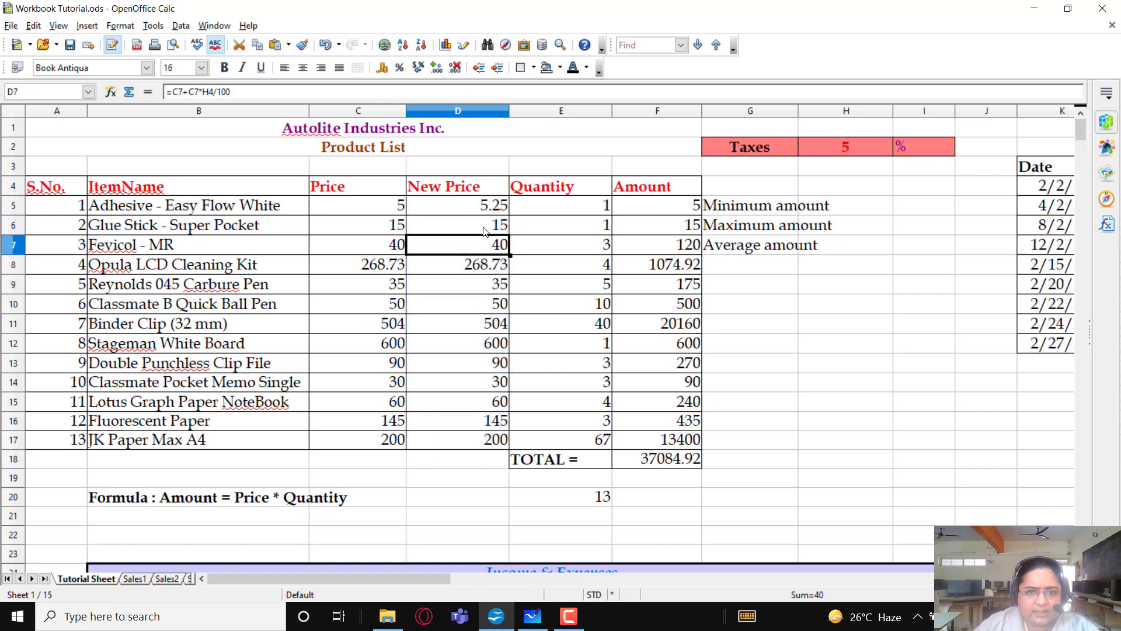
{"action": "left_click", "coordinate": [483, 210]}
{"action": "left_click", "coordinate": [483, 226]}
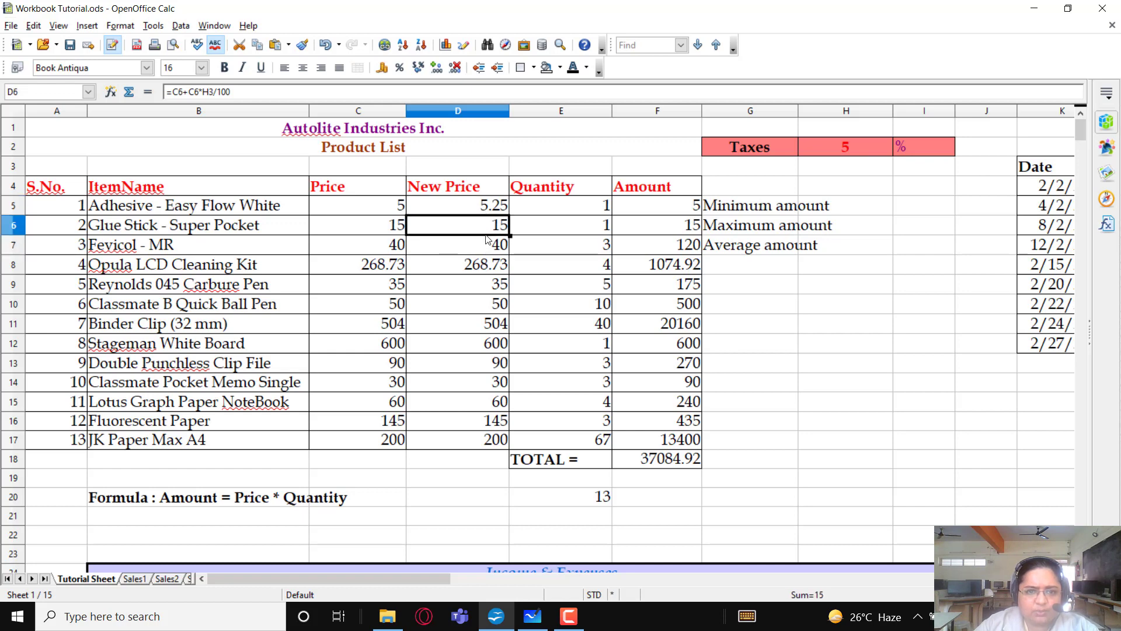
{"action": "key", "text": "F2"}
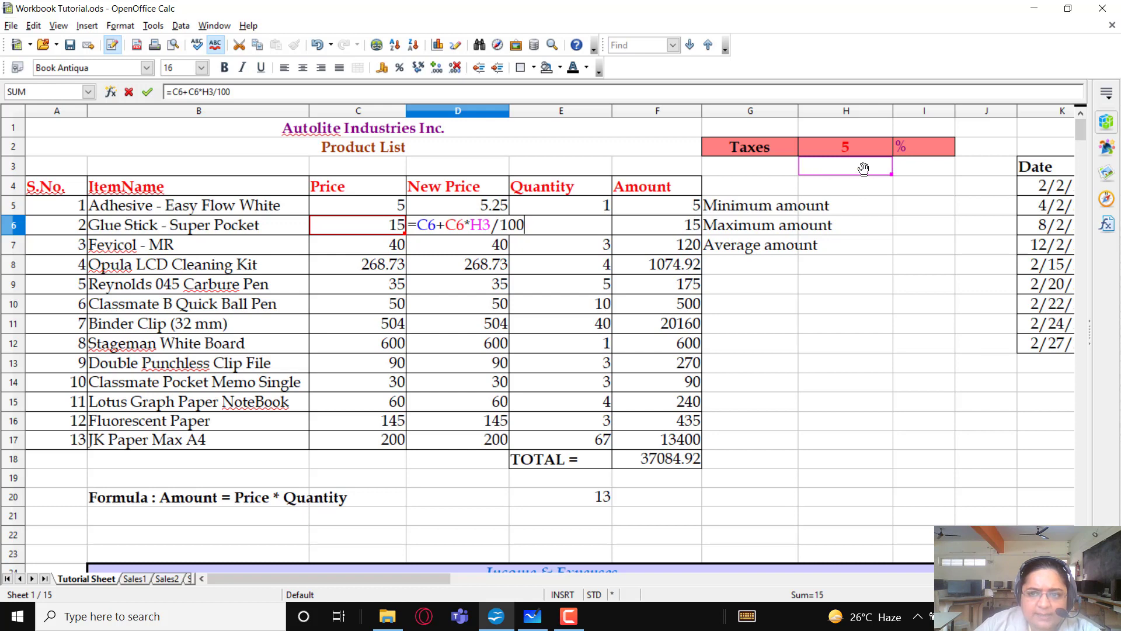
{"action": "key", "text": "Return"}
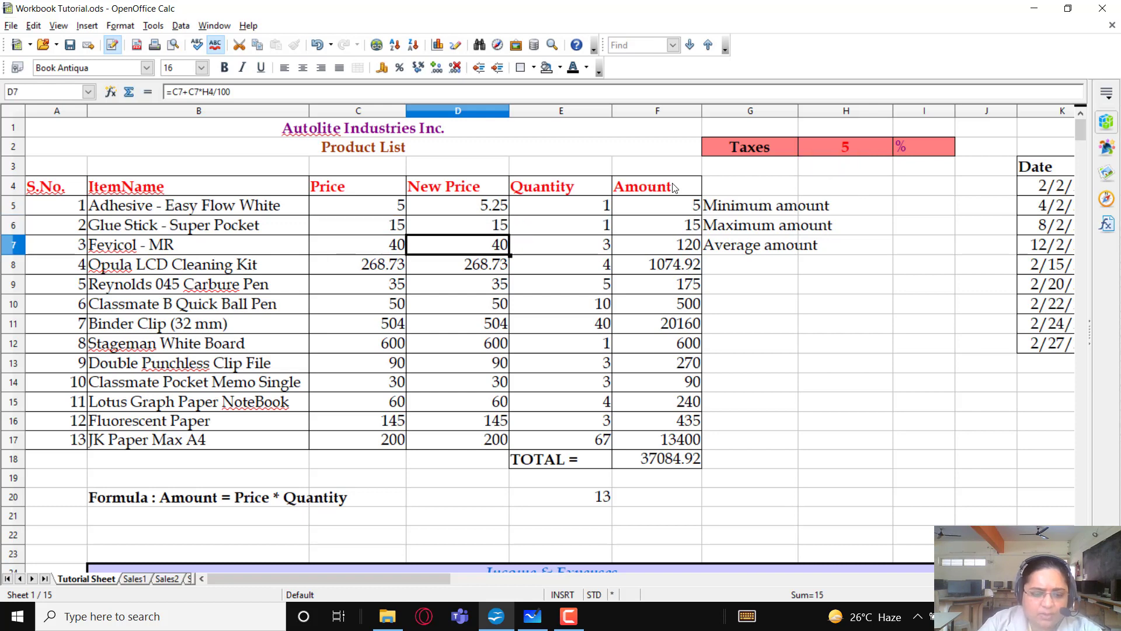
{"action": "key", "text": "F2"}
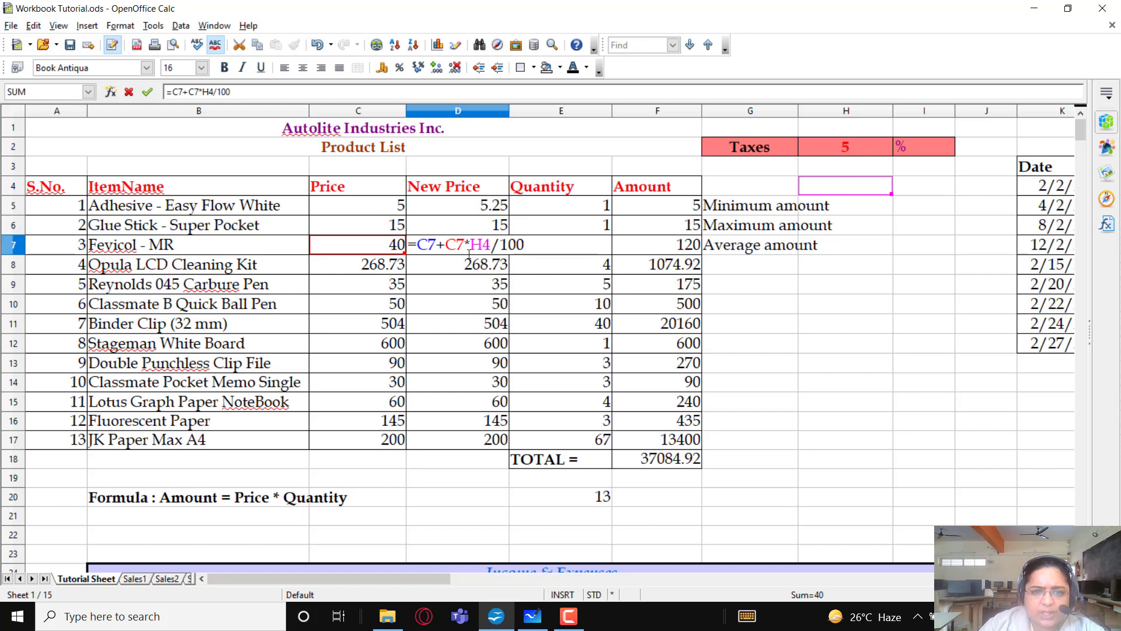
{"action": "key", "text": "Return"}
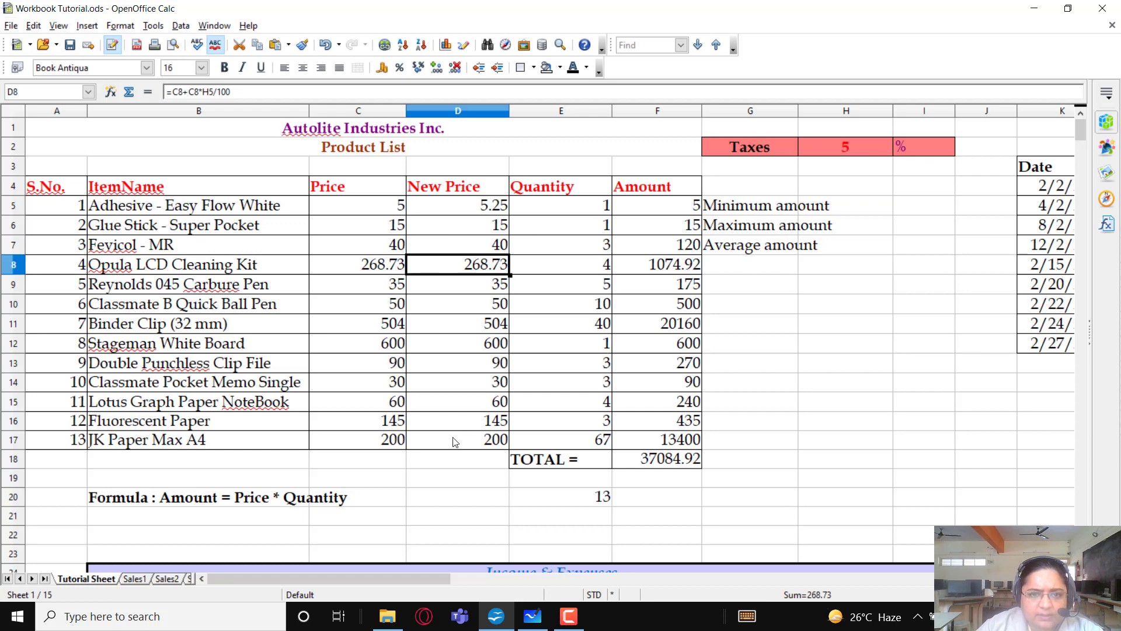
{"action": "left_click", "coordinate": [482, 204]}
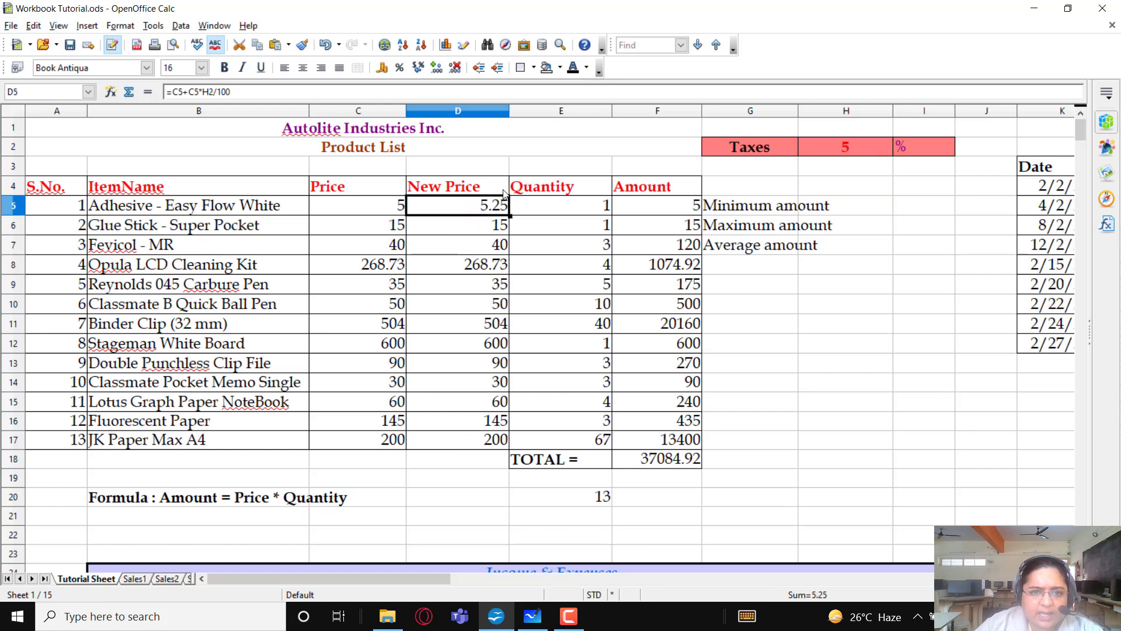
{"action": "left_click", "coordinate": [848, 153]}
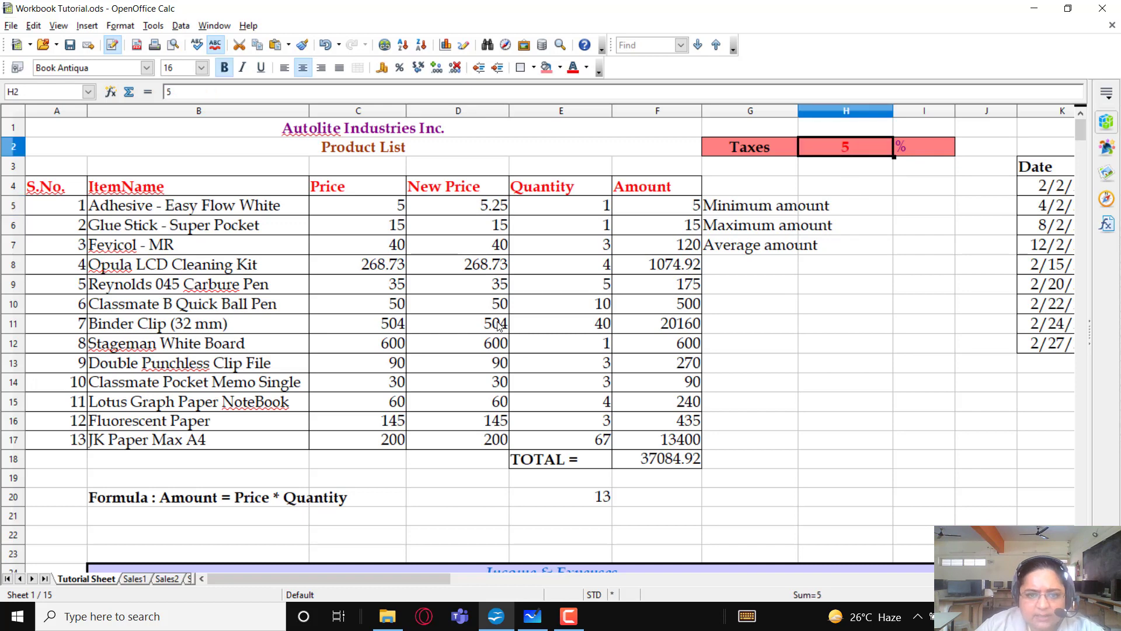
{"action": "key", "text": "F2"}
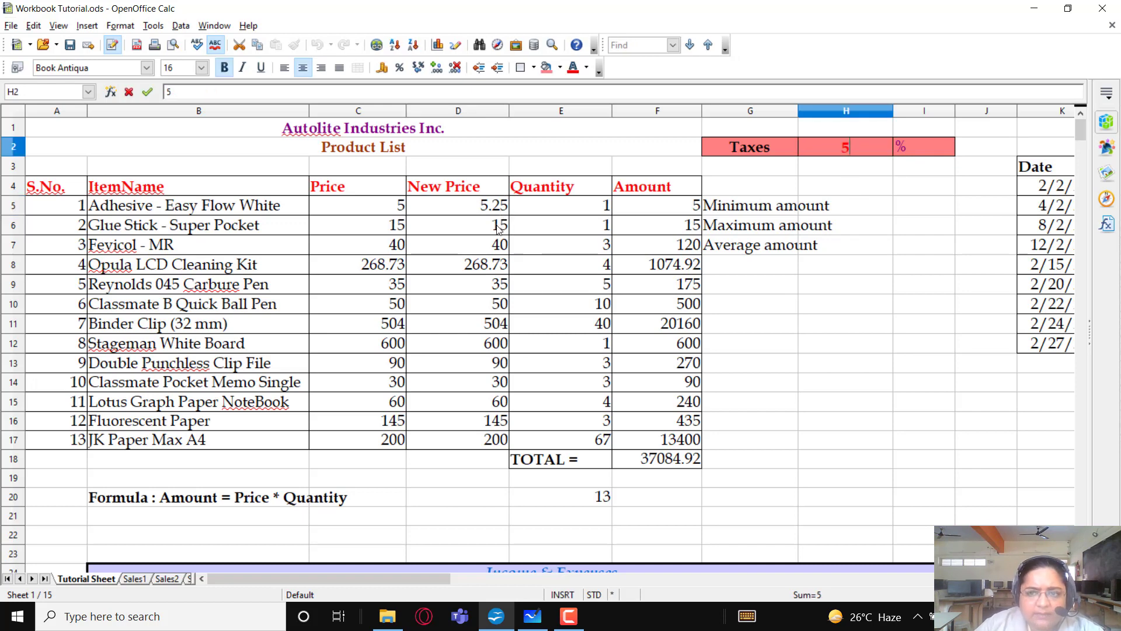
Make the tax rate reference absolute in D5, giving =C5+C5*$H$2/100, and refill the New Price column down to D17.
{"action": "left_click", "coordinate": [482, 215]}
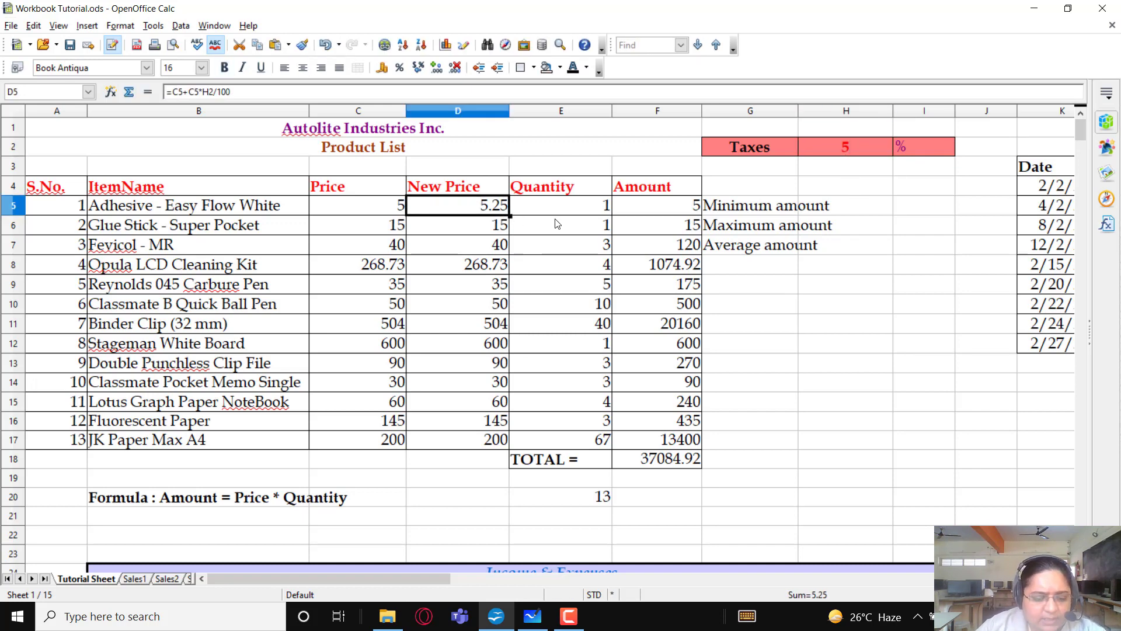
{"action": "key", "text": "F2"}
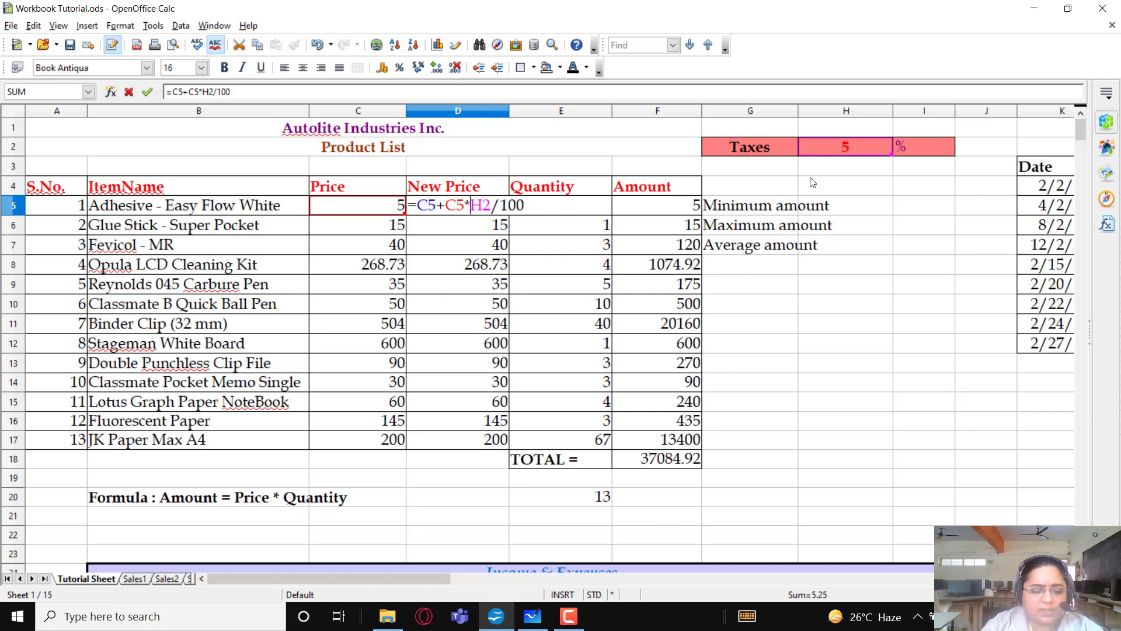
{"action": "type", "text": "$"}
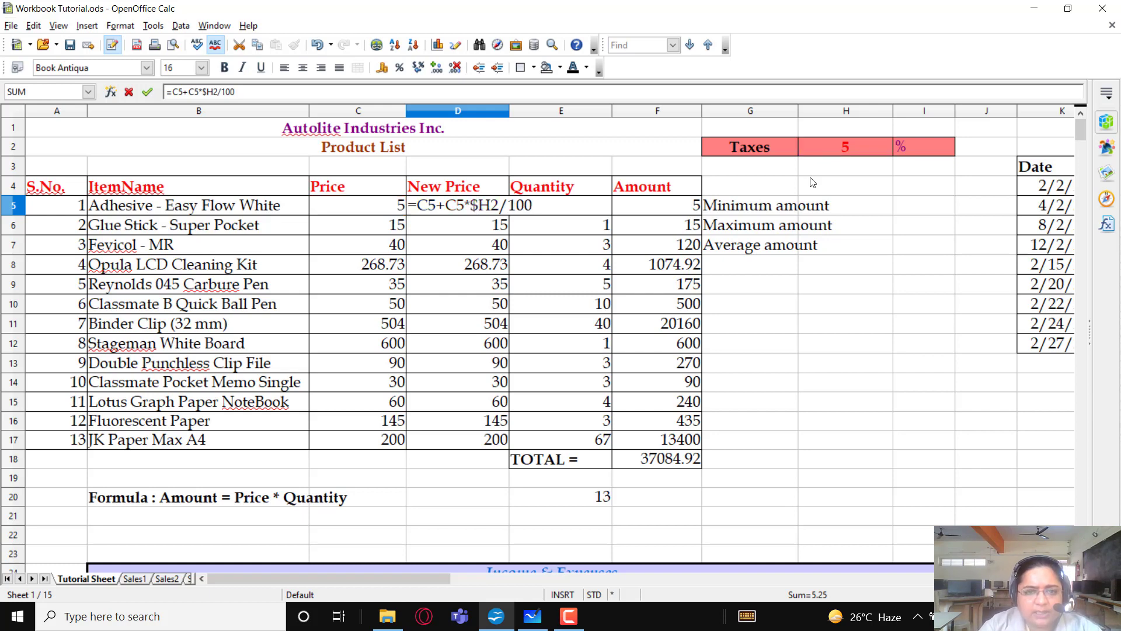
{"action": "type", "text": "$"}
{"action": "key", "text": "Return"}
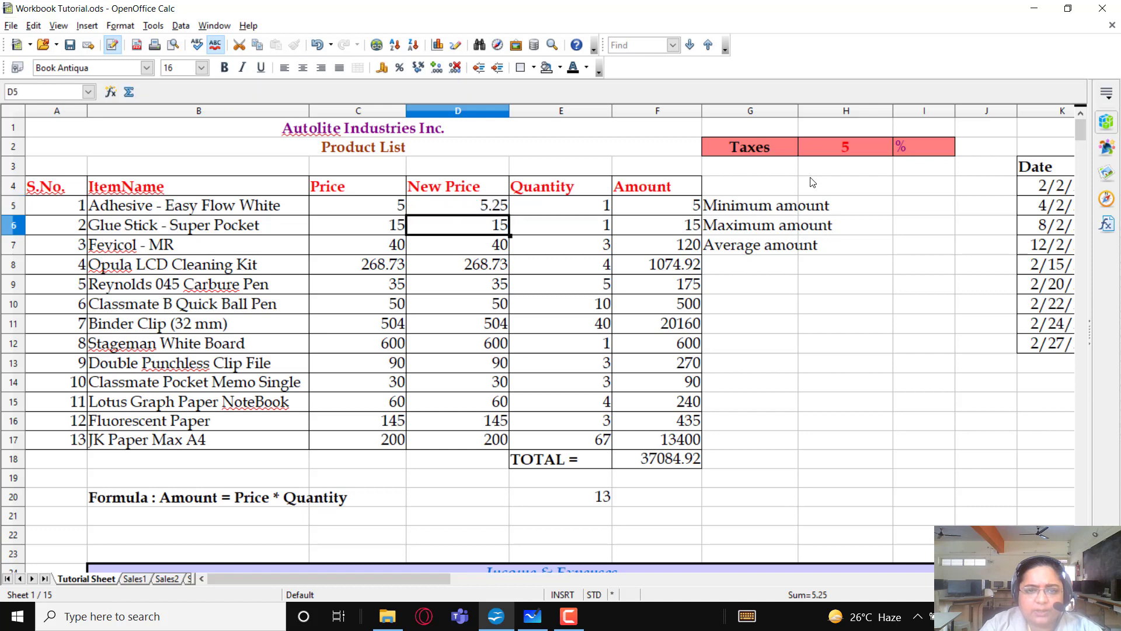
{"action": "left_click", "coordinate": [475, 208]}
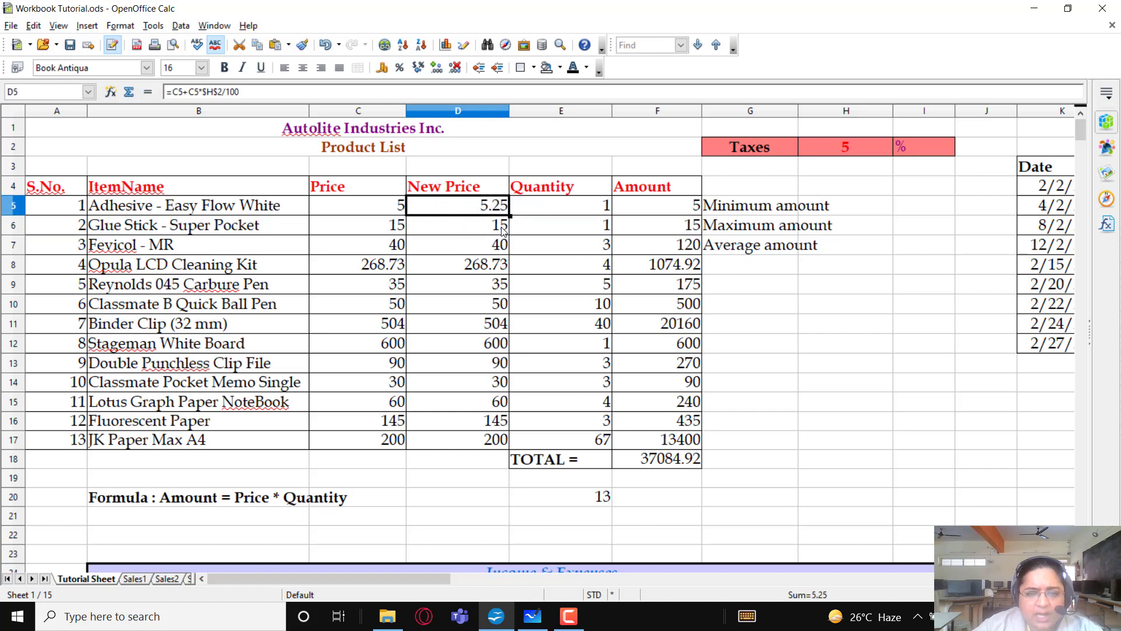
{"action": "left_click_drag", "start_coordinate": [510, 216], "coordinate": [509, 448]}
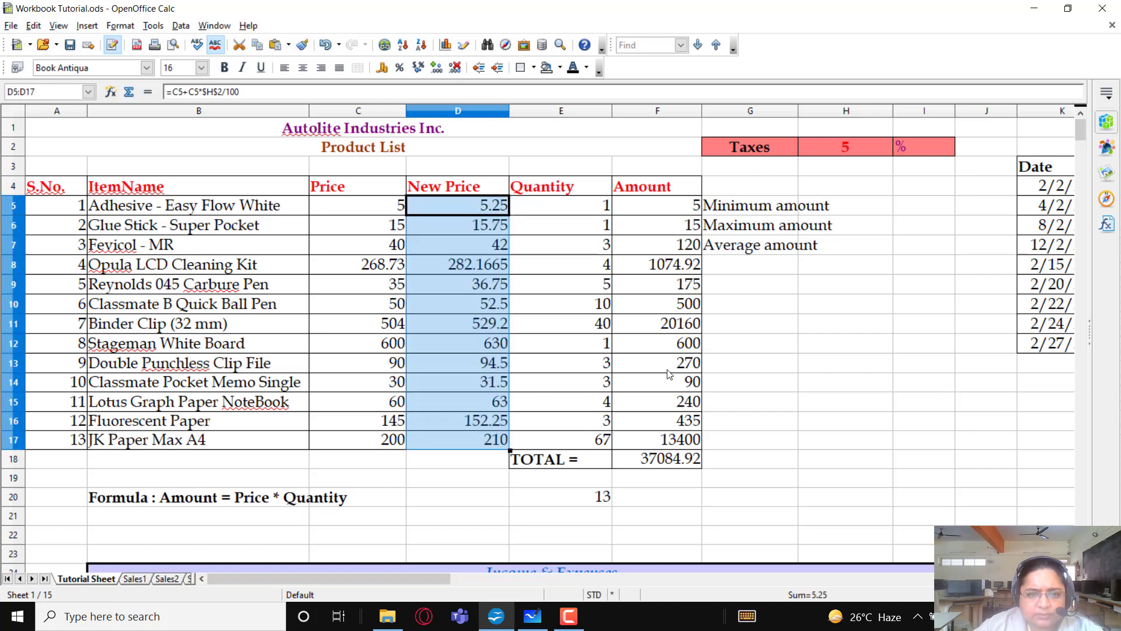
Examine the refilled New Price formulas in D6, D8 and D9 for their references to the tax rate cell.
{"action": "left_click", "coordinate": [477, 221]}
{"action": "double_click", "coordinate": [479, 231]}
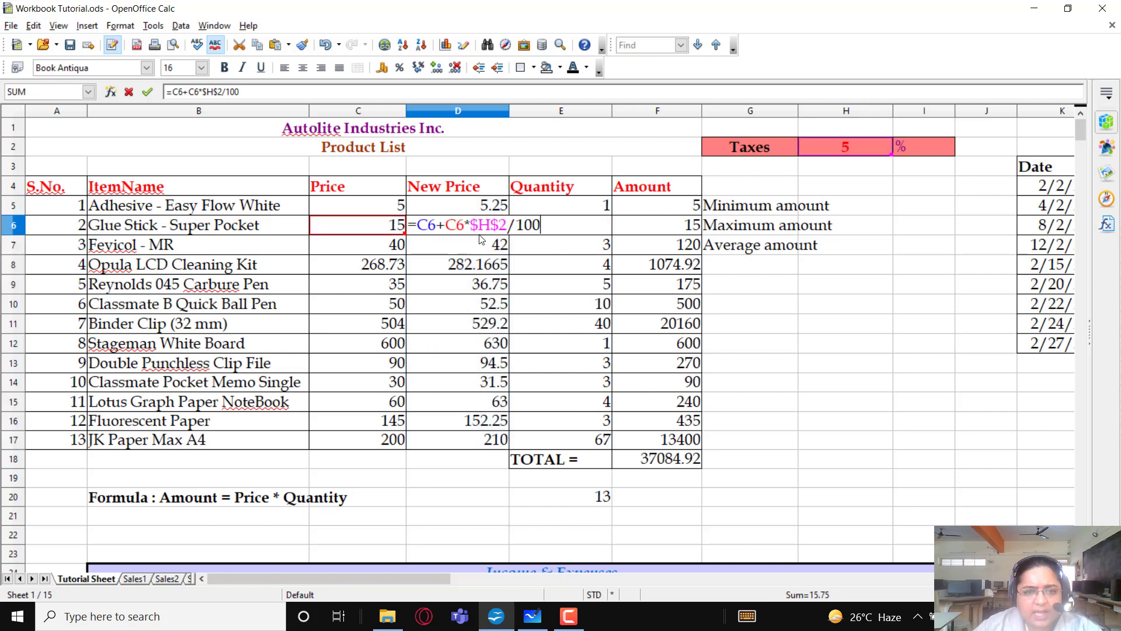
{"action": "key", "text": "Return"}
{"action": "key", "text": "Return"}
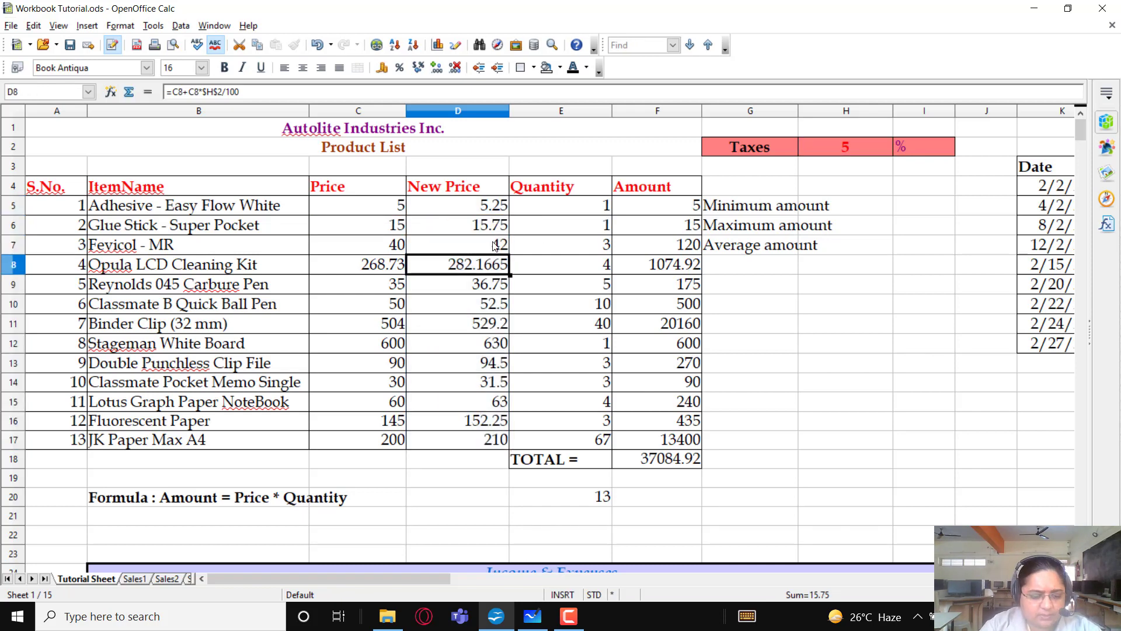
{"action": "key", "text": "F2"}
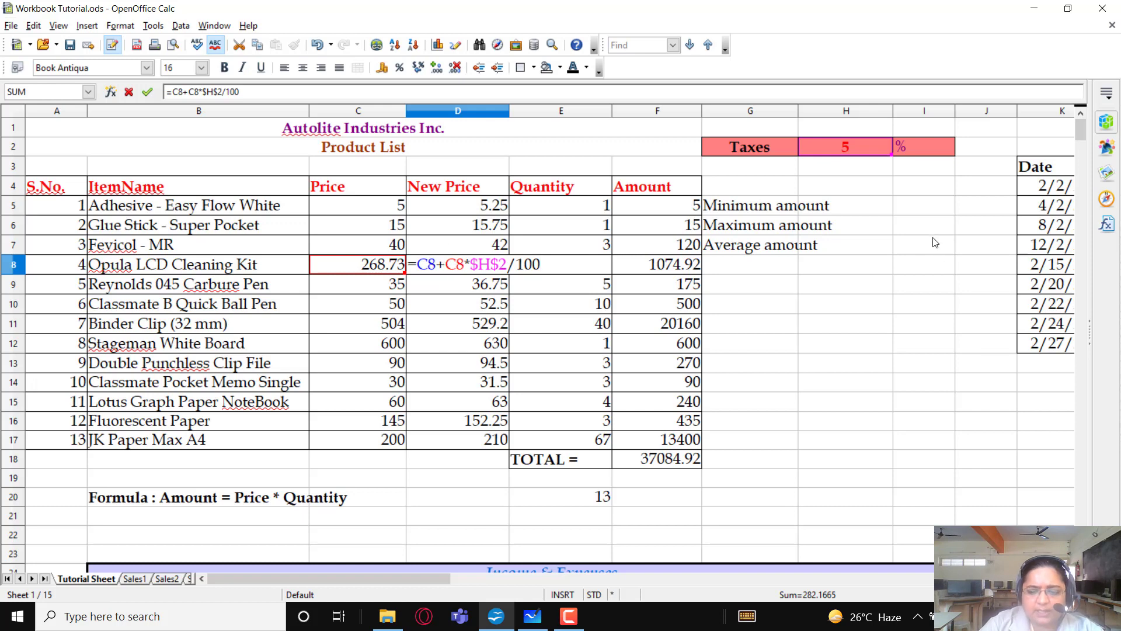
{"action": "key", "text": "Return"}
{"action": "key", "text": "F2"}
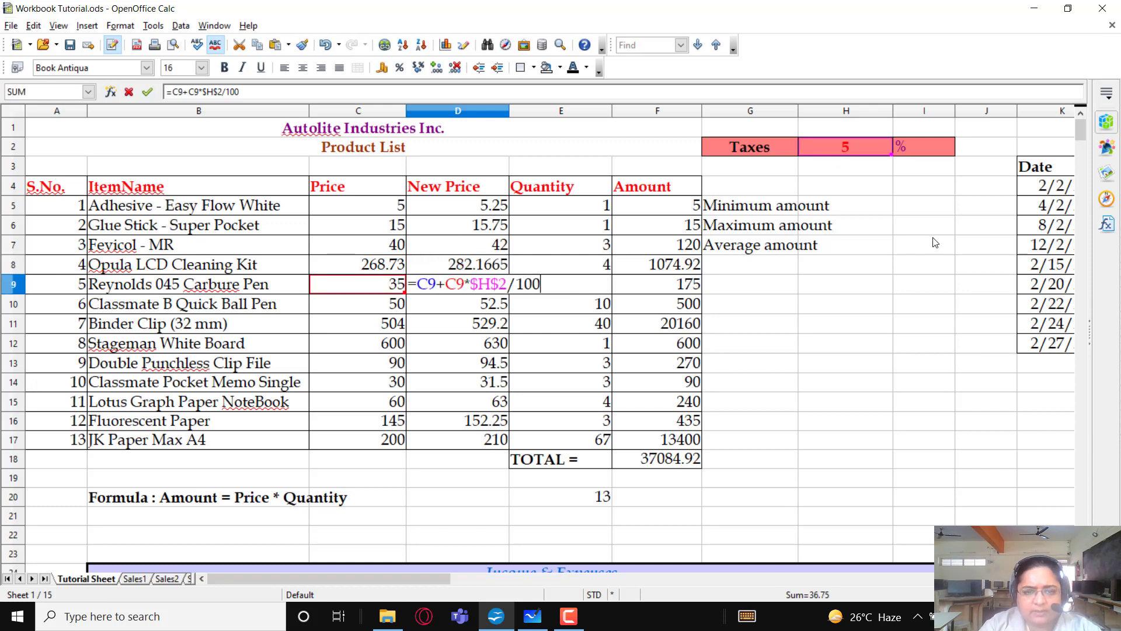
{"action": "key", "text": "Return"}
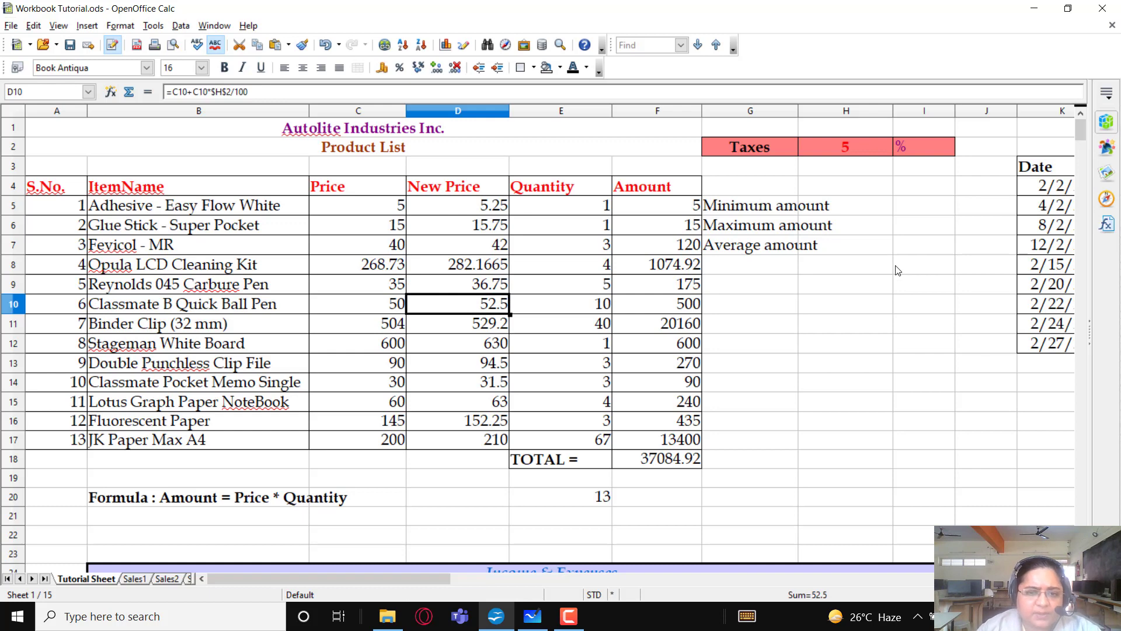
Change the D5 formula to the mixed reference =C5+C5*H$2/100, refill the New Price column to D17 and check D6.
{"action": "left_click", "coordinate": [465, 208]}
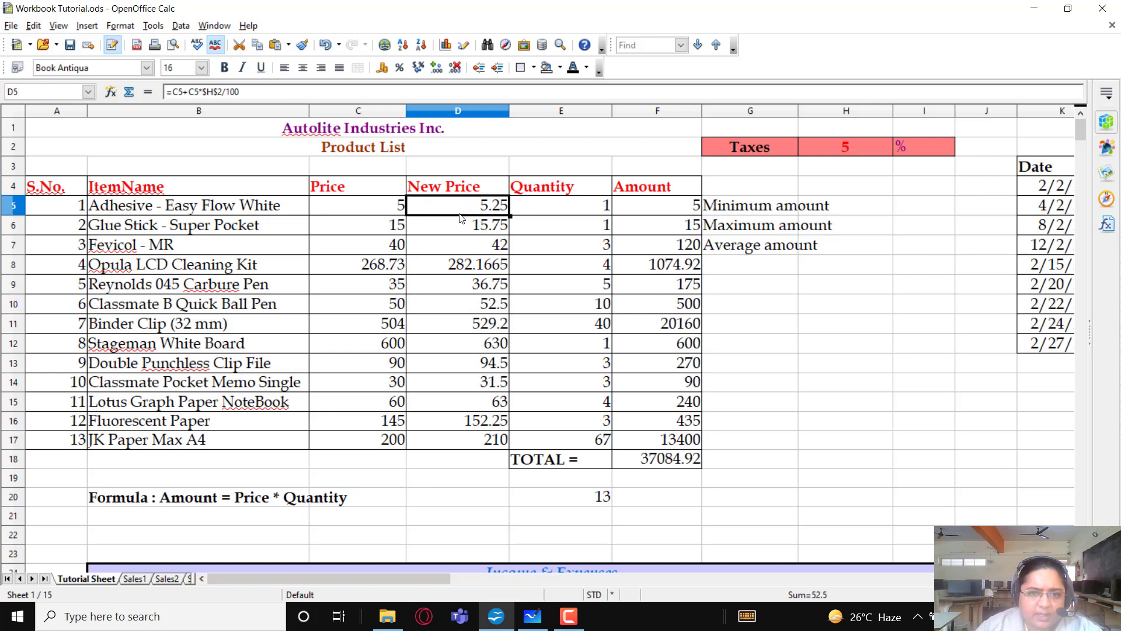
{"action": "key", "text": "F2"}
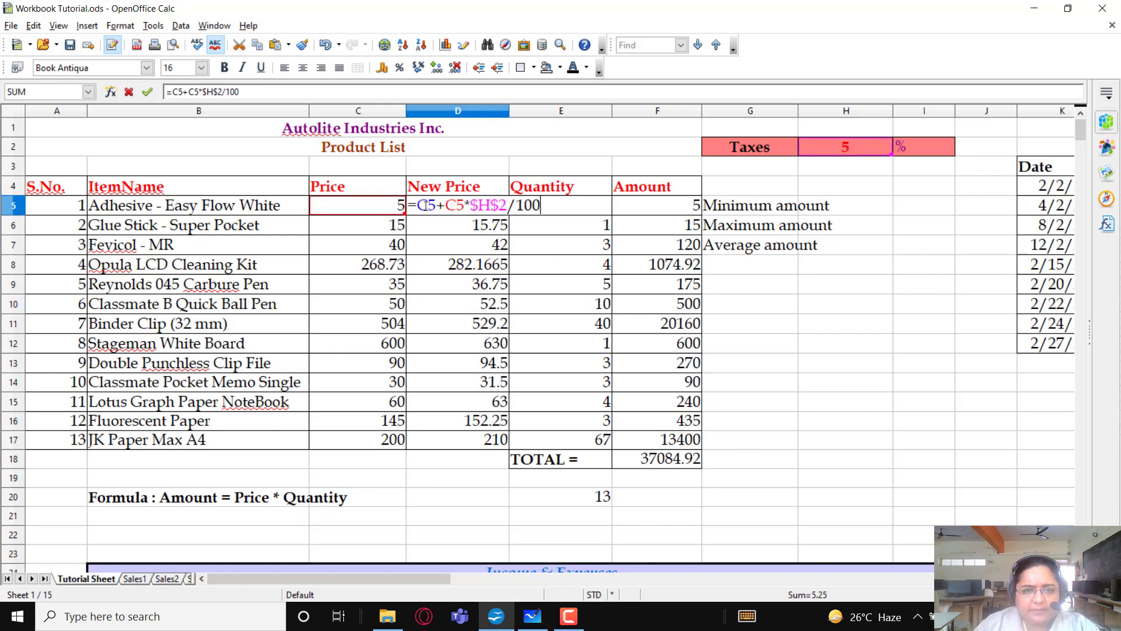
{"action": "left_click", "coordinate": [478, 205]}
{"action": "key", "text": "BackSpace"}
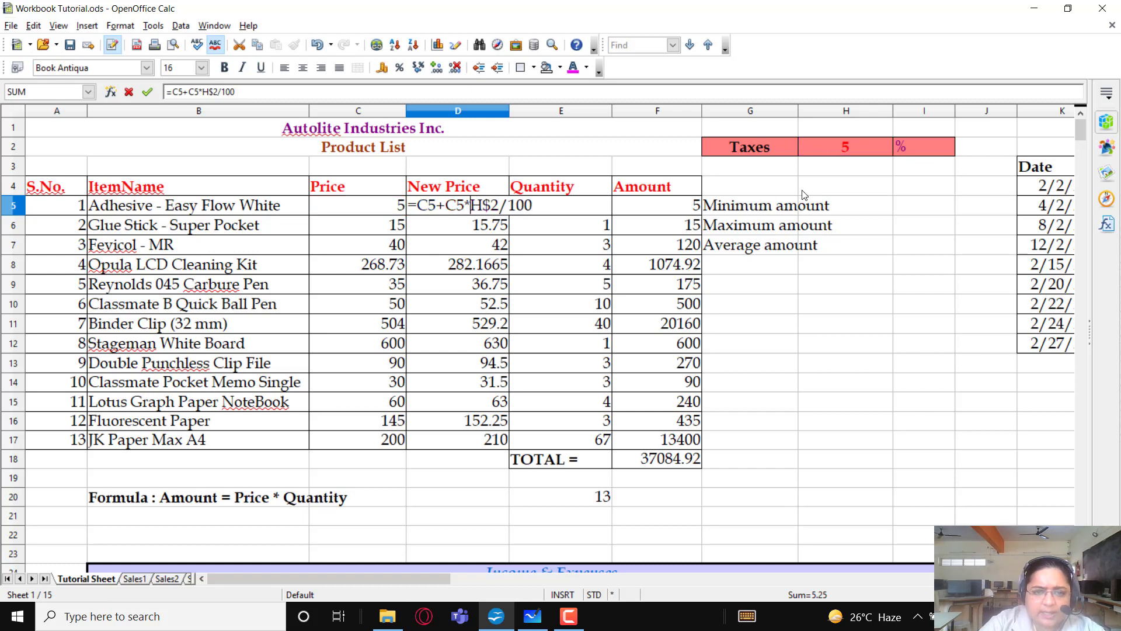
{"action": "key", "text": "Return"}
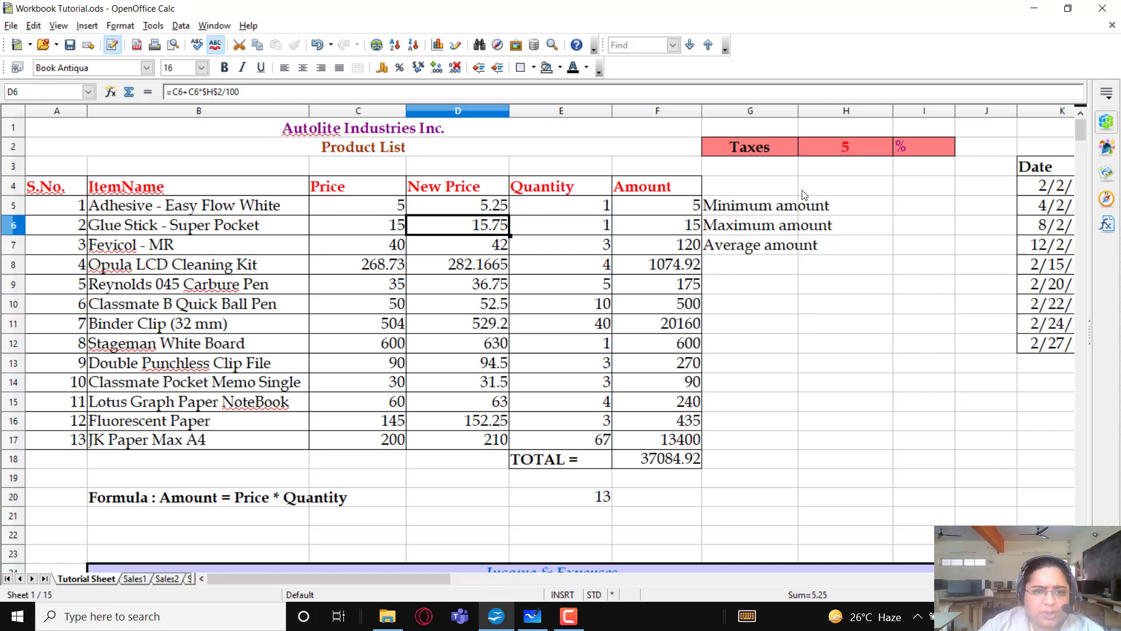
{"action": "key", "text": "Up"}
{"action": "left_click_drag", "start_coordinate": [510, 216], "coordinate": [590, 438]}
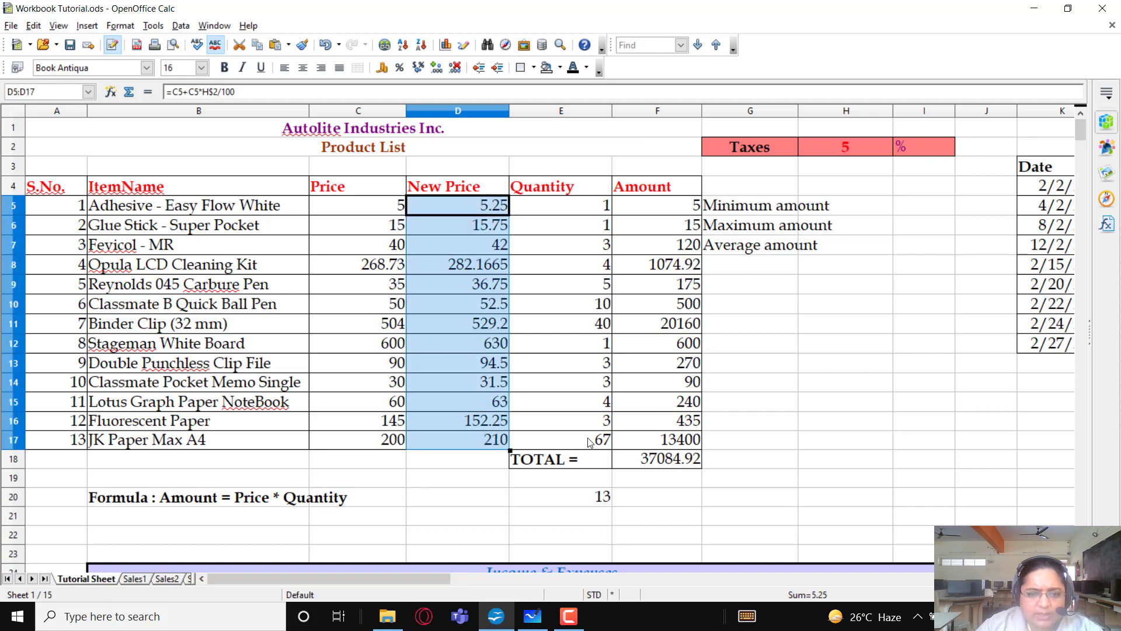
{"action": "left_click", "coordinate": [469, 211]}
{"action": "key", "text": "Down"}
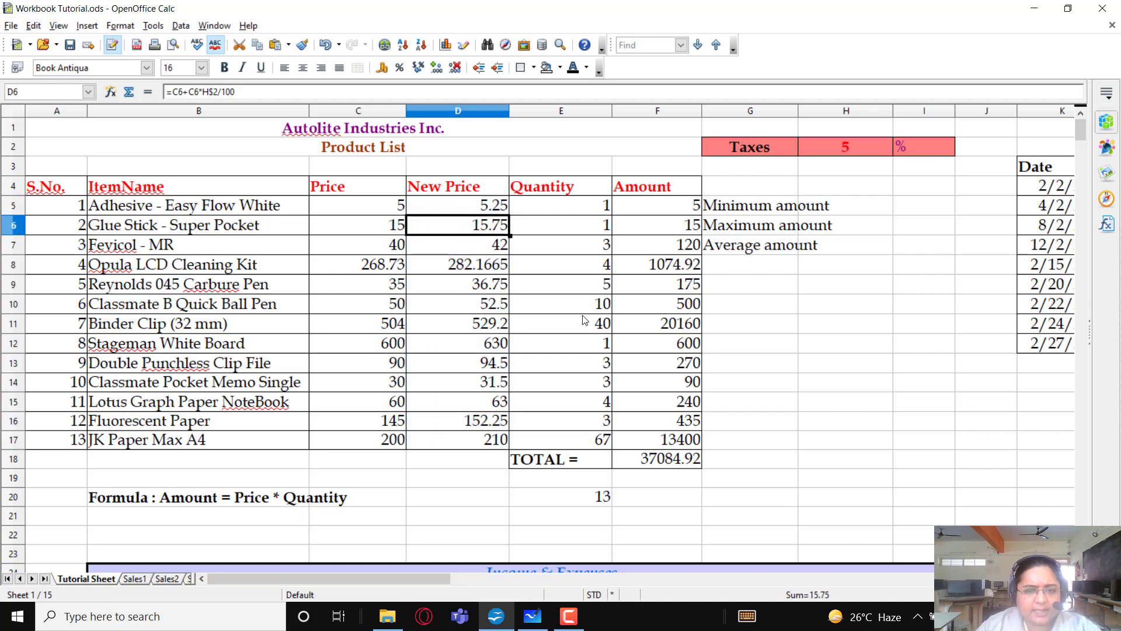
Switch to Microsoft Whiteboard and handwrite H$2 with its $2 circled, followed by an arrow to the label "Mixed Addressing".
{"action": "key", "text": "alt+Tab"}
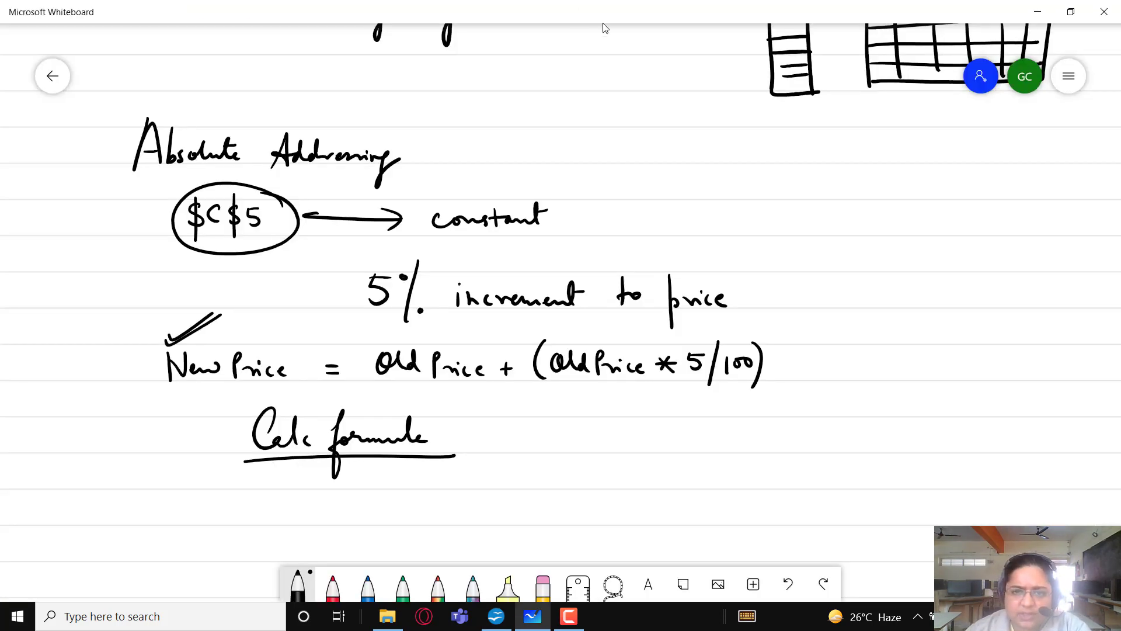
{"action": "mouse_move", "coordinate": [613, 134]}
{"action": "left_mouse_down"}
{"action": "mouse_move", "coordinate": [614, 163]}
{"action": "mouse_move", "coordinate": [631, 150]}
{"action": "left_mouse_up"}
{"action": "mouse_move", "coordinate": [629, 135]}
{"action": "left_mouse_down"}
{"action": "mouse_move", "coordinate": [629, 162]}
{"action": "mouse_move", "coordinate": [646, 166]}
{"action": "mouse_move", "coordinate": [674, 154]}
{"action": "mouse_move", "coordinate": [681, 135]}
{"action": "left_mouse_up"}
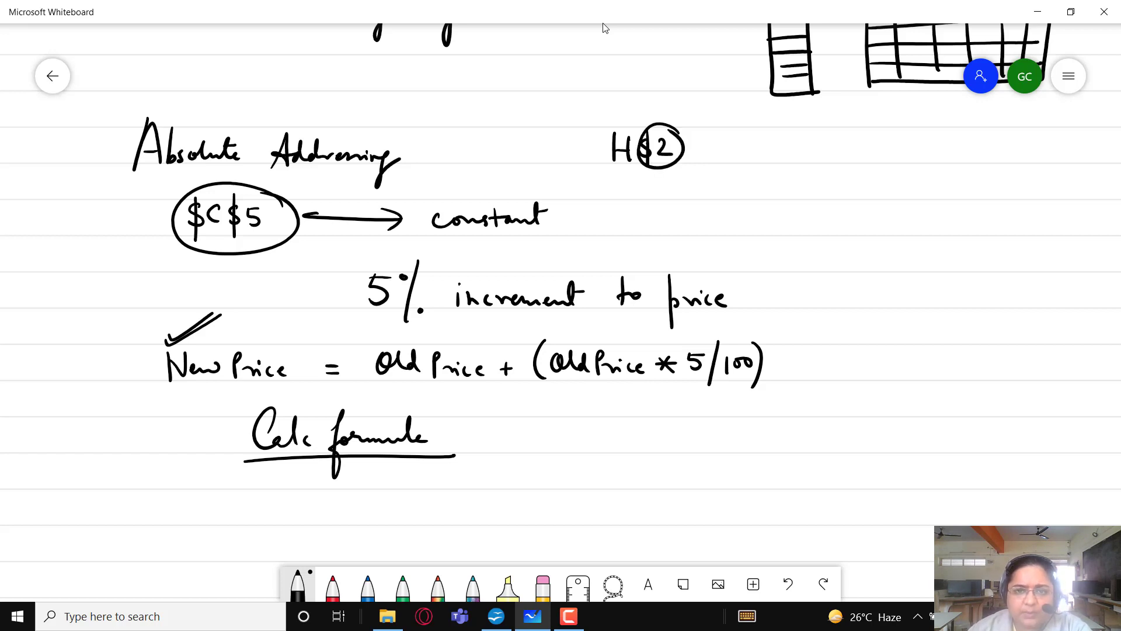
{"action": "left_click_drag", "start_coordinate": [694, 148], "coordinate": [742, 148]}
{"action": "mouse_move", "coordinate": [729, 139]}
{"action": "left_mouse_down"}
{"action": "mouse_move", "coordinate": [744, 148]}
{"action": "mouse_move", "coordinate": [731, 155]}
{"action": "left_mouse_up"}
{"action": "mouse_move", "coordinate": [763, 155]}
{"action": "left_mouse_down"}
{"action": "mouse_move", "coordinate": [765, 138]}
{"action": "mouse_move", "coordinate": [817, 156]}
{"action": "left_mouse_up"}
{"action": "left_click", "coordinate": [811, 149]}
{"action": "mouse_move", "coordinate": [817, 146]}
{"action": "left_mouse_down"}
{"action": "mouse_move", "coordinate": [804, 156]}
{"action": "mouse_move", "coordinate": [829, 155]}
{"action": "left_mouse_up"}
{"action": "mouse_move", "coordinate": [841, 147]}
{"action": "left_mouse_down"}
{"action": "mouse_move", "coordinate": [844, 135]}
{"action": "mouse_move", "coordinate": [869, 154]}
{"action": "left_mouse_up"}
{"action": "mouse_move", "coordinate": [857, 148]}
{"action": "left_mouse_down"}
{"action": "mouse_move", "coordinate": [884, 136]}
{"action": "mouse_move", "coordinate": [883, 153]}
{"action": "left_mouse_up"}
{"action": "mouse_move", "coordinate": [890, 153]}
{"action": "left_mouse_down"}
{"action": "mouse_move", "coordinate": [895, 134]}
{"action": "mouse_move", "coordinate": [933, 153]}
{"action": "mouse_move", "coordinate": [945, 175]}
{"action": "left_mouse_up"}
{"action": "left_click", "coordinate": [961, 153]}
Handwrite a $ in front of the H in the mixed addressing note and circle the H.
{"action": "left_click_drag", "start_coordinate": [604, 136], "coordinate": [591, 157]}
{"action": "left_click_drag", "start_coordinate": [606, 127], "coordinate": [600, 171]}
{"action": "left_click_drag", "start_coordinate": [629, 126], "coordinate": [640, 134]}
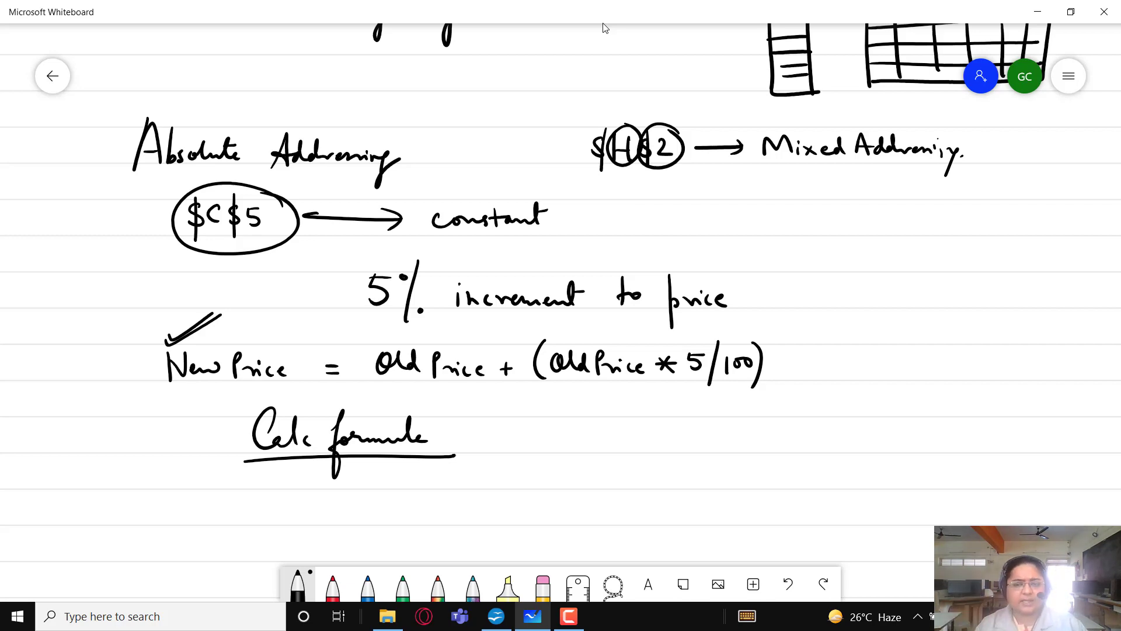
Switch back to OpenOffice Calc and replace the Amount formula in F5 with =D5*E5, using the New Price.
{"action": "key", "text": "alt+Tab"}
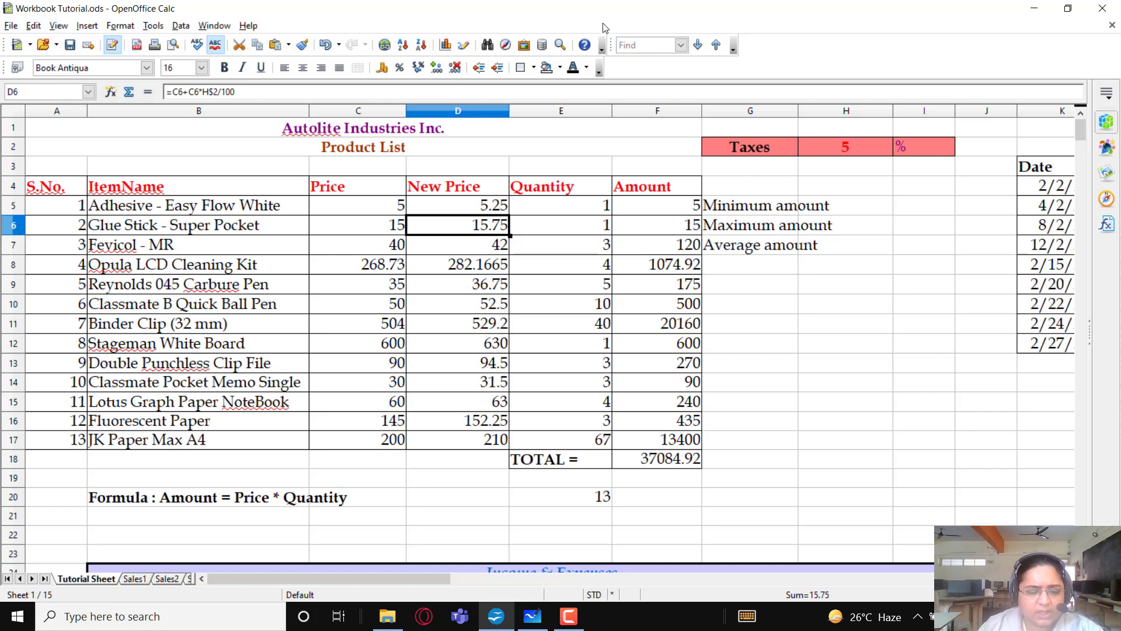
{"action": "left_click", "coordinate": [660, 211]}
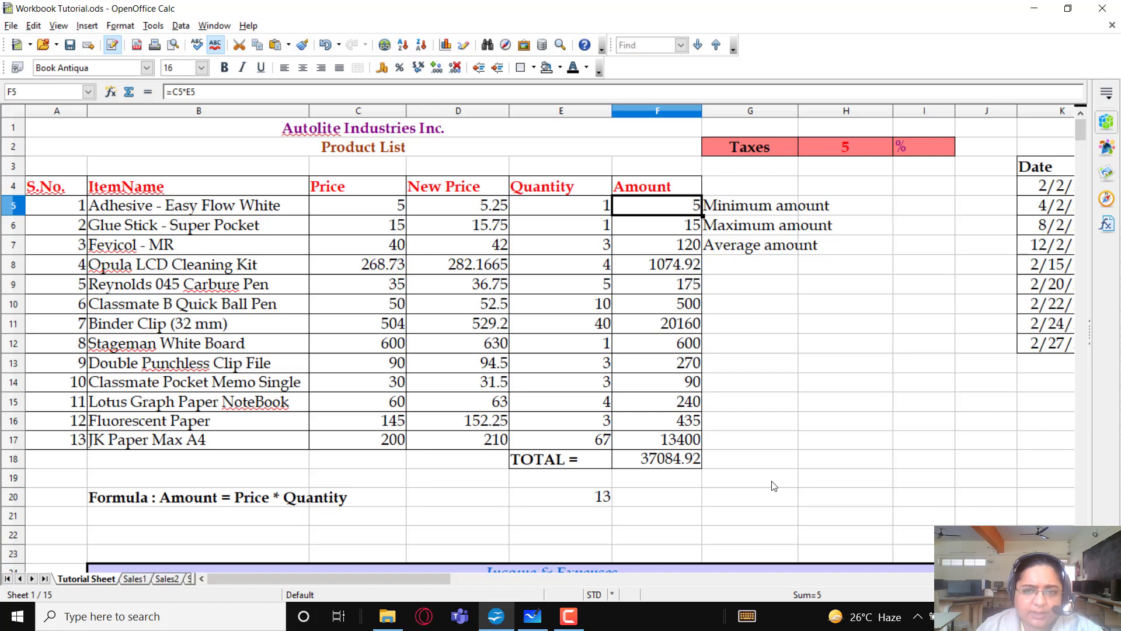
{"action": "type", "text": "="}
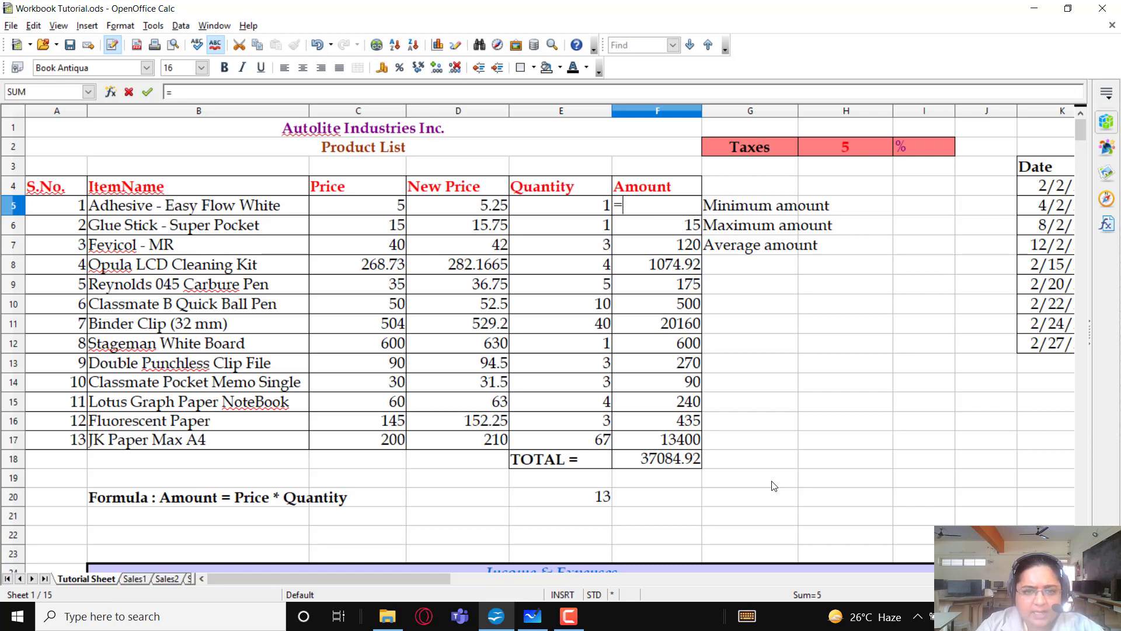
{"action": "key", "text": "Left"}
{"action": "key", "text": "Left"}
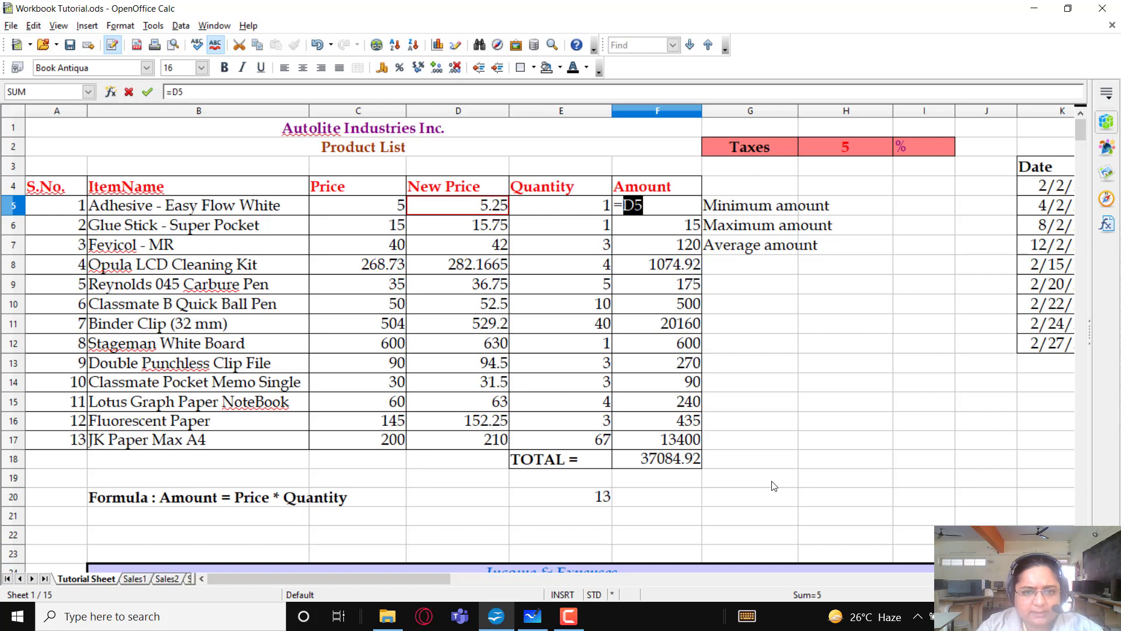
{"action": "type", "text": "*"}
{"action": "key", "text": "Left"}
{"action": "key", "text": "Left"}
{"action": "key", "text": "Left"}
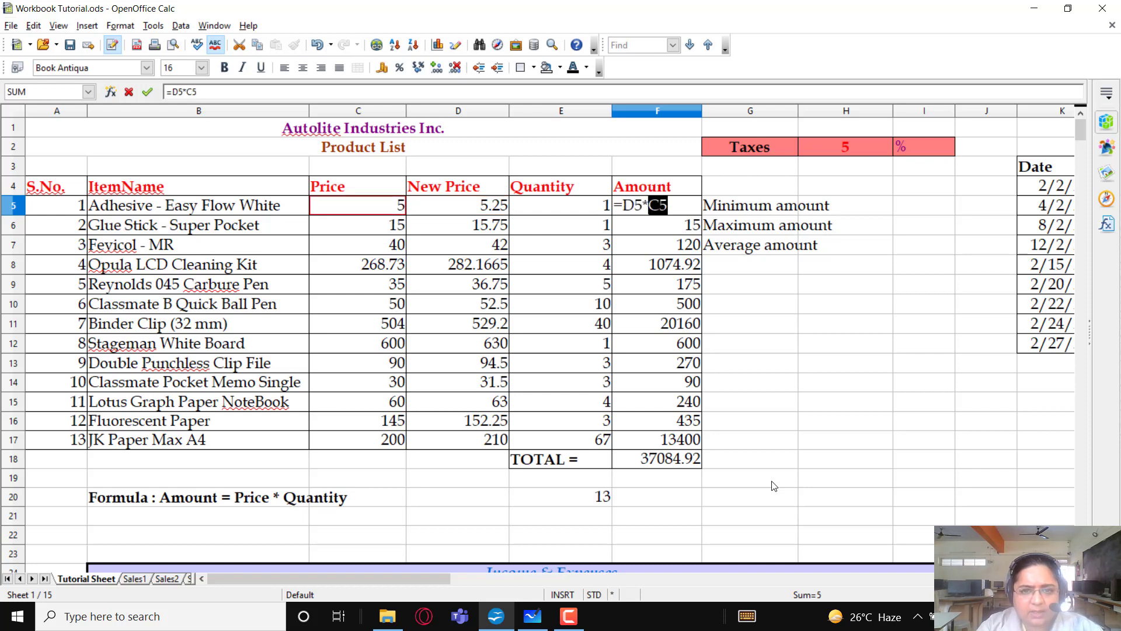
{"action": "key", "text": "Right"}
{"action": "key", "text": "Right"}
{"action": "key", "text": "Return"}
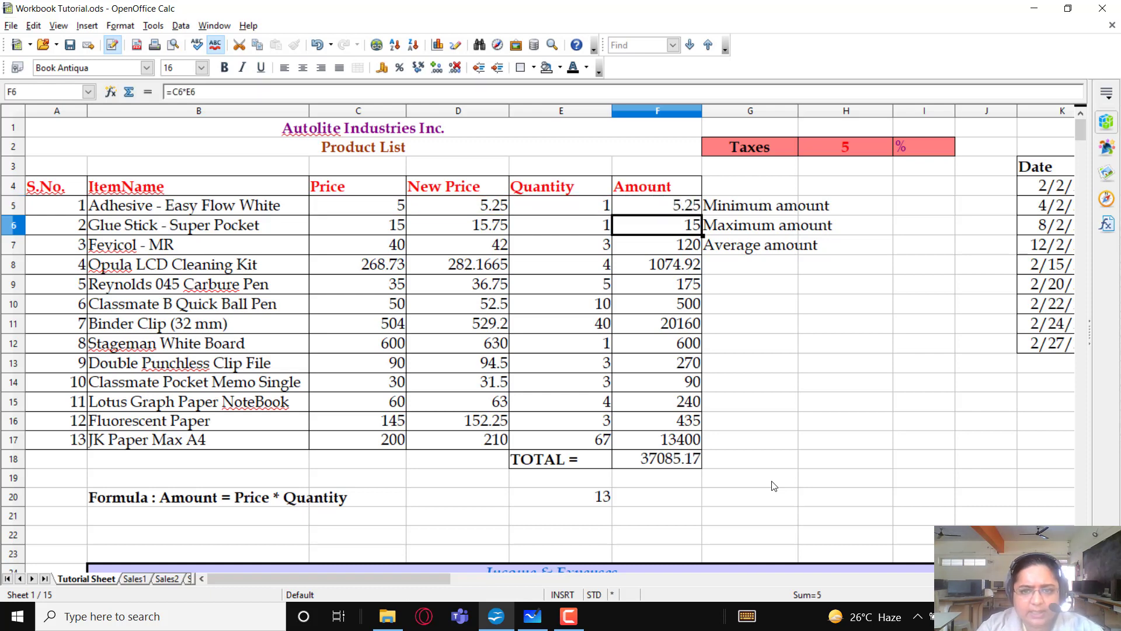
Fill the F5 Amount formula down to F17 and check the TOTAL formula in F18.
{"action": "left_click", "coordinate": [684, 211]}
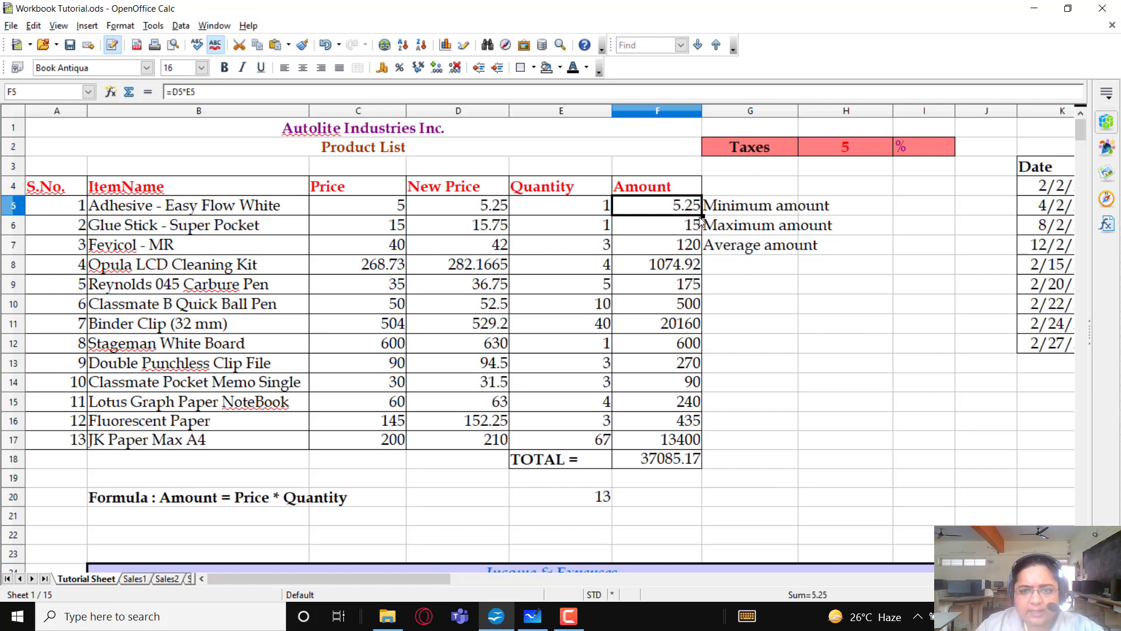
{"action": "left_click_drag", "start_coordinate": [702, 216], "coordinate": [701, 449]}
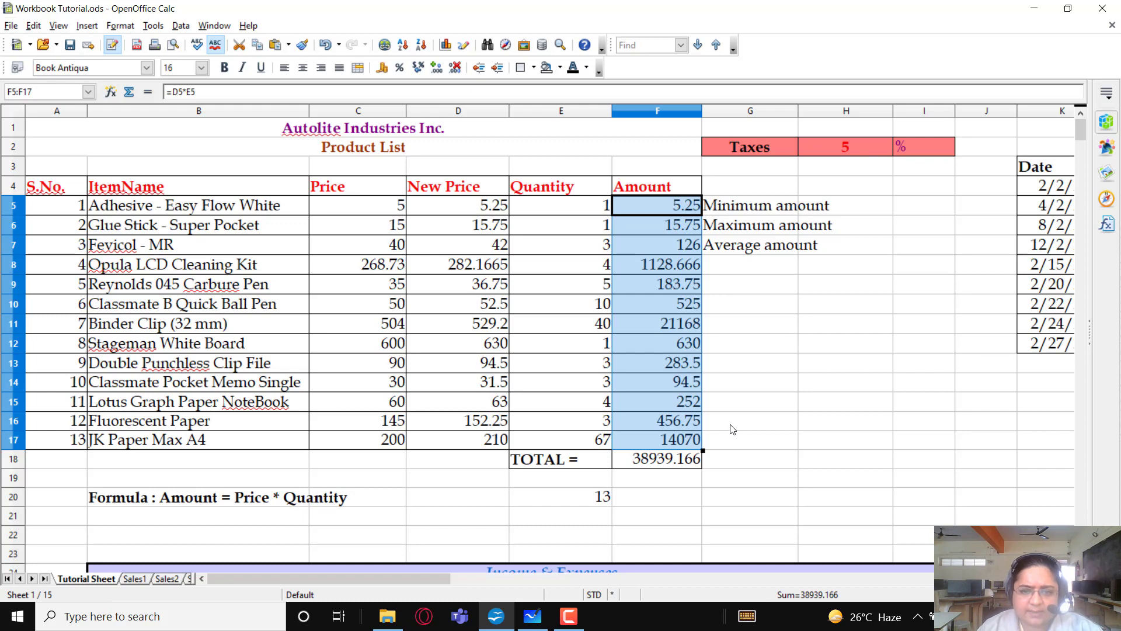
{"action": "left_click", "coordinate": [678, 470]}
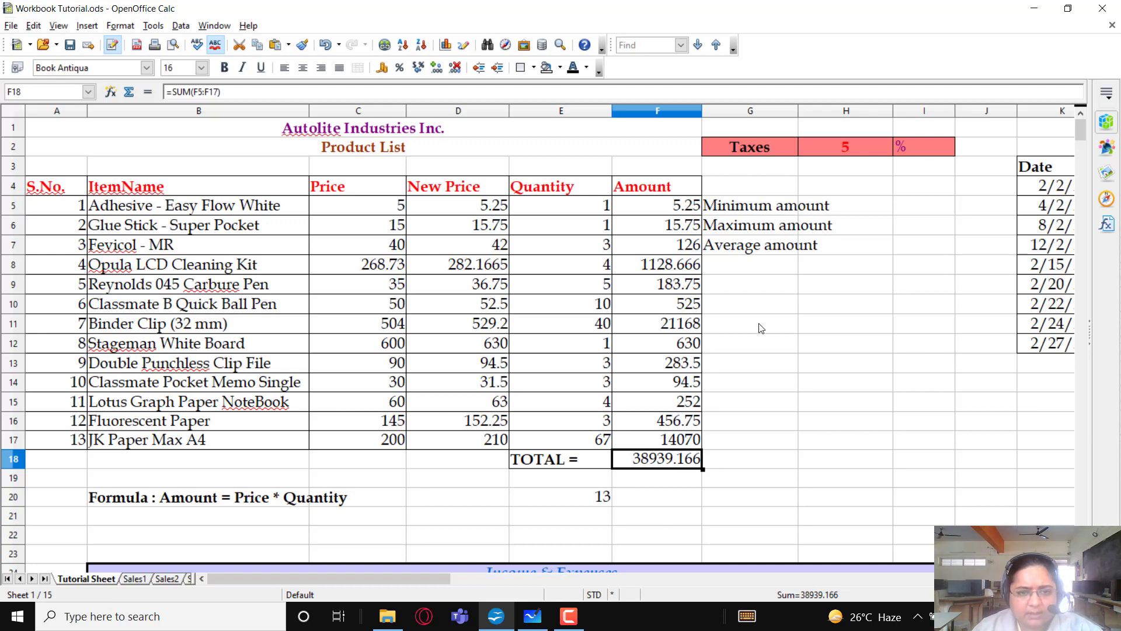
Switch to Microsoft Whiteboard and start a numbered function list in a blank area, with 1 average() and 2 min().
{"action": "left_click", "coordinate": [522, 622]}
{"action": "scroll", "coordinate": [776, 445], "scroll_direction": "right", "scroll_amount": 10}
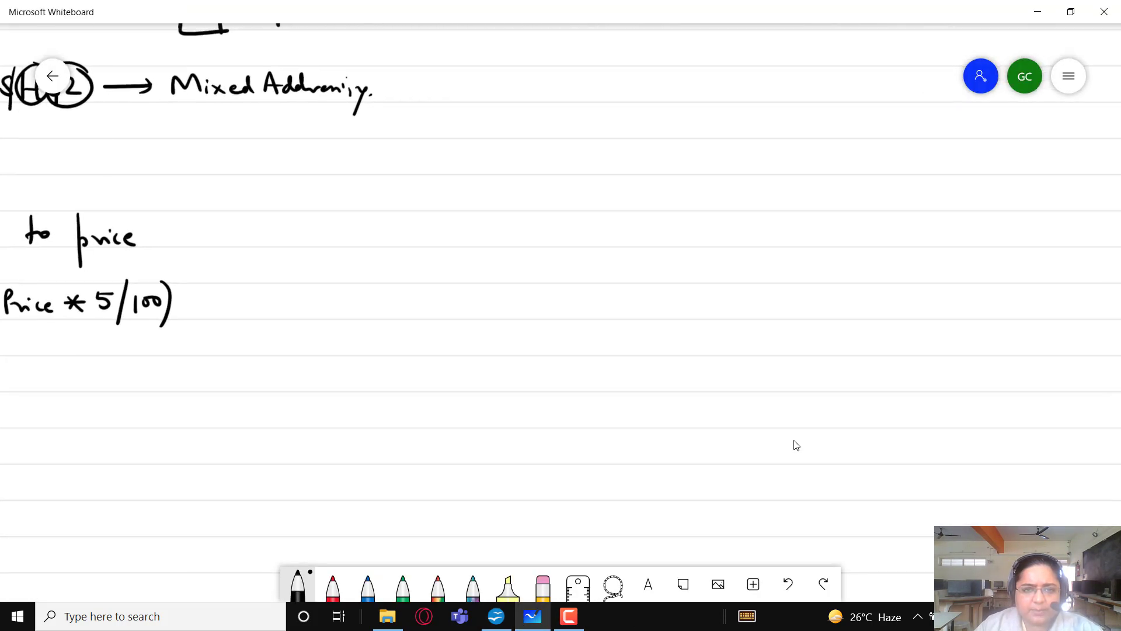
{"action": "scroll", "coordinate": [796, 445], "scroll_direction": "right", "scroll_amount": 4}
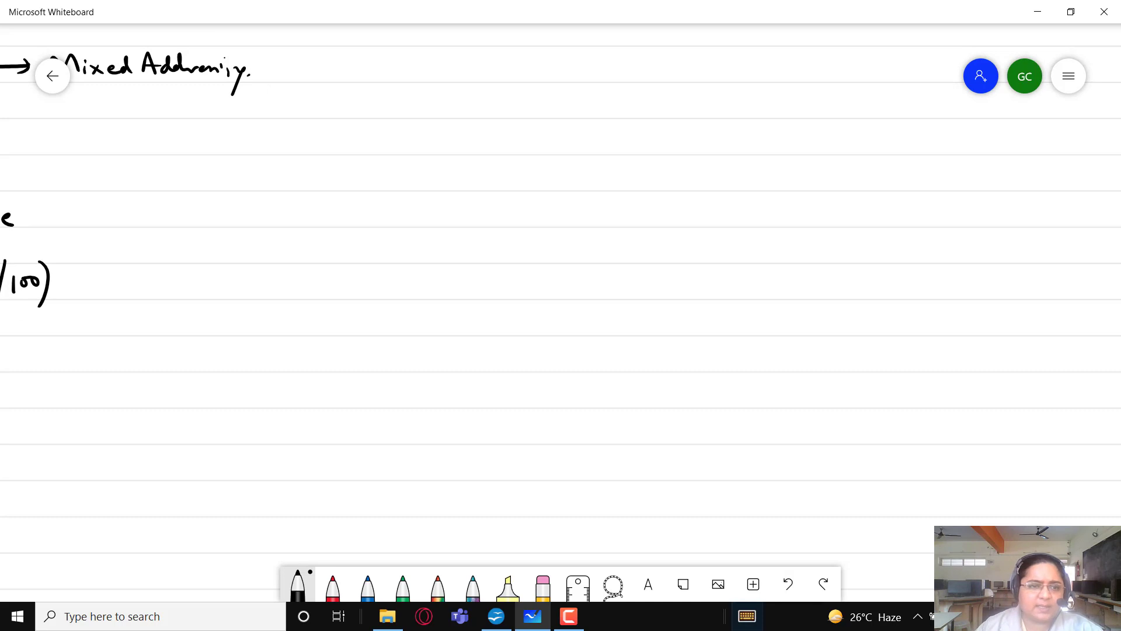
{"action": "mouse_move", "coordinate": [158, 135]}
{"action": "left_mouse_down"}
{"action": "mouse_move", "coordinate": [143, 158]}
{"action": "mouse_move", "coordinate": [153, 121]}
{"action": "mouse_move", "coordinate": [205, 143]}
{"action": "mouse_move", "coordinate": [300, 135]}
{"action": "left_mouse_up"}
{"action": "left_click_drag", "start_coordinate": [146, 174], "coordinate": [217, 185]}
{"action": "left_click_drag", "start_coordinate": [240, 173], "coordinate": [240, 190]}
{"action": "left_click_drag", "start_coordinate": [249, 172], "coordinate": [243, 190]}
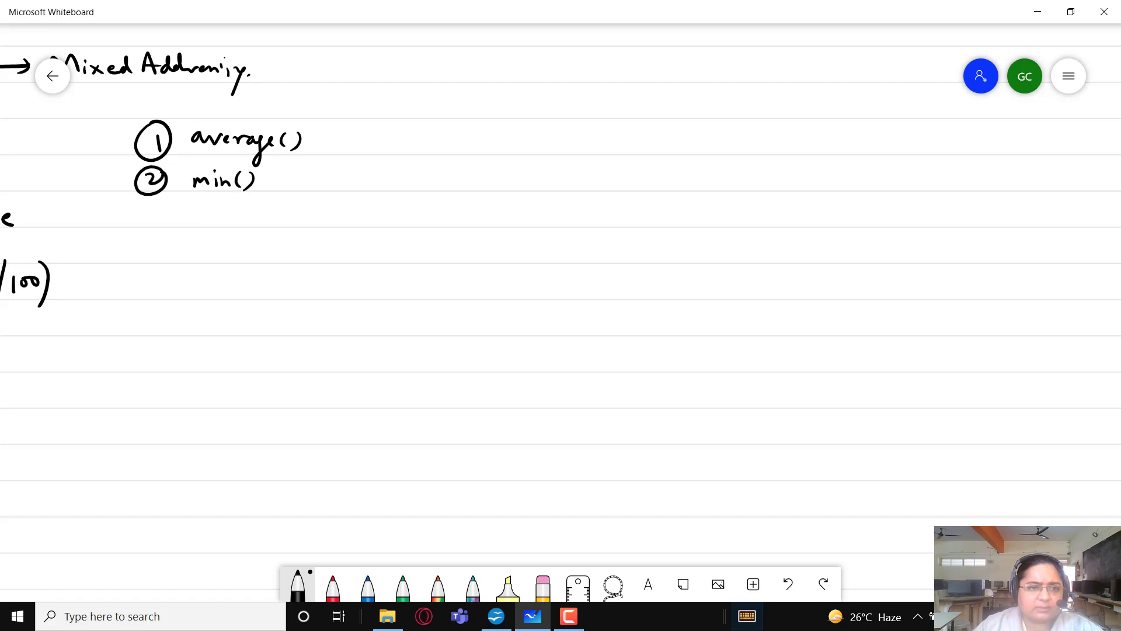
Handwrite the list entries 3 max() and 4 count() below min().
{"action": "mouse_move", "coordinate": [140, 212]}
{"action": "left_mouse_down"}
{"action": "mouse_move", "coordinate": [150, 212]}
{"action": "mouse_move", "coordinate": [144, 221]}
{"action": "left_mouse_up"}
{"action": "mouse_move", "coordinate": [144, 205]}
{"action": "left_mouse_down"}
{"action": "mouse_move", "coordinate": [144, 231]}
{"action": "mouse_move", "coordinate": [148, 204]}
{"action": "left_mouse_up"}
{"action": "left_click_drag", "start_coordinate": [191, 217], "coordinate": [228, 221]}
{"action": "left_click_drag", "start_coordinate": [238, 213], "coordinate": [246, 223]}
{"action": "left_click_drag", "start_coordinate": [259, 209], "coordinate": [263, 224]}
{"action": "left_click_drag", "start_coordinate": [143, 245], "coordinate": [156, 260]}
{"action": "left_click_drag", "start_coordinate": [146, 240], "coordinate": [200, 260]}
{"action": "left_click_drag", "start_coordinate": [208, 252], "coordinate": [244, 257]}
{"action": "mouse_move", "coordinate": [245, 241]}
{"action": "left_mouse_down"}
{"action": "mouse_move", "coordinate": [244, 259]}
{"action": "mouse_move", "coordinate": [256, 249]}
{"action": "left_mouse_up"}
{"action": "mouse_move", "coordinate": [263, 242]}
{"action": "left_mouse_down"}
{"action": "mouse_move", "coordinate": [259, 260]}
{"action": "mouse_move", "coordinate": [274, 260]}
{"action": "left_mouse_up"}
Handwrite entry 5 counta() below count() and put a vertical row of dots under it to continue the list.
{"action": "mouse_move", "coordinate": [150, 280]}
{"action": "left_mouse_down"}
{"action": "mouse_move", "coordinate": [150, 299]}
{"action": "mouse_move", "coordinate": [162, 278]}
{"action": "left_mouse_up"}
{"action": "mouse_move", "coordinate": [162, 272]}
{"action": "left_mouse_down"}
{"action": "mouse_move", "coordinate": [174, 299]}
{"action": "mouse_move", "coordinate": [167, 271]}
{"action": "left_mouse_up"}
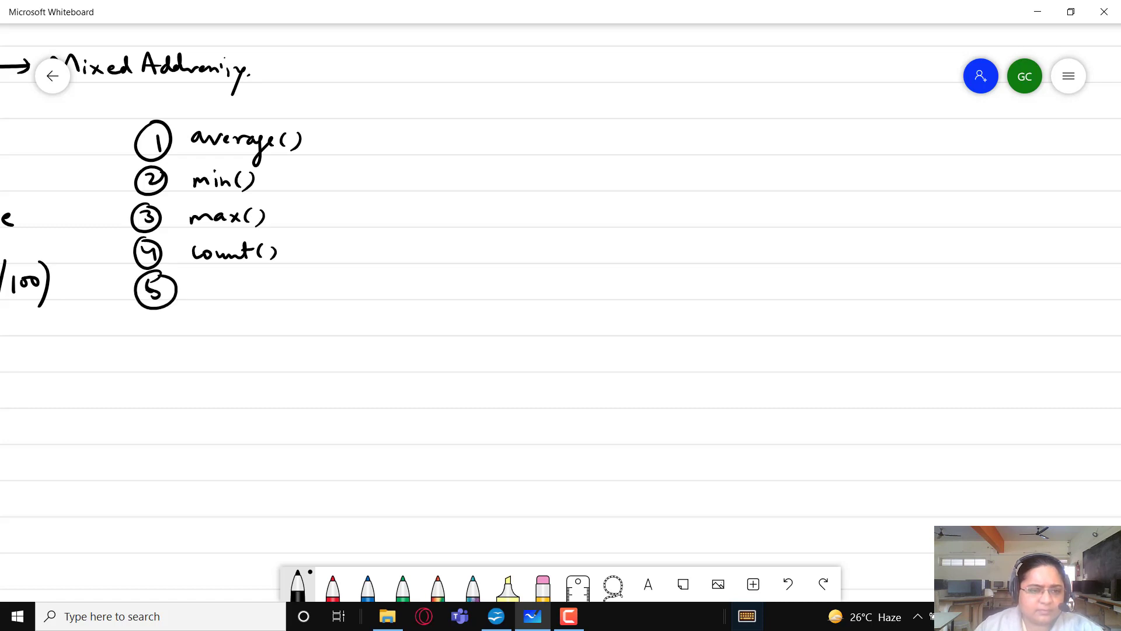
{"action": "mouse_move", "coordinate": [205, 282]}
{"action": "left_mouse_down"}
{"action": "mouse_move", "coordinate": [239, 295]}
{"action": "mouse_move", "coordinate": [261, 276]}
{"action": "mouse_move", "coordinate": [295, 295]}
{"action": "left_mouse_up"}
{"action": "left_click_drag", "start_coordinate": [307, 280], "coordinate": [312, 299]}
{"action": "left_click", "coordinate": [253, 331]}
{"action": "left_click", "coordinate": [253, 340]}
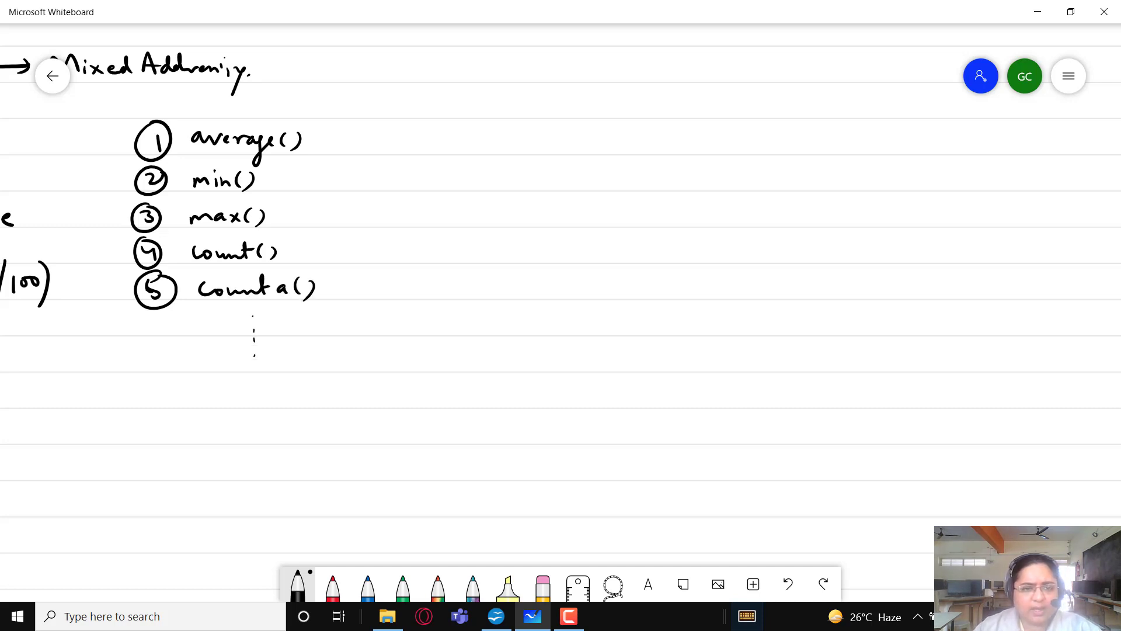
Switch back to OpenOffice Calc, enter =min(f5:f17) in H5 for the minimum amount, and widen column G to fit its labels.
{"action": "key", "text": "alt+Tab"}
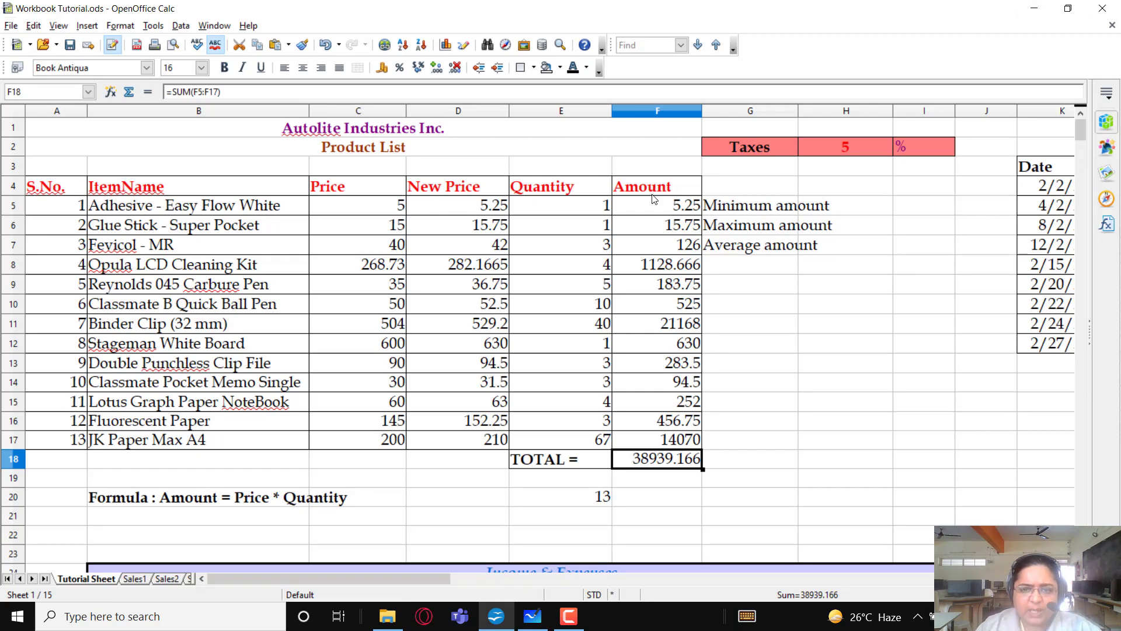
{"action": "left_click_drag", "start_coordinate": [663, 206], "coordinate": [687, 427]}
{"action": "left_click", "coordinate": [850, 208]}
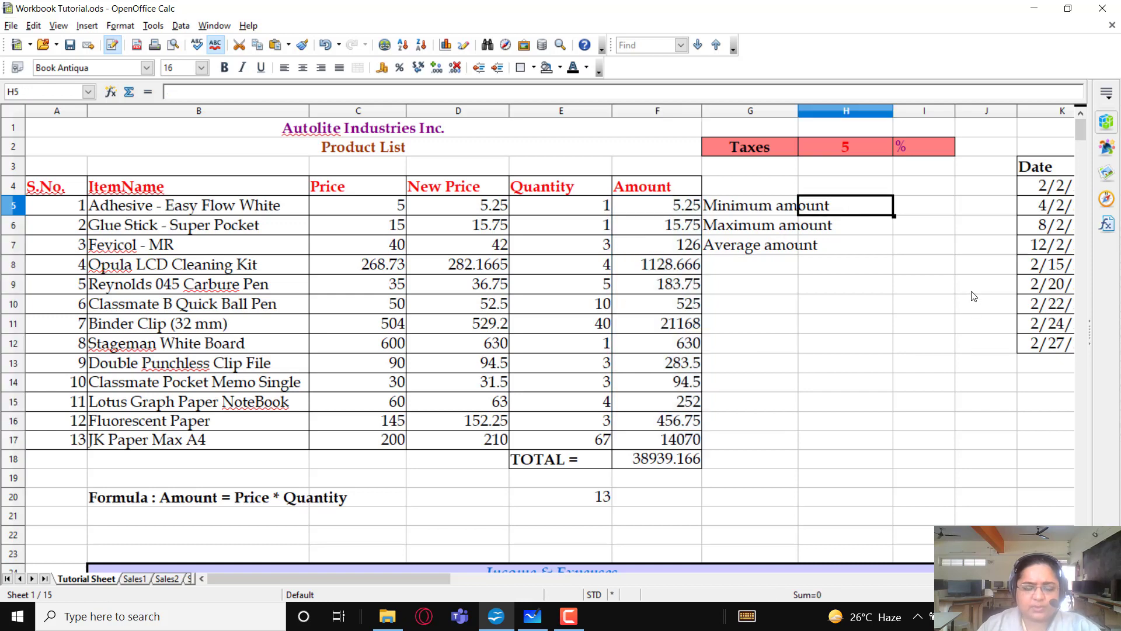
{"action": "type", "text": "=ma"}
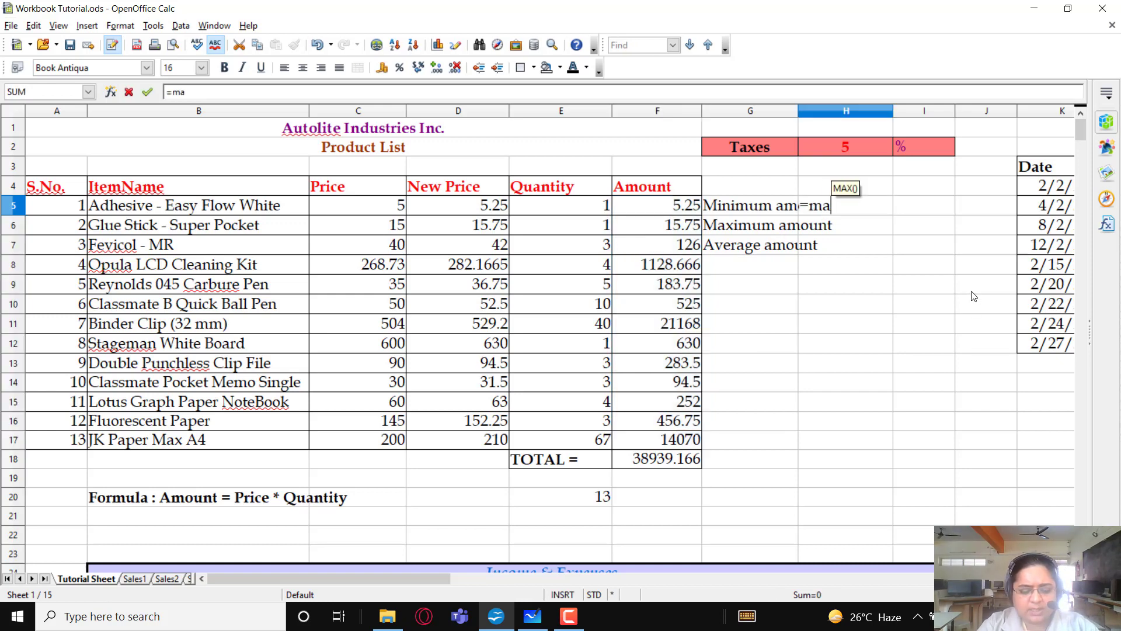
{"action": "key", "text": "BackSpace"}
{"action": "type", "text": "in("}
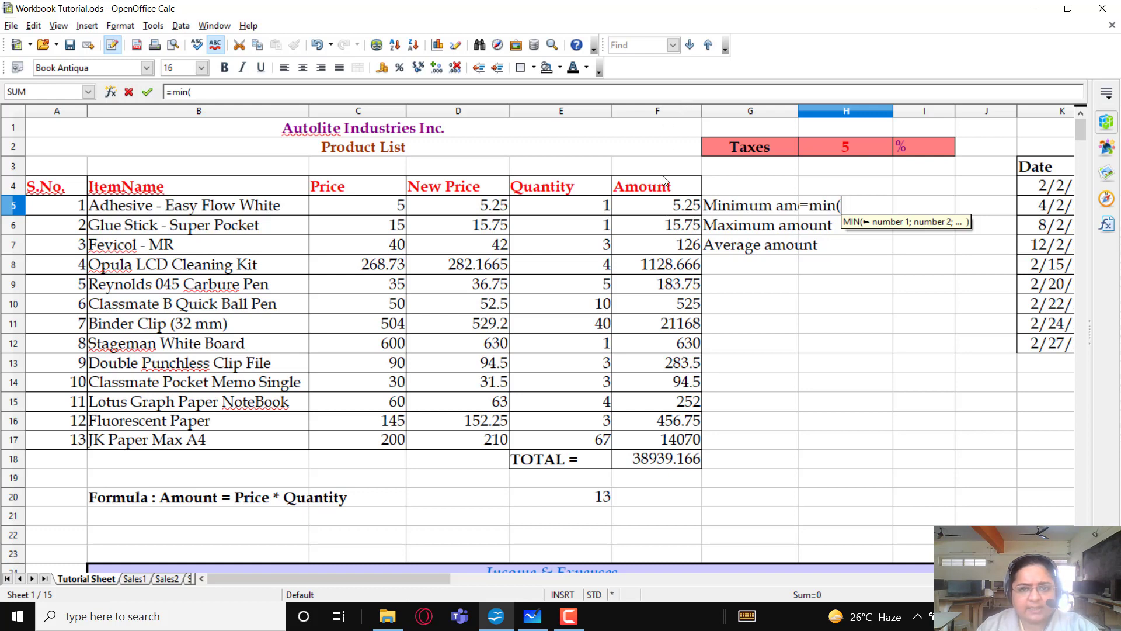
{"action": "type", "text": "f5:"}
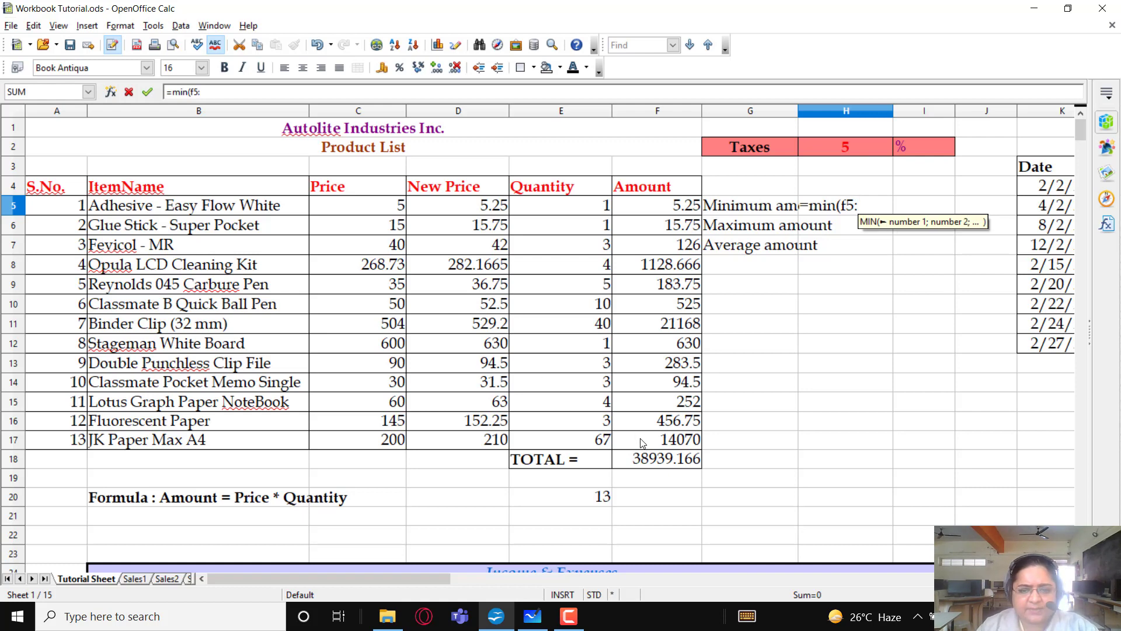
{"action": "type", "text": "f17"}
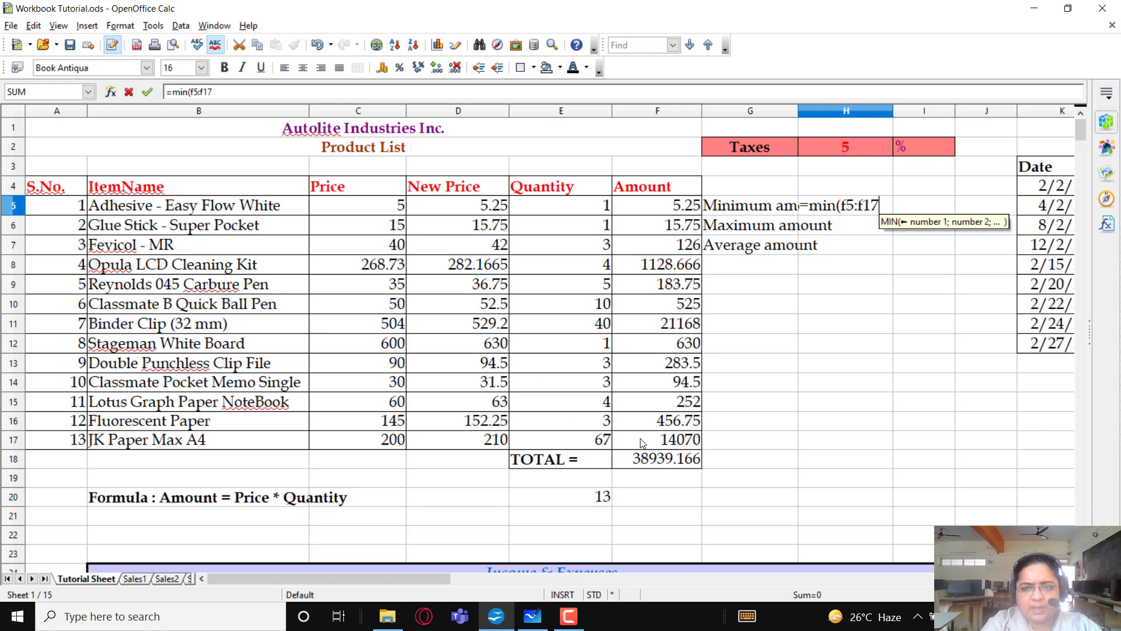
{"action": "type", "text": ")"}
{"action": "key", "text": "Return"}
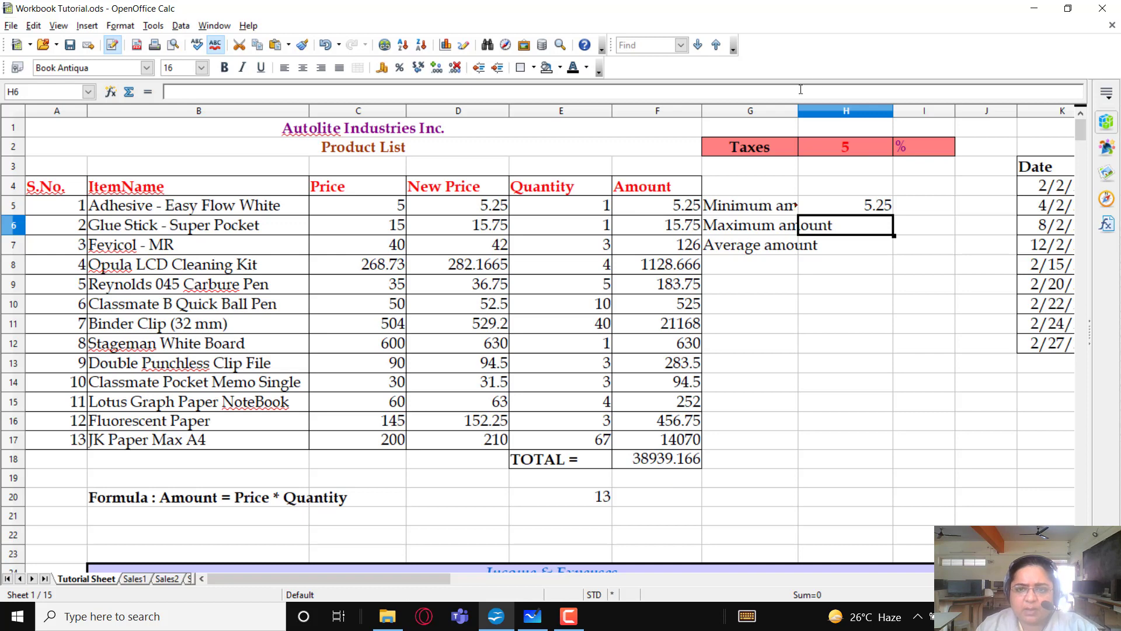
{"action": "left_click_drag", "start_coordinate": [799, 110], "coordinate": [862, 110]}
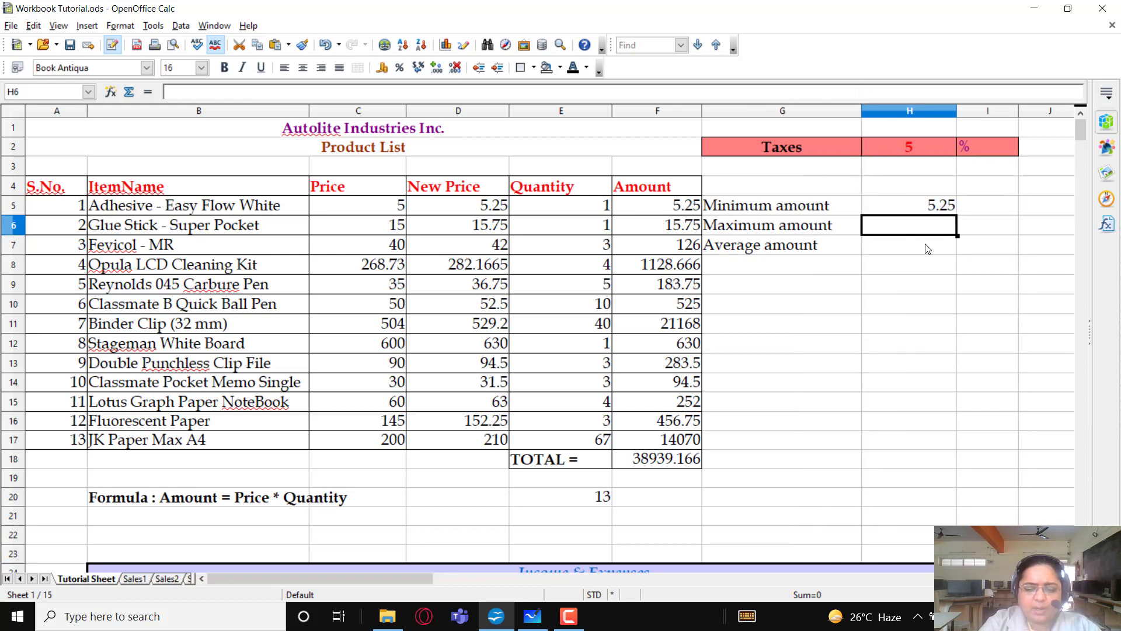
Begin a max() formula in H6 beside Maximum amount, with F5, the first Amount value, as its starting reference.
{"action": "type", "text": "=max("}
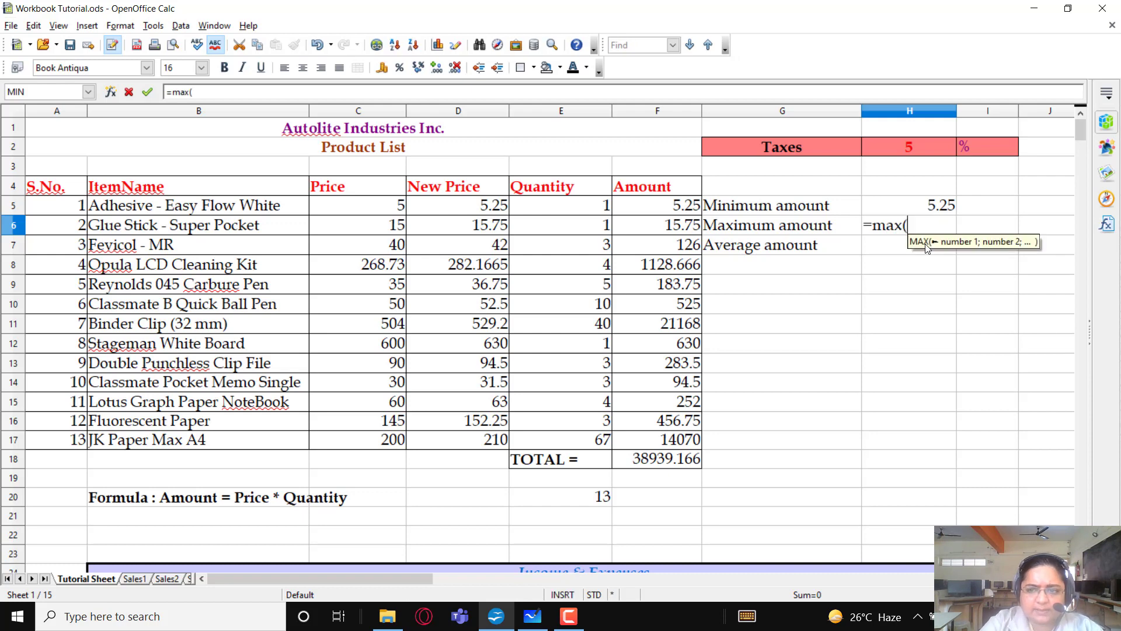
{"action": "key", "text": "Left"}
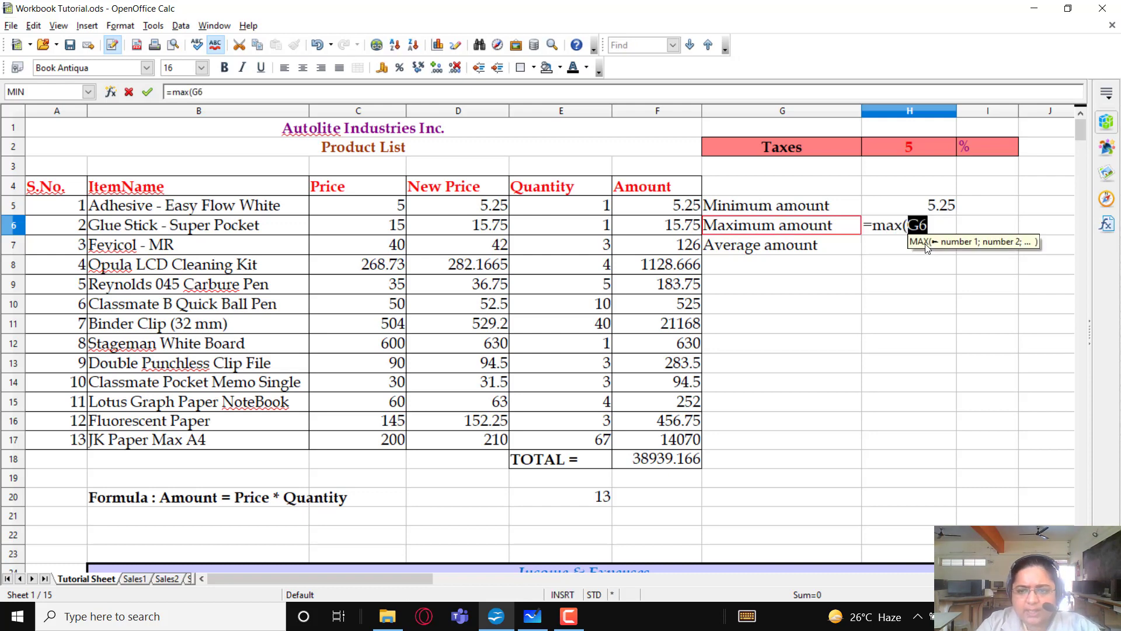
{"action": "key", "text": "Left"}
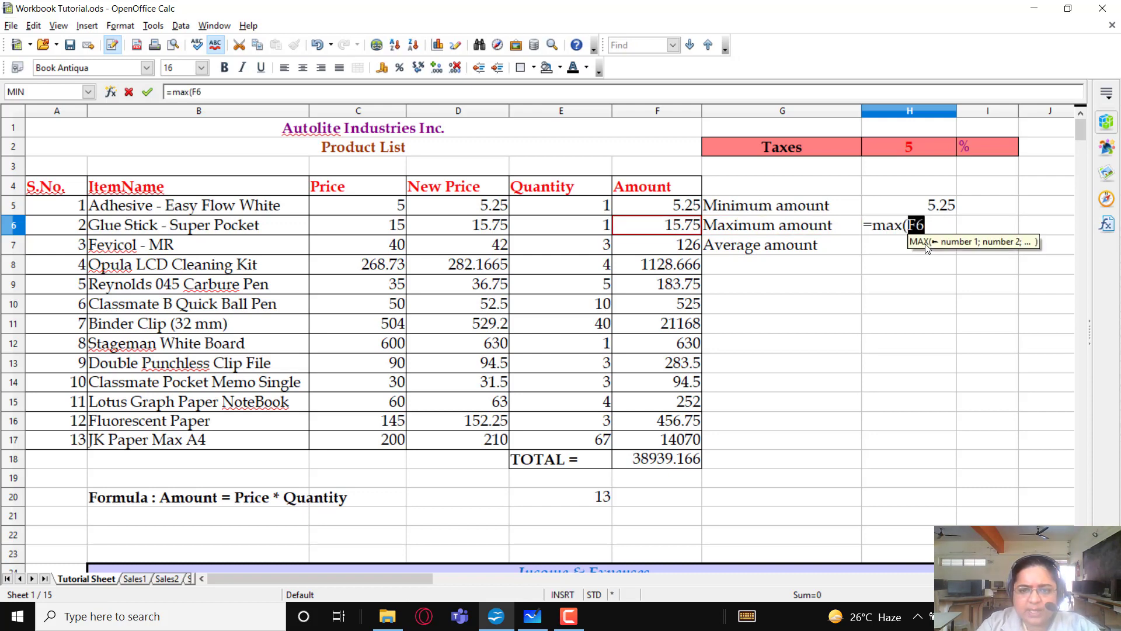
{"action": "key", "text": "Up"}
{"action": "key", "text": "shift+Down"}
{"action": "key", "text": "shift+Down"}
{"action": "key", "text": "shift+Down"}
{"action": "key", "text": "shift+Down"}
{"action": "key", "text": "shift+Down"}
{"action": "key", "text": "shift+Down"}
{"action": "key", "text": "shift+Down"}
{"action": "key", "text": "shift+Down"}
{"action": "key", "text": "shift+Down"}
{"action": "key", "text": "shift+Down"}
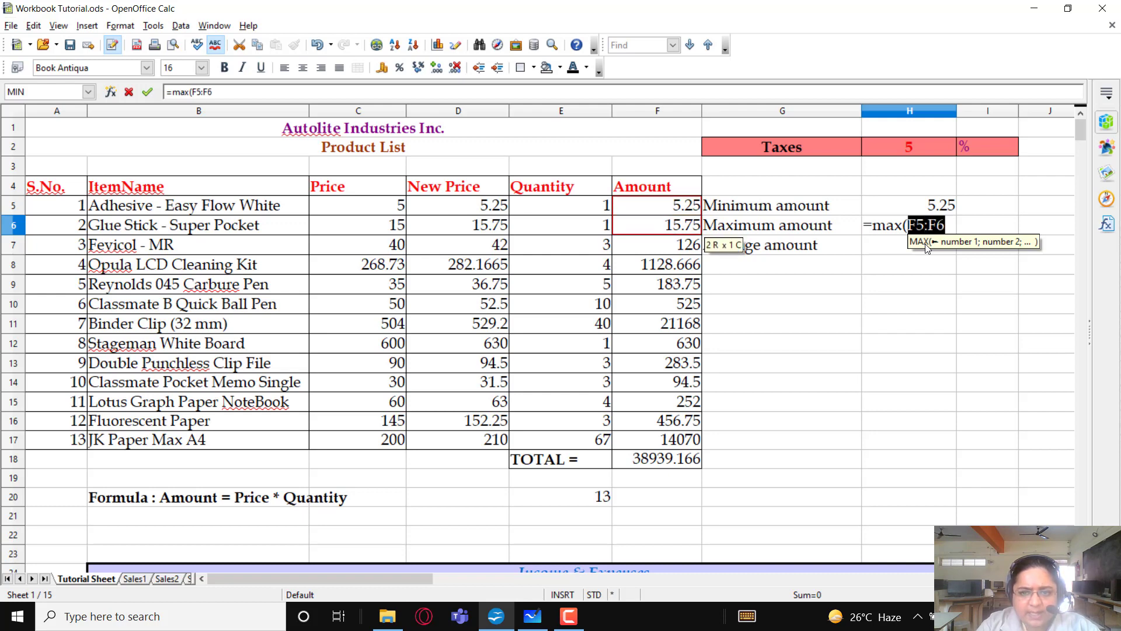
{"action": "key", "text": "shift+Down"}
{"action": "key", "text": "shift+Down"}
{"action": "key", "text": "shift+Down"}
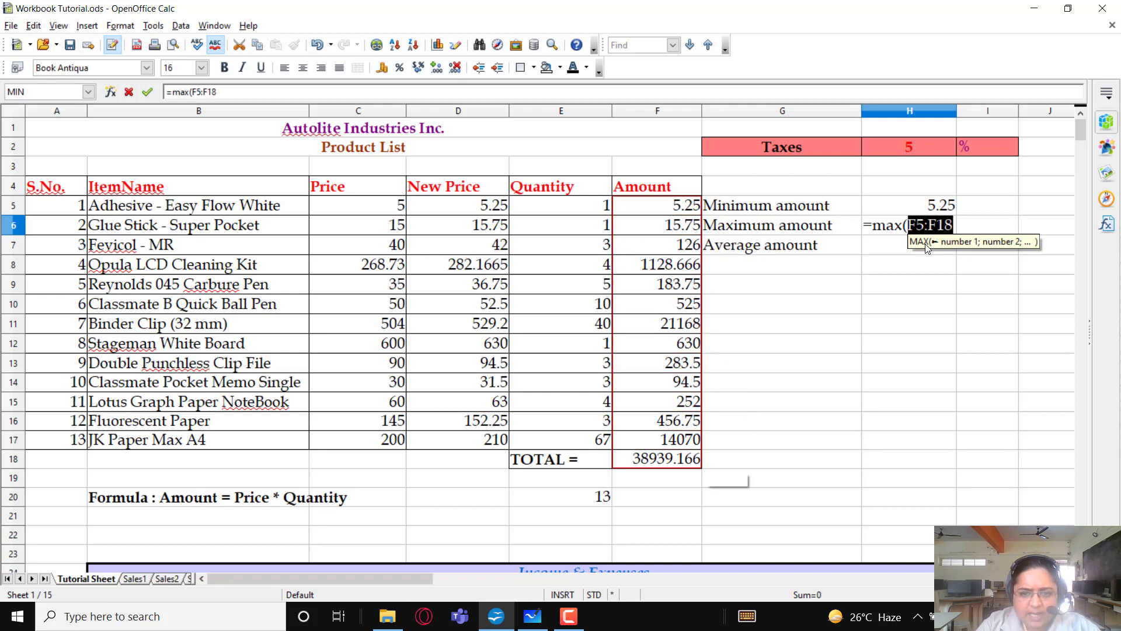
{"action": "key", "text": "shift+Up"}
{"action": "key", "text": "shift+Up"}
{"action": "key", "text": "shift+Up"}
{"action": "key", "text": "shift+Up"}
{"action": "key", "text": "shift+Up"}
{"action": "key", "text": "shift+Up"}
{"action": "key", "text": "shift+Up"}
{"action": "key", "text": "shift+Up"}
{"action": "key", "text": "shift+Up"}
{"action": "key", "text": "shift+Up"}
{"action": "key", "text": "shift+Up"}
{"action": "key", "text": "shift+Up"}
{"action": "key", "text": "shift+Up"}
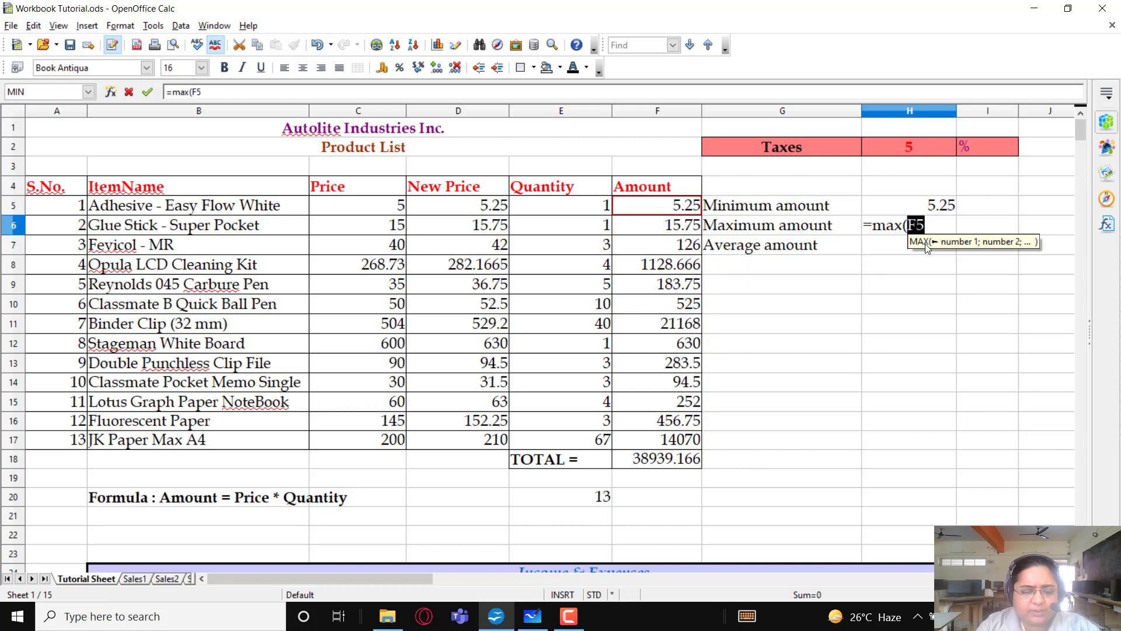
Set the max() range to the item amounts F5:F17 and enter the completed formula =max(F5:F17) in H6.
{"action": "key", "text": "Down"}
{"action": "key", "text": "Down"}
{"action": "key", "text": "Down"}
{"action": "key", "text": "Down"}
{"action": "key", "text": "Down"}
{"action": "key", "text": "Down"}
{"action": "key", "text": "Down"}
{"action": "key", "text": "Down"}
{"action": "key", "text": "Down"}
{"action": "key", "text": "Down"}
{"action": "key", "text": "Down"}
{"action": "key", "text": "Down"}
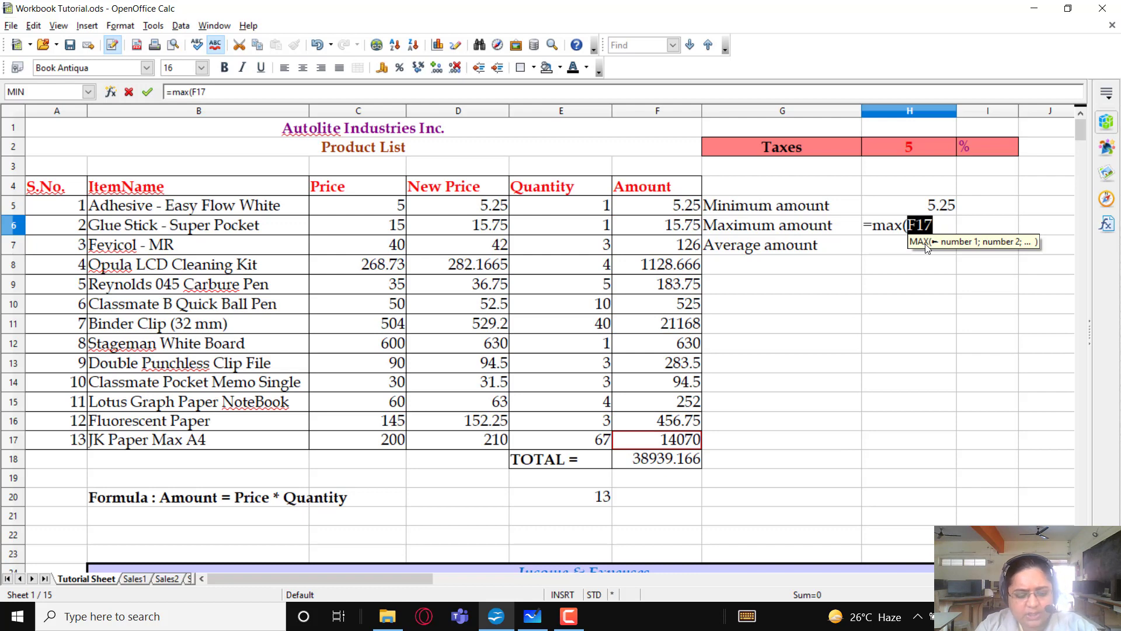
{"action": "key", "text": "shift+Up"}
{"action": "key", "text": "shift+Up"}
{"action": "key", "text": "shift+Up"}
{"action": "key", "text": "shift+Up"}
{"action": "key", "text": "shift+Up"}
{"action": "key", "text": "shift+Up"}
{"action": "key", "text": "shift+Up"}
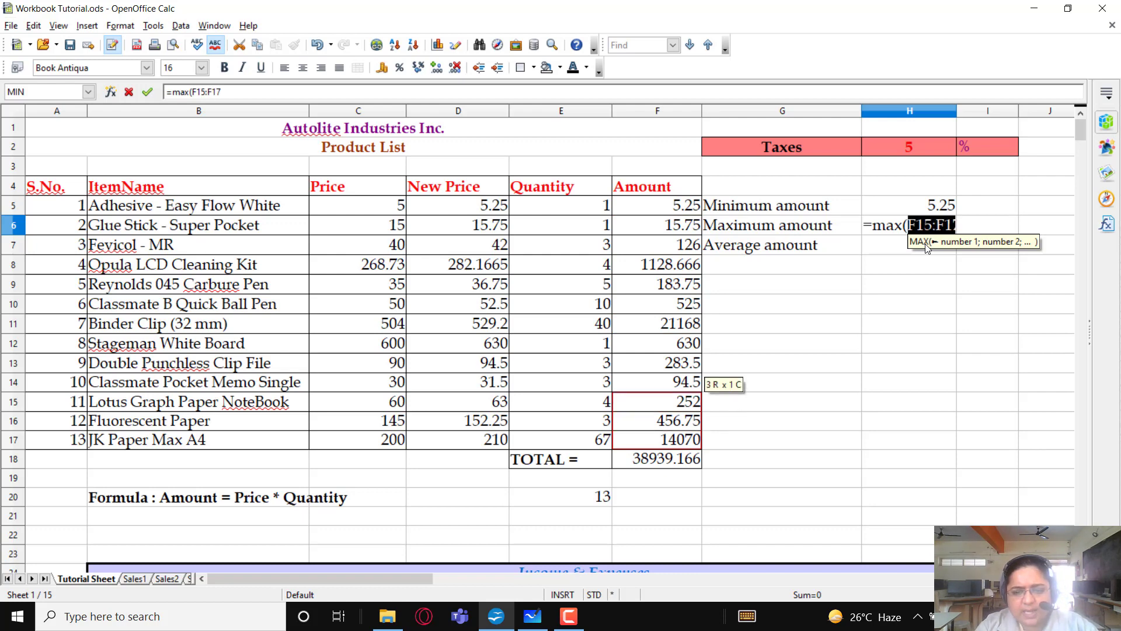
{"action": "key", "text": "shift+Up"}
{"action": "key", "text": "shift+Up"}
{"action": "key", "text": "shift+Up"}
{"action": "key", "text": "shift+Up"}
{"action": "key", "text": "shift+Up"}
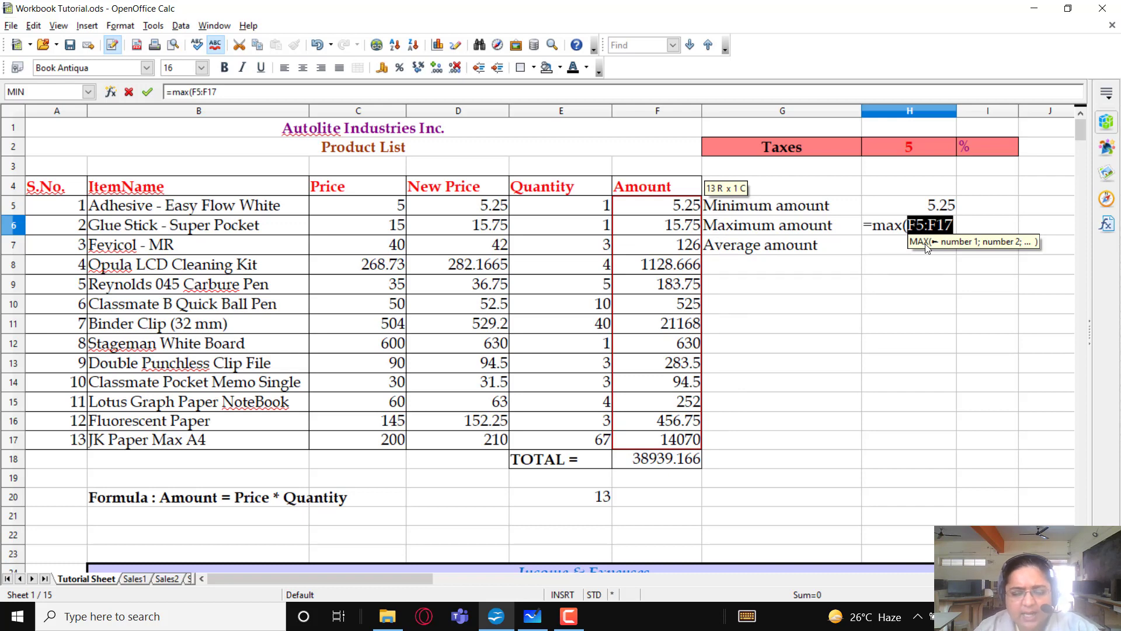
{"action": "type", "text": ")"}
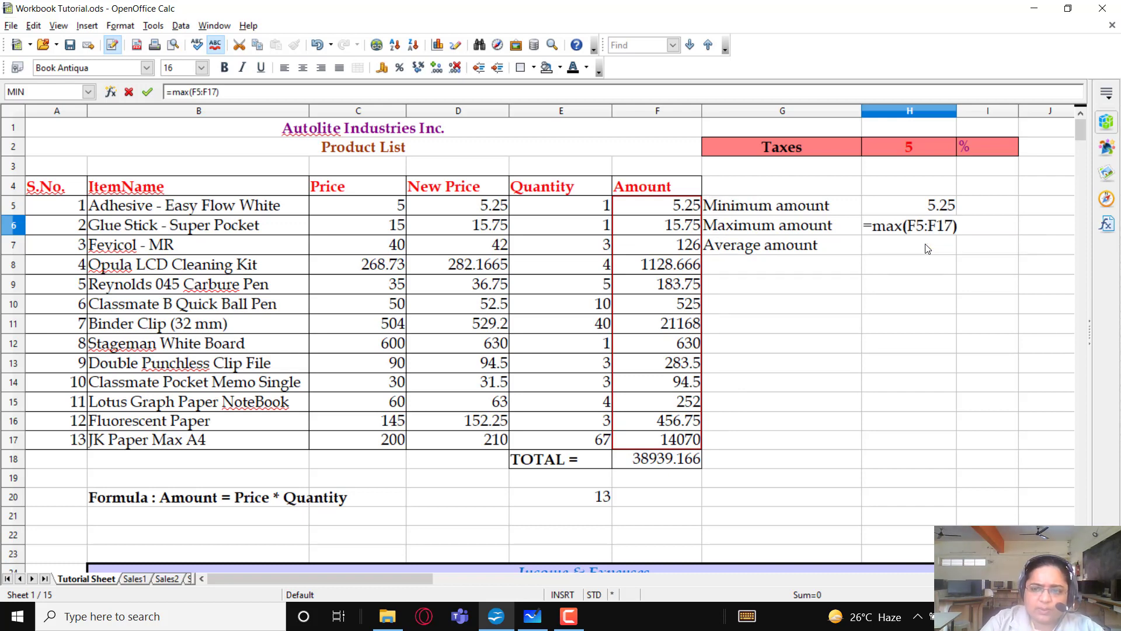
{"action": "key", "text": "Return"}
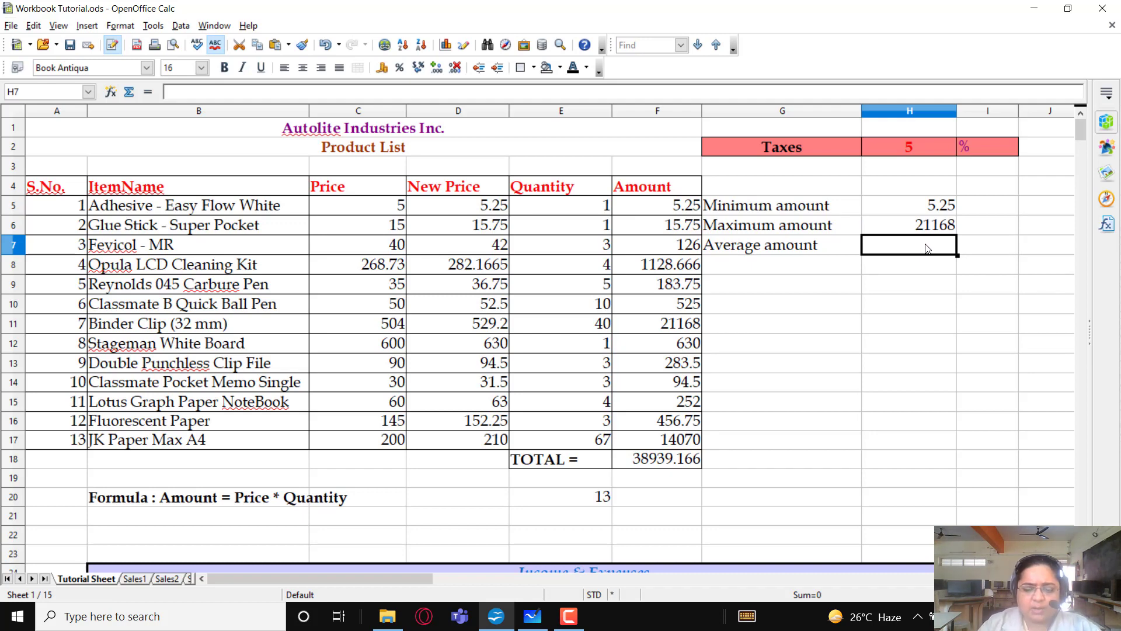
Enter =average(F5:F17) in H7 beside Average amount to average the item amounts.
{"action": "type", "text": "="}
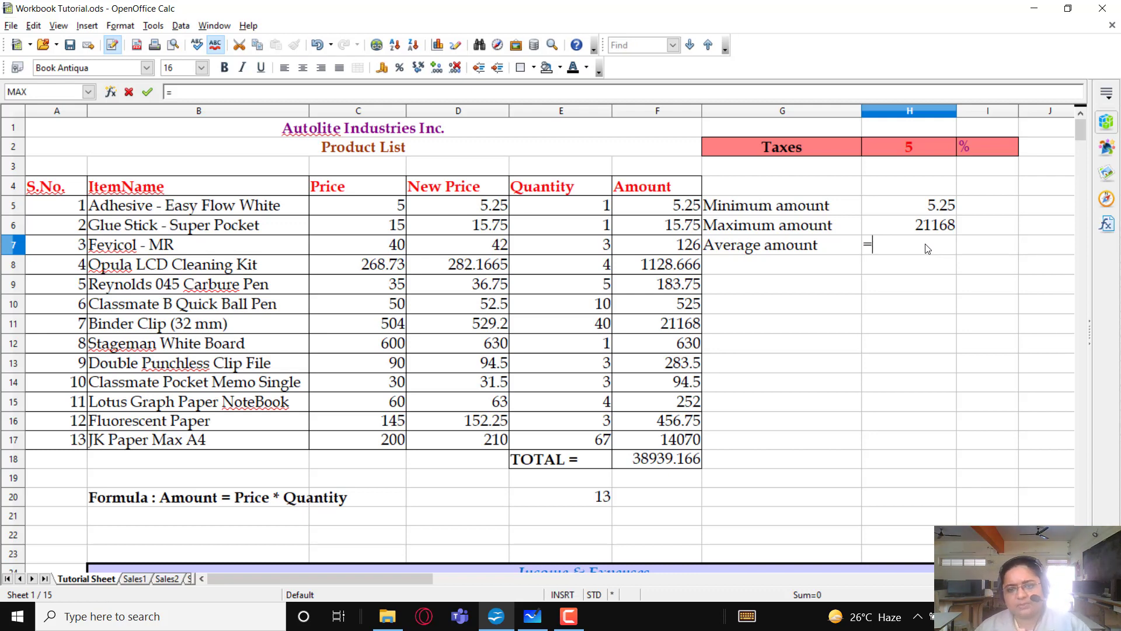
{"action": "type", "text": "aver"}
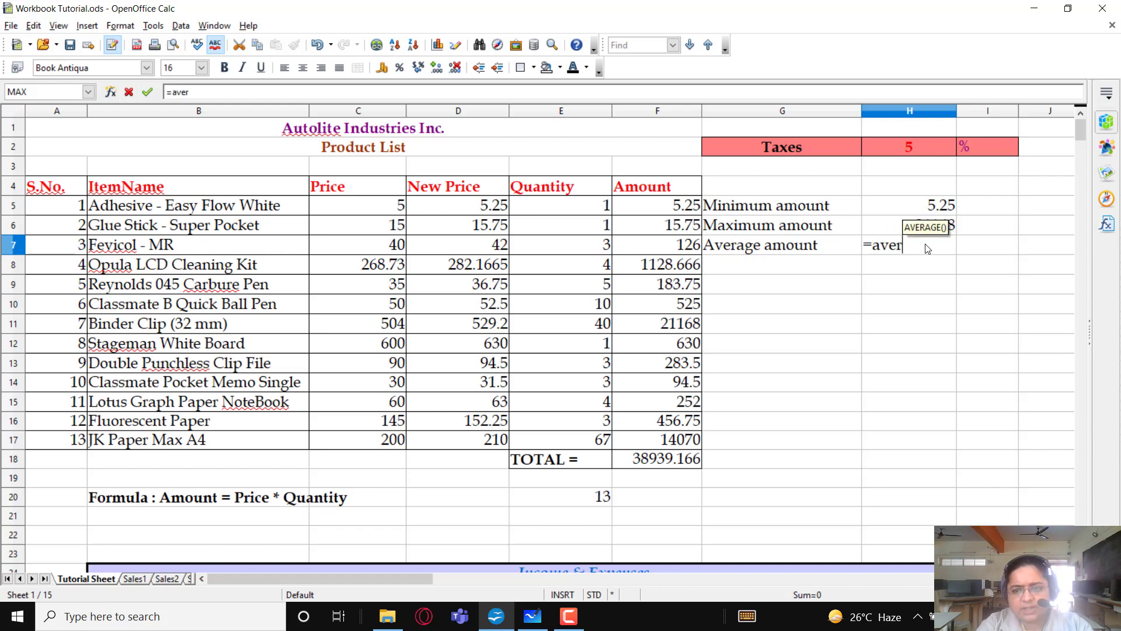
{"action": "type", "text": "age("}
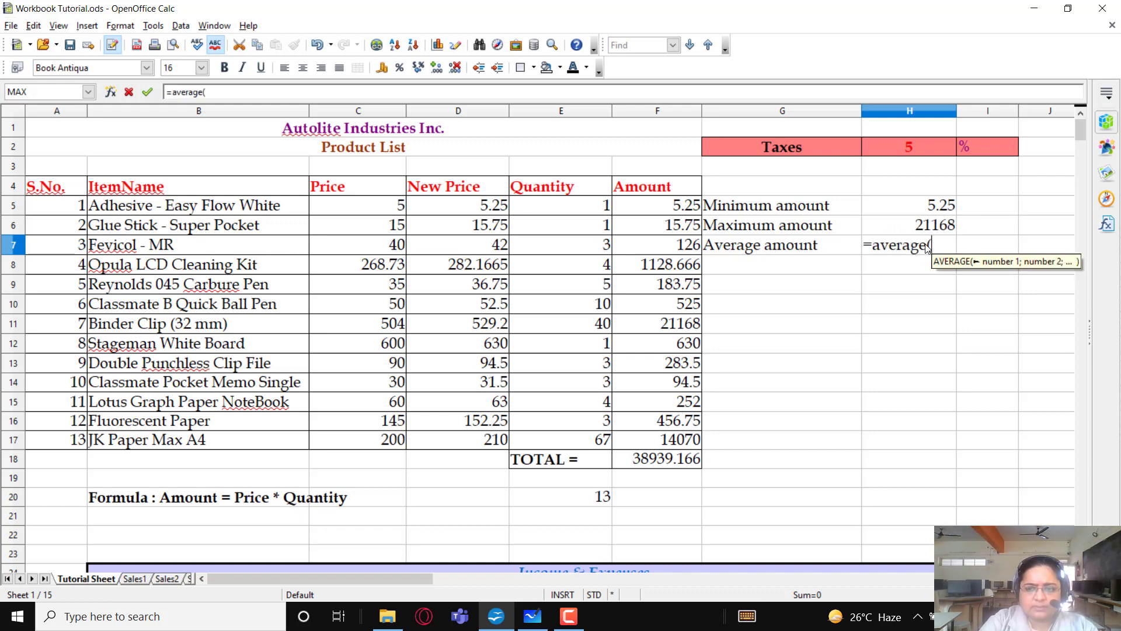
{"action": "key", "text": "Left"}
{"action": "key", "text": "Left"}
{"action": "key", "text": "Left"}
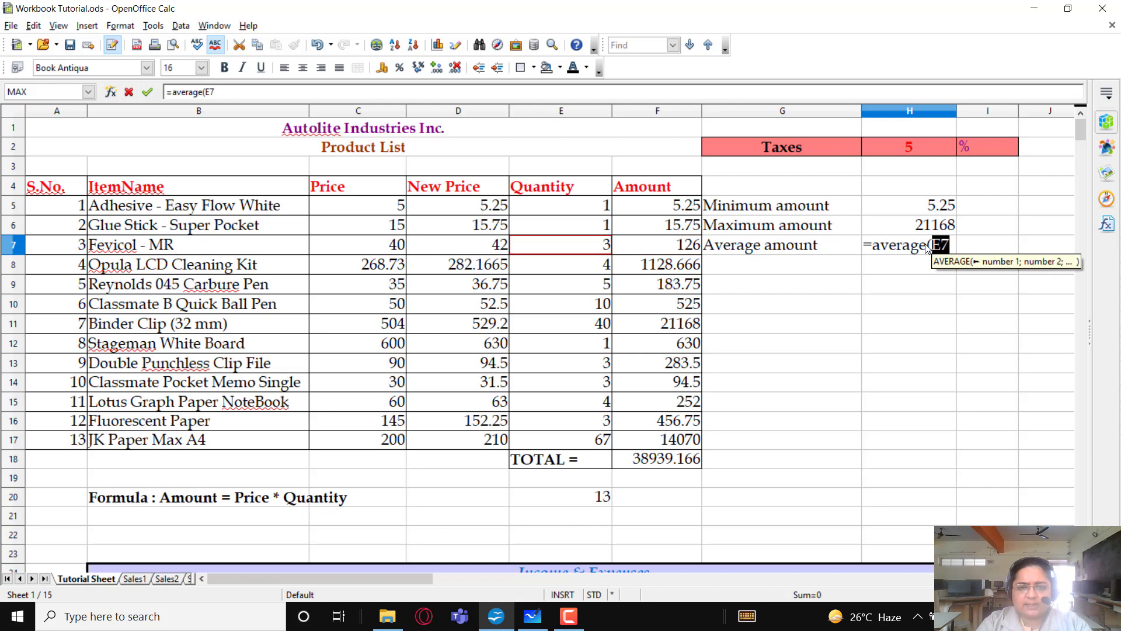
{"action": "key", "text": "Right"}
{"action": "key", "text": "Up"}
{"action": "key", "text": "Up"}
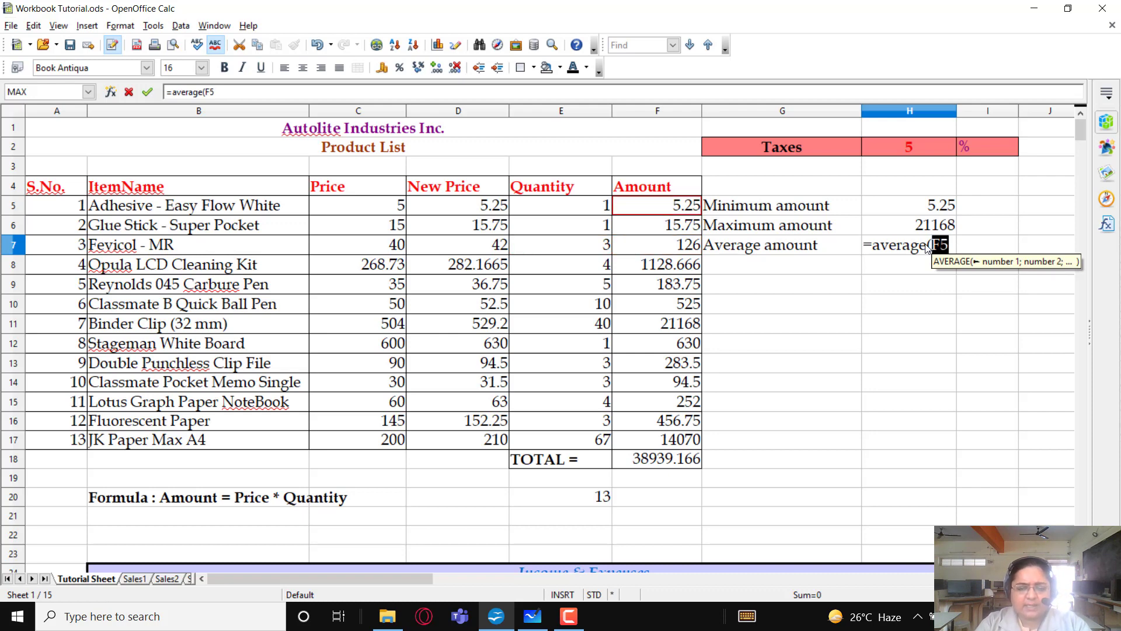
{"action": "key", "text": "shift+Down"}
{"action": "key", "text": "shift+Down"}
{"action": "key", "text": "shift+Down"}
{"action": "key", "text": "shift+Down"}
{"action": "key", "text": "shift+Down"}
{"action": "key", "text": "shift+Down"}
{"action": "key", "text": "shift+Down"}
{"action": "key", "text": "shift+Down"}
{"action": "key", "text": "shift+Down"}
{"action": "key", "text": "shift+Down"}
{"action": "key", "text": "shift+Down"}
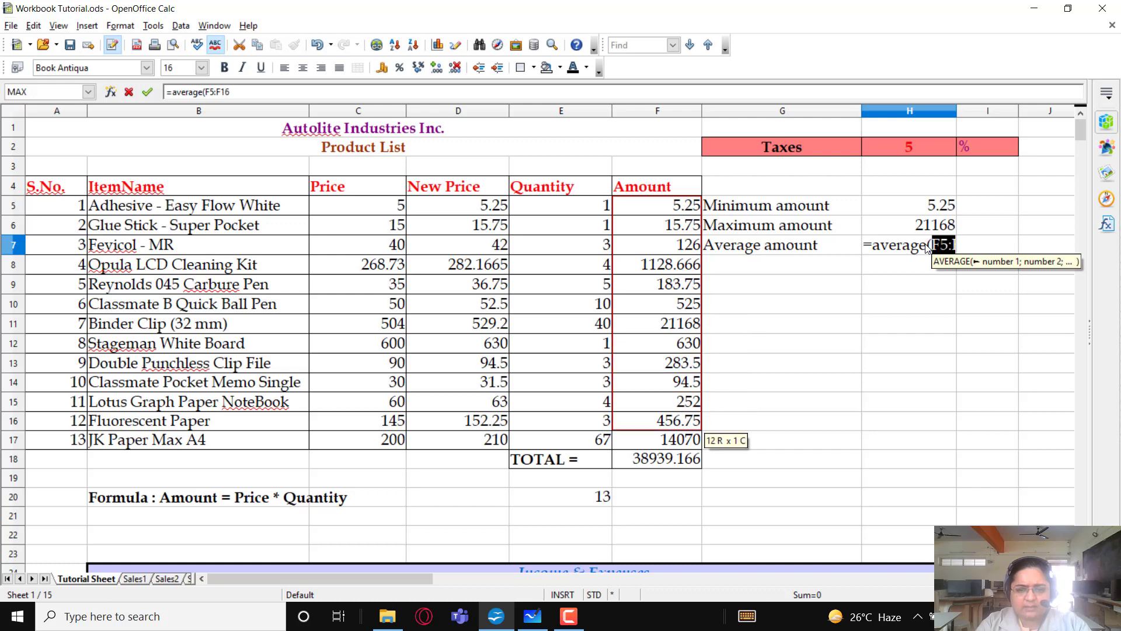
{"action": "key", "text": "shift+Down"}
{"action": "type", "text": ")"}
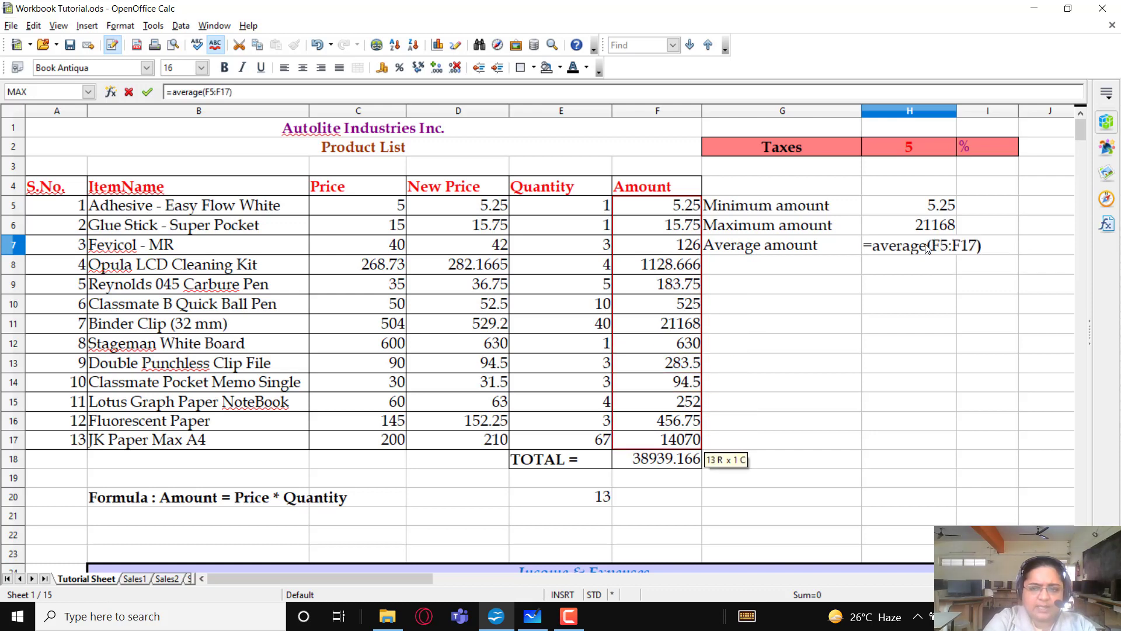
{"action": "key", "text": "Return"}
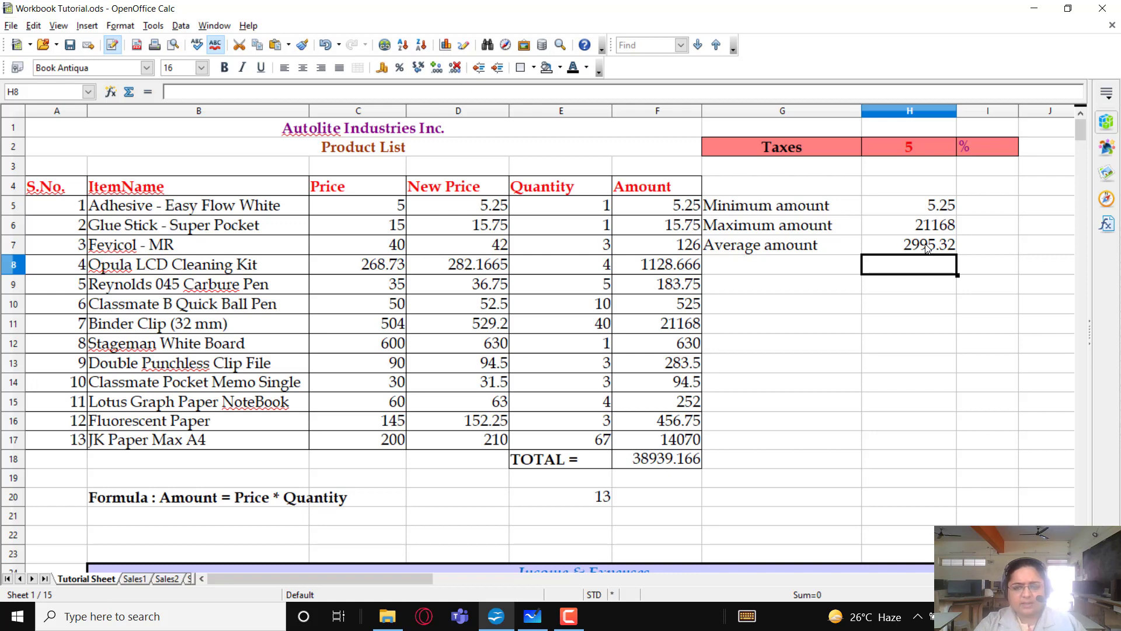
Switch to Microsoft Whiteboard and draw small arrows pointing to list entries 4 count() and 5 counta().
{"action": "key", "text": "Left"}
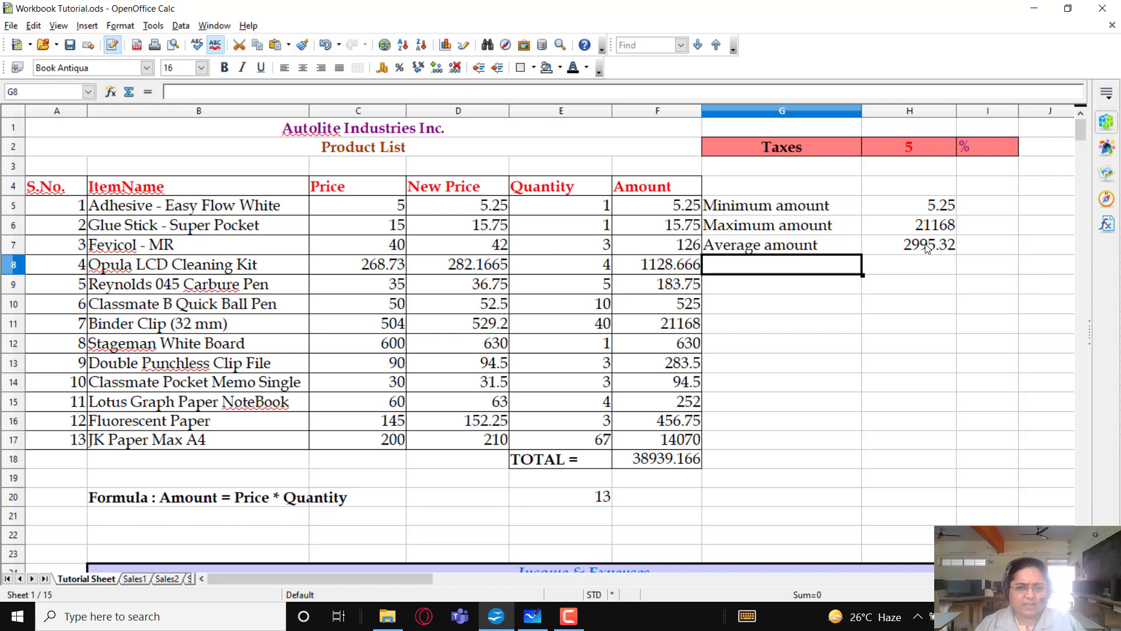
{"action": "key", "text": "alt+Tab"}
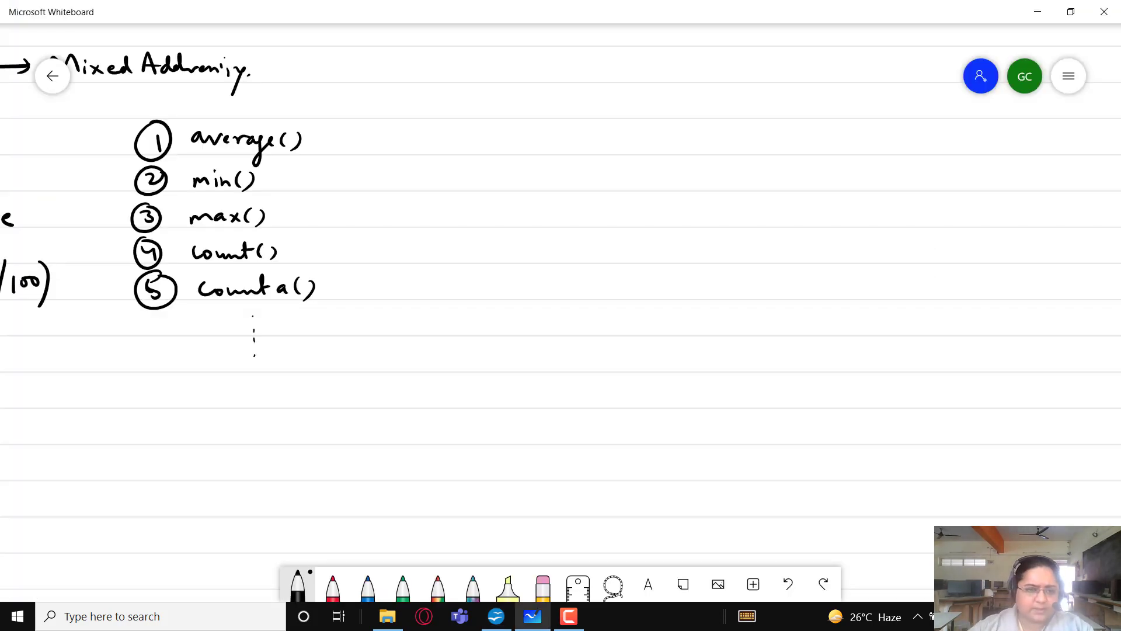
{"action": "mouse_move", "coordinate": [101, 250]}
{"action": "left_mouse_down"}
{"action": "mouse_move", "coordinate": [130, 251]}
{"action": "mouse_move", "coordinate": [122, 294]}
{"action": "left_mouse_up"}
{"action": "left_click_drag", "start_coordinate": [116, 290], "coordinate": [117, 300]}
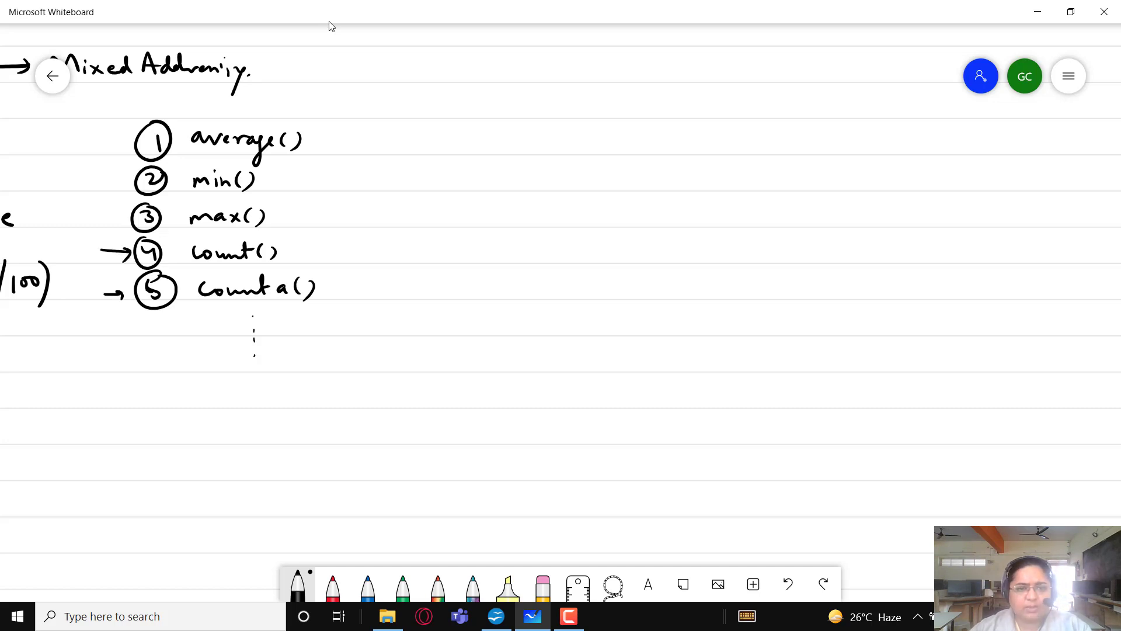
Handwrite the heading "count() – ?" with a circled 4 in the blank area beside the function list.
{"action": "left_click_drag", "start_coordinate": [433, 135], "coordinate": [446, 145]}
{"action": "left_click_drag", "start_coordinate": [442, 133], "coordinate": [439, 154]}
{"action": "mouse_move", "coordinate": [445, 119]}
{"action": "left_mouse_down"}
{"action": "mouse_move", "coordinate": [429, 164]}
{"action": "mouse_move", "coordinate": [450, 122]}
{"action": "mouse_move", "coordinate": [495, 147]}
{"action": "mouse_move", "coordinate": [546, 143]}
{"action": "left_mouse_up"}
{"action": "mouse_move", "coordinate": [556, 125]}
{"action": "left_mouse_down"}
{"action": "mouse_move", "coordinate": [561, 144]}
{"action": "mouse_move", "coordinate": [597, 133]}
{"action": "left_mouse_up"}
{"action": "mouse_move", "coordinate": [602, 121]}
{"action": "left_mouse_down"}
{"action": "mouse_move", "coordinate": [613, 118]}
{"action": "mouse_move", "coordinate": [607, 144]}
{"action": "left_mouse_up"}
{"action": "left_click", "coordinate": [605, 156]}
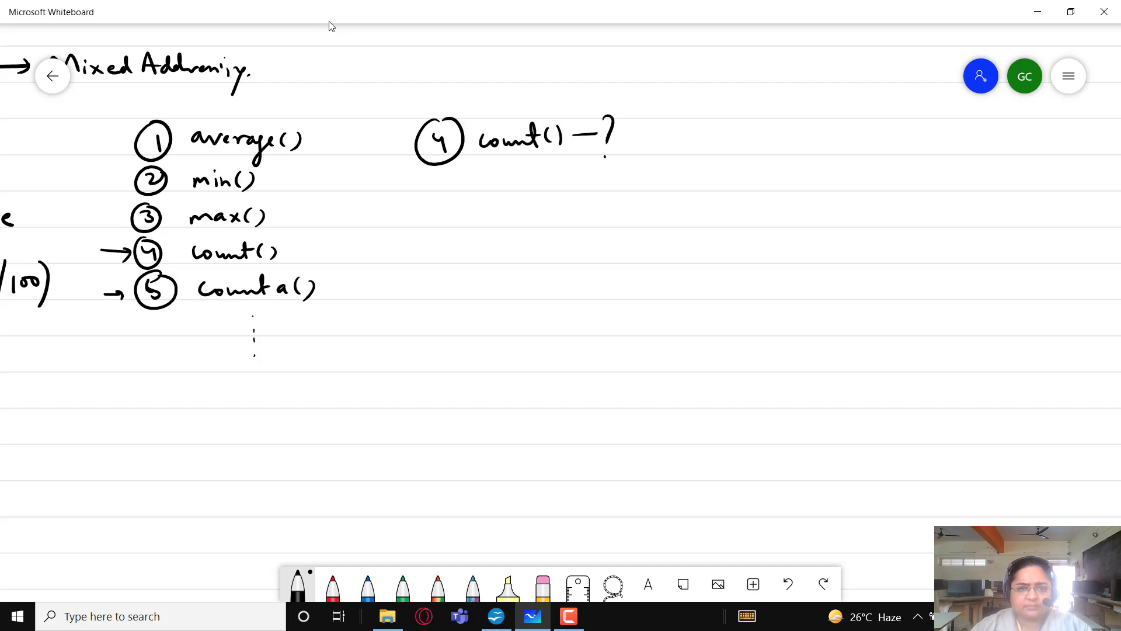
Draw a bent arrow from the count() heading and handwrite the explanation "counts only numeric values." at its end.
{"action": "mouse_move", "coordinate": [474, 169]}
{"action": "left_mouse_down"}
{"action": "mouse_move", "coordinate": [506, 201]}
{"action": "mouse_move", "coordinate": [500, 211]}
{"action": "mouse_move", "coordinate": [561, 215]}
{"action": "left_mouse_up"}
{"action": "mouse_move", "coordinate": [565, 198]}
{"action": "left_mouse_down"}
{"action": "mouse_move", "coordinate": [567, 214]}
{"action": "mouse_move", "coordinate": [575, 205]}
{"action": "left_mouse_up"}
{"action": "mouse_move", "coordinate": [584, 205]}
{"action": "left_mouse_down"}
{"action": "mouse_move", "coordinate": [577, 216]}
{"action": "mouse_move", "coordinate": [609, 214]}
{"action": "left_mouse_up"}
{"action": "left_click", "coordinate": [606, 211]}
{"action": "mouse_move", "coordinate": [614, 215]}
{"action": "left_mouse_down"}
{"action": "mouse_move", "coordinate": [635, 212]}
{"action": "mouse_move", "coordinate": [640, 194]}
{"action": "left_mouse_up"}
{"action": "mouse_move", "coordinate": [640, 194]}
{"action": "left_mouse_down"}
{"action": "mouse_move", "coordinate": [655, 209]}
{"action": "mouse_move", "coordinate": [647, 245]}
{"action": "mouse_move", "coordinate": [692, 215]}
{"action": "left_mouse_up"}
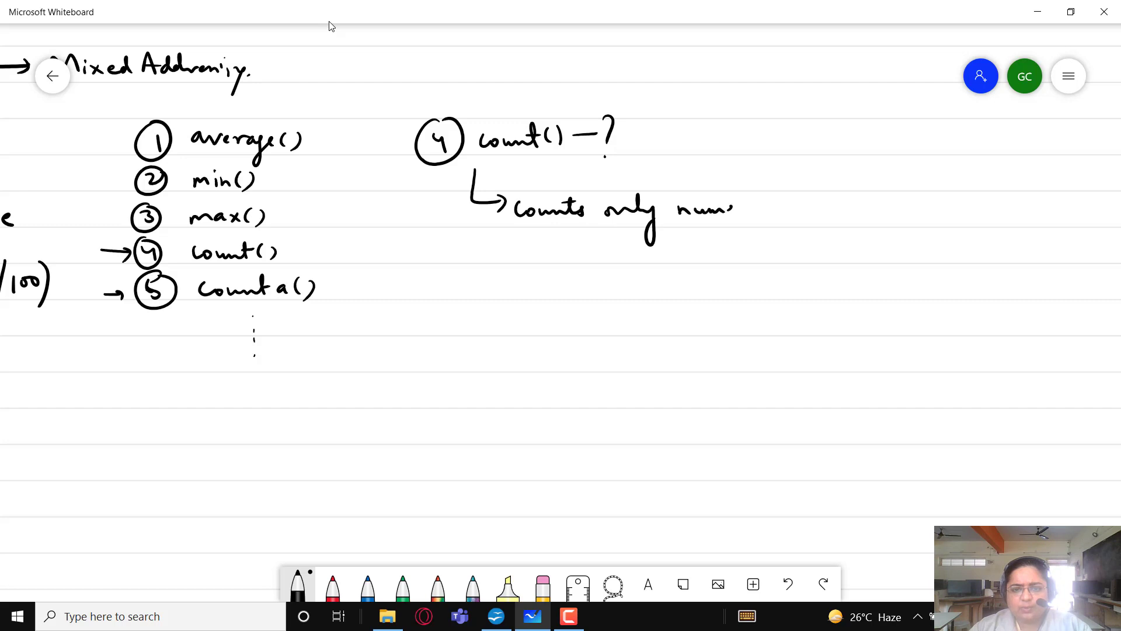
{"action": "mouse_move", "coordinate": [775, 206]}
{"action": "left_mouse_down"}
{"action": "mouse_move", "coordinate": [810, 197]}
{"action": "mouse_move", "coordinate": [844, 211]}
{"action": "left_mouse_up"}
{"action": "left_click", "coordinate": [851, 207]}
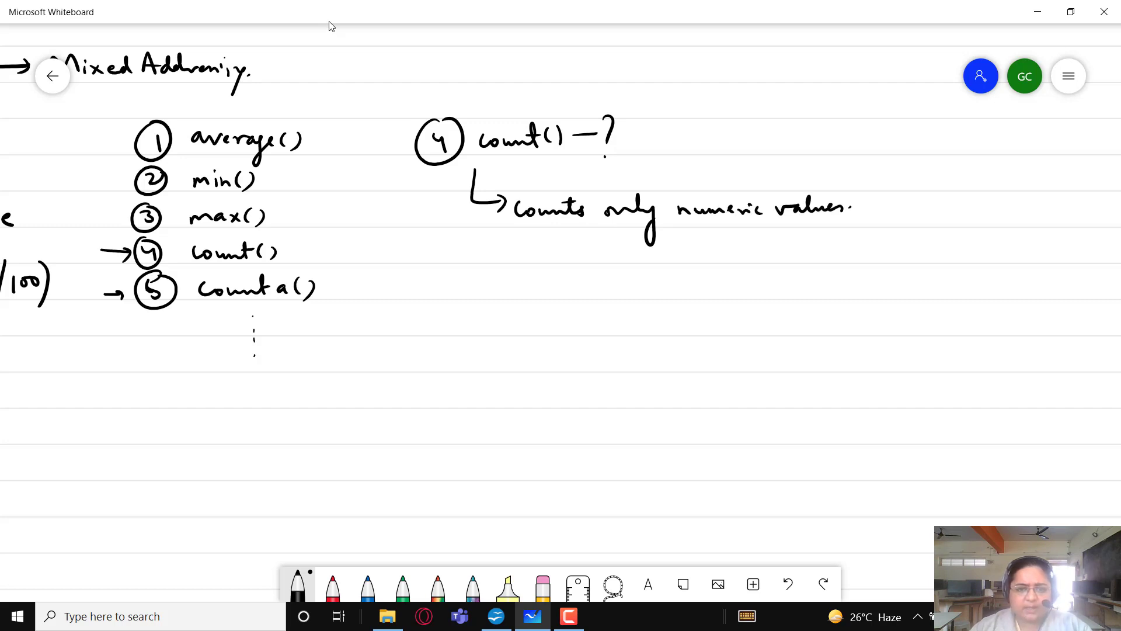
Handwrite "int, real no." under the count() explanation as examples of numeric values.
{"action": "left_click", "coordinate": [531, 248]}
{"action": "left_click_drag", "start_coordinate": [531, 253], "coordinate": [563, 259]}
{"action": "left_click_drag", "start_coordinate": [553, 249], "coordinate": [696, 253]}
{"action": "left_click", "coordinate": [713, 257]}
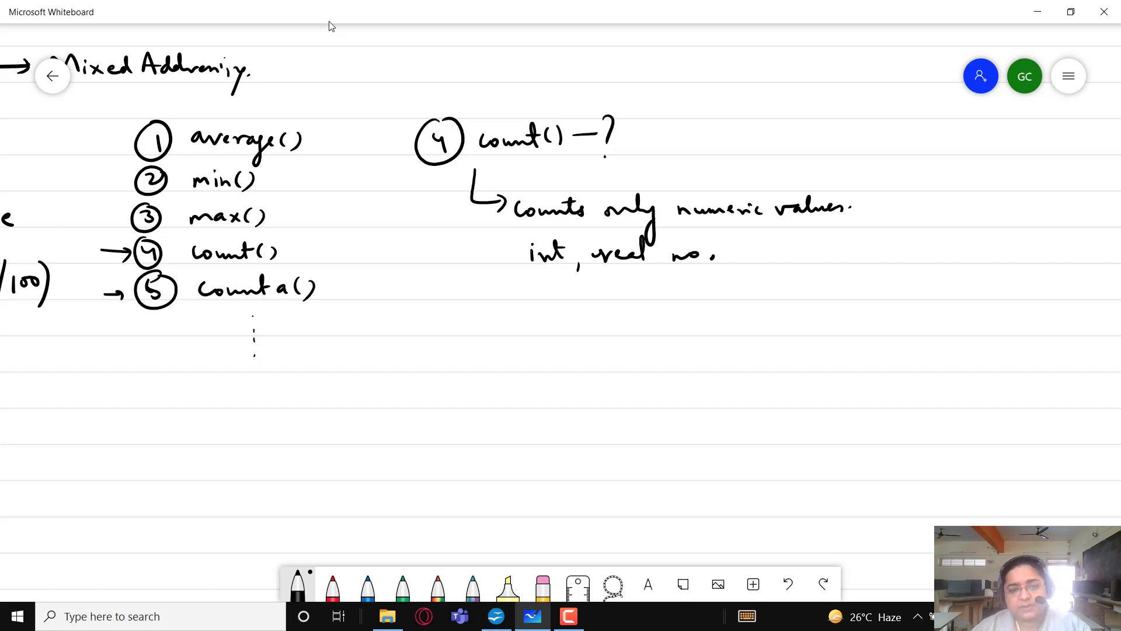
Below the count() notes, handwrite a circled 5 with "counta()" and an arrow to "all types of values.".
{"action": "mouse_move", "coordinate": [436, 305]}
{"action": "left_mouse_down"}
{"action": "mouse_move", "coordinate": [427, 334]}
{"action": "mouse_move", "coordinate": [444, 328]}
{"action": "mouse_move", "coordinate": [451, 306]}
{"action": "mouse_move", "coordinate": [494, 331]}
{"action": "mouse_move", "coordinate": [542, 328]}
{"action": "left_mouse_up"}
{"action": "left_click_drag", "start_coordinate": [535, 318], "coordinate": [566, 327]}
{"action": "mouse_move", "coordinate": [579, 316]}
{"action": "left_mouse_down"}
{"action": "mouse_move", "coordinate": [584, 330]}
{"action": "mouse_move", "coordinate": [639, 320]}
{"action": "left_mouse_up"}
{"action": "mouse_move", "coordinate": [633, 313]}
{"action": "left_mouse_down"}
{"action": "mouse_move", "coordinate": [634, 327]}
{"action": "mouse_move", "coordinate": [692, 307]}
{"action": "mouse_move", "coordinate": [730, 327]}
{"action": "left_mouse_up"}
{"action": "mouse_move", "coordinate": [728, 320]}
{"action": "left_mouse_down"}
{"action": "mouse_move", "coordinate": [755, 322]}
{"action": "mouse_move", "coordinate": [759, 343]}
{"action": "mouse_move", "coordinate": [780, 326]}
{"action": "mouse_move", "coordinate": [800, 352]}
{"action": "mouse_move", "coordinate": [838, 318]}
{"action": "mouse_move", "coordinate": [862, 324]}
{"action": "left_mouse_up"}
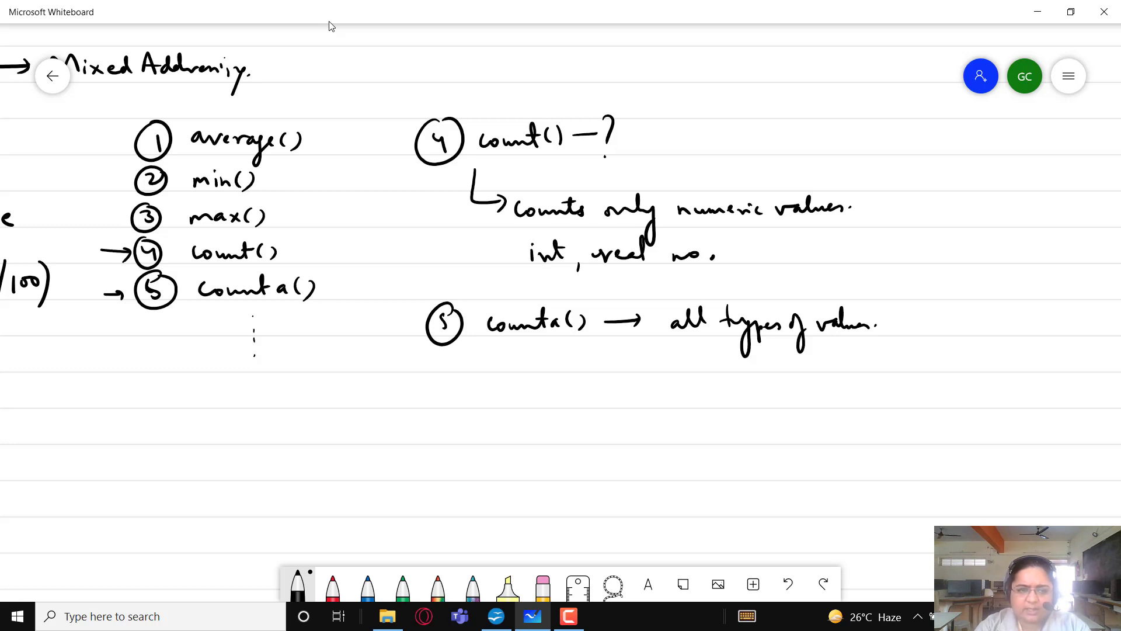
Switch back to OpenOffice Calc and replace the existing formula in E20 with the label "Total items=".
{"action": "key", "text": "alt+Tab"}
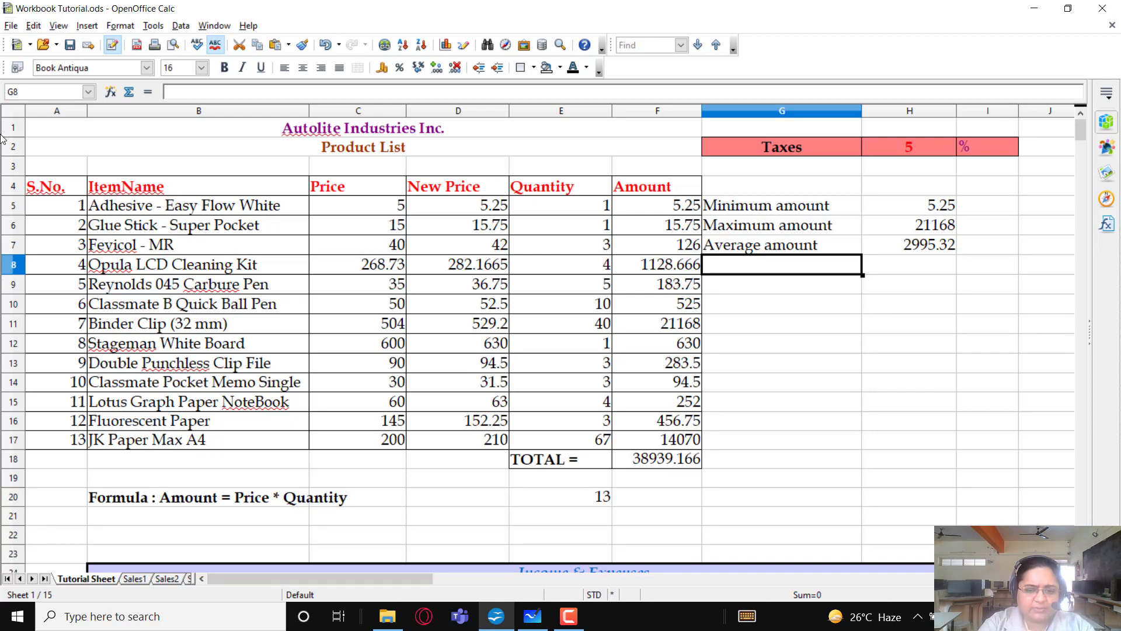
{"action": "key", "text": "Down"}
{"action": "key", "text": "Down"}
{"action": "key", "text": "Down"}
{"action": "key", "text": "Down"}
{"action": "key", "text": "Down"}
{"action": "key", "text": "Down"}
{"action": "key", "text": "Down"}
{"action": "key", "text": "Down"}
{"action": "key", "text": "Down"}
{"action": "key", "text": "Down"}
{"action": "key", "text": "Down"}
{"action": "key", "text": "Down"}
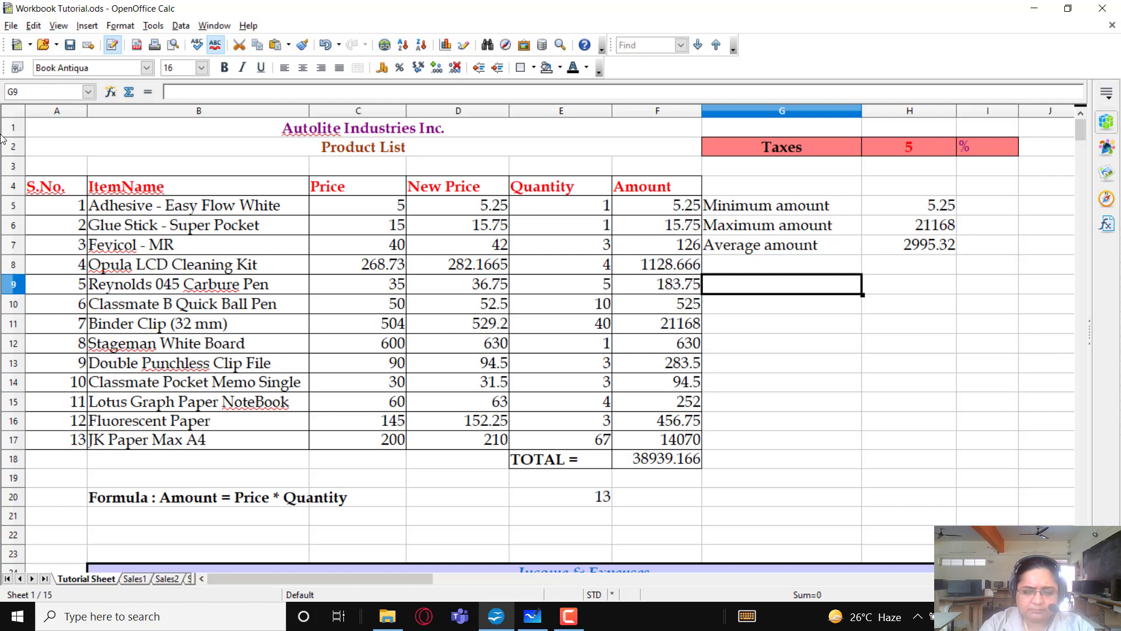
{"action": "key", "text": "Left"}
{"action": "key", "text": "Left"}
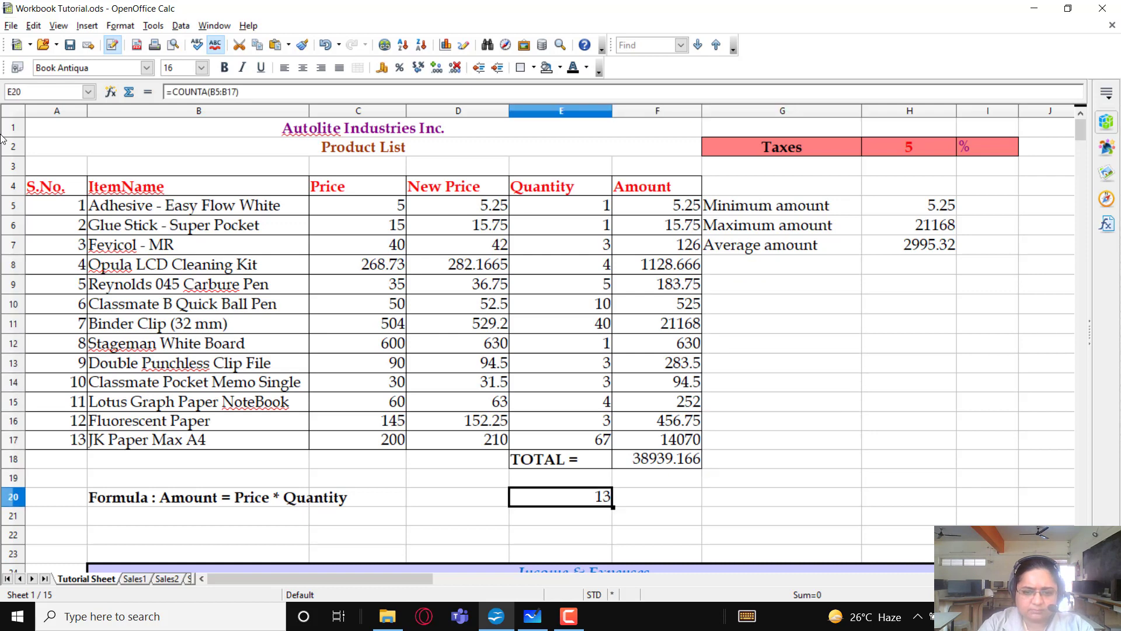
{"action": "key", "text": "BackSpace"}
{"action": "key", "text": "Return"}
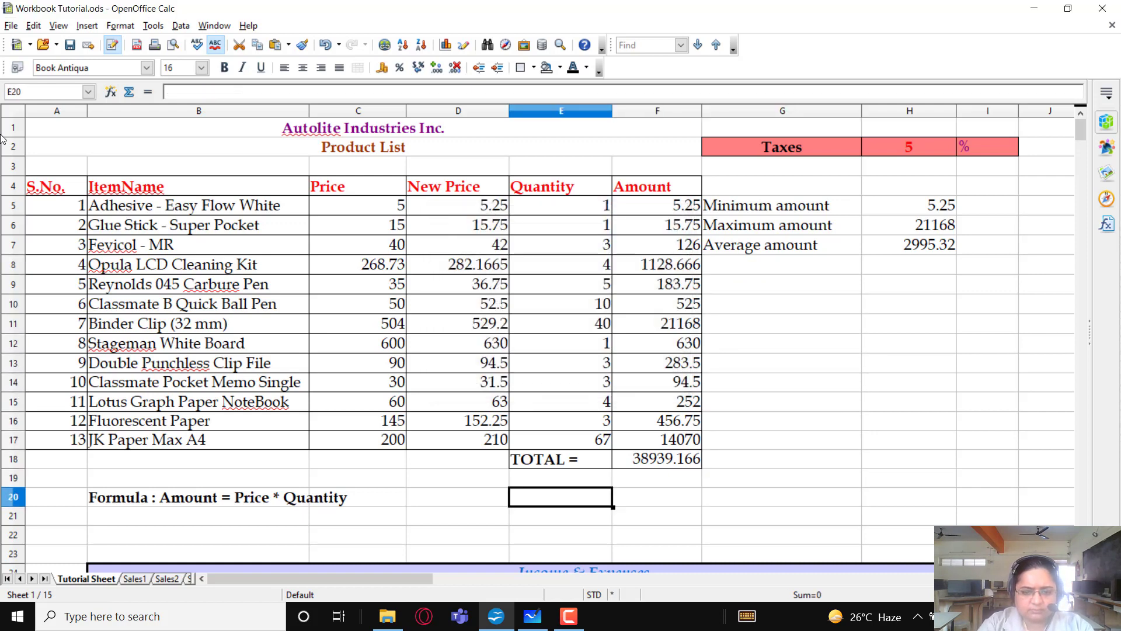
{"action": "type", "text": "Total items="}
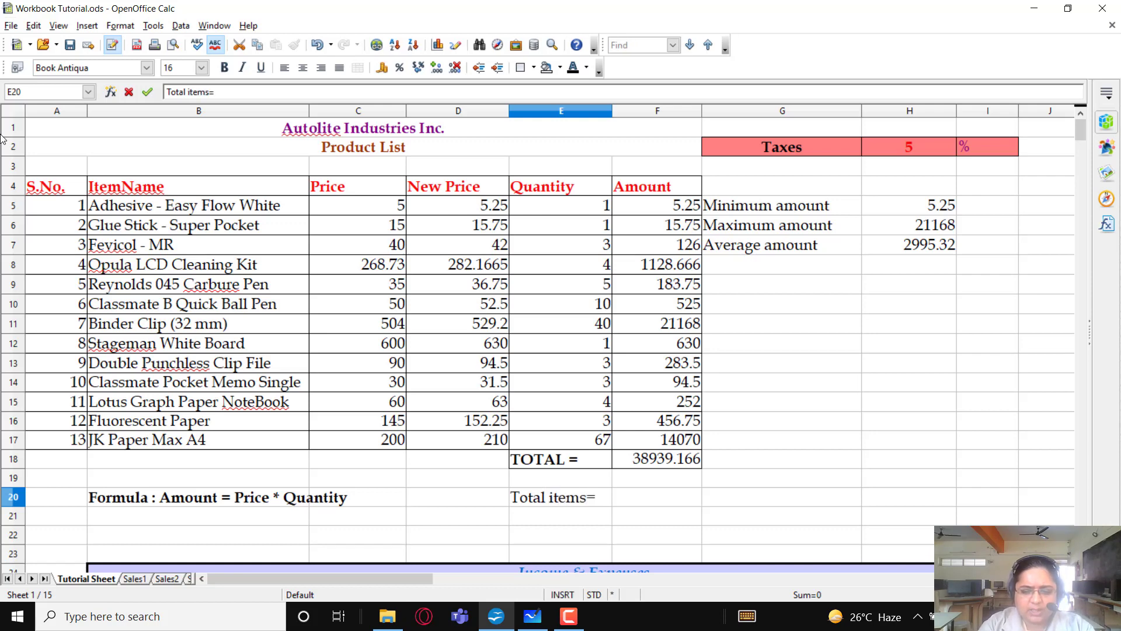
{"action": "key", "text": "Tab"}
Count the serial numbers beside the "Total items=" label by entering =count(A5:A17) in F20.
{"action": "type", "text": "=cou"}
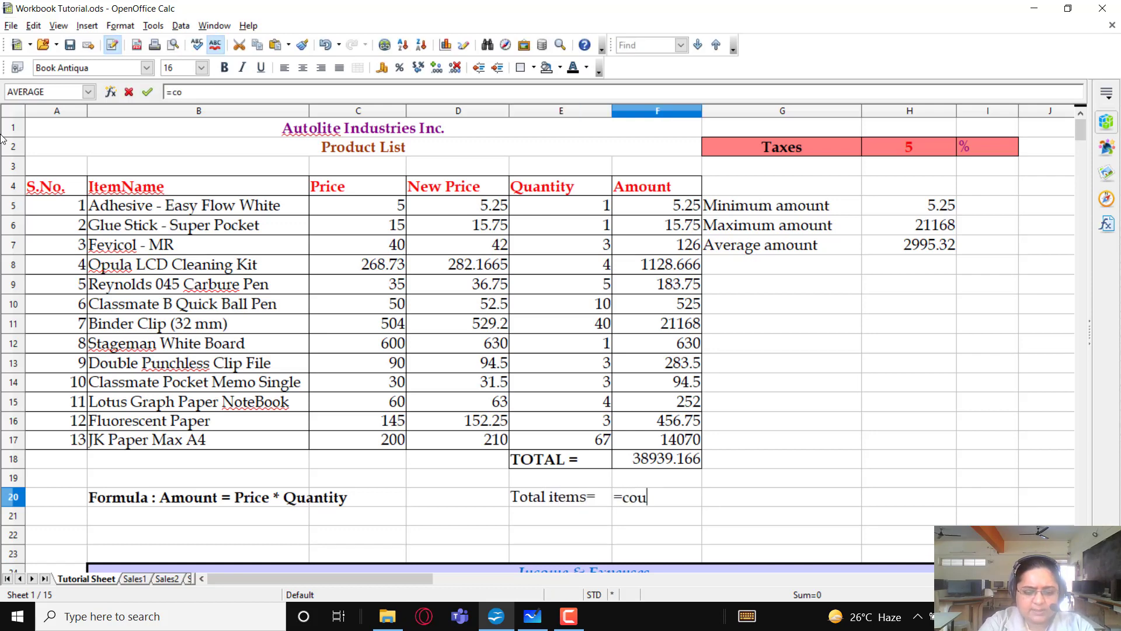
{"action": "type", "text": "nt("}
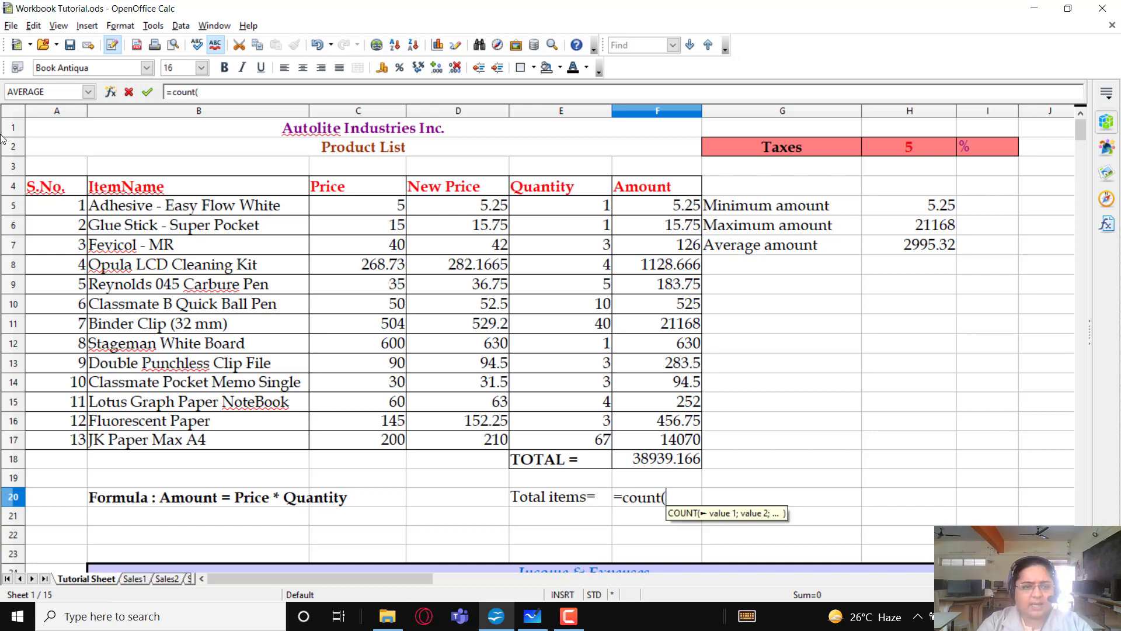
{"action": "key", "text": "Left"}
{"action": "key", "text": "Left"}
{"action": "key", "text": "Left"}
{"action": "key", "text": "Up"}
{"action": "key", "text": "Up"}
{"action": "key", "text": "Up"}
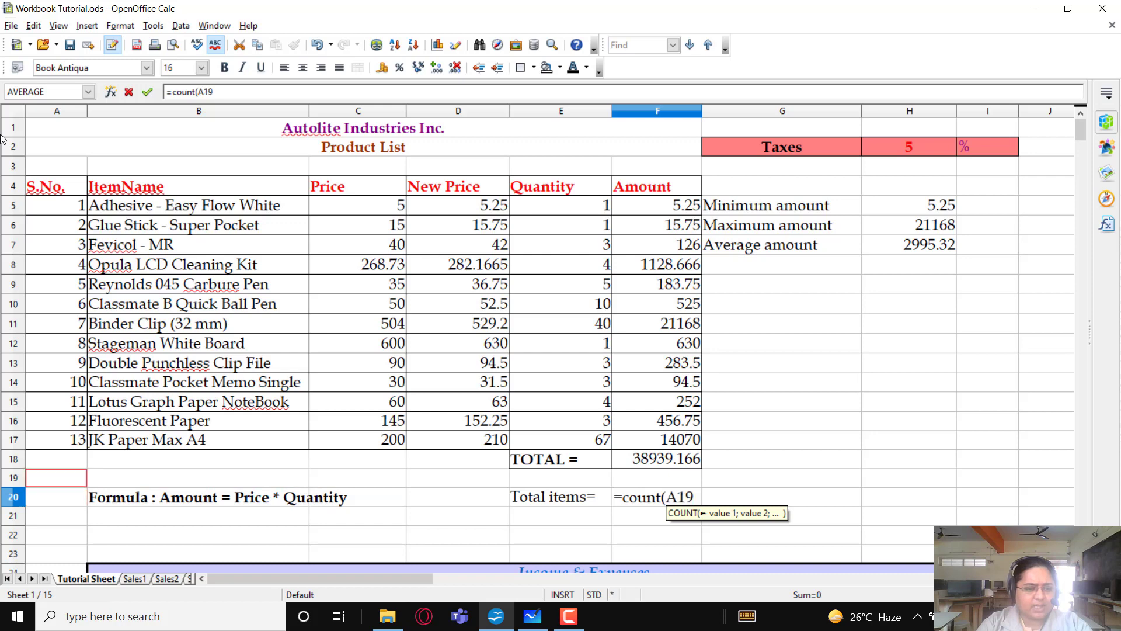
{"action": "key", "text": "shift+Up"}
{"action": "key", "text": "shift+Up"}
{"action": "key", "text": "shift+Up"}
{"action": "key", "text": "shift+Up"}
{"action": "key", "text": "shift+Up"}
{"action": "key", "text": "shift+Up"}
{"action": "key", "text": "shift+Up"}
{"action": "key", "text": "shift+Up"}
{"action": "key", "text": "shift+Up"}
{"action": "key", "text": "shift+Up"}
{"action": "key", "text": "shift+Up"}
{"action": "key", "text": "shift+Up"}
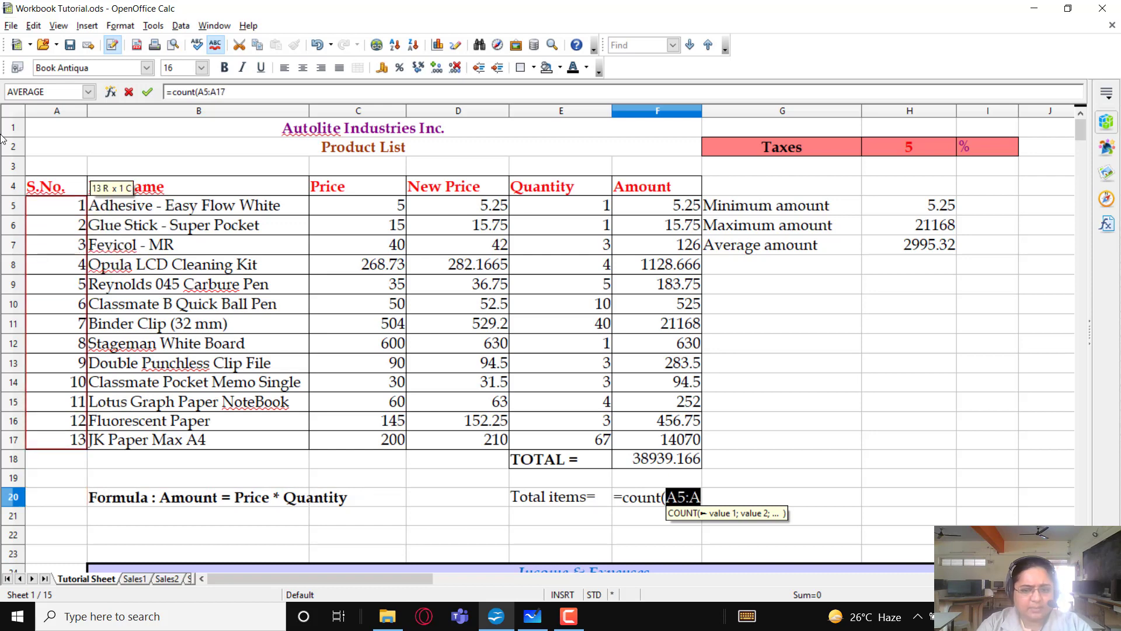
{"action": "type", "text": ")"}
{"action": "key", "text": "Return"}
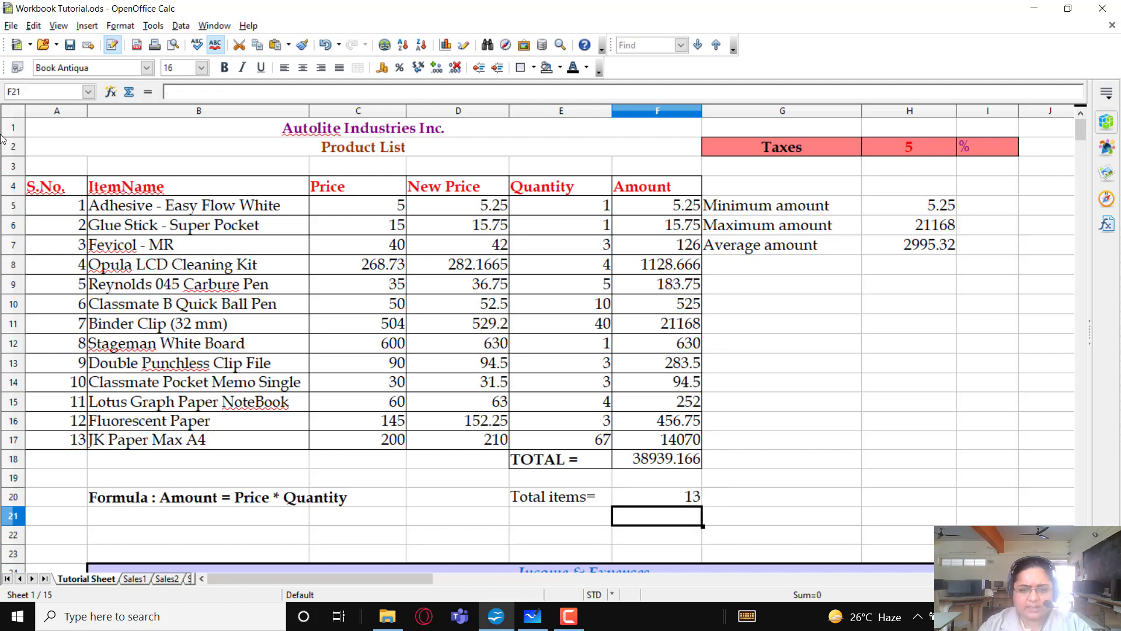
Replace the formula in F20 with =count(B5:B17) and highlight the item names it covers.
{"action": "key", "text": "Up"}
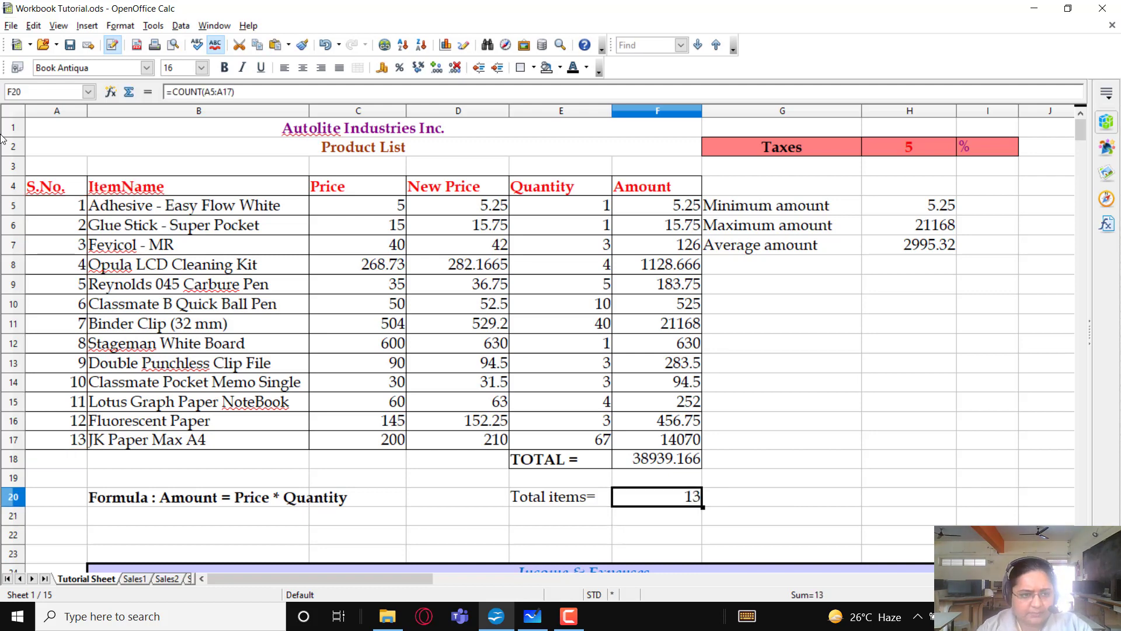
{"action": "type", "text": "=count("}
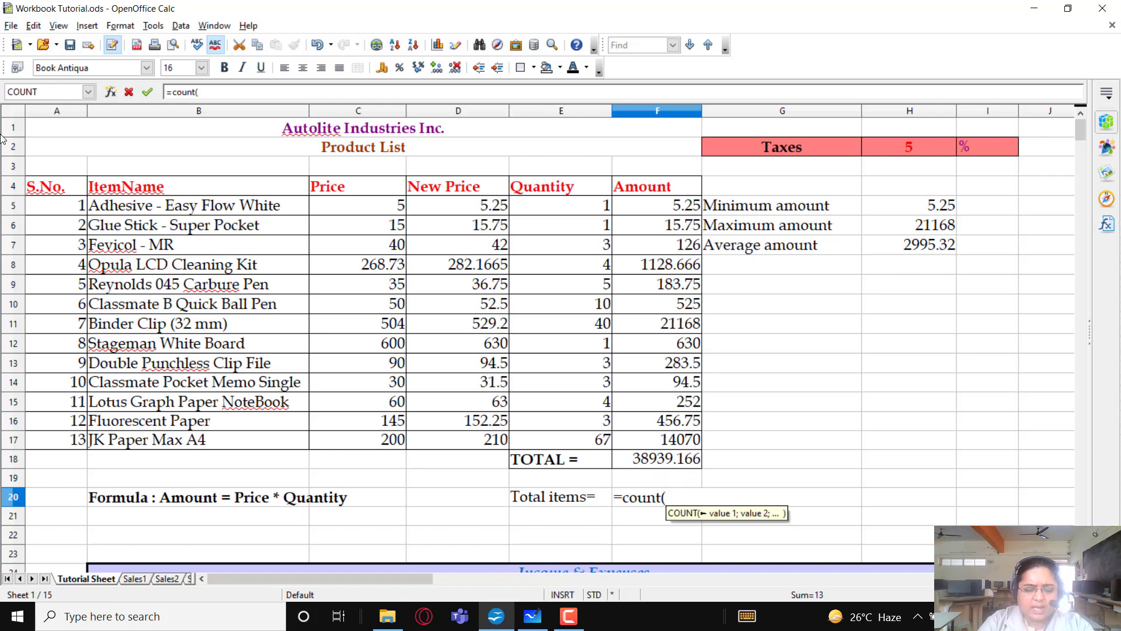
{"action": "key", "text": "Left"}
{"action": "key", "text": "Left"}
{"action": "key", "text": "Up"}
{"action": "key", "text": "Up"}
{"action": "key", "text": "Up"}
{"action": "key", "text": "shift+Up"}
{"action": "key", "text": "shift+Up"}
{"action": "key", "text": "shift+Up"}
{"action": "key", "text": "shift+Up"}
{"action": "key", "text": "shift+Up"}
{"action": "key", "text": "shift+Up"}
{"action": "key", "text": "shift+Up"}
{"action": "key", "text": "shift+Up"}
{"action": "key", "text": "shift+Up"}
{"action": "key", "text": "shift+Up"}
{"action": "key", "text": "shift+Up"}
{"action": "key", "text": "shift+Up"}
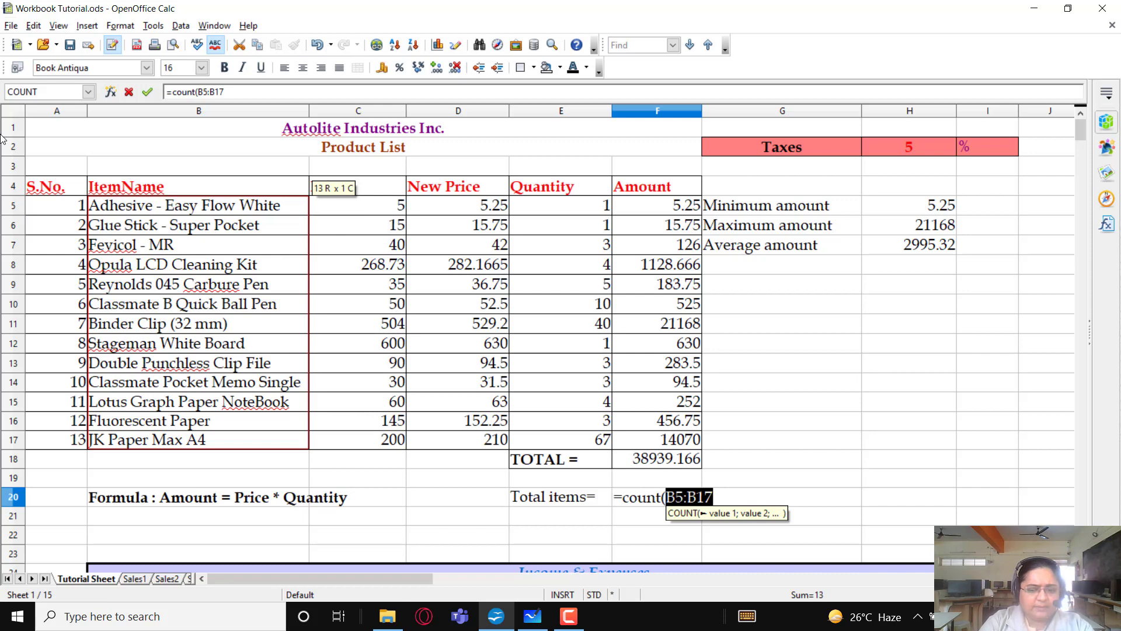
{"action": "type", "text": ")"}
{"action": "key", "text": "Return"}
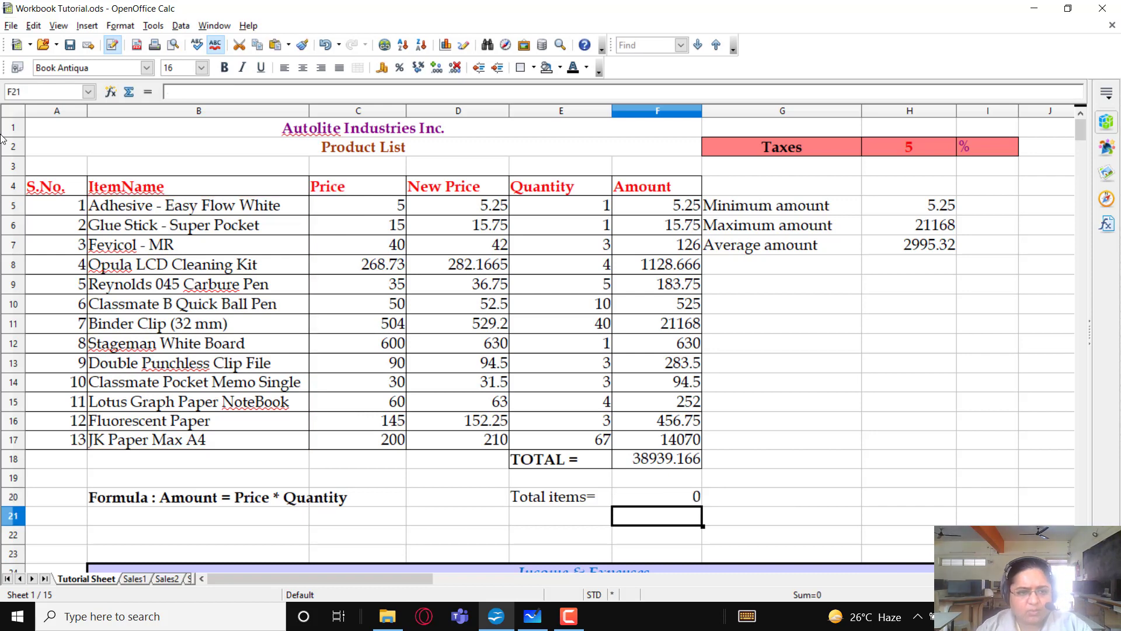
{"action": "left_click_drag", "start_coordinate": [149, 206], "coordinate": [159, 439]}
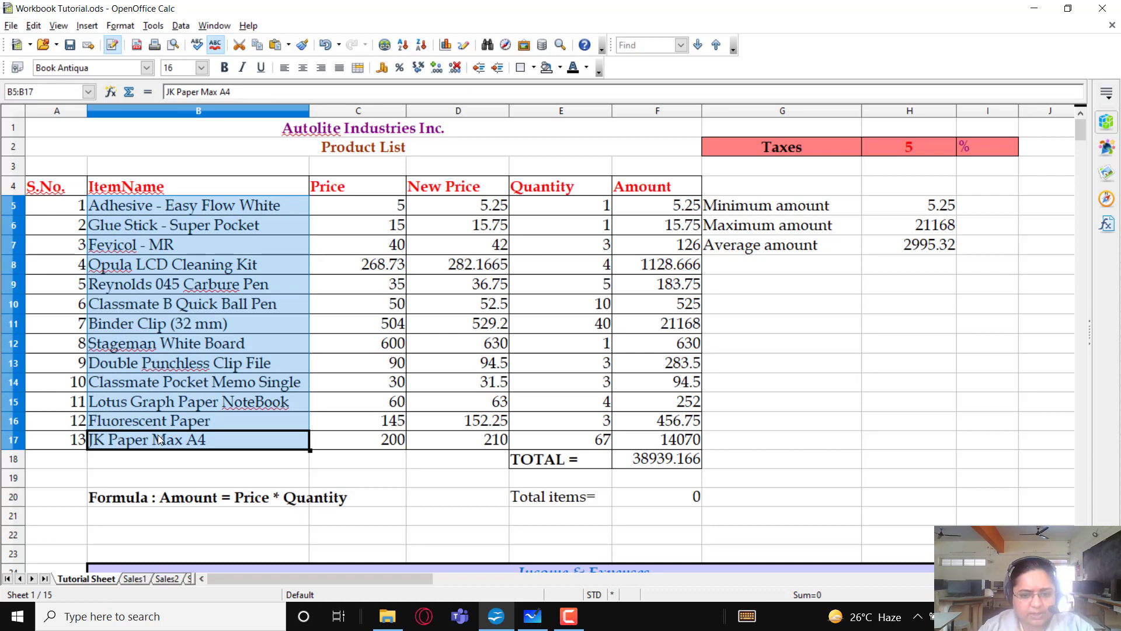
Replace the formula in F20 with =counta(B5:B17) to count the item names, and check the entered formula.
{"action": "left_click", "coordinate": [693, 503]}
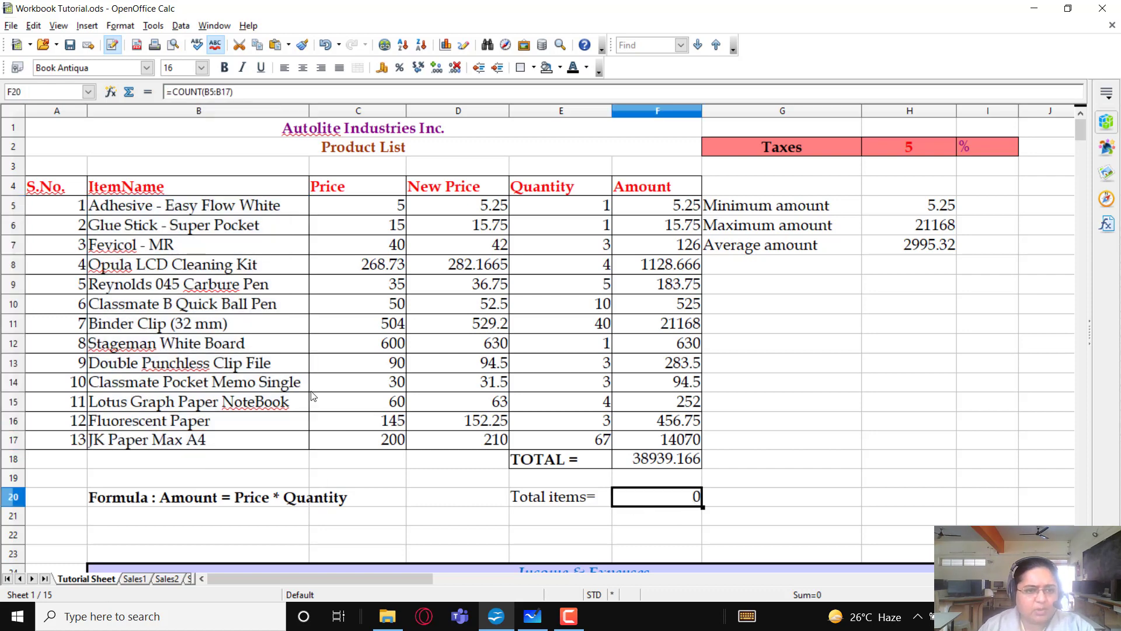
{"action": "type", "text": "=co"}
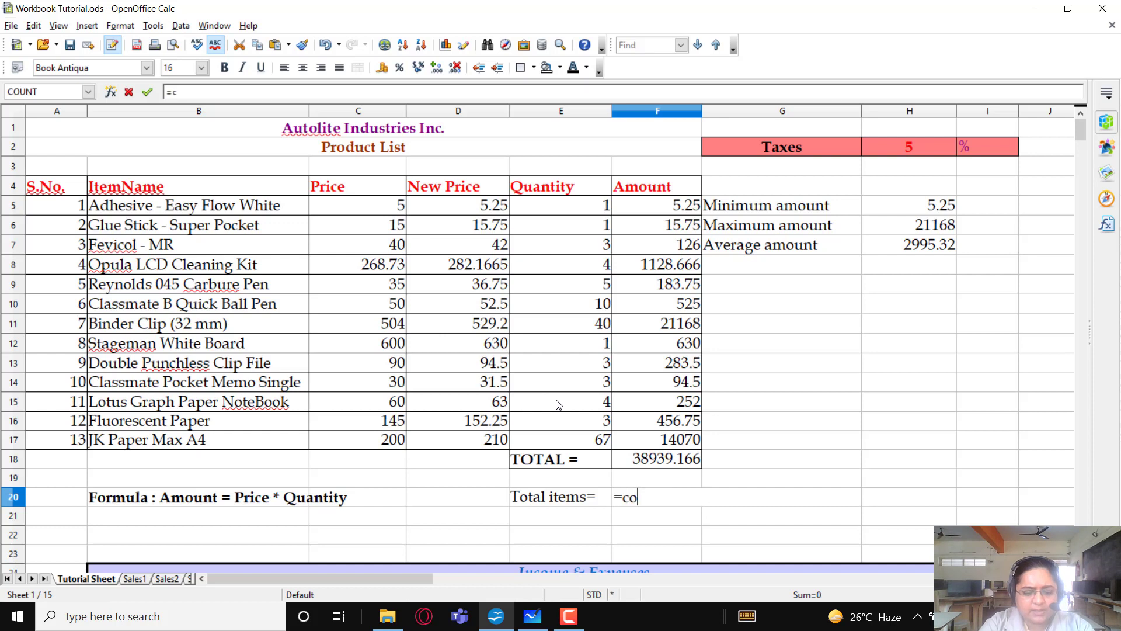
{"action": "type", "text": "unta("}
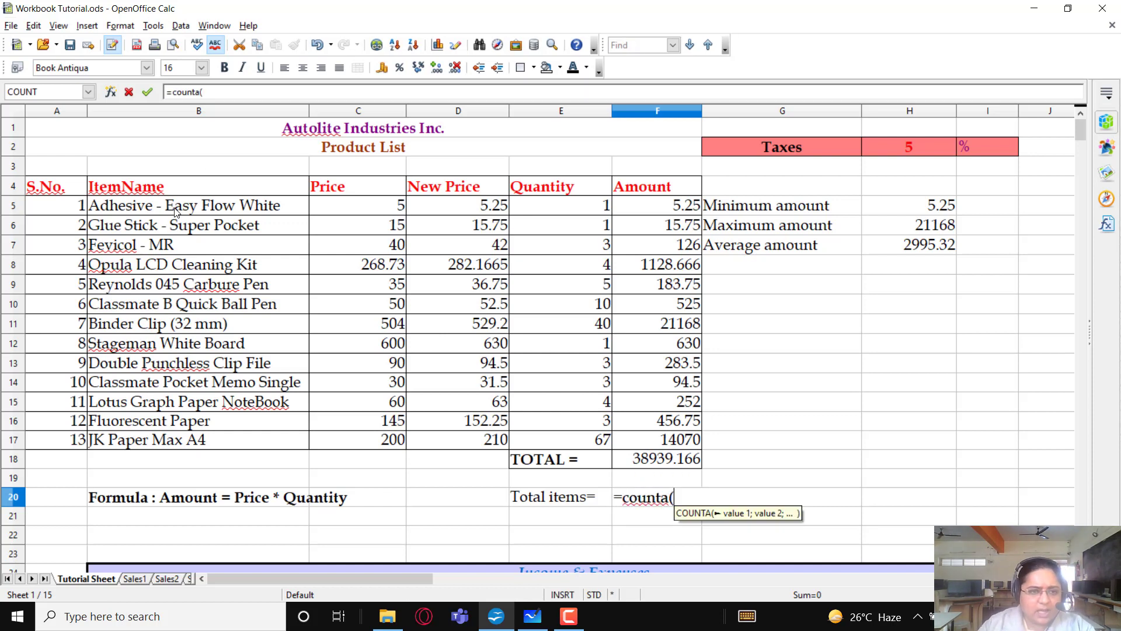
{"action": "left_click_drag", "start_coordinate": [175, 207], "coordinate": [192, 304]}
{"action": "left_click_drag", "start_coordinate": [193, 347], "coordinate": [201, 438]}
{"action": "type", "text": ")"}
{"action": "key", "text": "Return"}
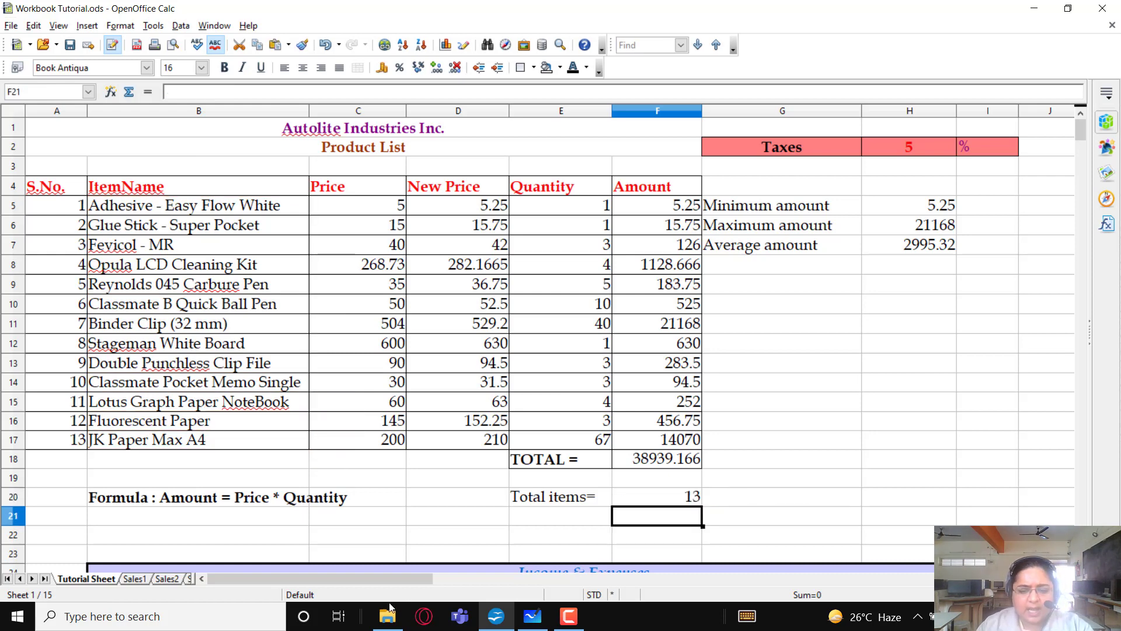
{"action": "left_click", "coordinate": [693, 506]}
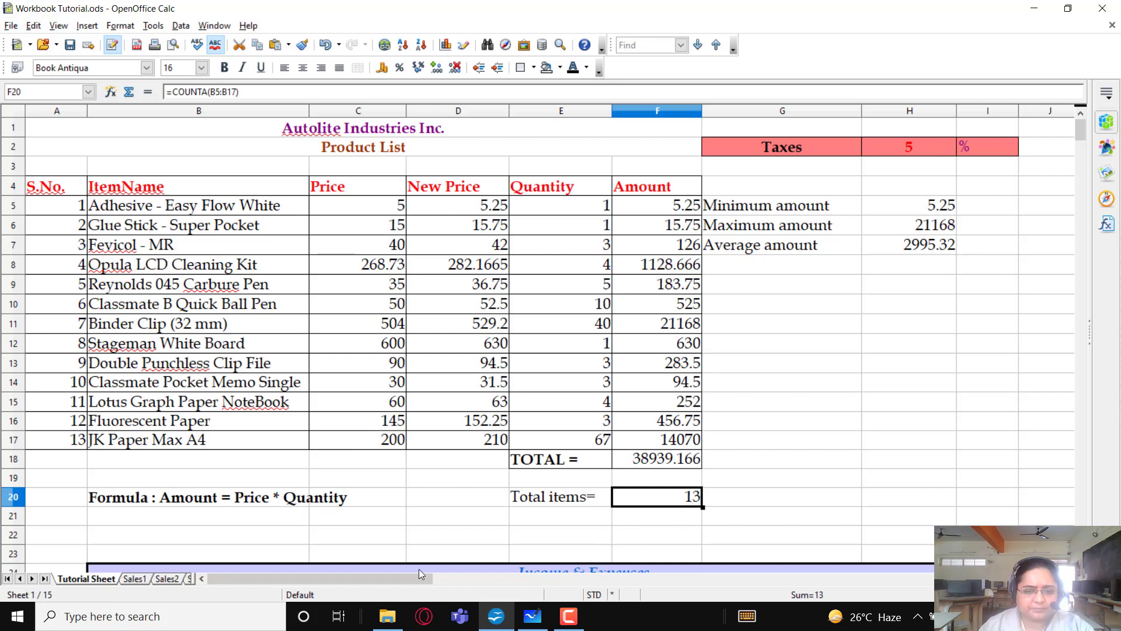
In the Income & Expenses table, enter =sum(E29:E32) as January's Total Exp. in E33 and fill it across to June.
{"action": "left_click_drag", "start_coordinate": [415, 572], "coordinate": [384, 578]}
{"action": "scroll", "coordinate": [570, 515], "scroll_direction": "down", "scroll_amount": 6}
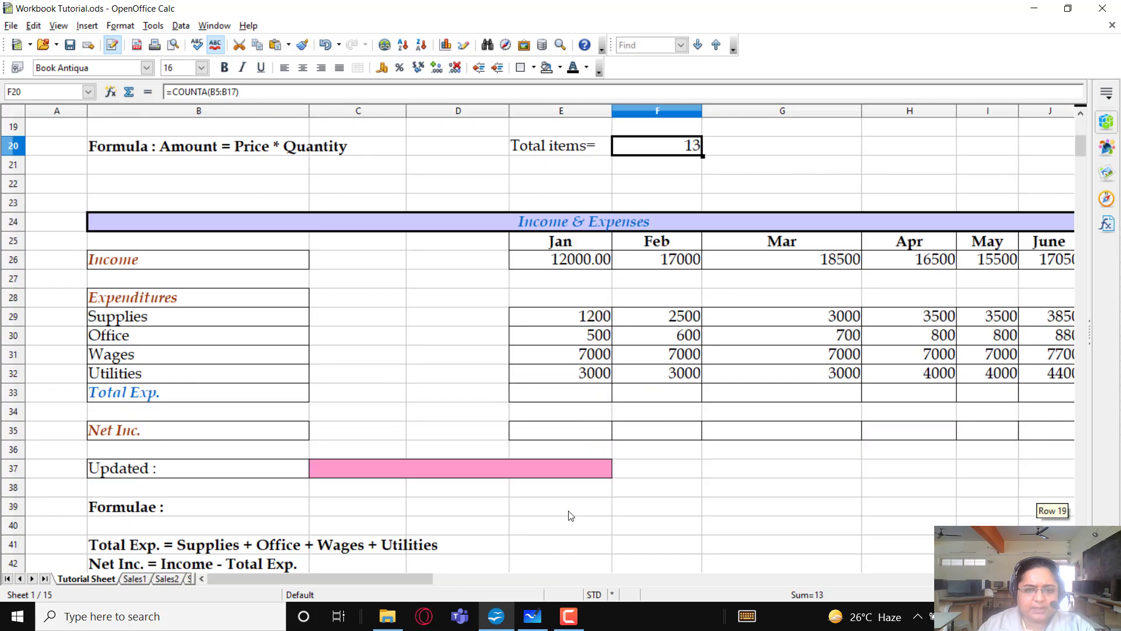
{"action": "scroll", "coordinate": [571, 515], "scroll_direction": "down", "scroll_amount": 1}
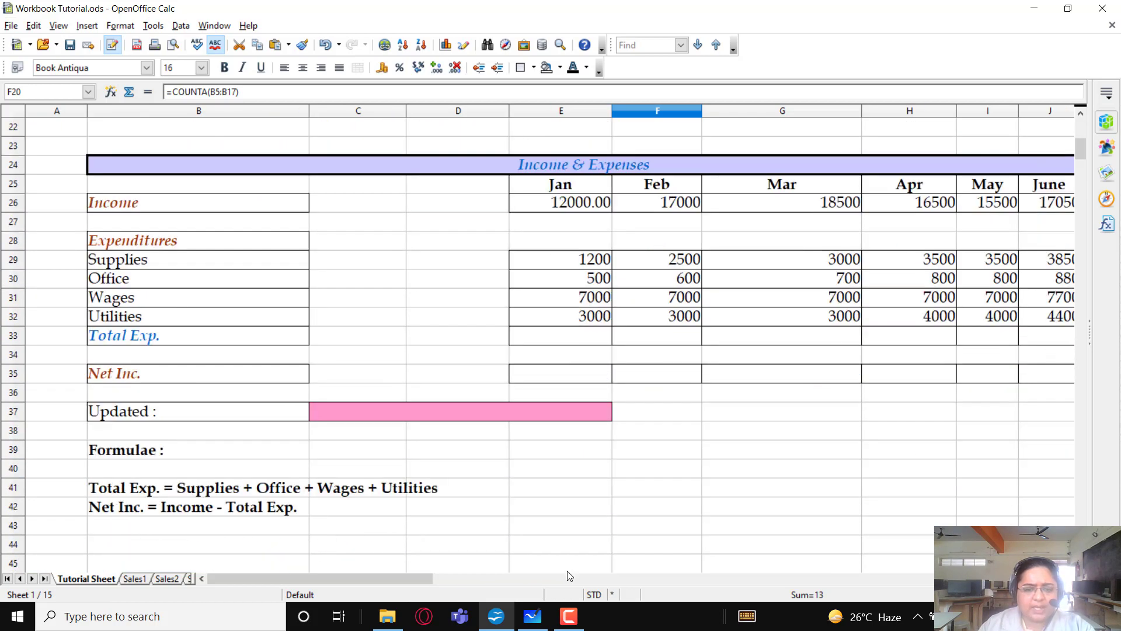
{"action": "left_click_drag", "start_coordinate": [398, 579], "coordinate": [435, 584]}
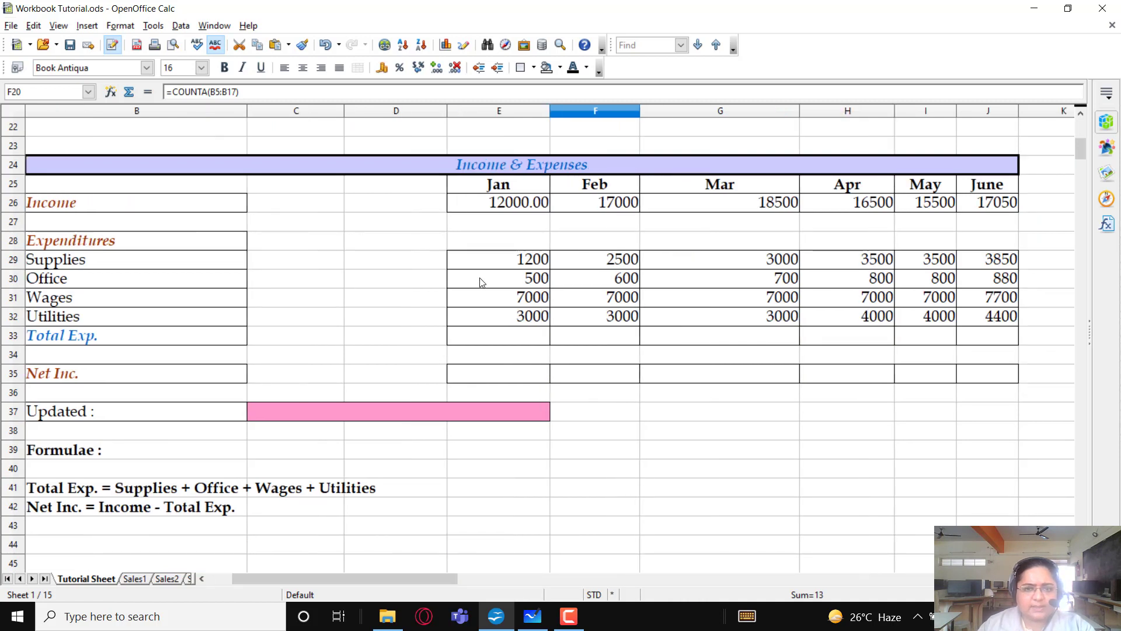
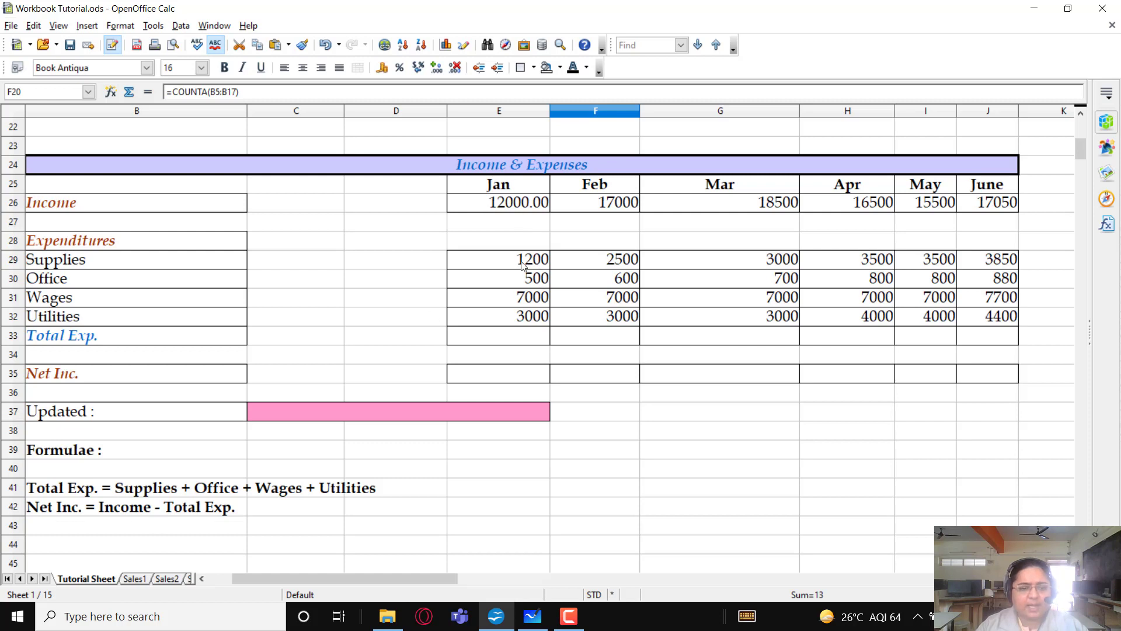
{"action": "left_click", "coordinate": [546, 341]}
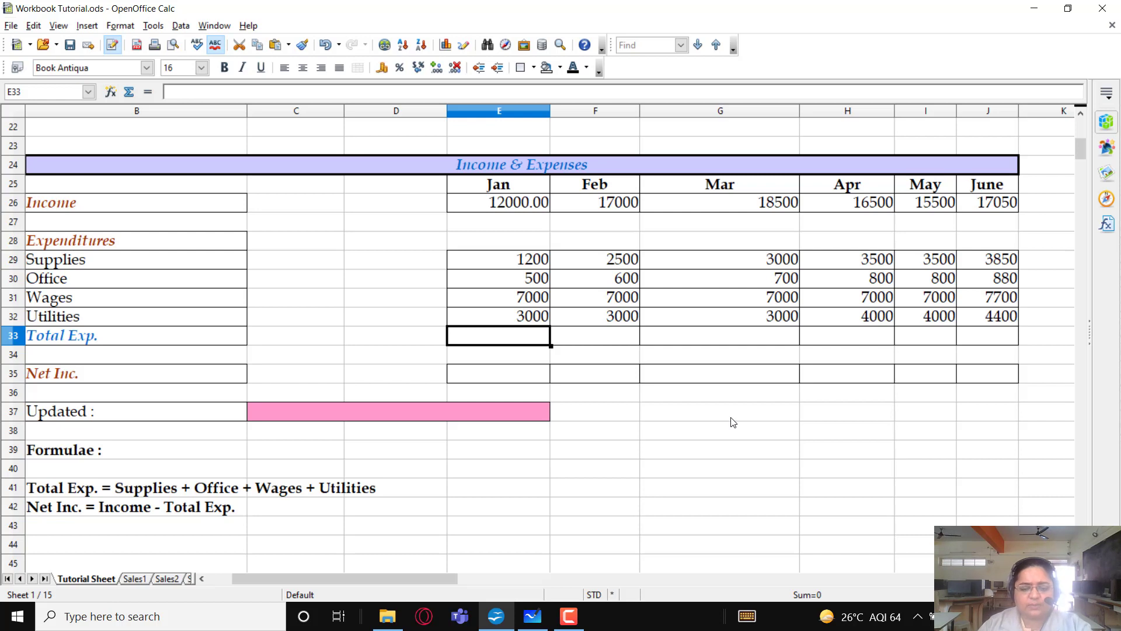
{"action": "type", "text": "="}
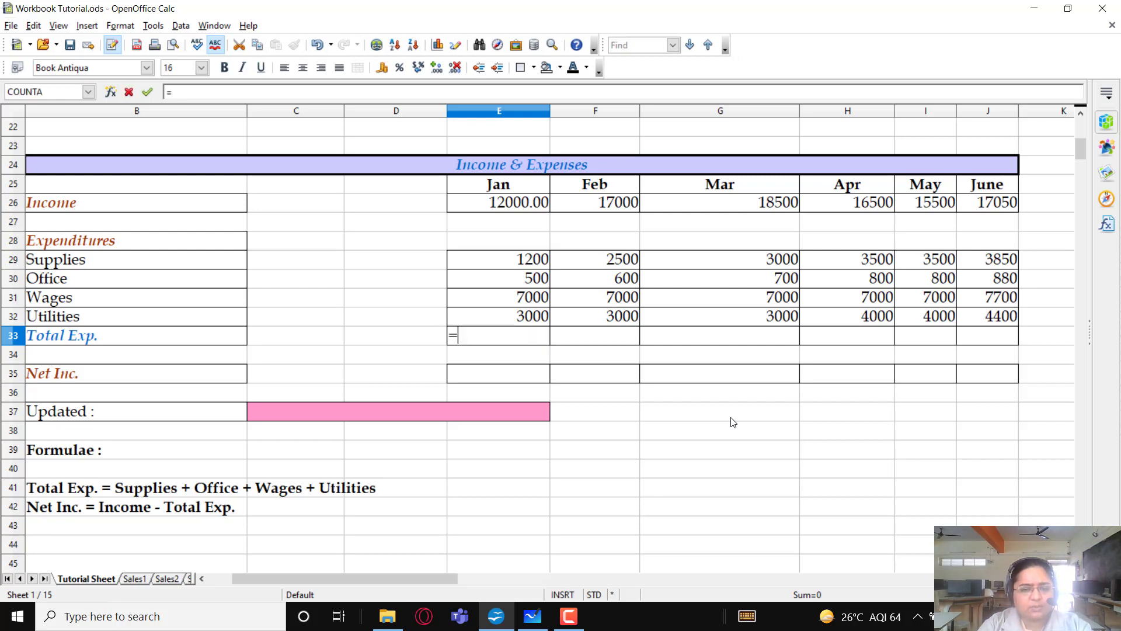
{"action": "type", "text": "sum("}
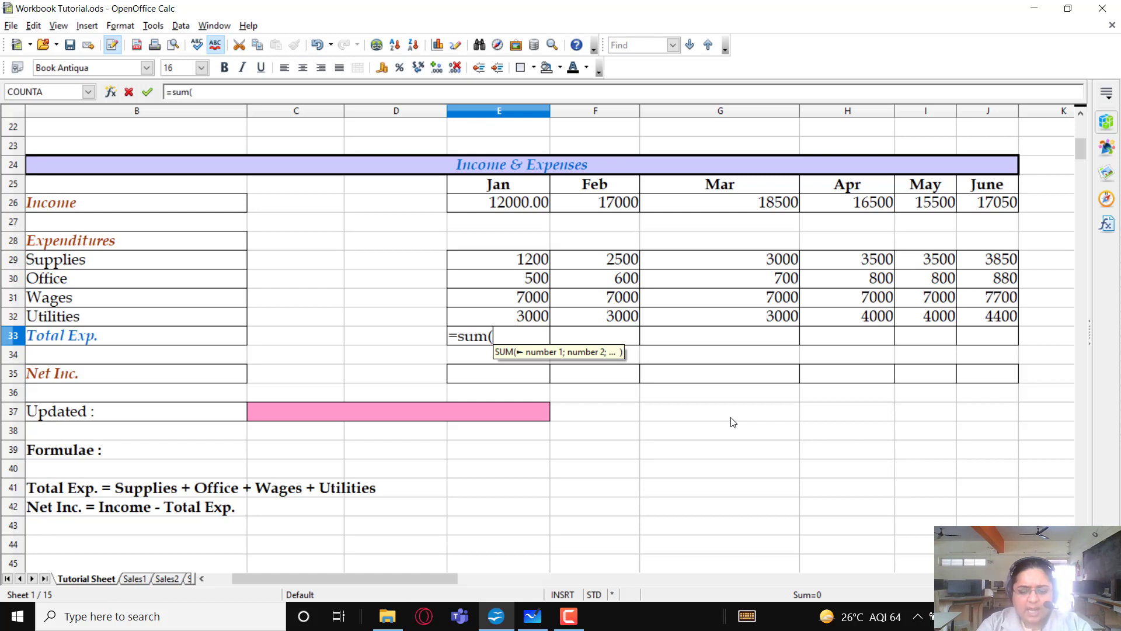
{"action": "key", "text": "Up"}
{"action": "key", "text": "shift+Up"}
{"action": "key", "text": "shift+Up"}
{"action": "key", "text": "shift+Up"}
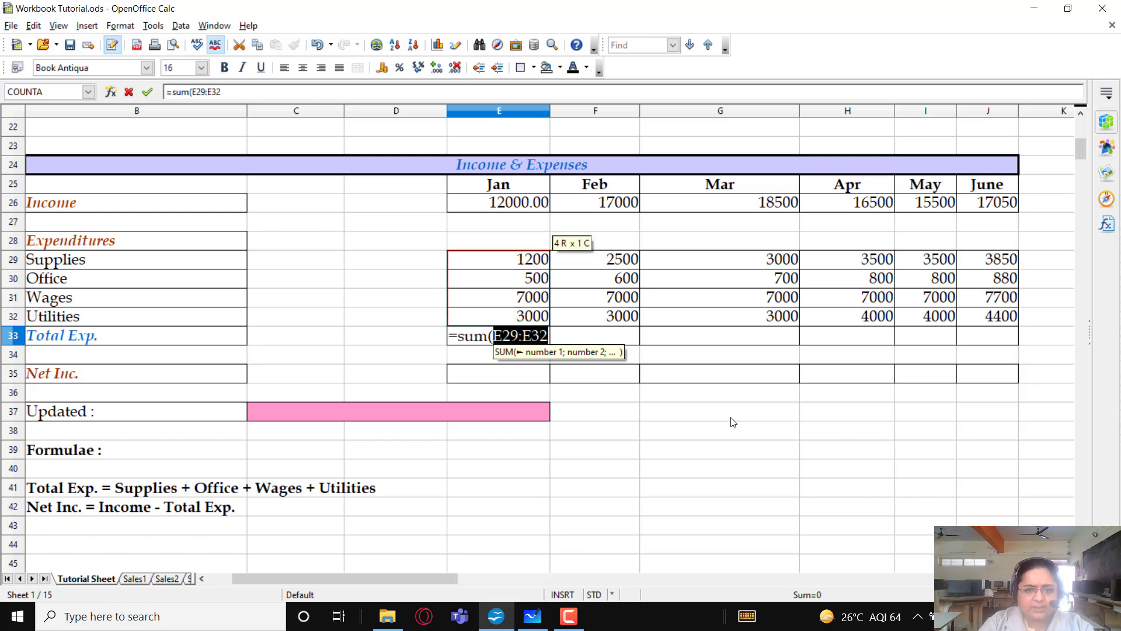
{"action": "type", "text": ")"}
{"action": "key", "text": "Return"}
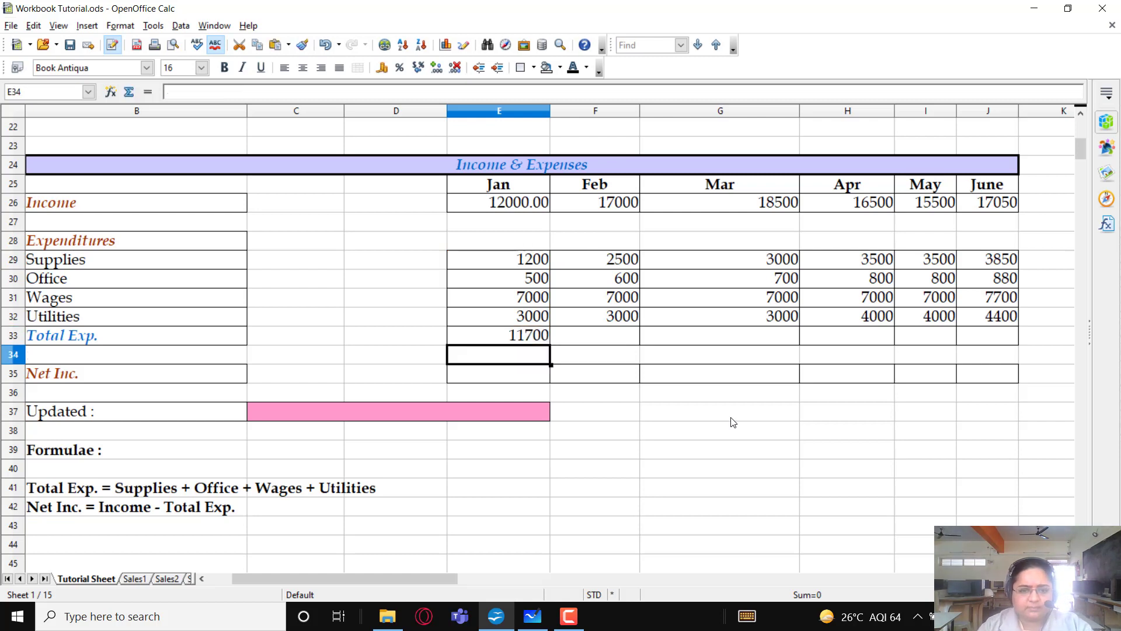
{"action": "key", "text": "Up"}
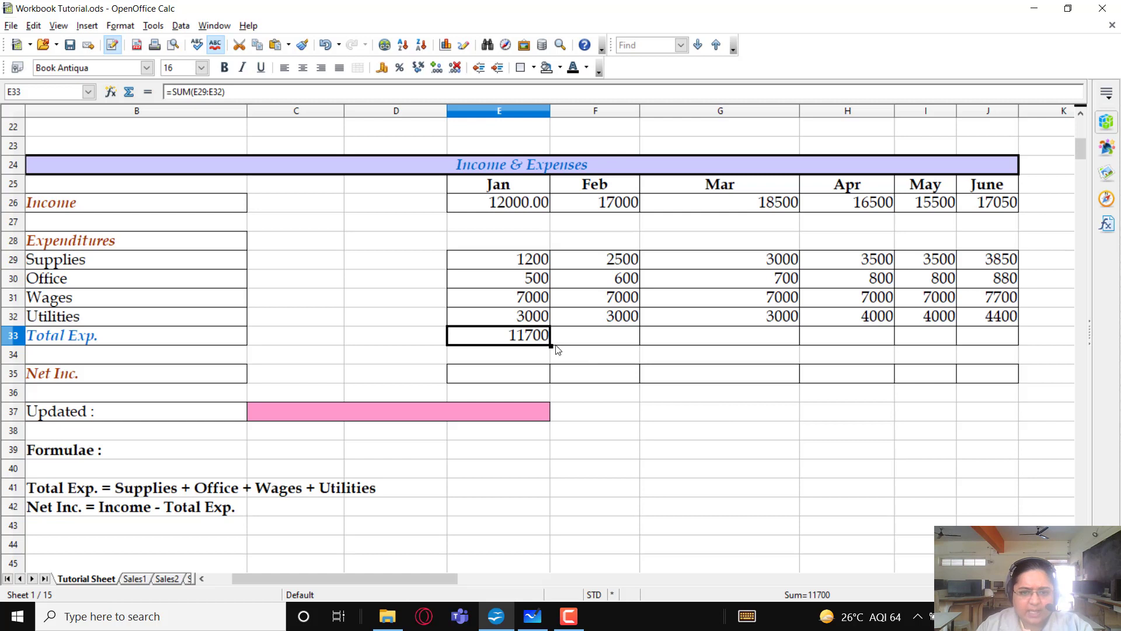
{"action": "left_click_drag", "start_coordinate": [586, 337], "coordinate": [992, 342]}
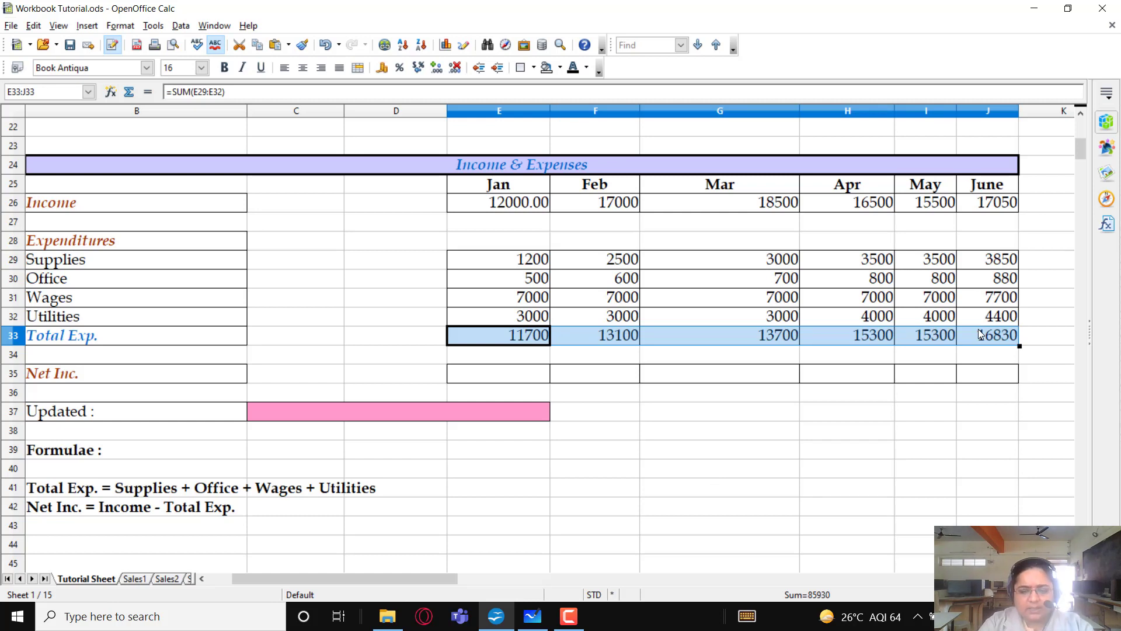
Enter =E26-E33 as January's Net Inc. in E35 and fill the formula across to June.
{"action": "key", "text": "Down"}
{"action": "key", "text": "Down"}
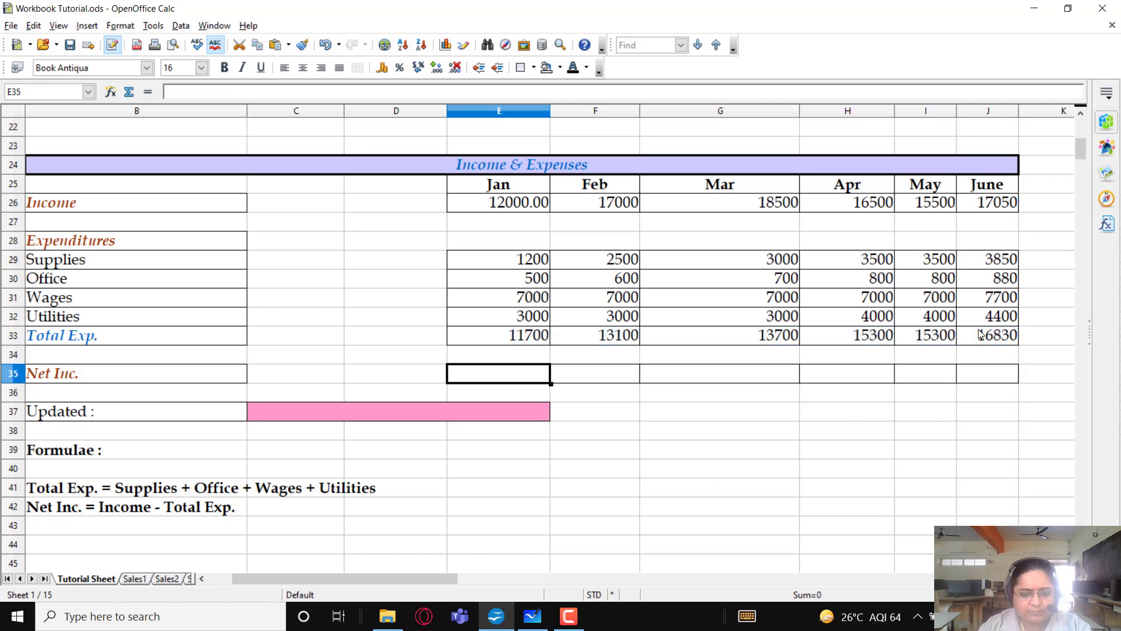
{"action": "type", "text": "="}
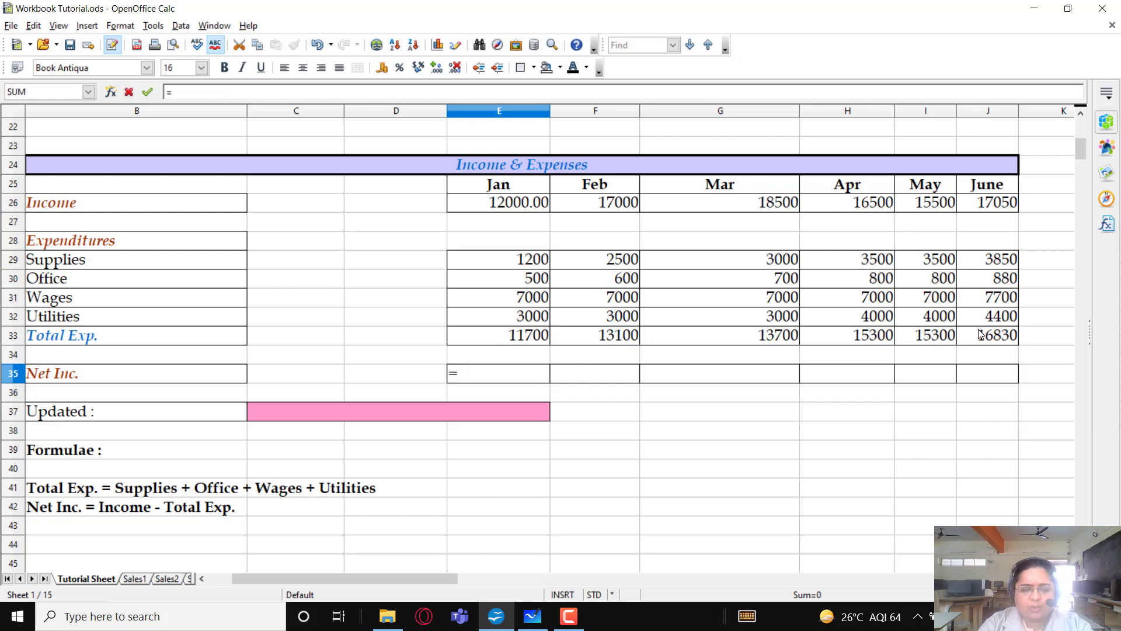
{"action": "key", "text": "Up"}
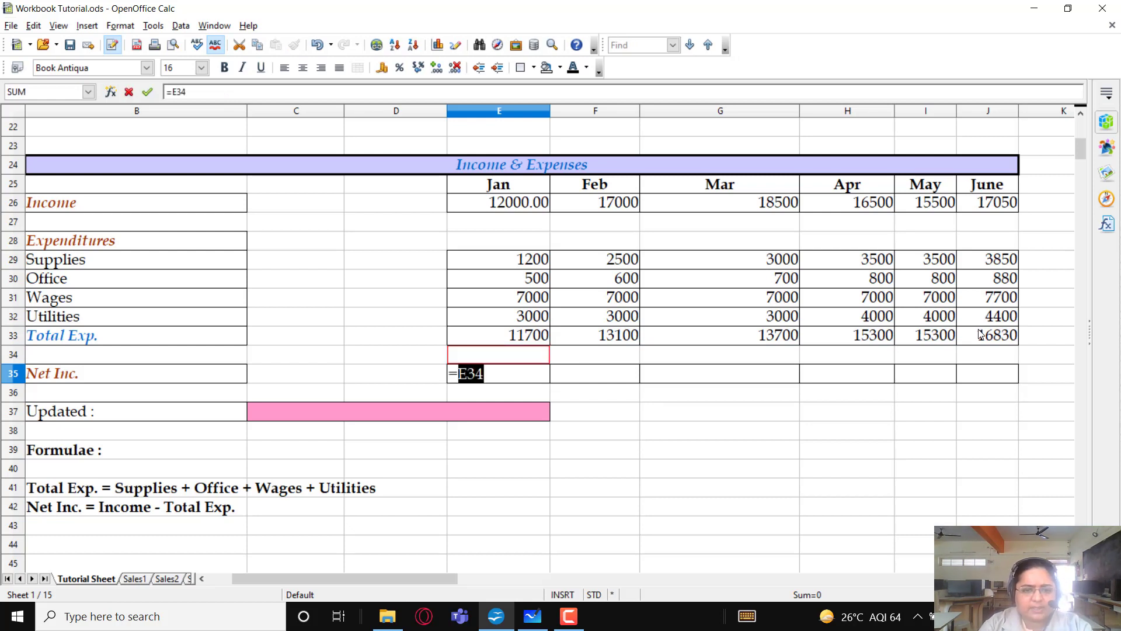
{"action": "key", "text": "Up"}
{"action": "key", "text": "Up"}
{"action": "key", "text": "Up"}
{"action": "key", "text": "Up"}
{"action": "key", "text": "Up"}
{"action": "key", "text": "Up"}
{"action": "key", "text": "Up"}
{"action": "key", "text": "Up"}
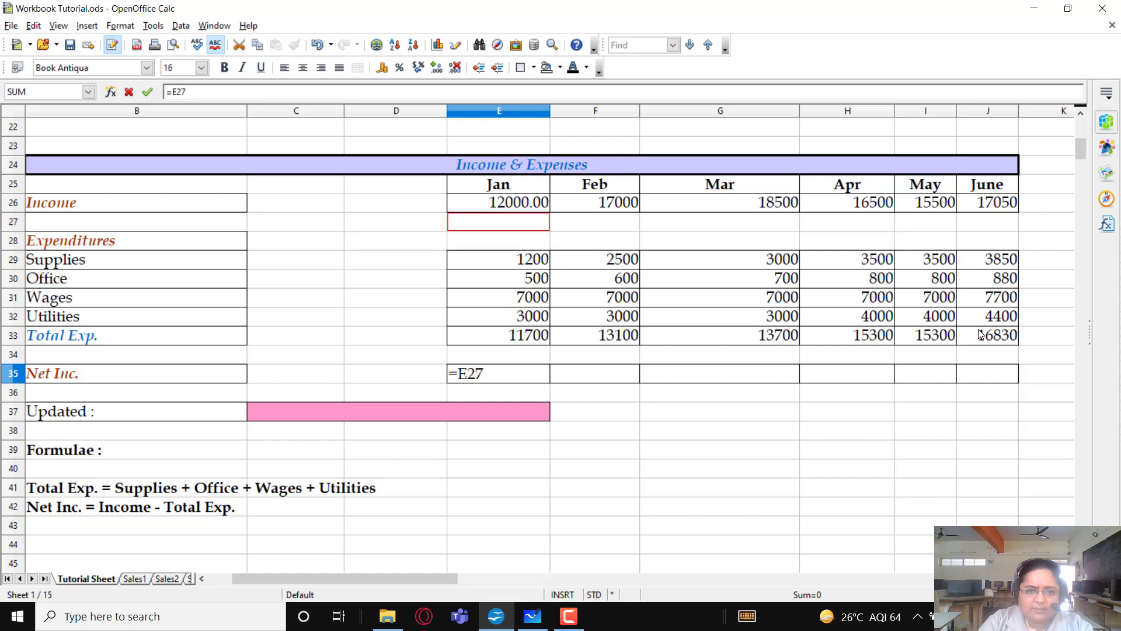
{"action": "type", "text": "-"}
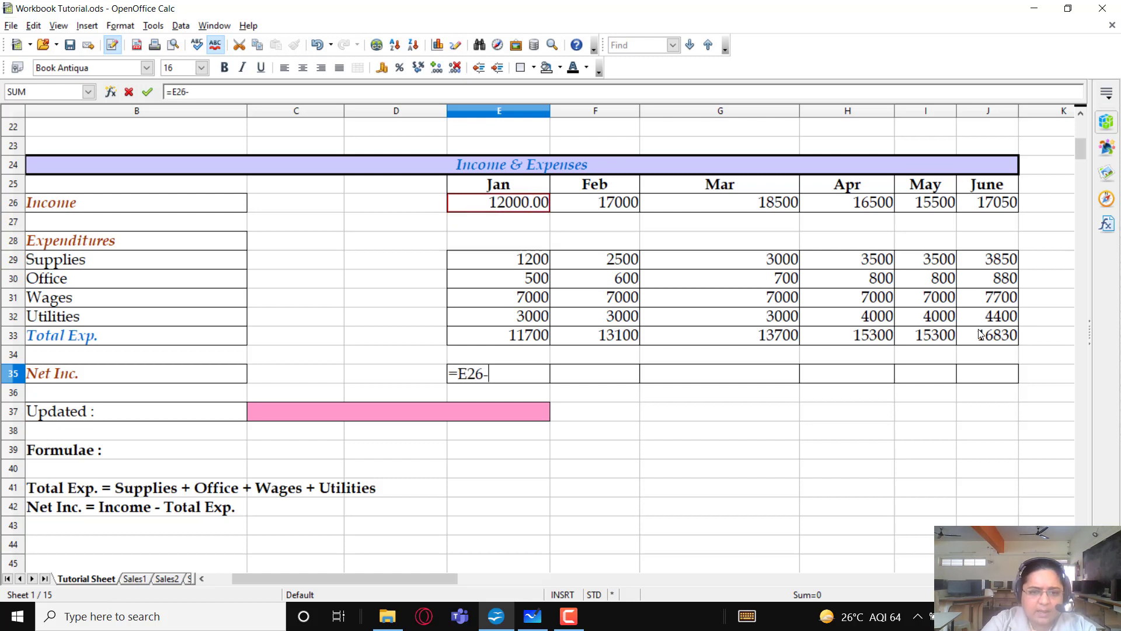
{"action": "key", "text": "Down"}
{"action": "key", "text": "Down"}
{"action": "key", "text": "Down"}
{"action": "key", "text": "Down"}
{"action": "key", "text": "Down"}
{"action": "key", "text": "Down"}
{"action": "key", "text": "Down"}
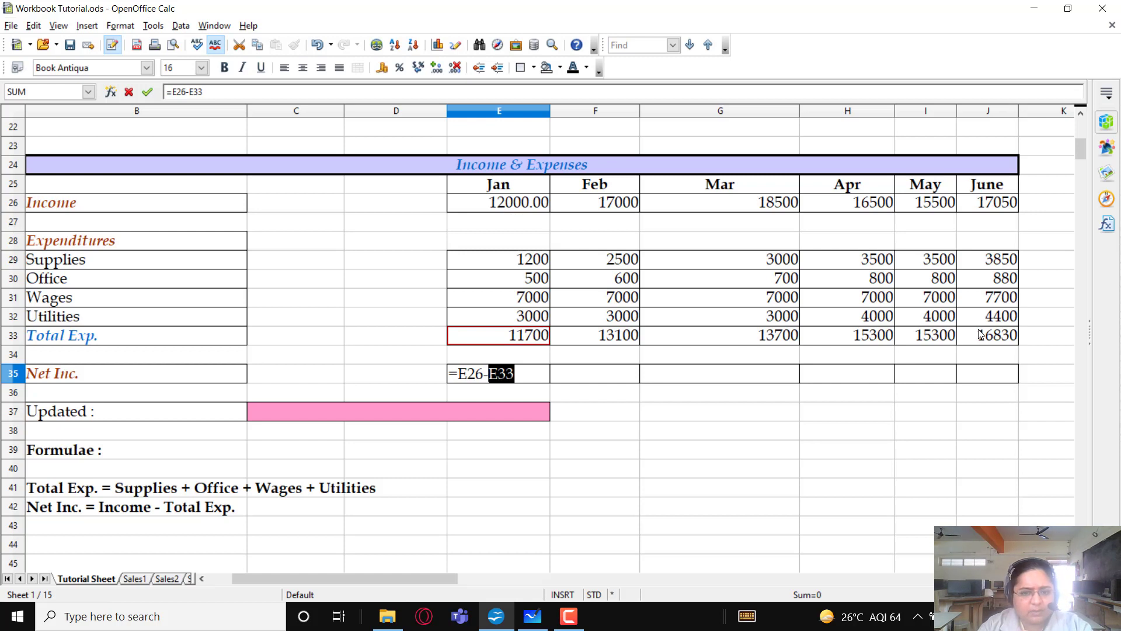
{"action": "key", "text": "Return"}
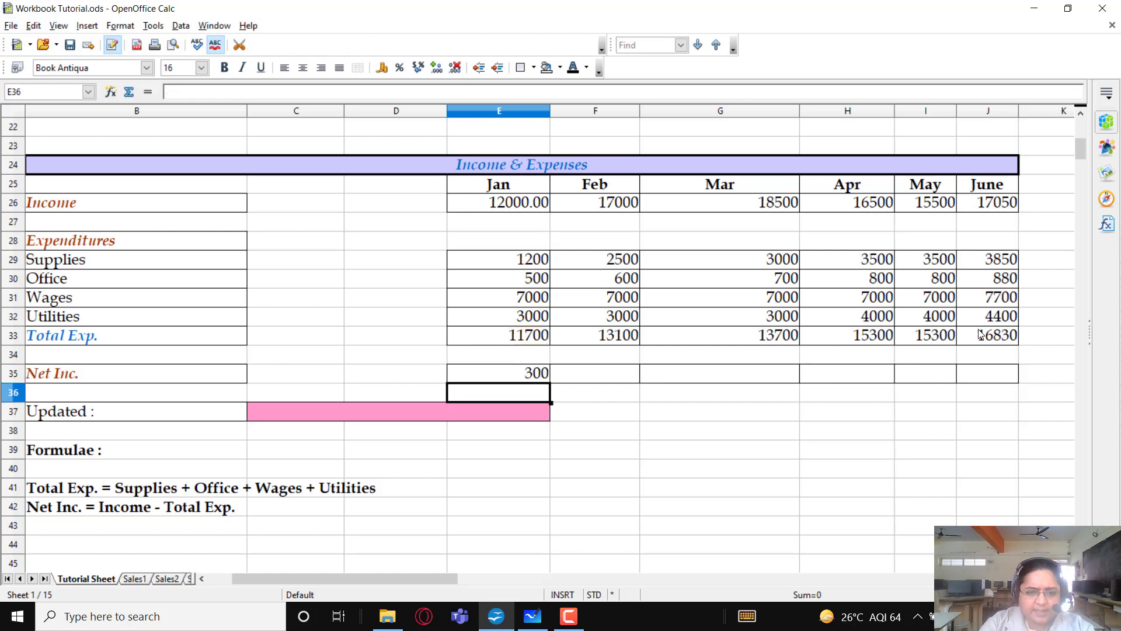
{"action": "key", "text": "Up"}
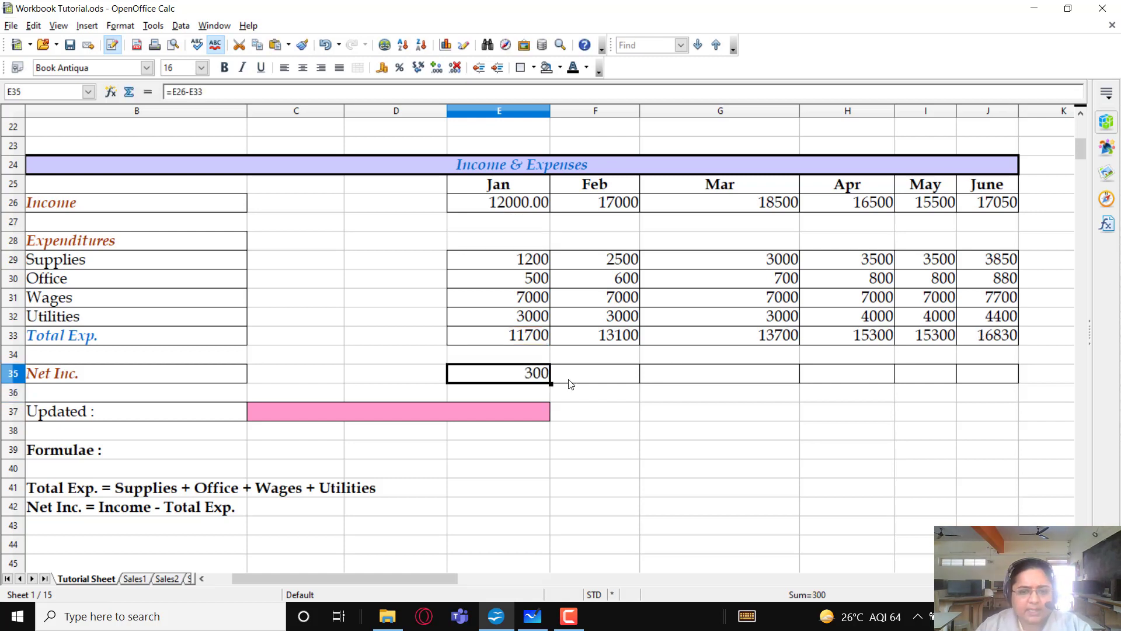
{"action": "left_click_drag", "start_coordinate": [551, 384], "coordinate": [1017, 383]}
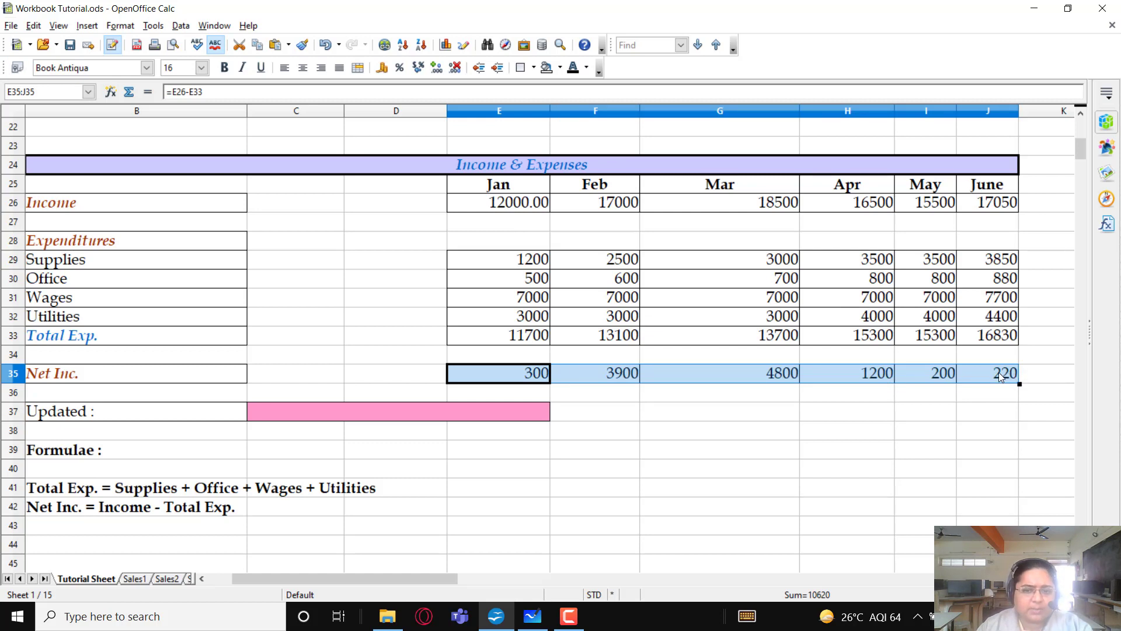
Examine the cell references in the filled Net Inc. formulas for February, March and April.
{"action": "left_click", "coordinate": [618, 376]}
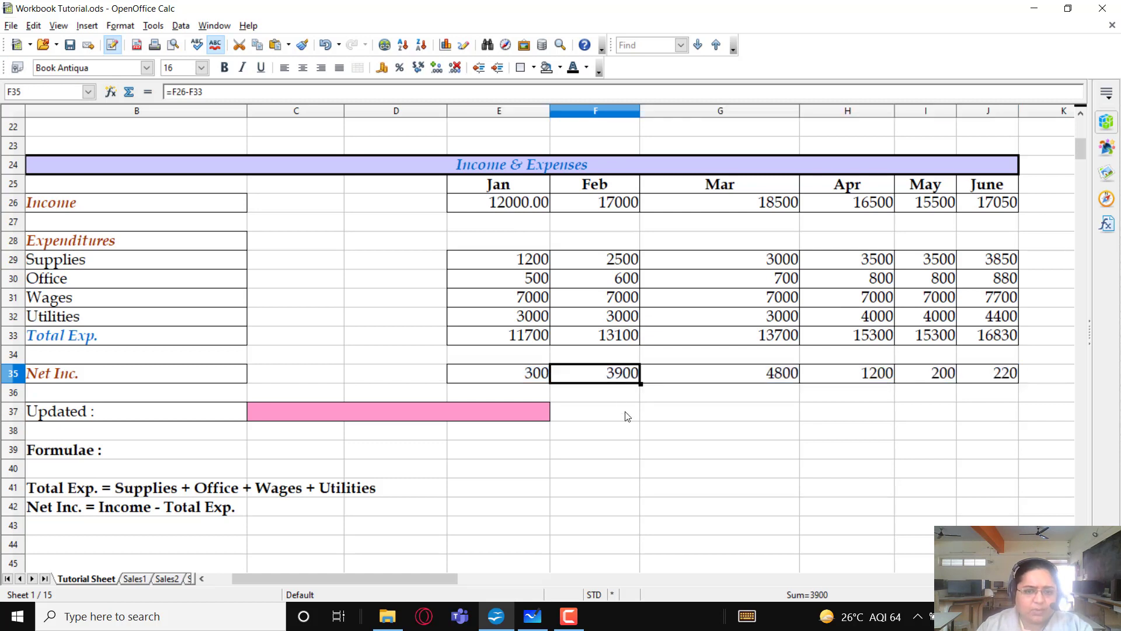
{"action": "key", "text": "F2"}
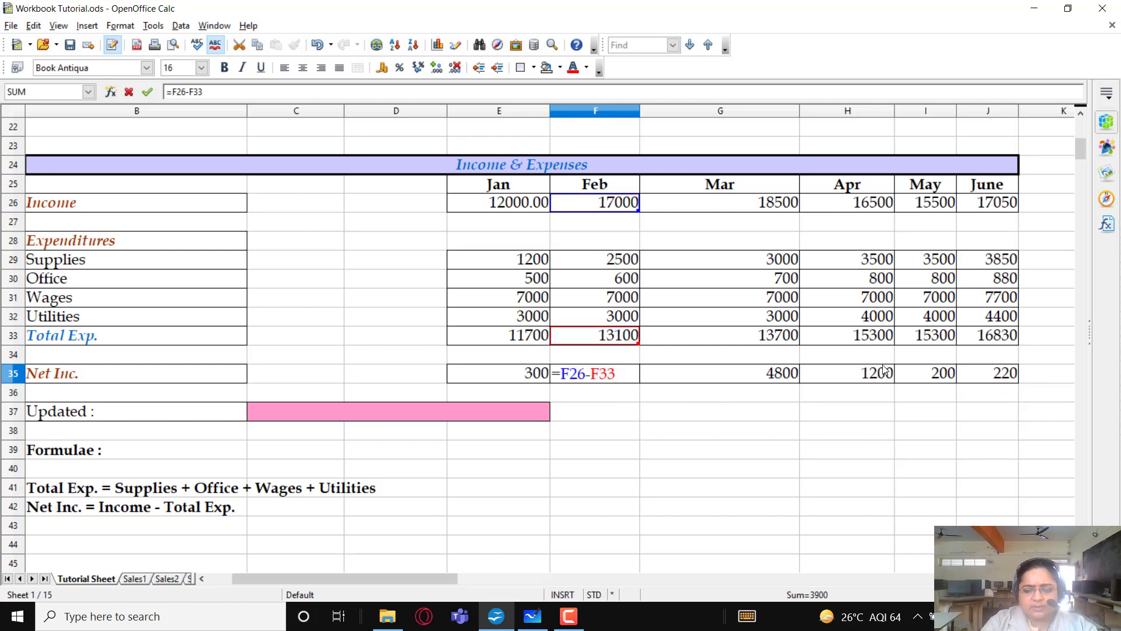
{"action": "key", "text": "Return"}
{"action": "key", "text": "Right"}
{"action": "key", "text": "Up"}
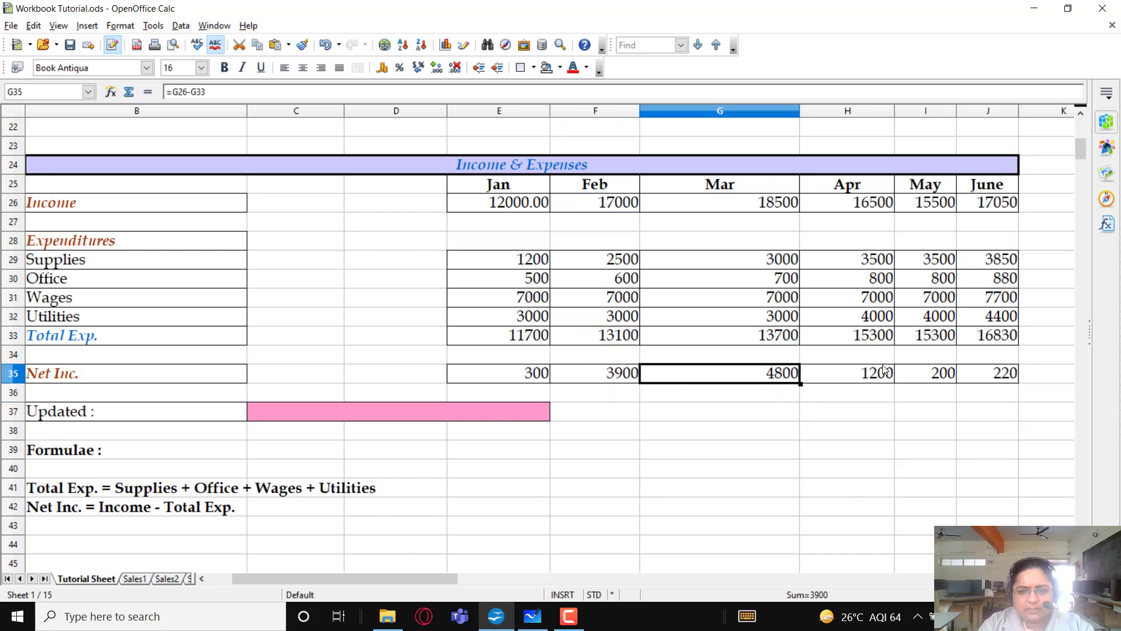
{"action": "key", "text": "F2"}
{"action": "key", "text": "Return"}
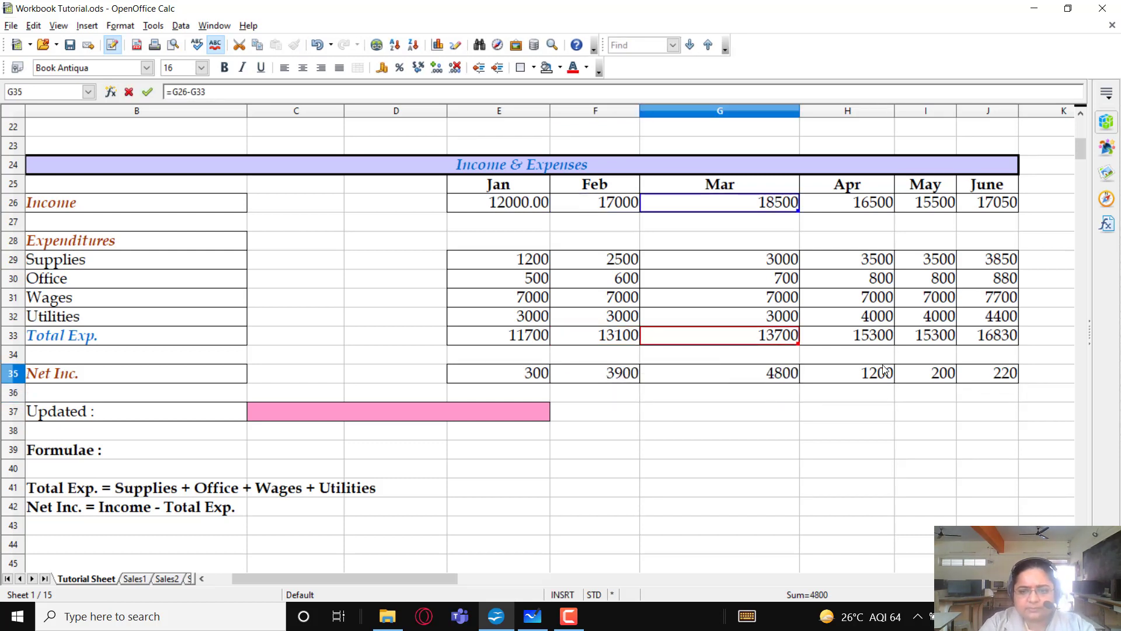
{"action": "key", "text": "Right"}
{"action": "key", "text": "Up"}
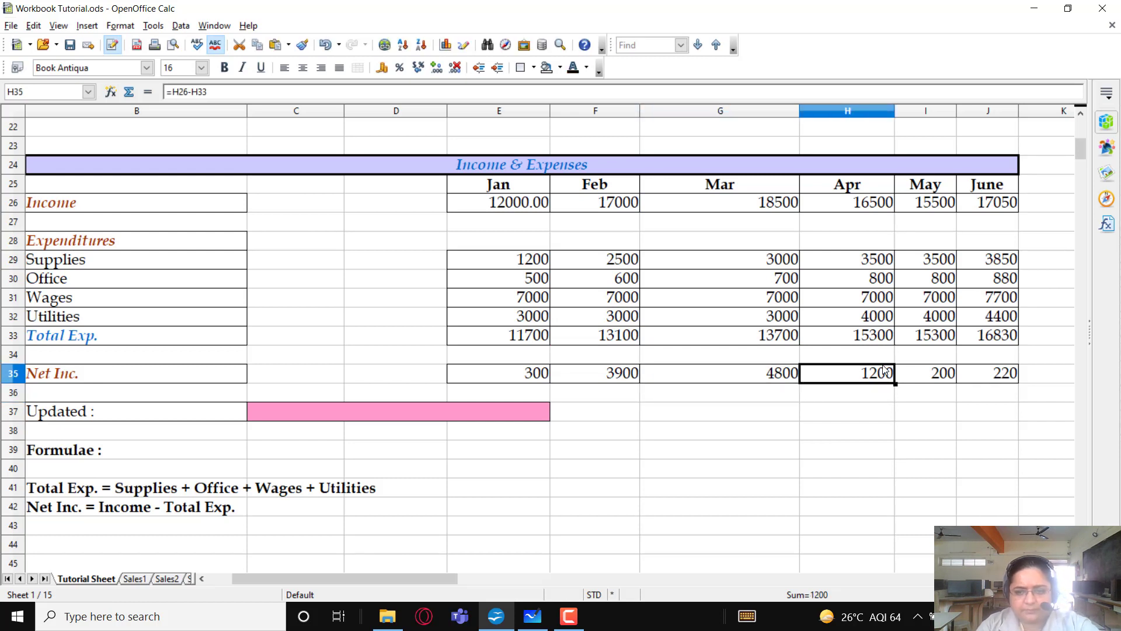
{"action": "key", "text": "F2"}
{"action": "key", "text": "Return"}
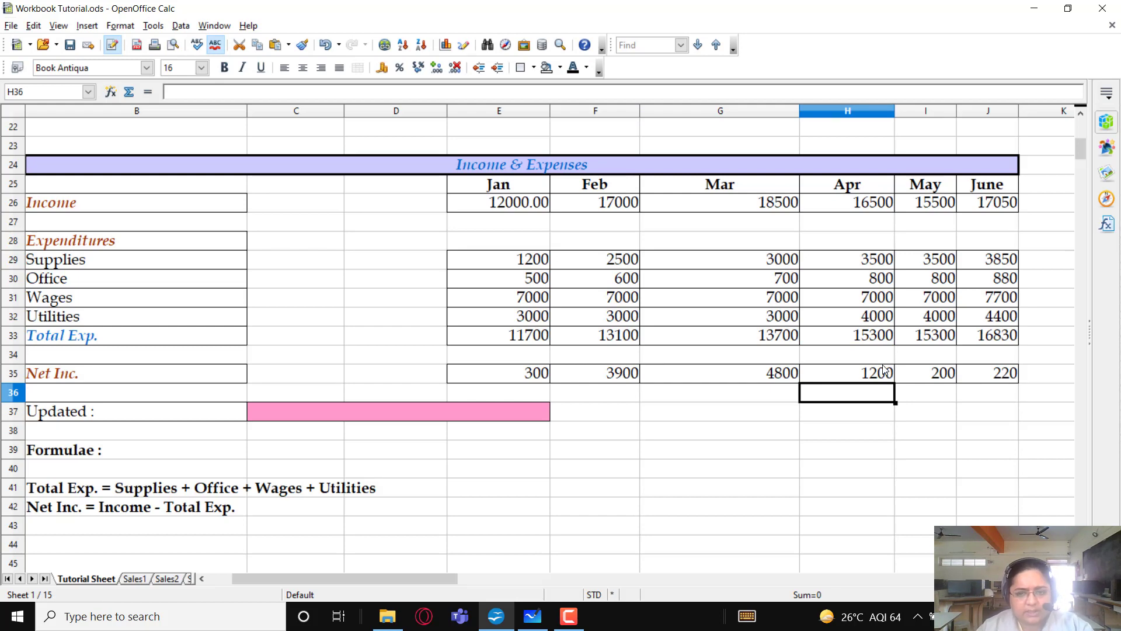
{"action": "scroll", "coordinate": [939, 438], "scroll_direction": "up", "scroll_amount": 1}
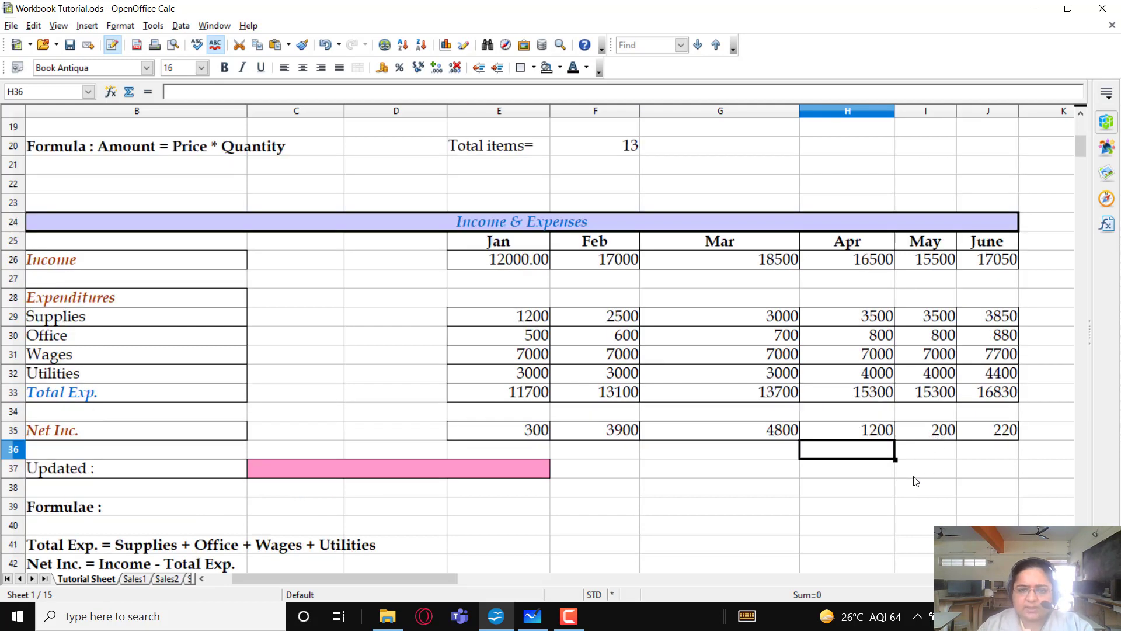
{"action": "scroll", "coordinate": [915, 480], "scroll_direction": "down", "scroll_amount": 1}
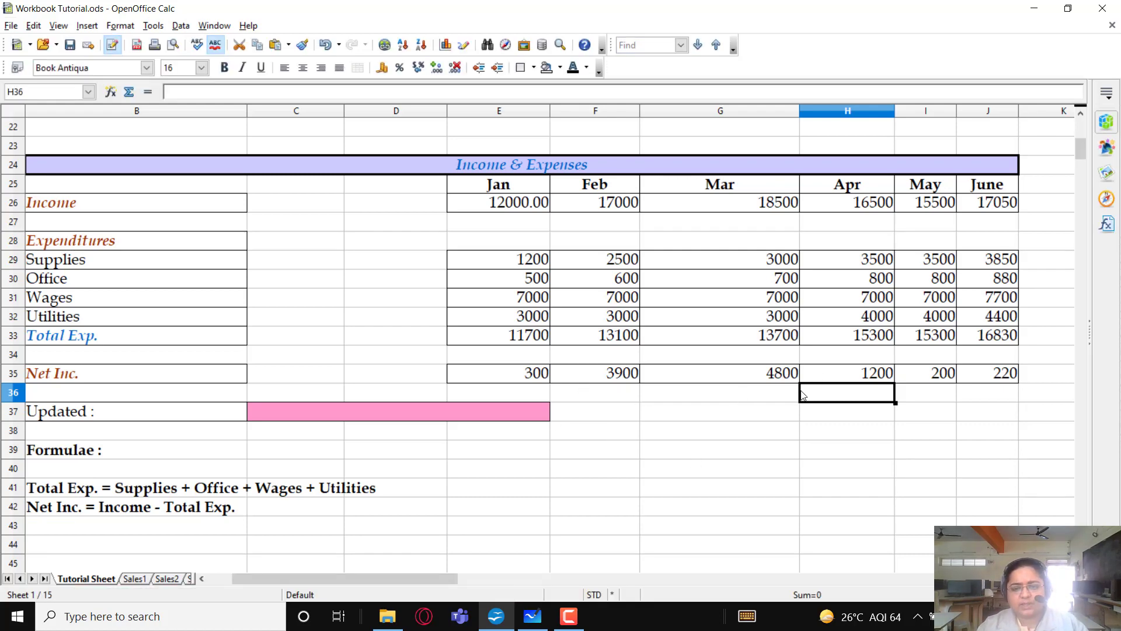
In the Happy Journey Travels table, enter =N4-M4 as Delhi's Total Miles in O4.
{"action": "scroll", "coordinate": [789, 432], "scroll_direction": "up", "scroll_amount": 7}
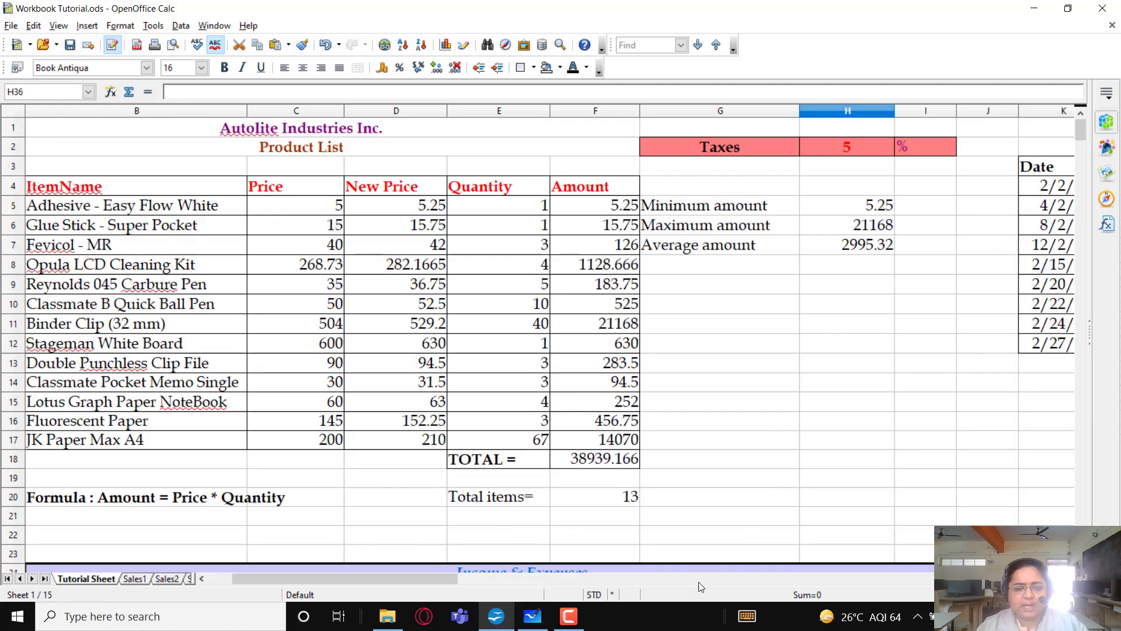
{"action": "left_click_drag", "start_coordinate": [399, 579], "coordinate": [583, 590]}
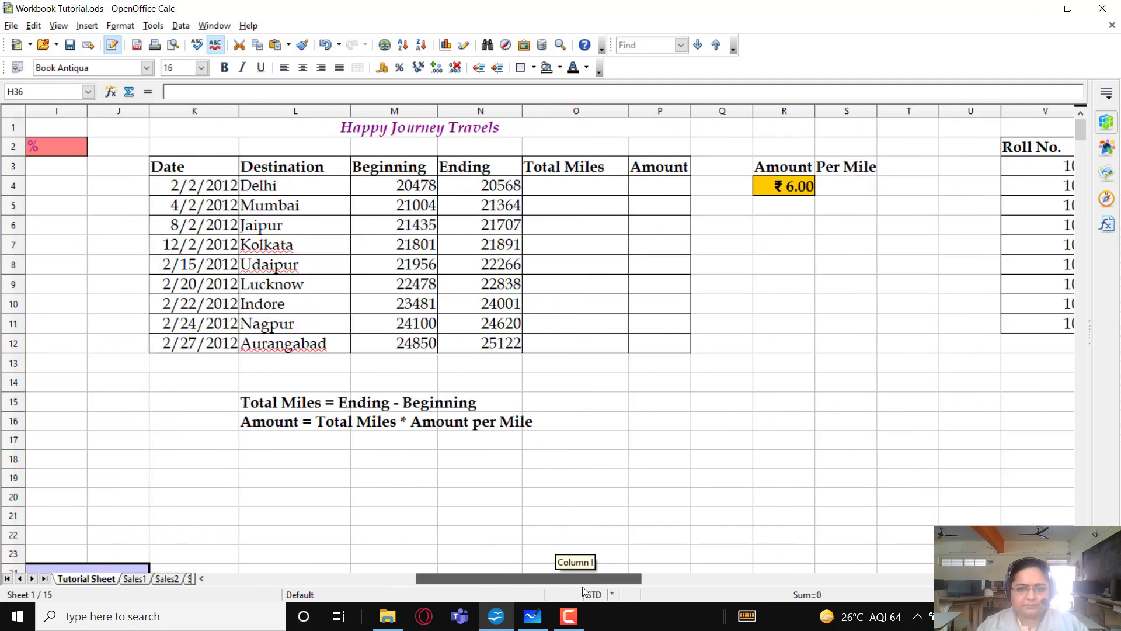
{"action": "left_click", "coordinate": [728, 270]}
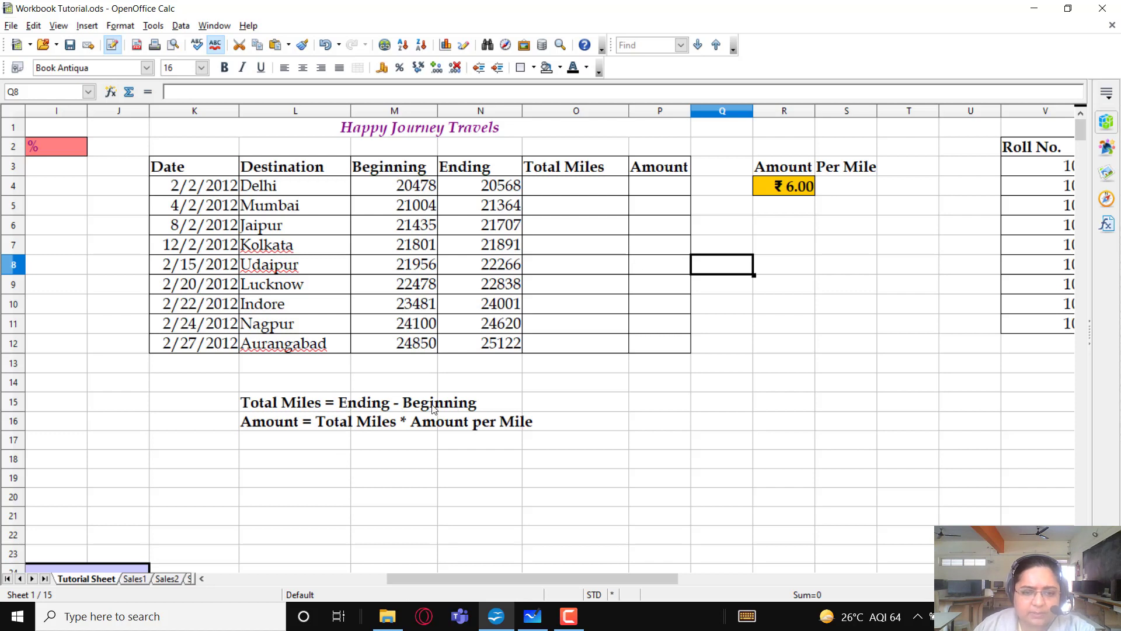
{"action": "left_click", "coordinate": [578, 187]}
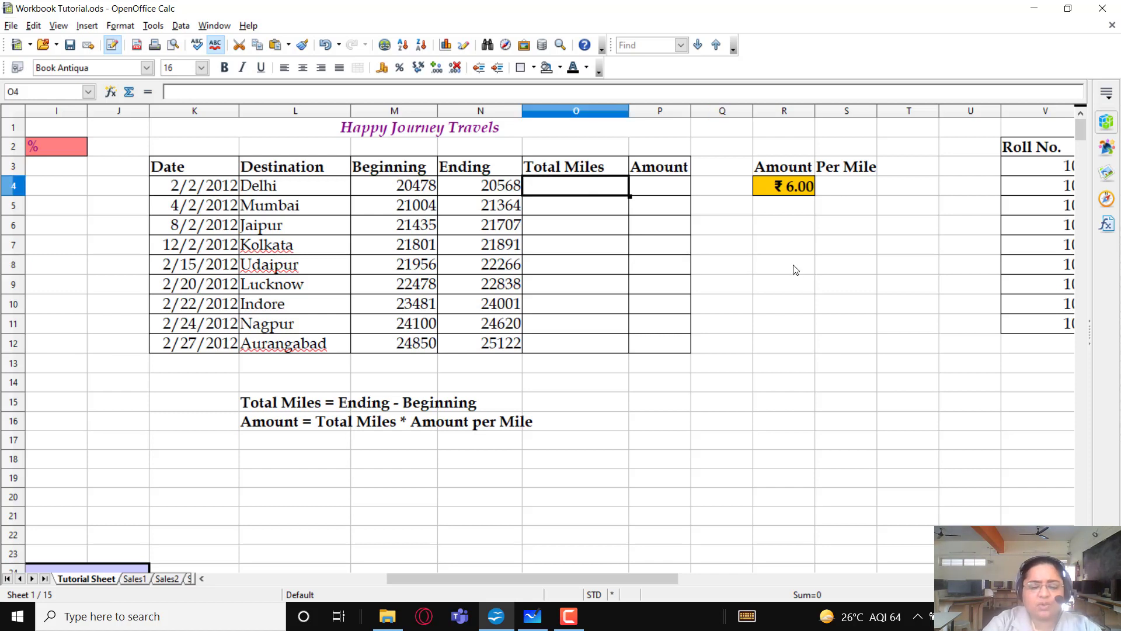
{"action": "type", "text": "="}
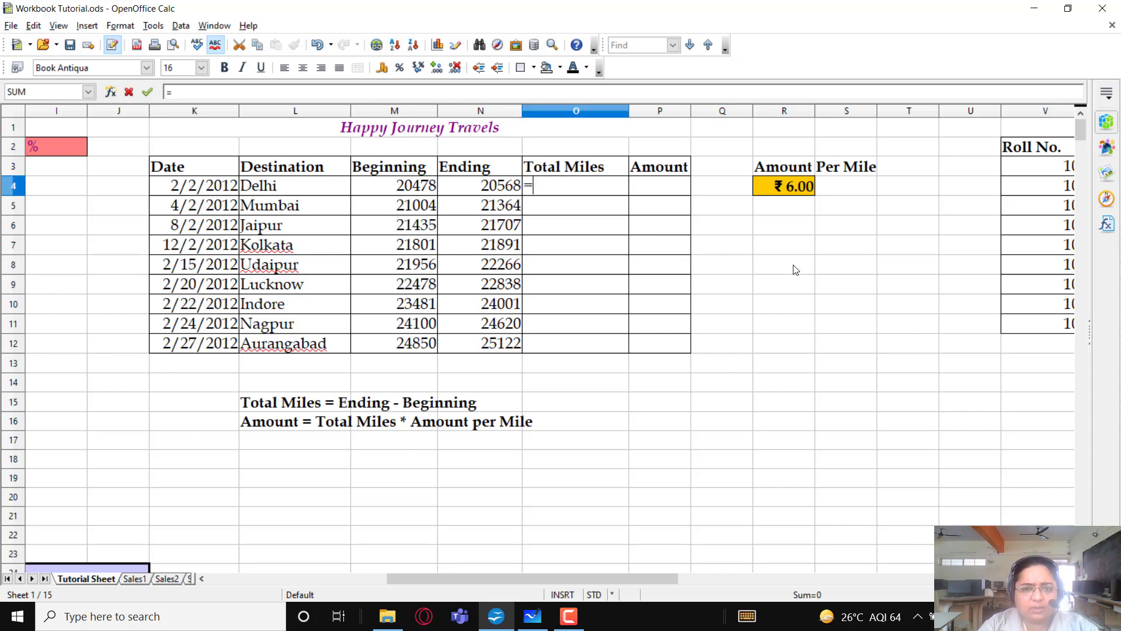
{"action": "key", "text": "Left"}
{"action": "type", "text": "-"}
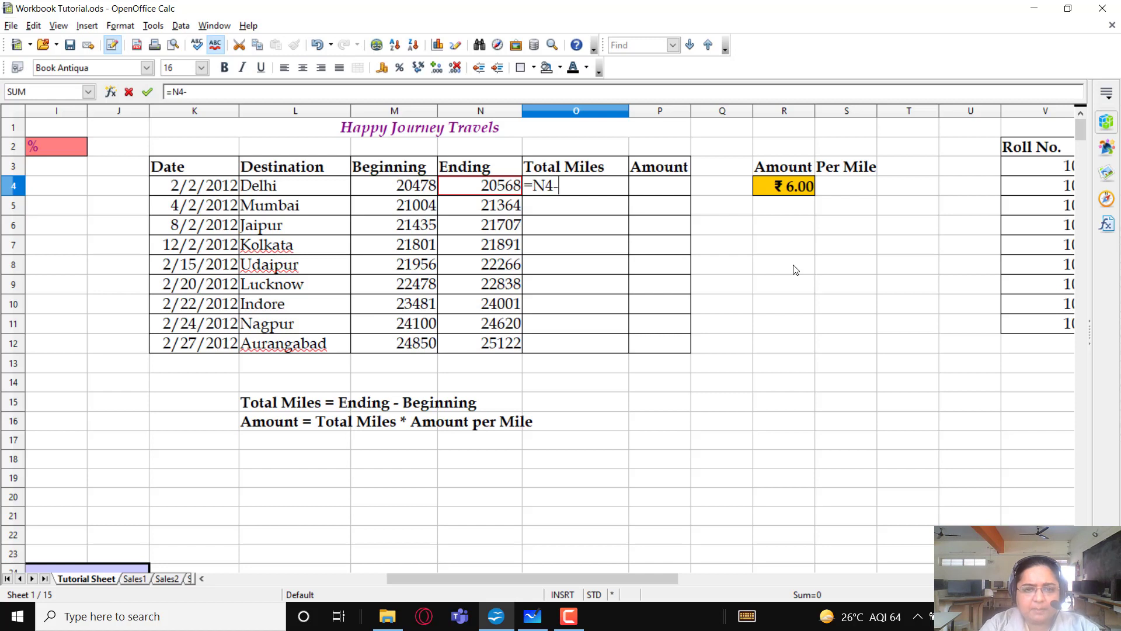
{"action": "key", "text": "Left"}
{"action": "key", "text": "Left"}
{"action": "key", "text": "Return"}
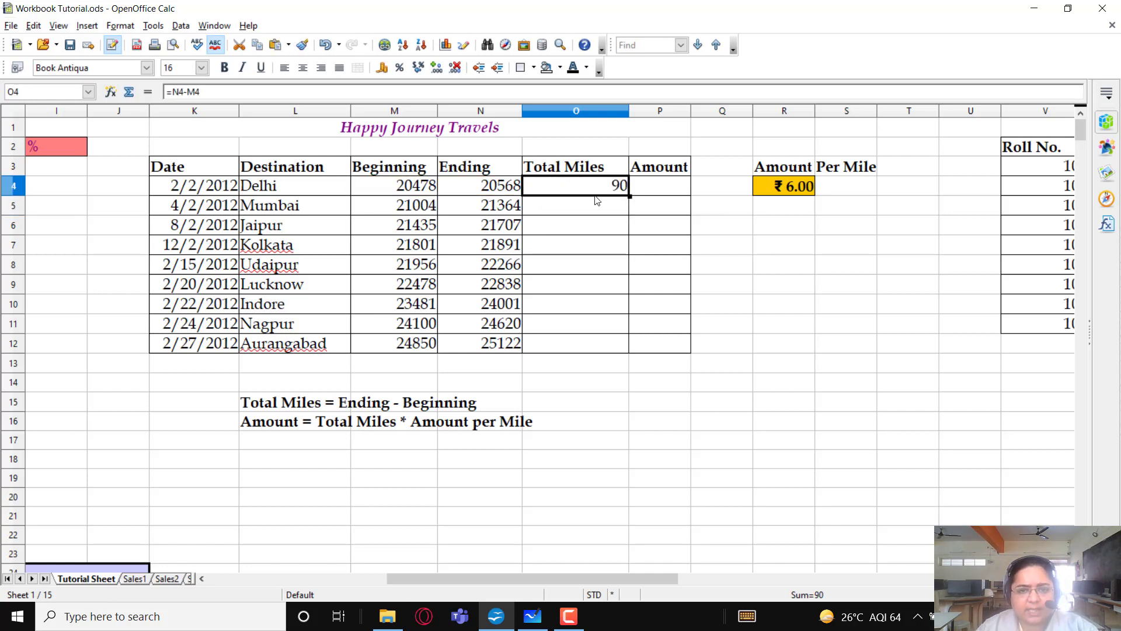
Enter =O4*R4 as Delhi's Amount in P4, multiplying Total Miles by the Amount Per Mile cell.
{"action": "left_click", "coordinate": [645, 194]}
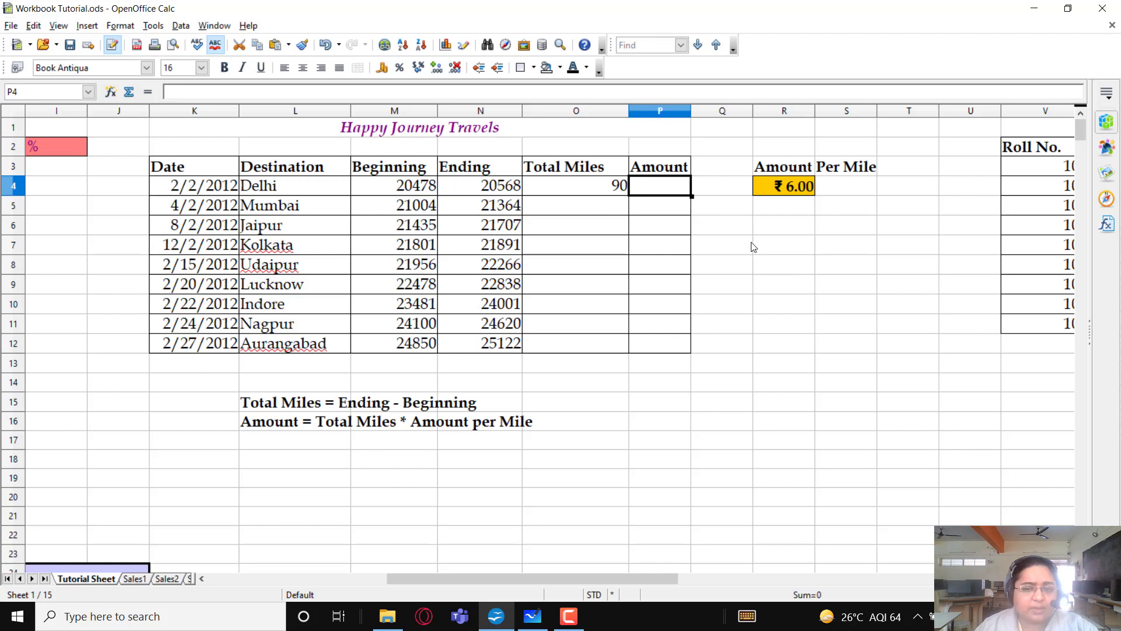
{"action": "left_click", "coordinate": [783, 192]}
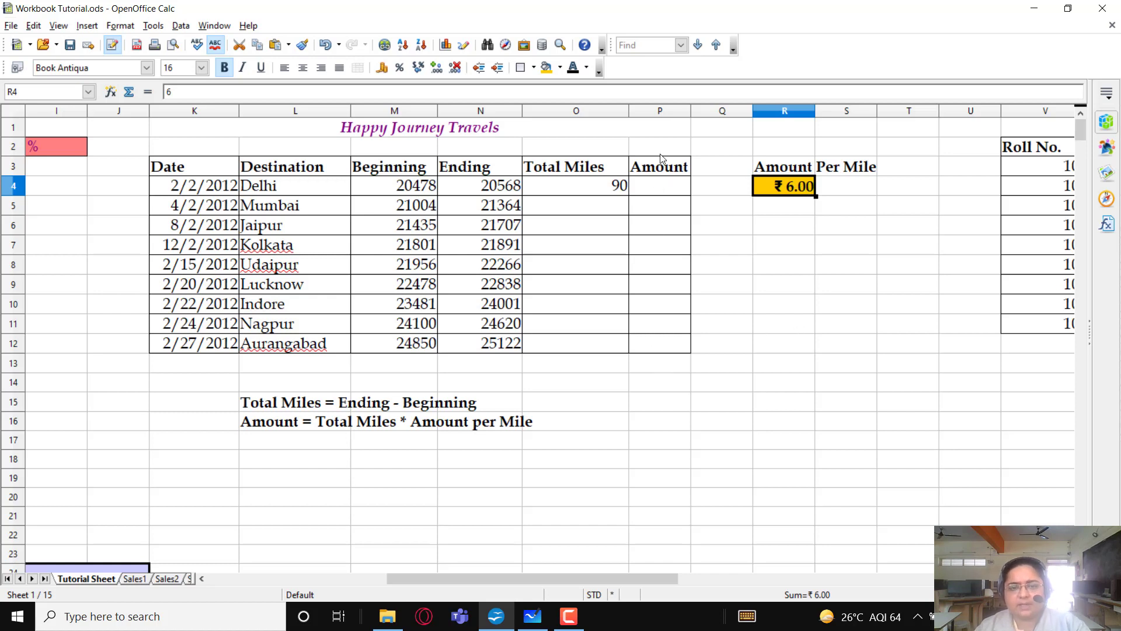
{"action": "left_click", "coordinate": [677, 186]}
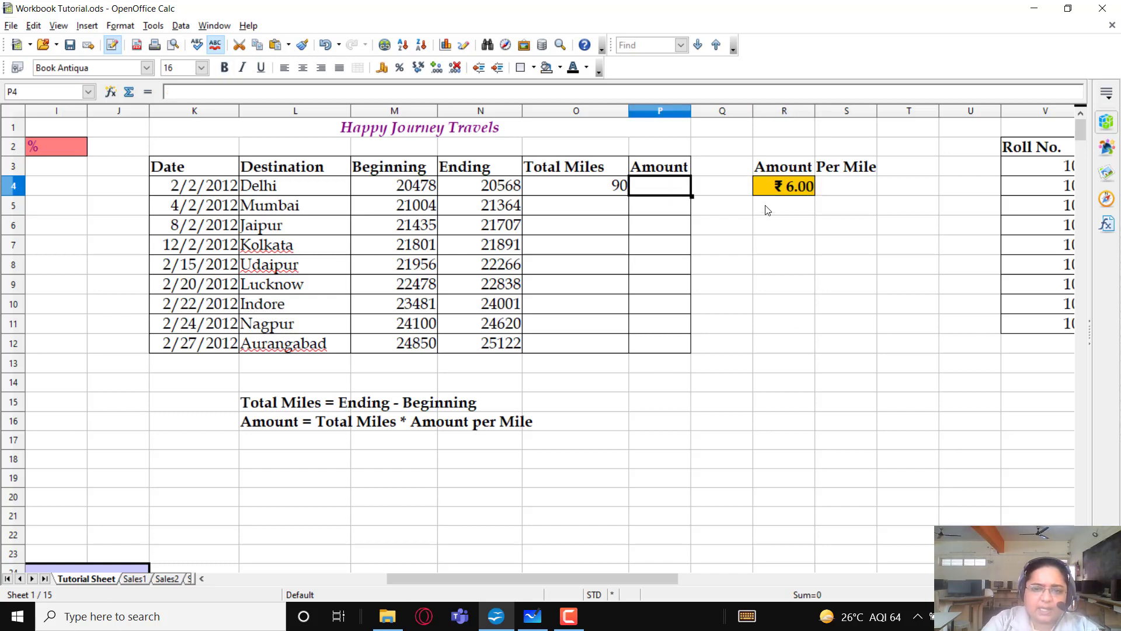
{"action": "type", "text": "="}
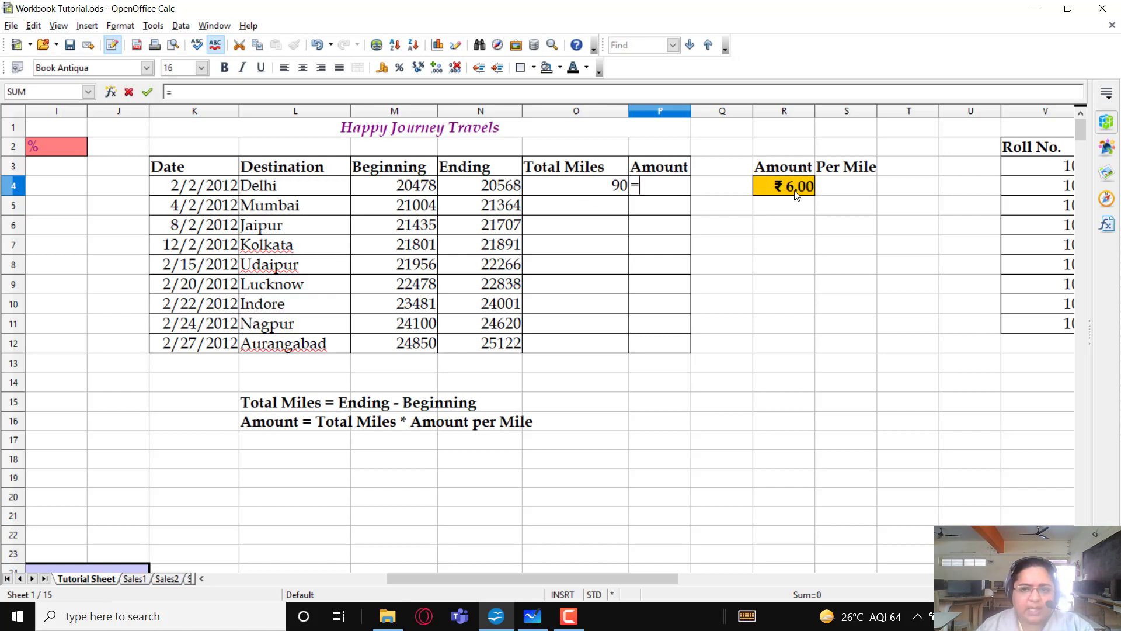
{"action": "key", "text": "Left"}
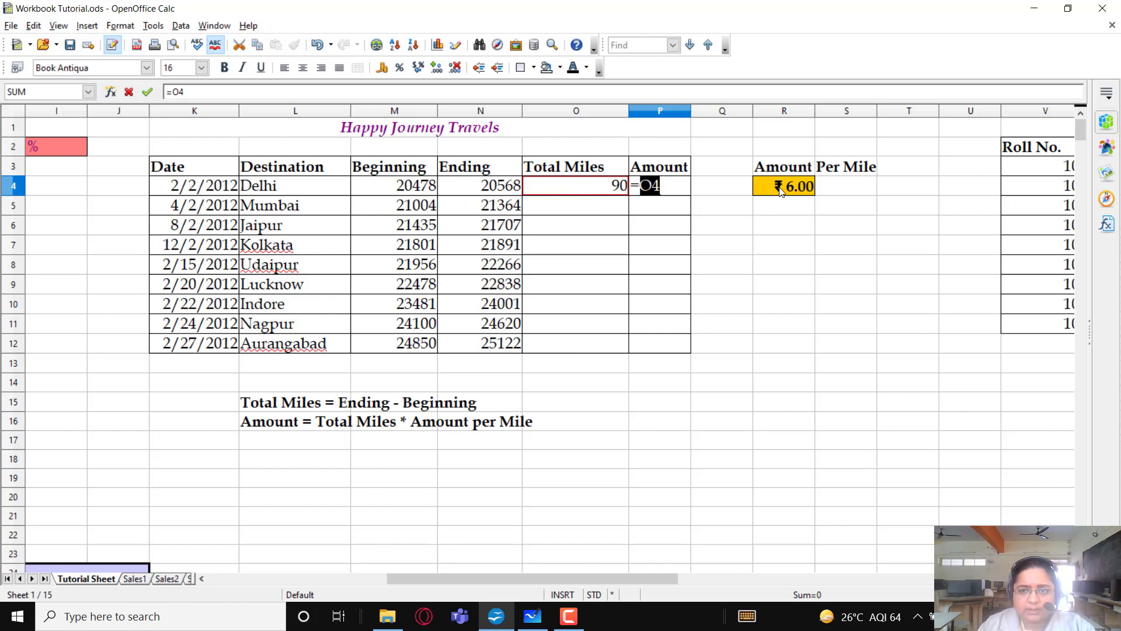
{"action": "type", "text": "*"}
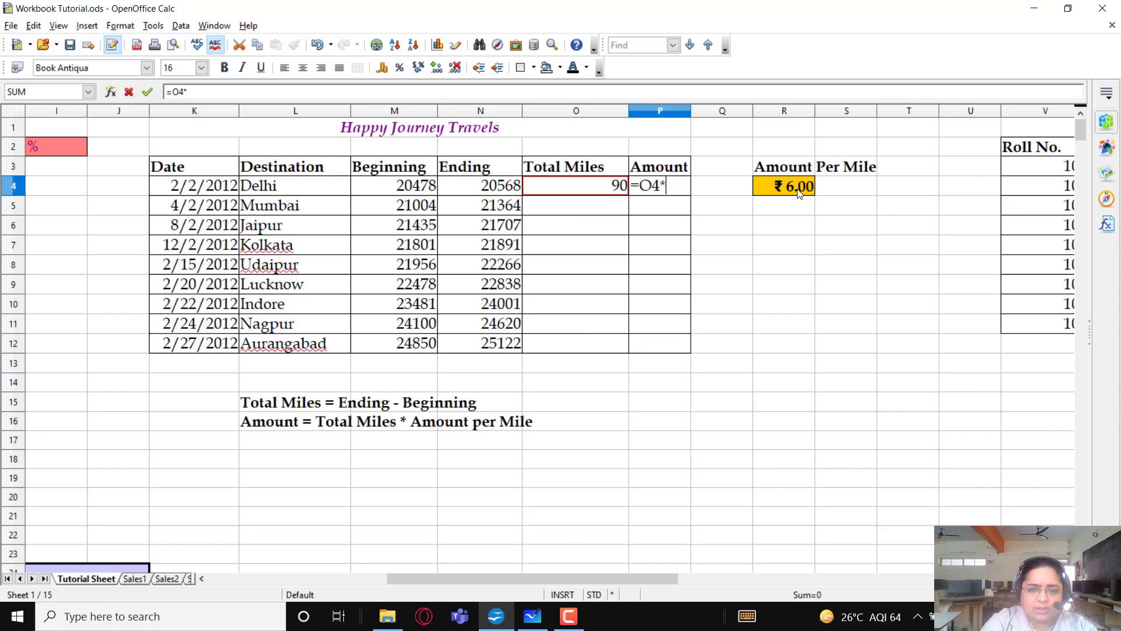
{"action": "left_click", "coordinate": [798, 193]}
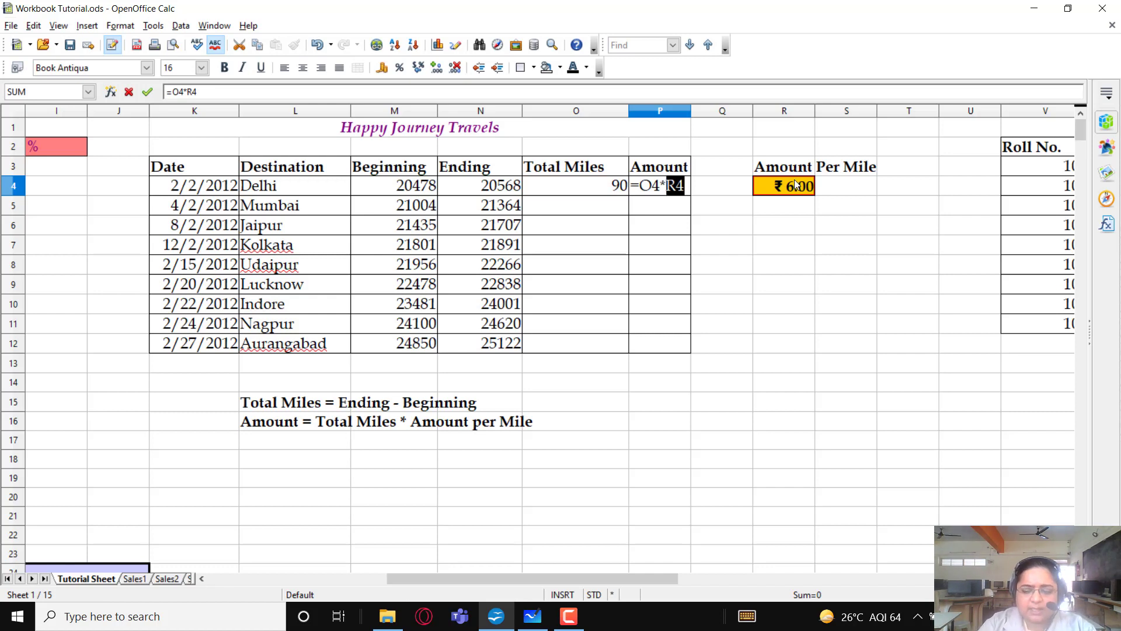
{"action": "key", "text": "Return"}
{"action": "key", "text": "Up"}
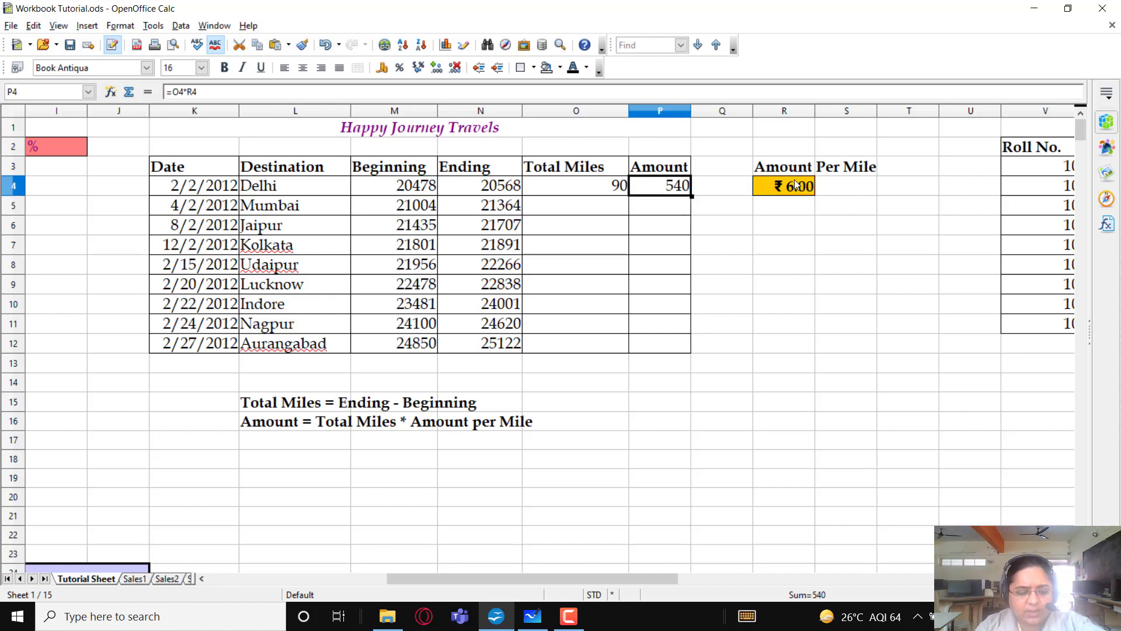
Make the Amount Per Mile reference absolute in P4 so the formula reads =O4*$R$4.
{"action": "key", "text": "F2"}
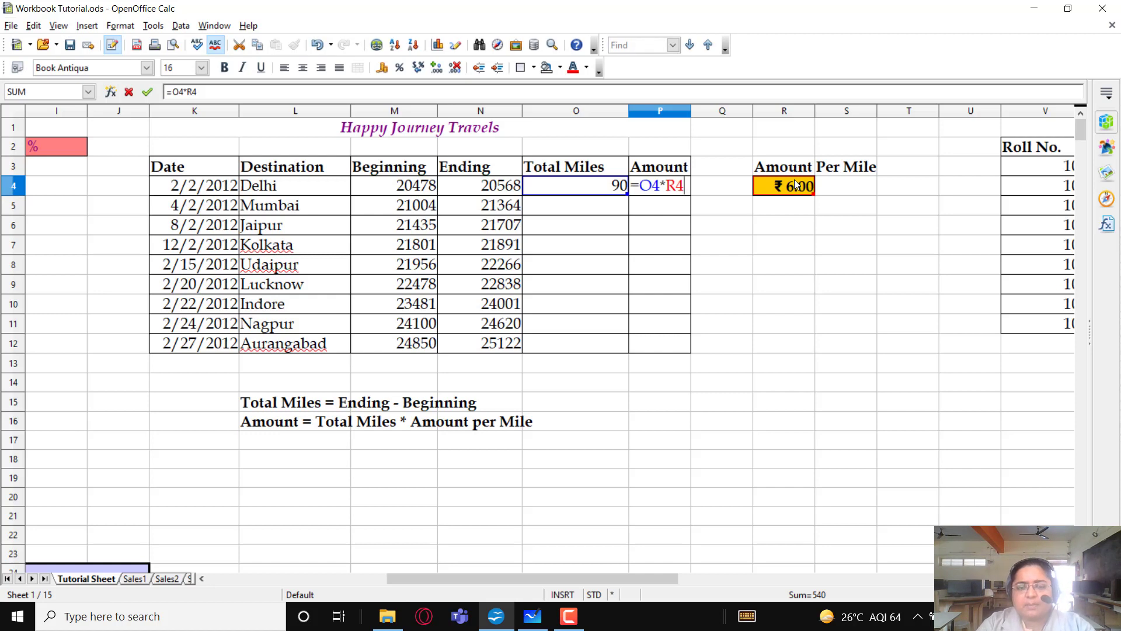
{"action": "key", "text": "Left"}
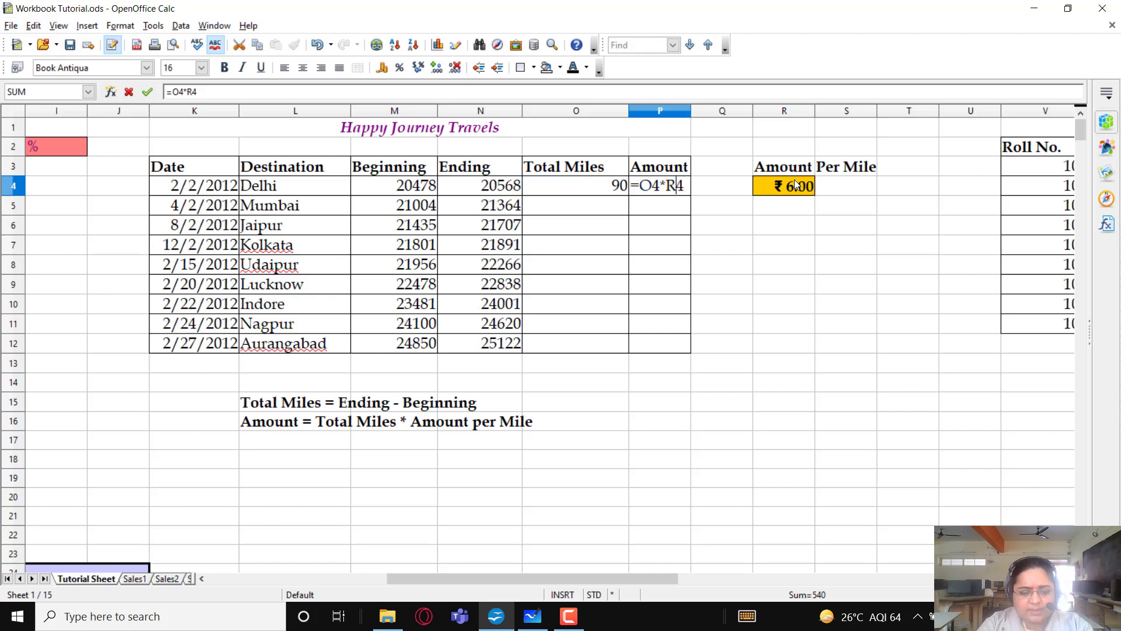
{"action": "type", "text": "$"}
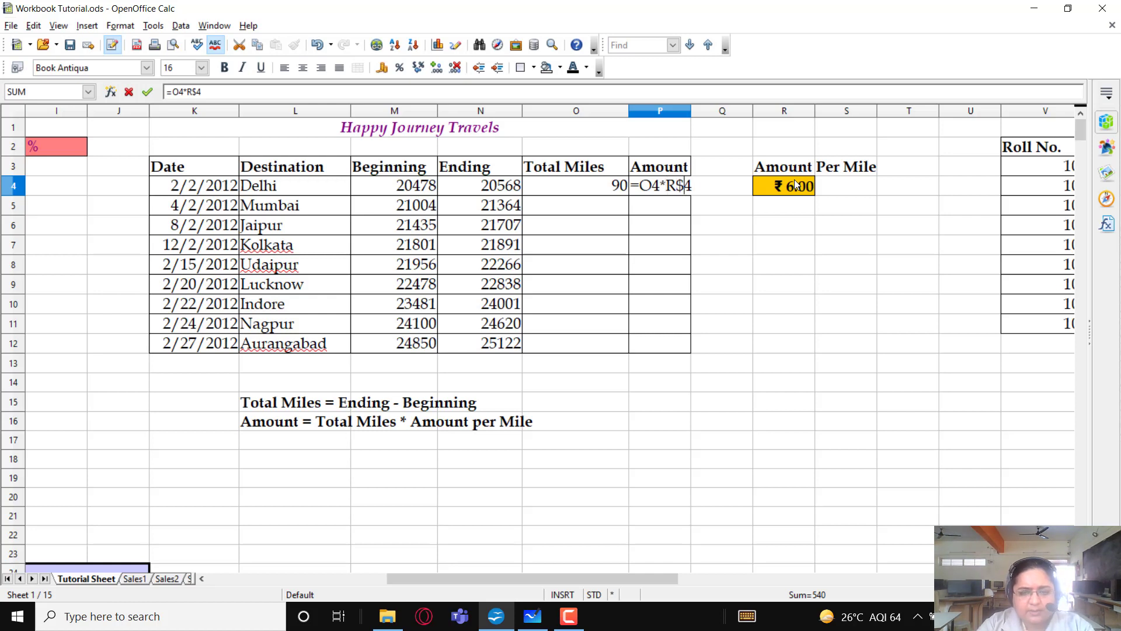
{"action": "key", "text": "Left"}
{"action": "key", "text": "Left"}
{"action": "type", "text": "$"}
{"action": "key", "text": "BackSpace"}
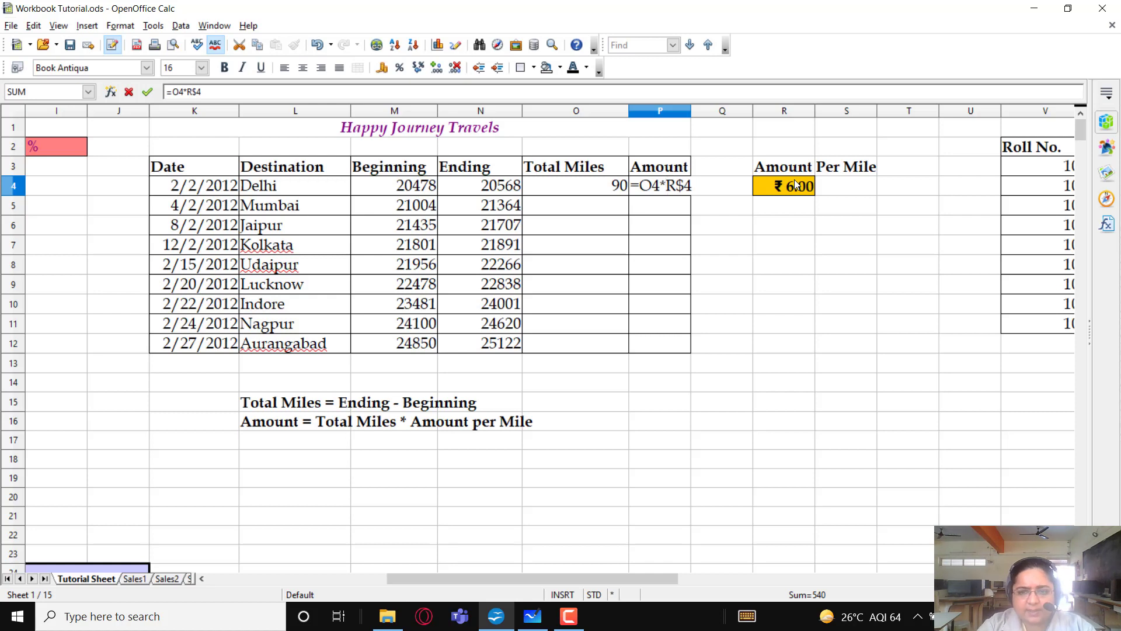
{"action": "type", "text": "$"}
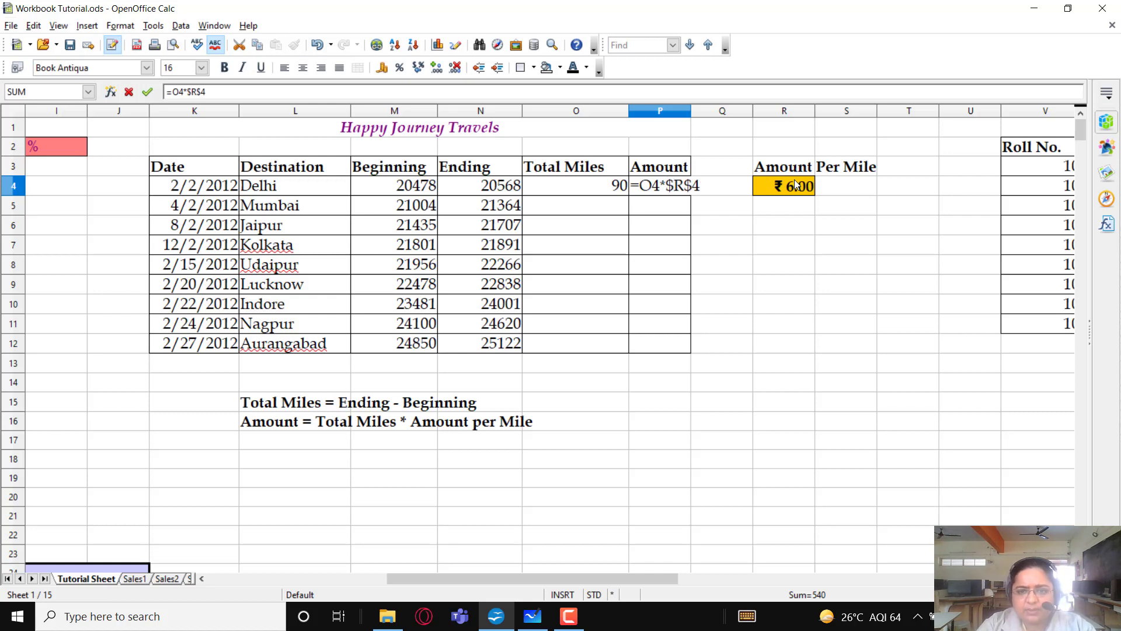
{"action": "key", "text": "Return"}
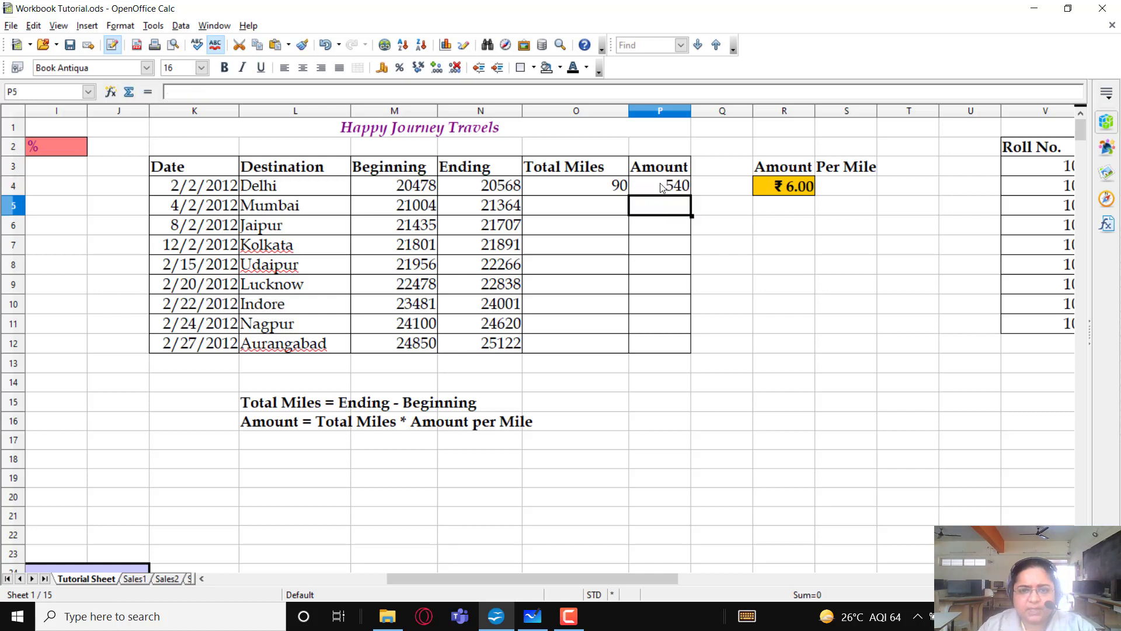
Fill the Total Miles and Amount formulas from O4:P4 down to row 12.
{"action": "left_click", "coordinate": [661, 186]}
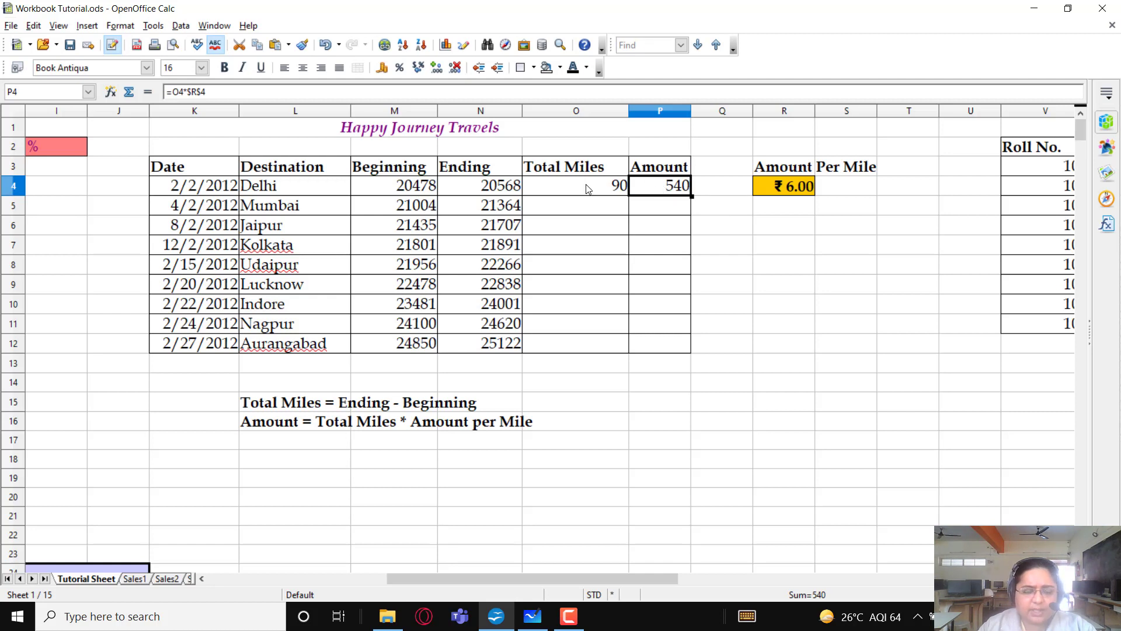
{"action": "left_click_drag", "start_coordinate": [587, 189], "coordinate": [685, 350]}
{"action": "left_click", "coordinate": [718, 312]}
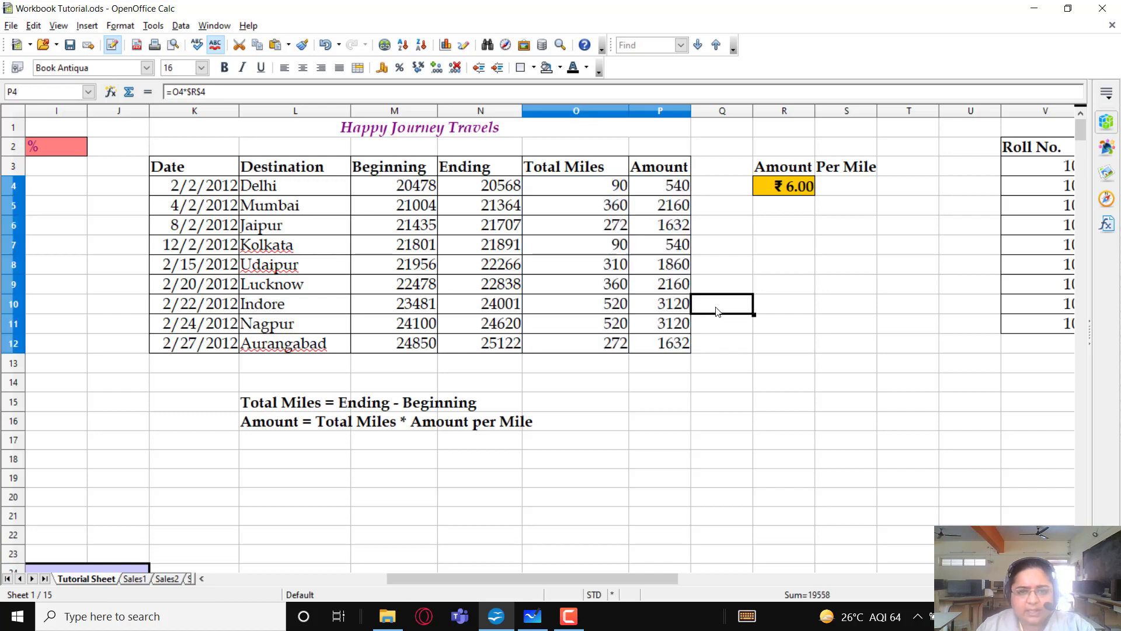
Highlight the filled Total Miles and Amount columns and examine the references in Jaipur's Amount formula in P6.
{"action": "left_click_drag", "start_coordinate": [590, 188], "coordinate": [588, 349]}
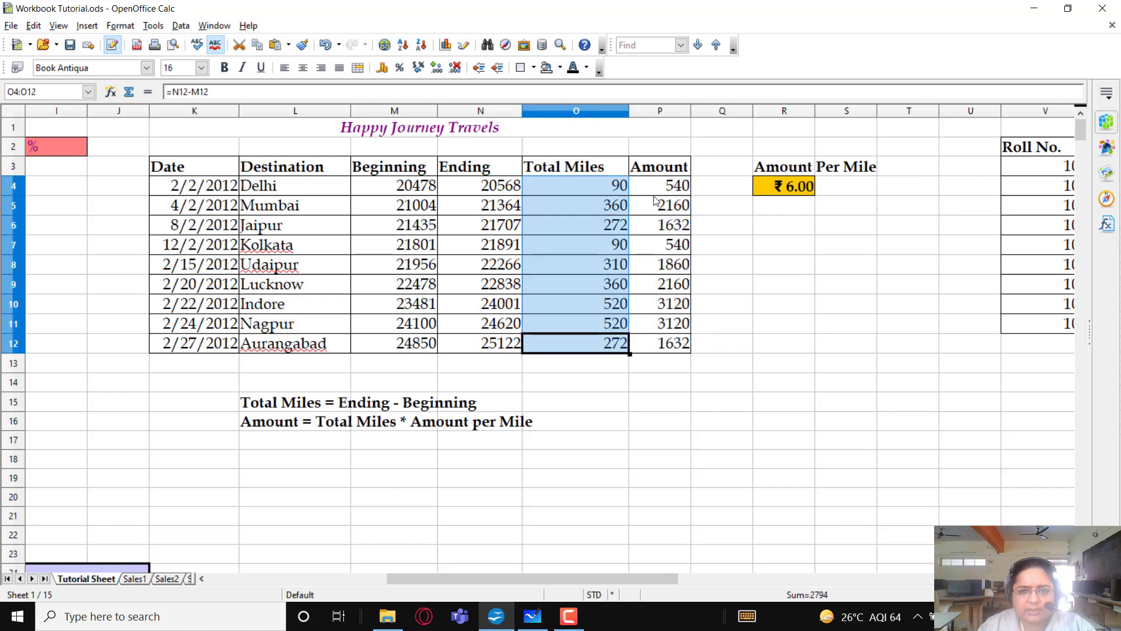
{"action": "left_click_drag", "start_coordinate": [657, 196], "coordinate": [675, 364]}
{"action": "left_click", "coordinate": [672, 228]}
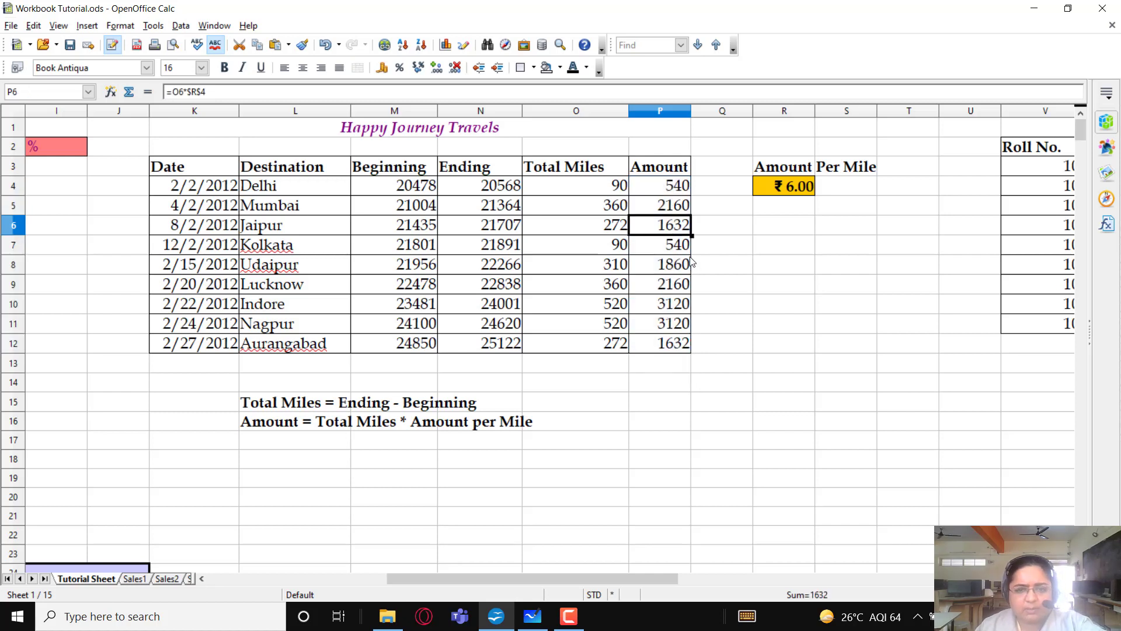
{"action": "key", "text": "F2"}
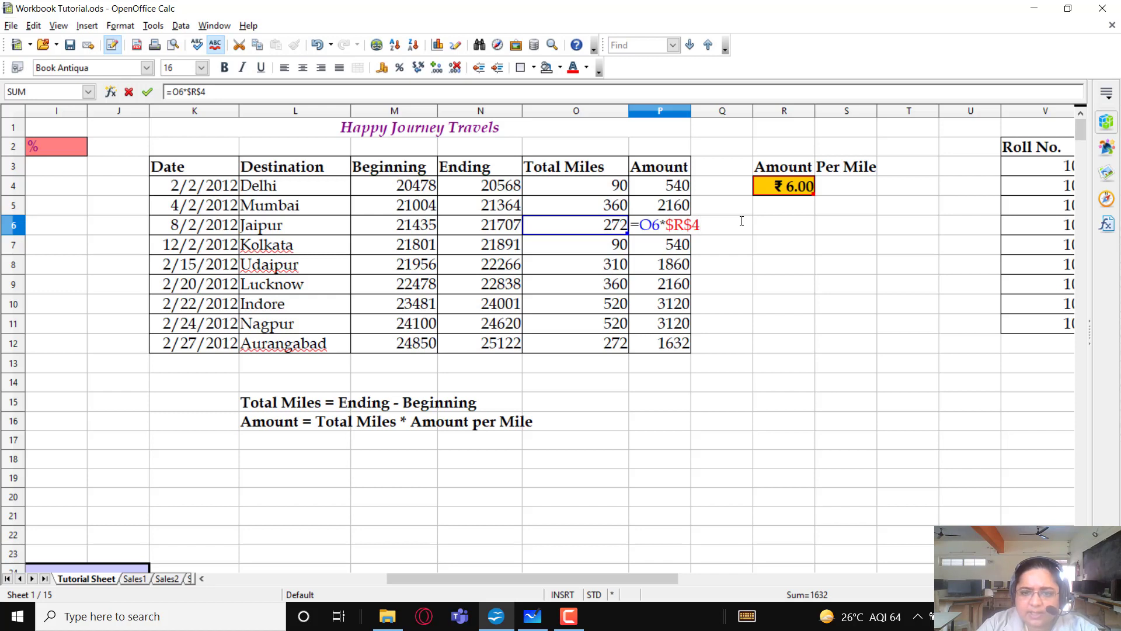
{"action": "key", "text": "Return"}
{"action": "key", "text": "Down"}
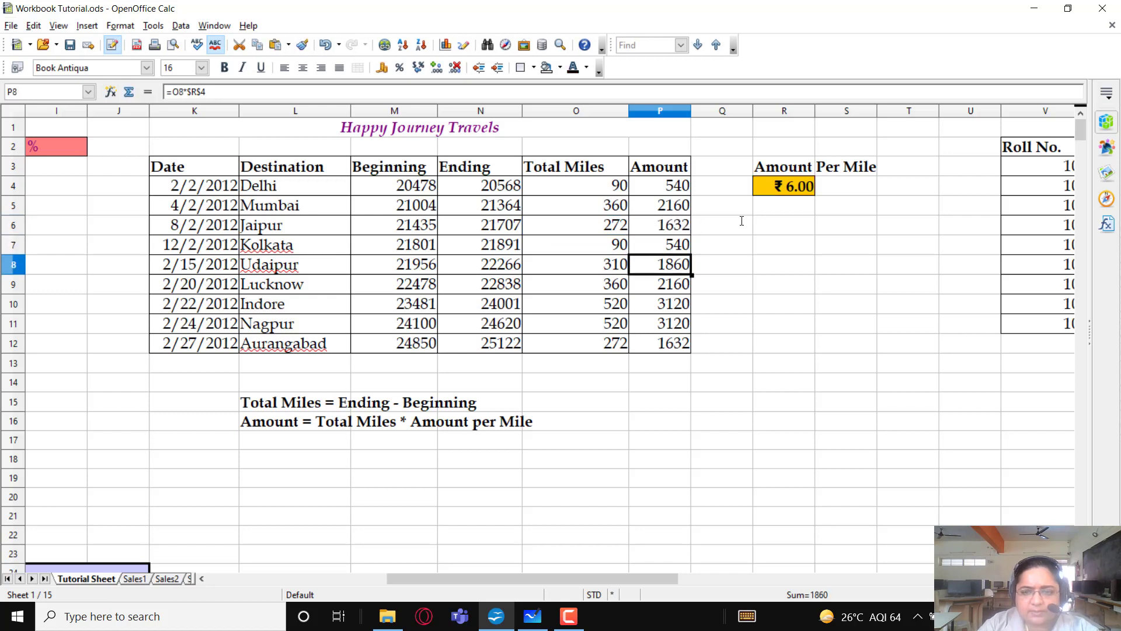
Examine the cell references in the Amount formulas for Udaipur and Indore in P8 and P10.
{"action": "key", "text": "F2"}
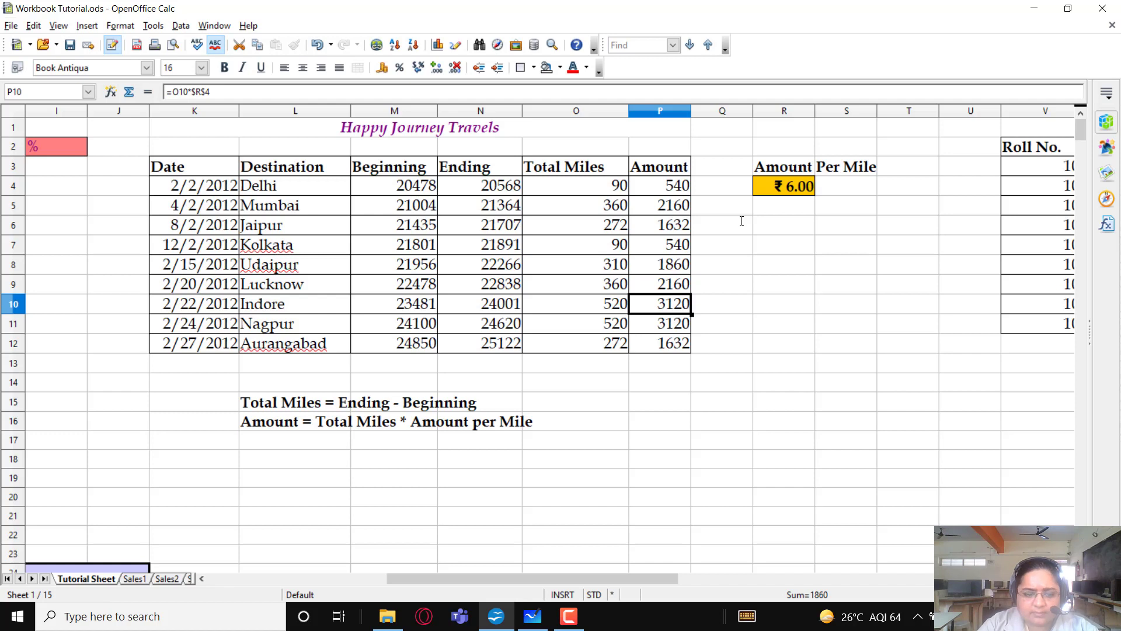
{"action": "key", "text": "F2"}
{"action": "key", "text": "Return"}
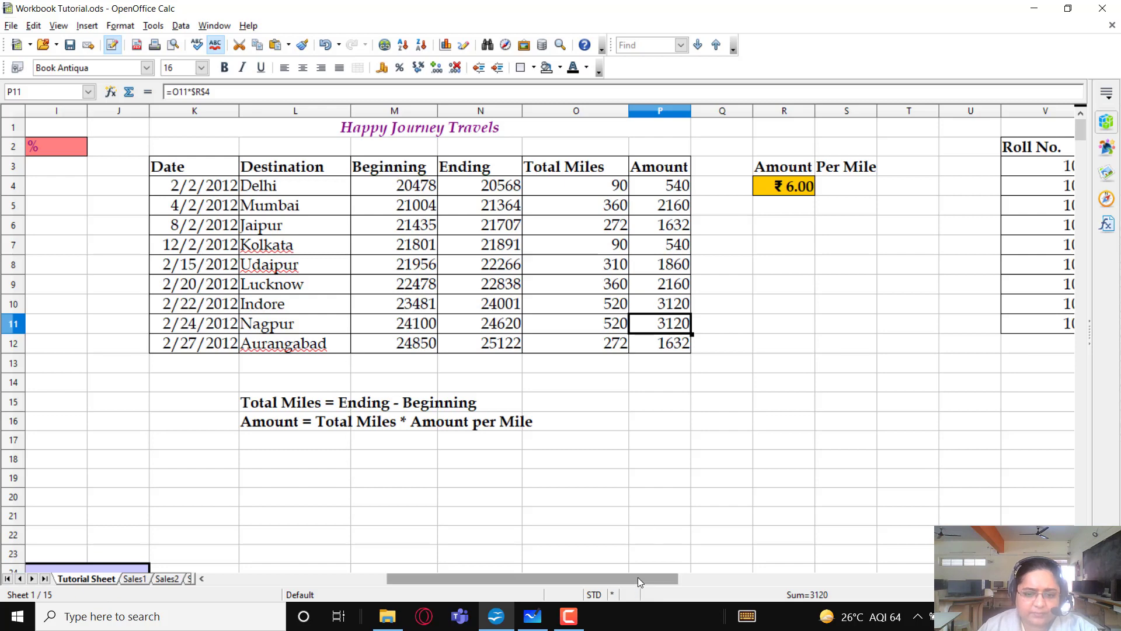
Label AC18 "Max. Area" and AC19 "Max. Popula." below the Democratic Indian States table.
{"action": "left_click_drag", "start_coordinate": [637, 577], "coordinate": [603, 580]}
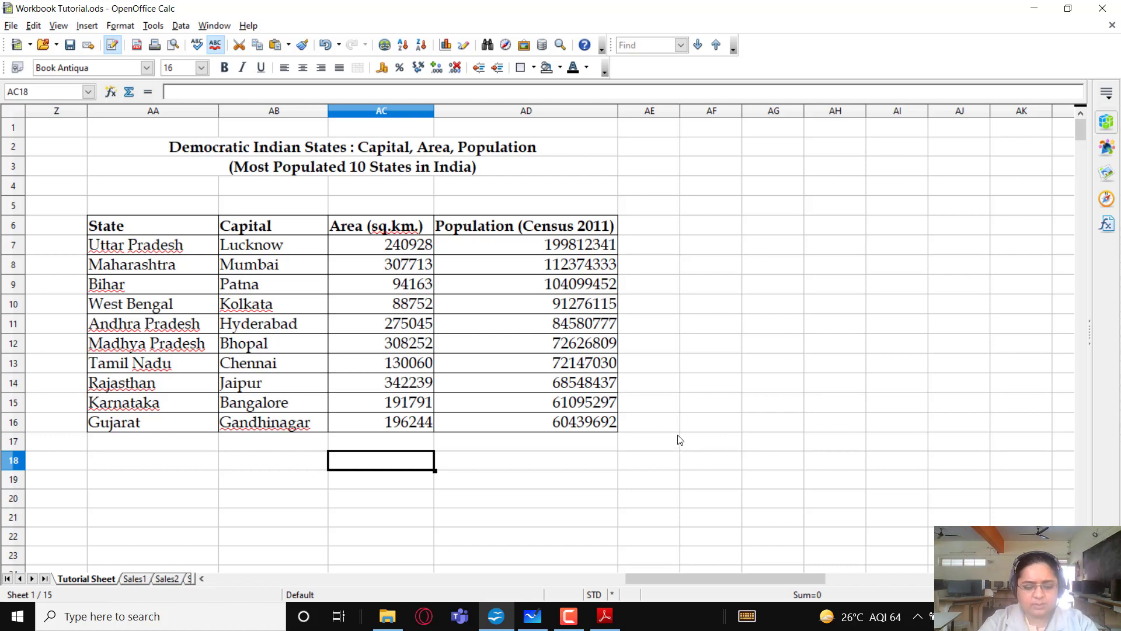
{"action": "type", "text": "Max."}
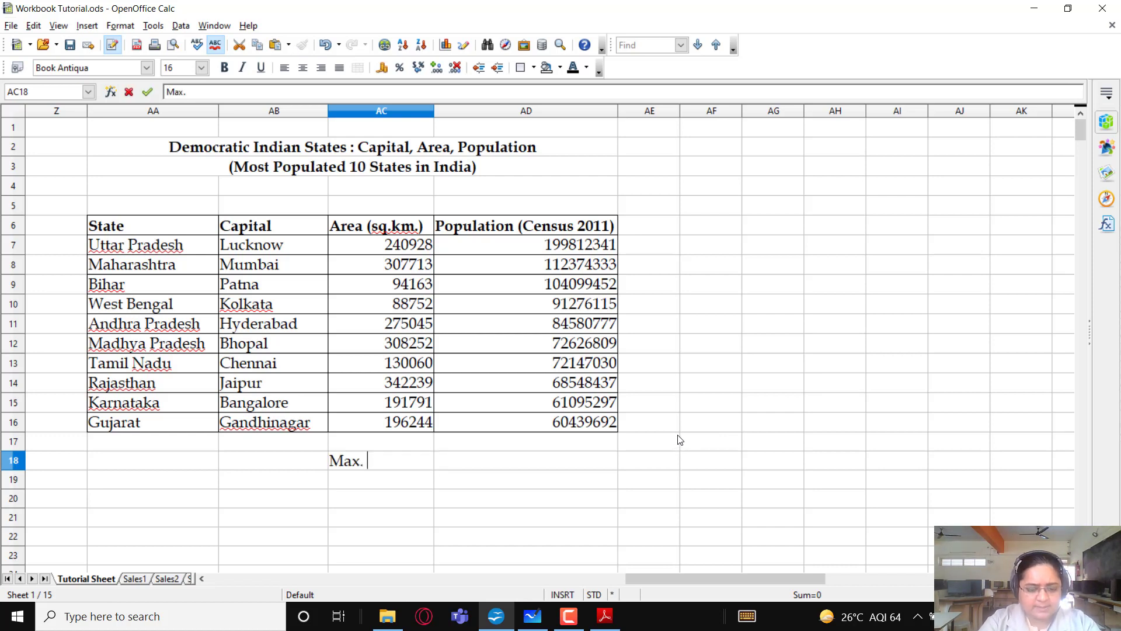
{"action": "type", "text": " Area"}
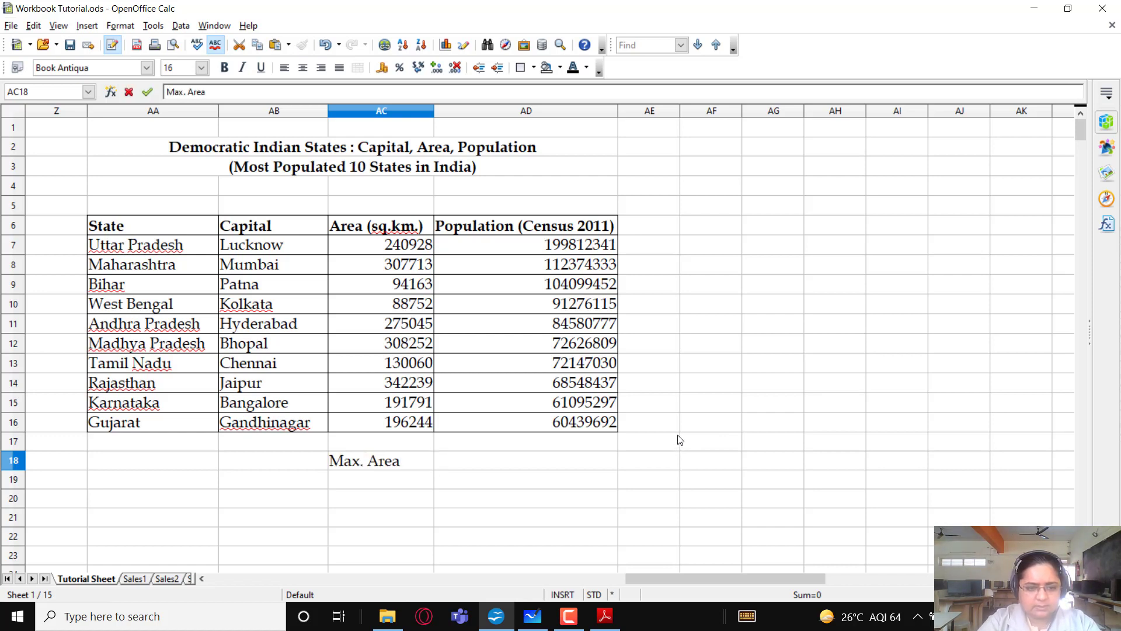
{"action": "key", "text": "Return"}
{"action": "type", "text": "Max. "}
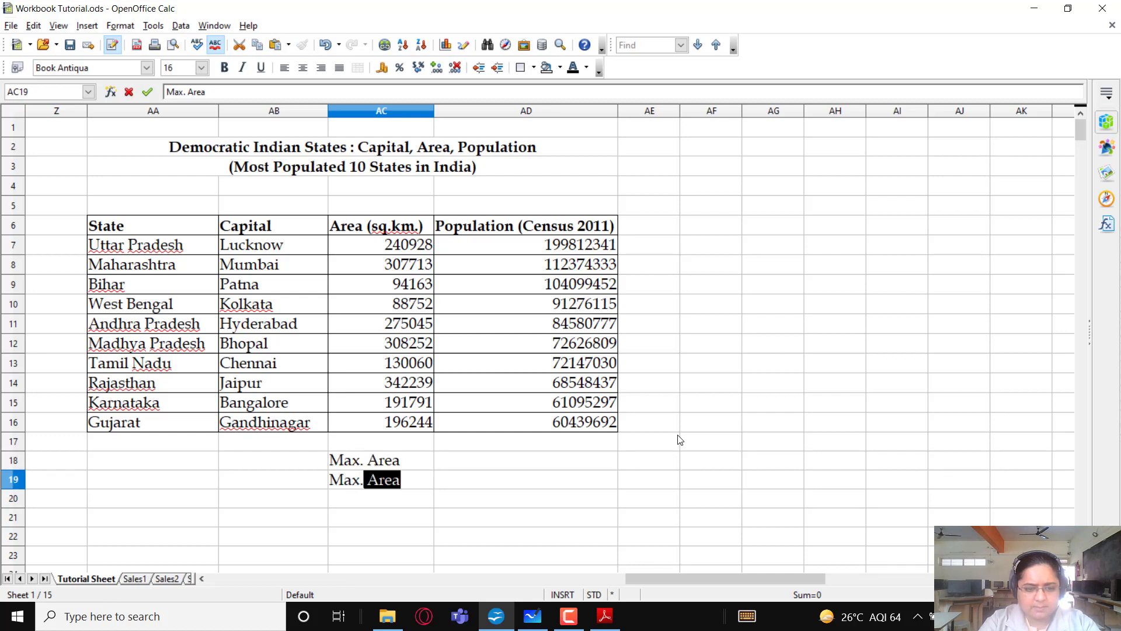
{"action": "type", "text": "Populati"}
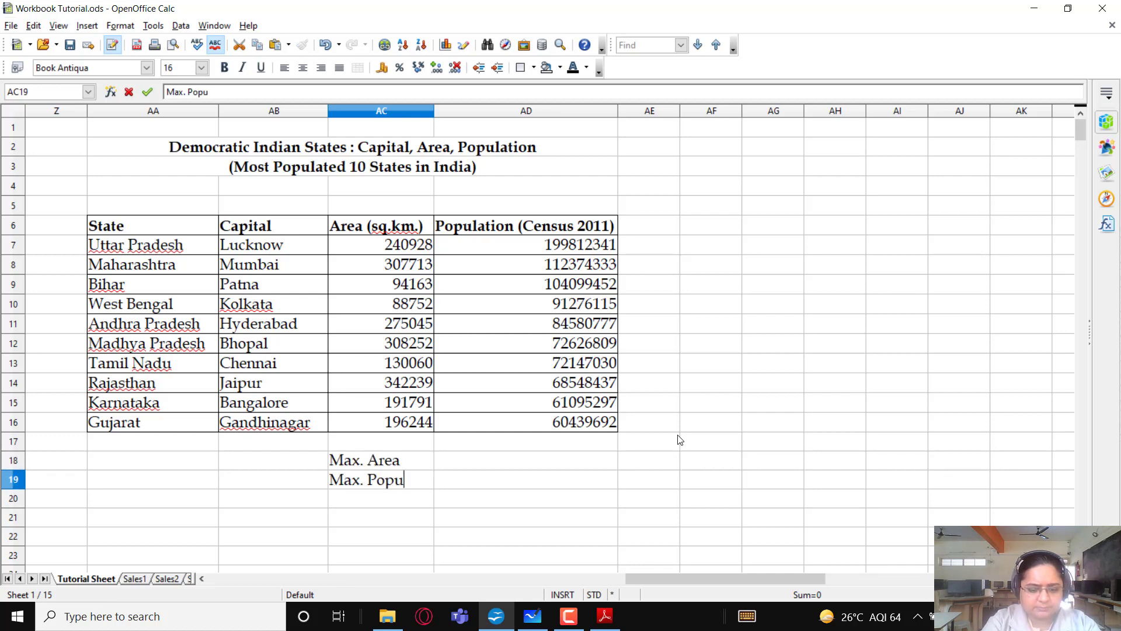
{"action": "key", "text": "BackSpace"}
{"action": "key", "text": "BackSpace"}
{"action": "type", "text": "."}
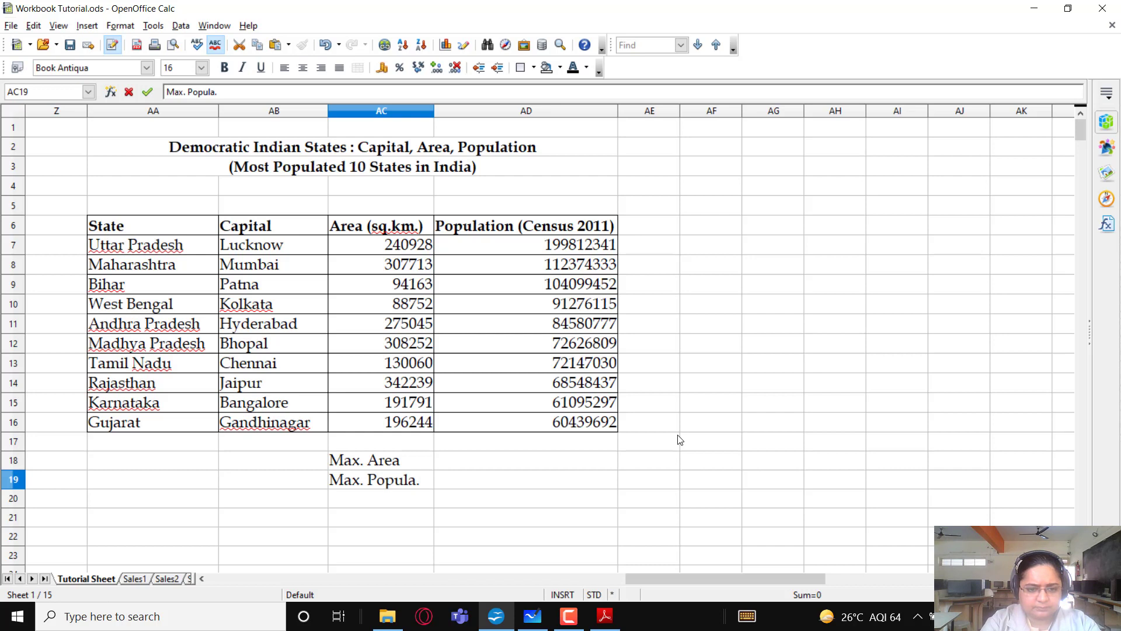
{"action": "key", "text": "Tab"}
Enter =max(AC7:AC16) in AD18 to calculate the maximum area of the states.
{"action": "key", "text": "Up"}
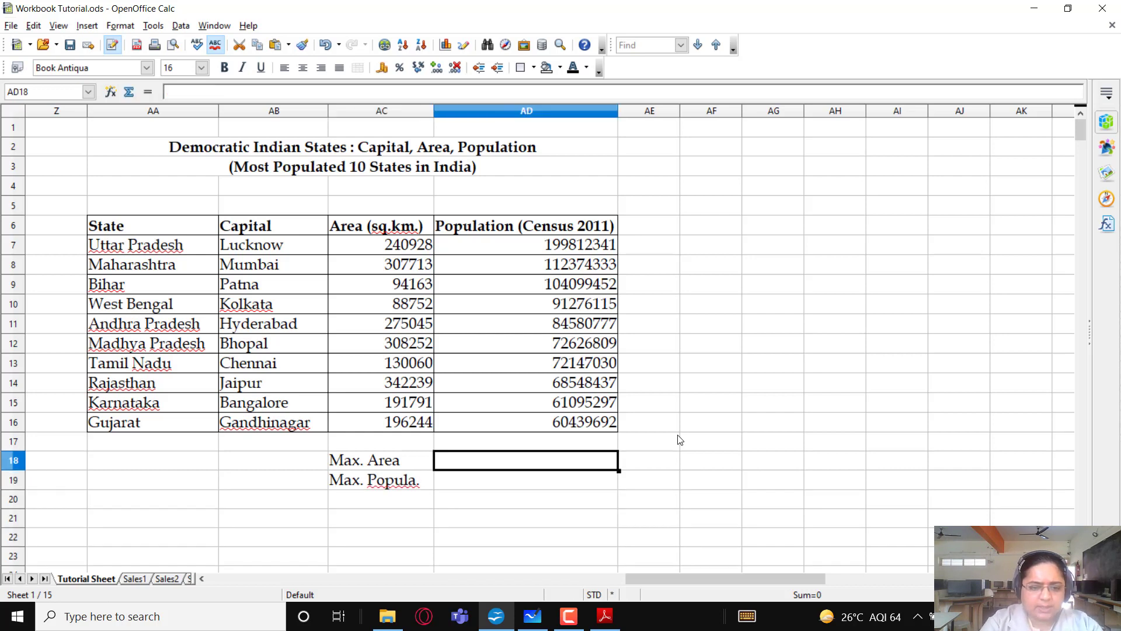
{"action": "type", "text": "="}
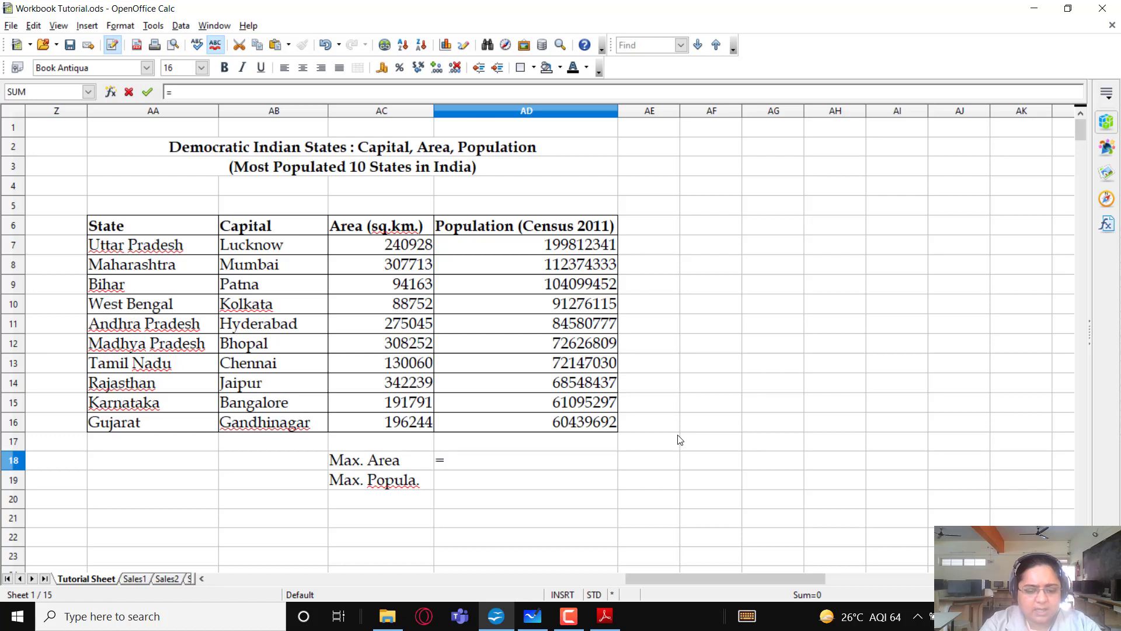
{"action": "type", "text": "max("}
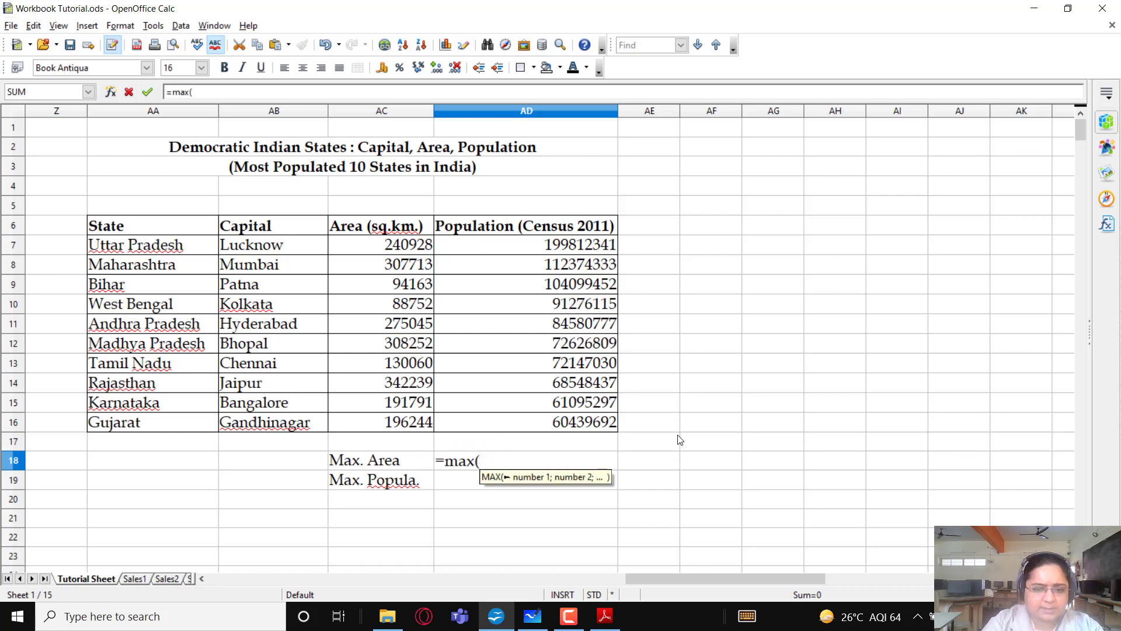
{"action": "left_click_drag", "start_coordinate": [389, 246], "coordinate": [390, 425]}
{"action": "type", "text": ")"}
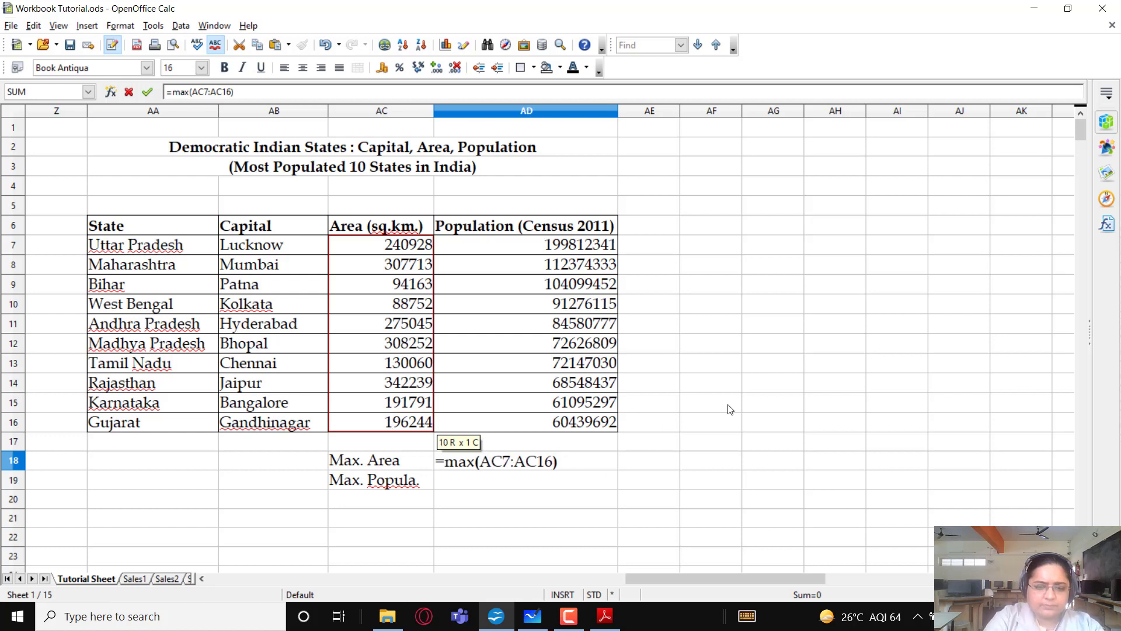
{"action": "key", "text": "Return"}
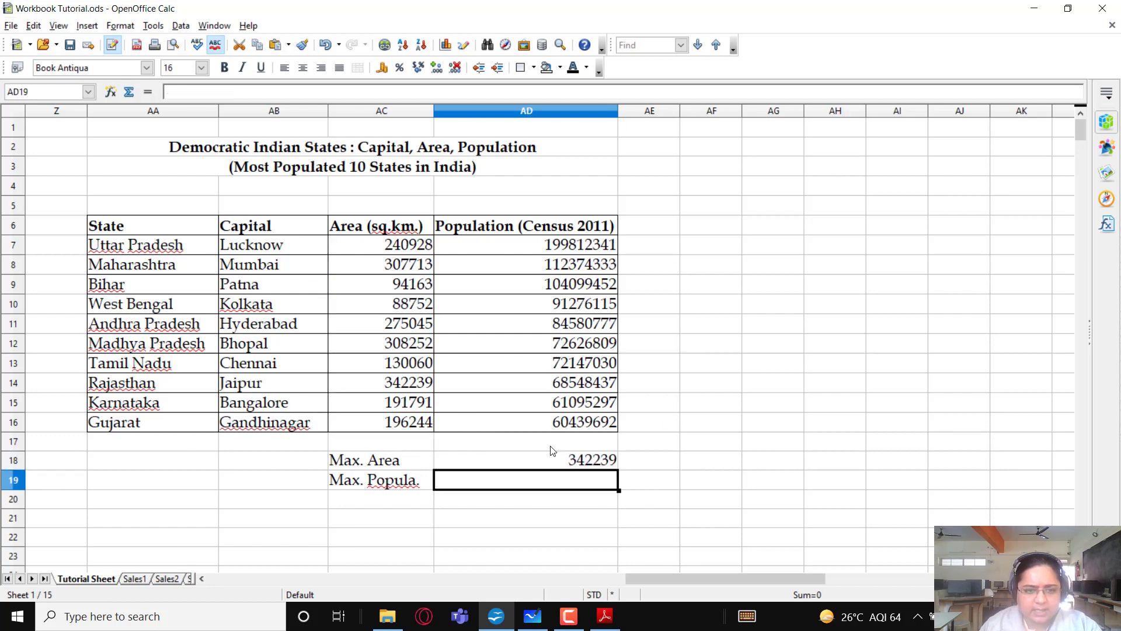
Enter =max(AD7:AD16) in AD19 to calculate the maximum population of the states.
{"action": "left_click", "coordinate": [595, 463]}
{"action": "left_click", "coordinate": [546, 487]}
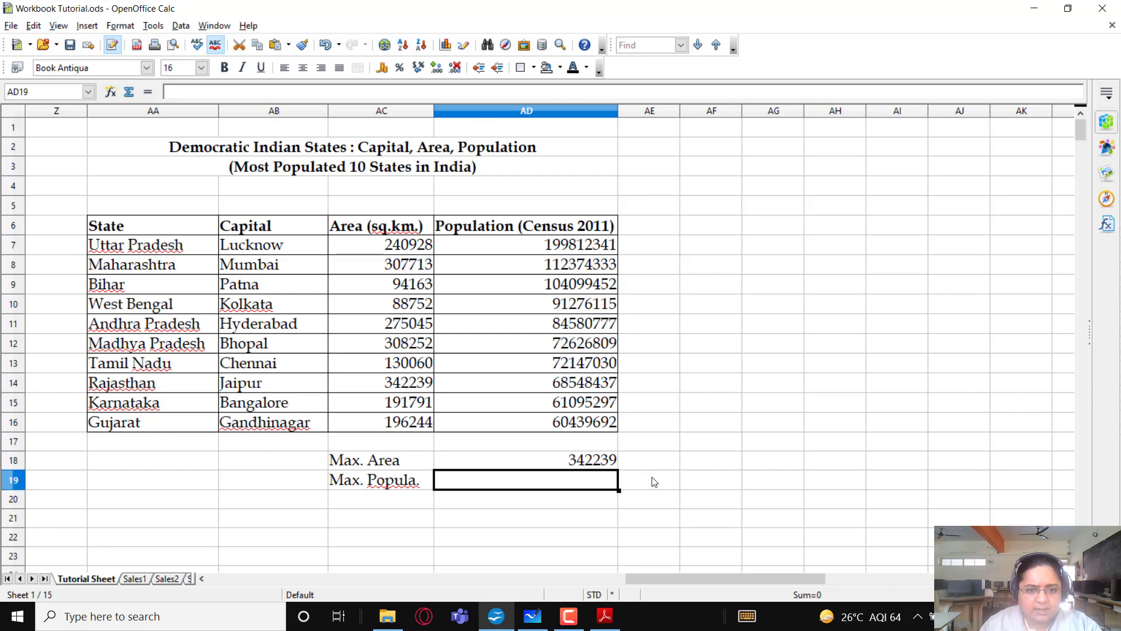
{"action": "type", "text": "=max("}
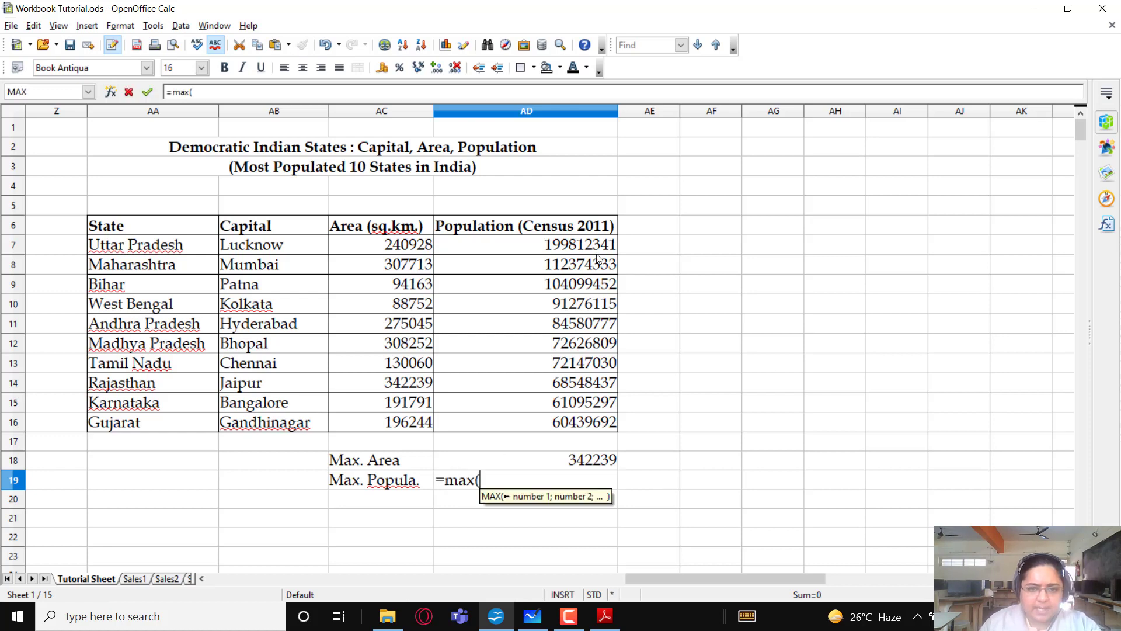
{"action": "left_click_drag", "start_coordinate": [588, 250], "coordinate": [591, 421]}
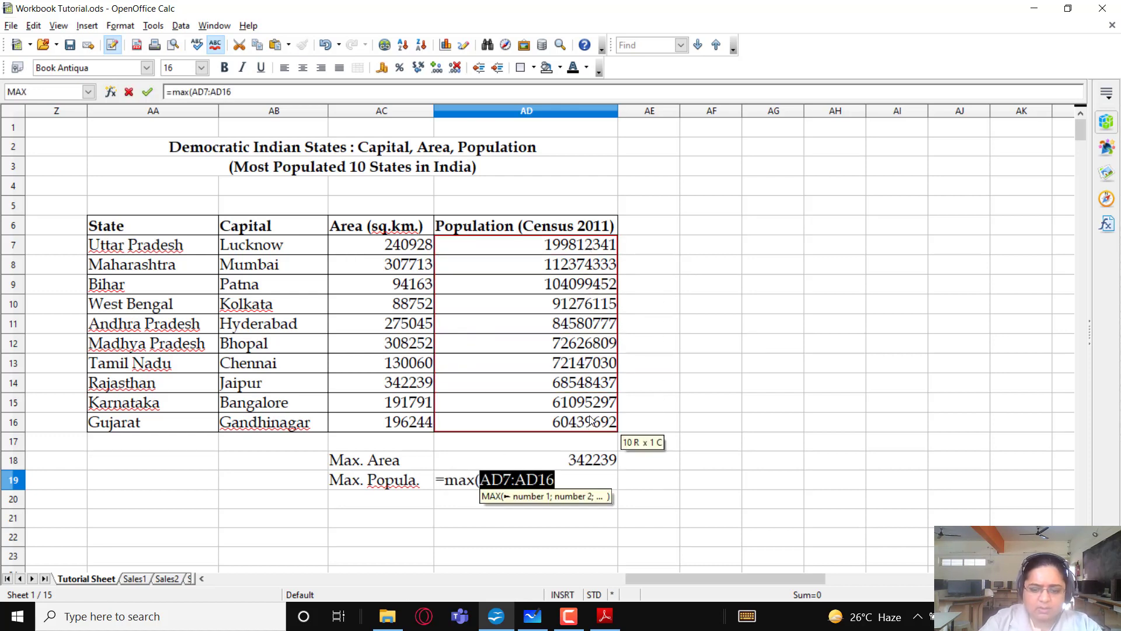
{"action": "type", "text": ")"}
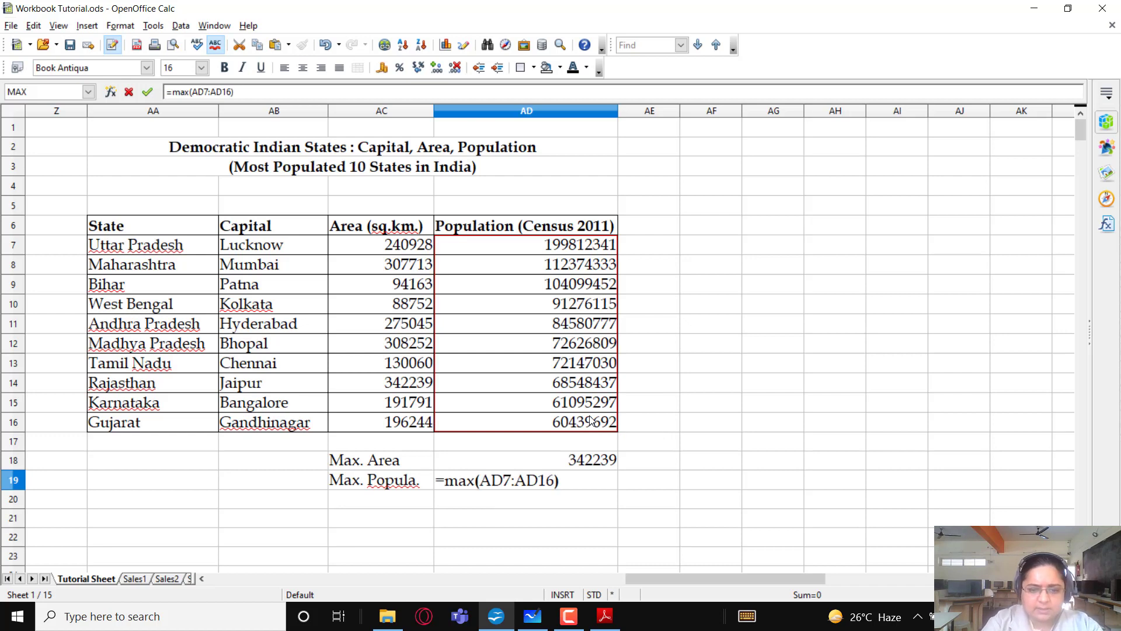
{"action": "key", "text": "Return"}
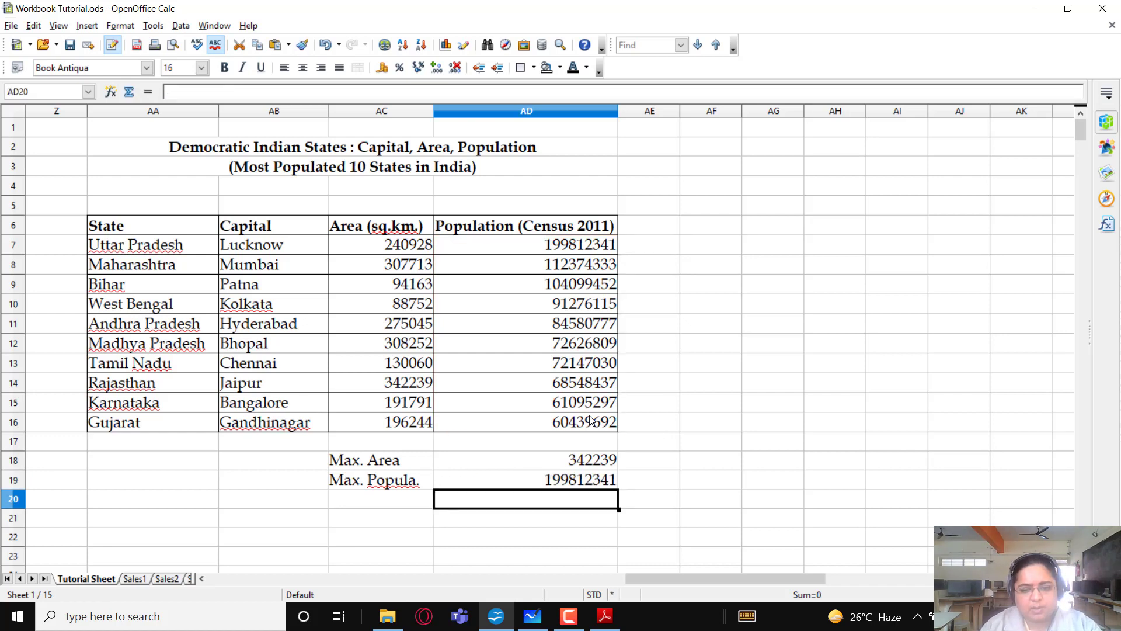
Switch to Microsoft Whiteboard and handwrite the heading "Sorting – ?" below the counta() notes.
{"action": "left_click", "coordinate": [566, 619]}
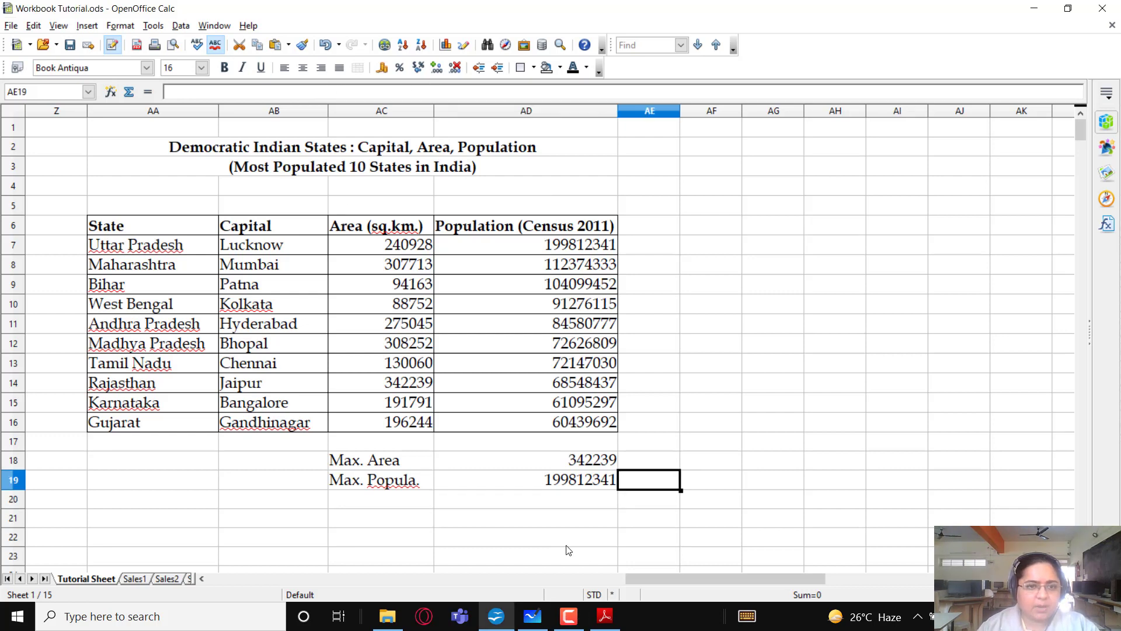
{"action": "left_click", "coordinate": [545, 617]}
{"action": "scroll", "coordinate": [604, 388], "scroll_direction": "down", "scroll_amount": 2}
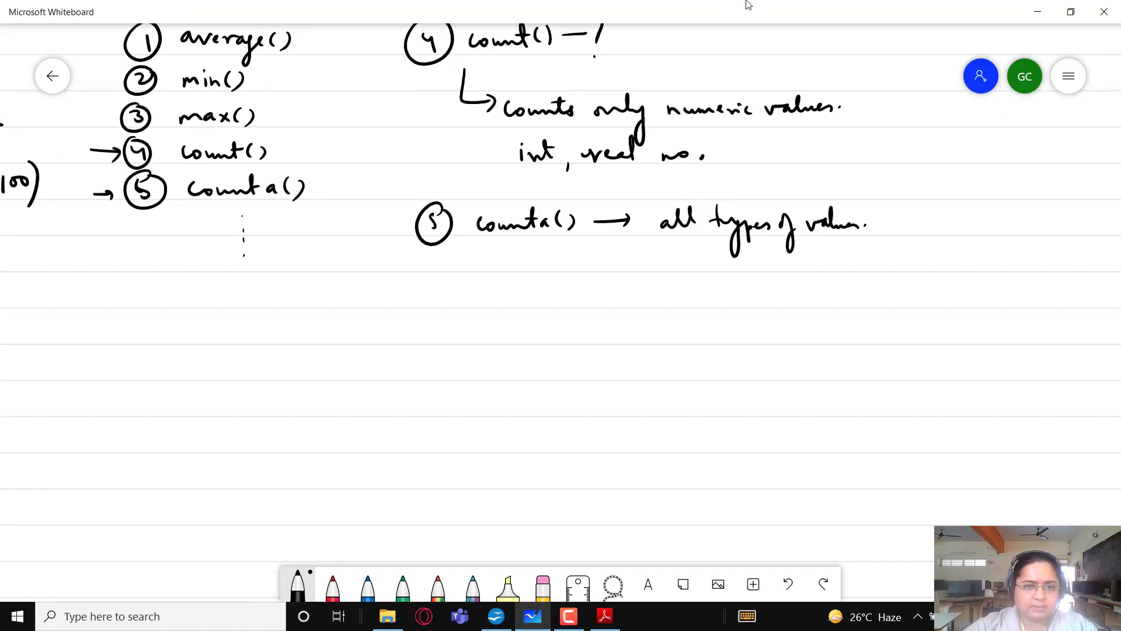
{"action": "left_click_drag", "start_coordinate": [356, 273], "coordinate": [343, 310]}
{"action": "mouse_move", "coordinate": [367, 297]}
{"action": "left_mouse_down"}
{"action": "mouse_move", "coordinate": [365, 307]}
{"action": "mouse_move", "coordinate": [392, 304]}
{"action": "left_mouse_up"}
{"action": "mouse_move", "coordinate": [386, 297]}
{"action": "left_mouse_down"}
{"action": "mouse_move", "coordinate": [402, 306]}
{"action": "mouse_move", "coordinate": [427, 295]}
{"action": "mouse_move", "coordinate": [413, 338]}
{"action": "left_mouse_up"}
{"action": "left_click_drag", "start_coordinate": [441, 299], "coordinate": [466, 299]}
{"action": "left_click_drag", "start_coordinate": [470, 280], "coordinate": [479, 301]}
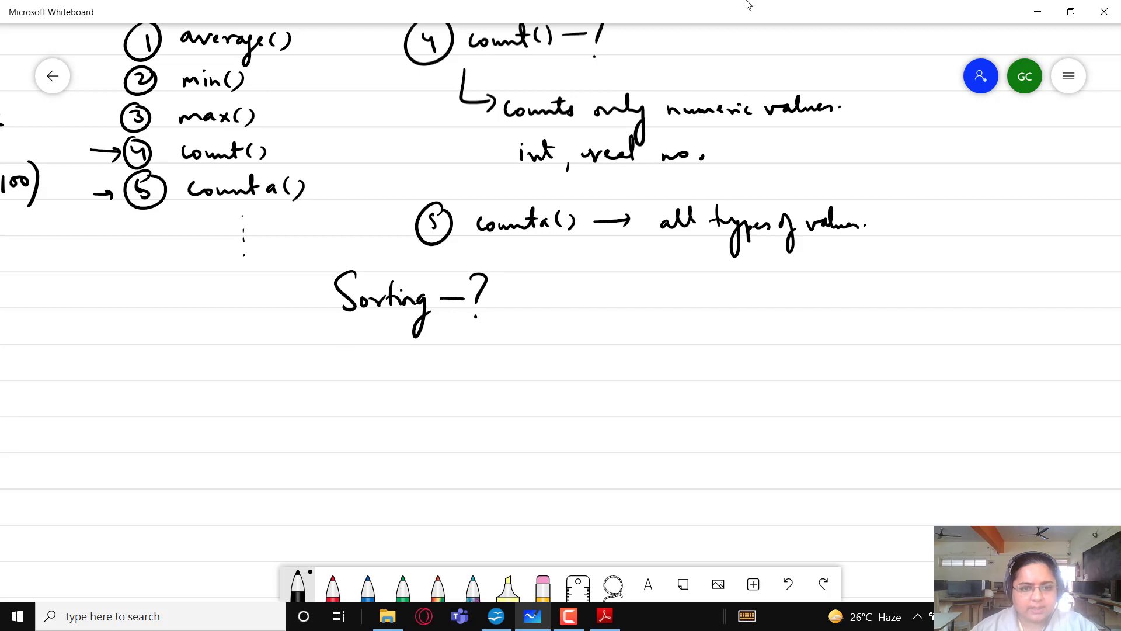
Handwrite the definition "Re-arrangement of data" beneath the Sorting heading.
{"action": "left_click_drag", "start_coordinate": [342, 348], "coordinate": [344, 377]}
{"action": "left_click_drag", "start_coordinate": [341, 343], "coordinate": [357, 376]}
{"action": "left_click_drag", "start_coordinate": [354, 369], "coordinate": [380, 368]}
{"action": "left_click_drag", "start_coordinate": [389, 365], "coordinate": [519, 379]}
{"action": "left_click_drag", "start_coordinate": [508, 363], "coordinate": [552, 369]}
{"action": "mouse_move", "coordinate": [564, 354]}
{"action": "left_mouse_down"}
{"action": "mouse_move", "coordinate": [559, 405]}
{"action": "mouse_move", "coordinate": [562, 385]}
{"action": "left_mouse_up"}
{"action": "mouse_move", "coordinate": [594, 365]}
{"action": "left_mouse_down"}
{"action": "mouse_move", "coordinate": [585, 371]}
{"action": "mouse_move", "coordinate": [602, 373]}
{"action": "left_mouse_up"}
{"action": "left_click_drag", "start_coordinate": [601, 369], "coordinate": [623, 374]}
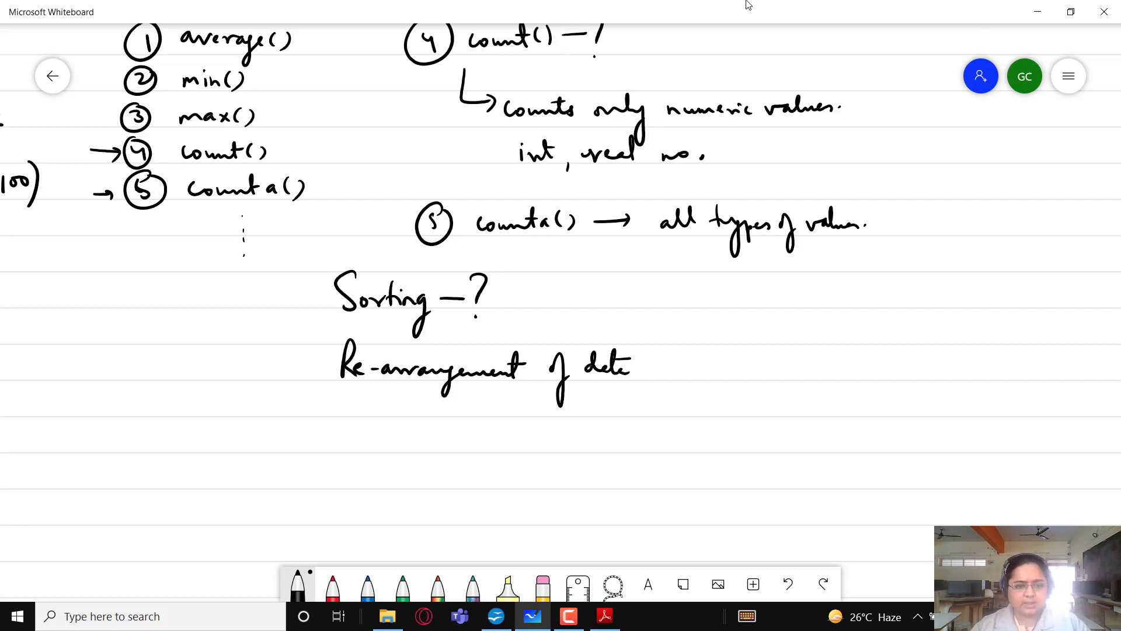
Handwrite the text sorting orders "A-Z, Z-A (text)" under the definition.
{"action": "mouse_move", "coordinate": [353, 417]}
{"action": "left_mouse_down"}
{"action": "mouse_move", "coordinate": [344, 448]}
{"action": "mouse_move", "coordinate": [366, 449]}
{"action": "left_mouse_up"}
{"action": "left_click_drag", "start_coordinate": [348, 437], "coordinate": [361, 436]}
{"action": "left_click_drag", "start_coordinate": [376, 438], "coordinate": [417, 450]}
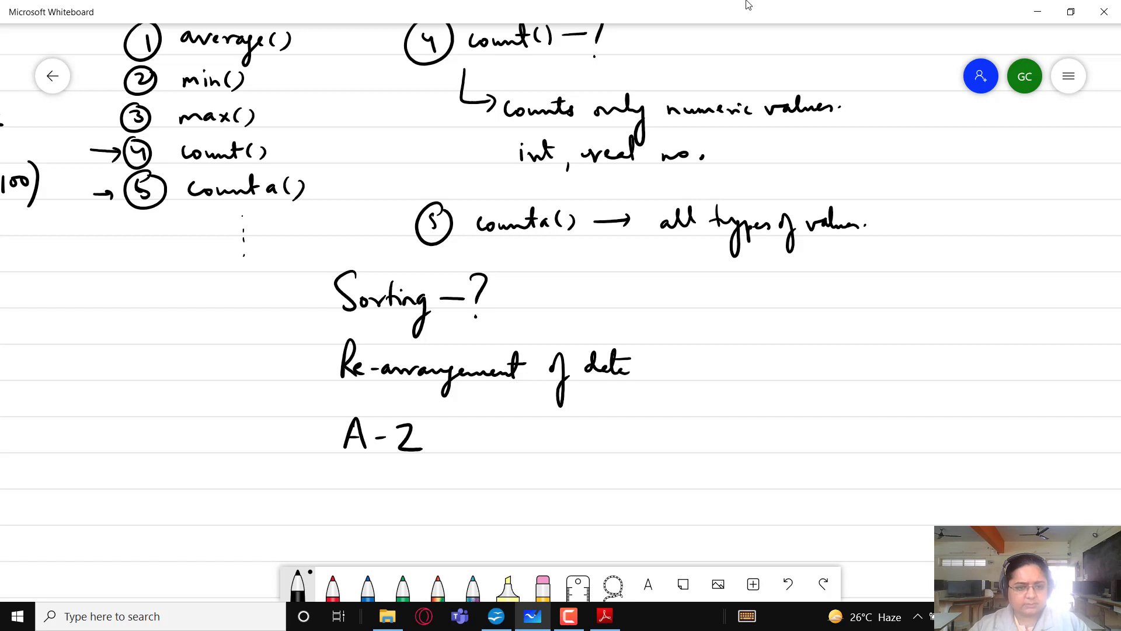
{"action": "mouse_move", "coordinate": [478, 434]}
{"action": "left_mouse_down"}
{"action": "mouse_move", "coordinate": [492, 451]}
{"action": "mouse_move", "coordinate": [512, 443]}
{"action": "left_mouse_up"}
{"action": "left_click_drag", "start_coordinate": [517, 451], "coordinate": [532, 452]}
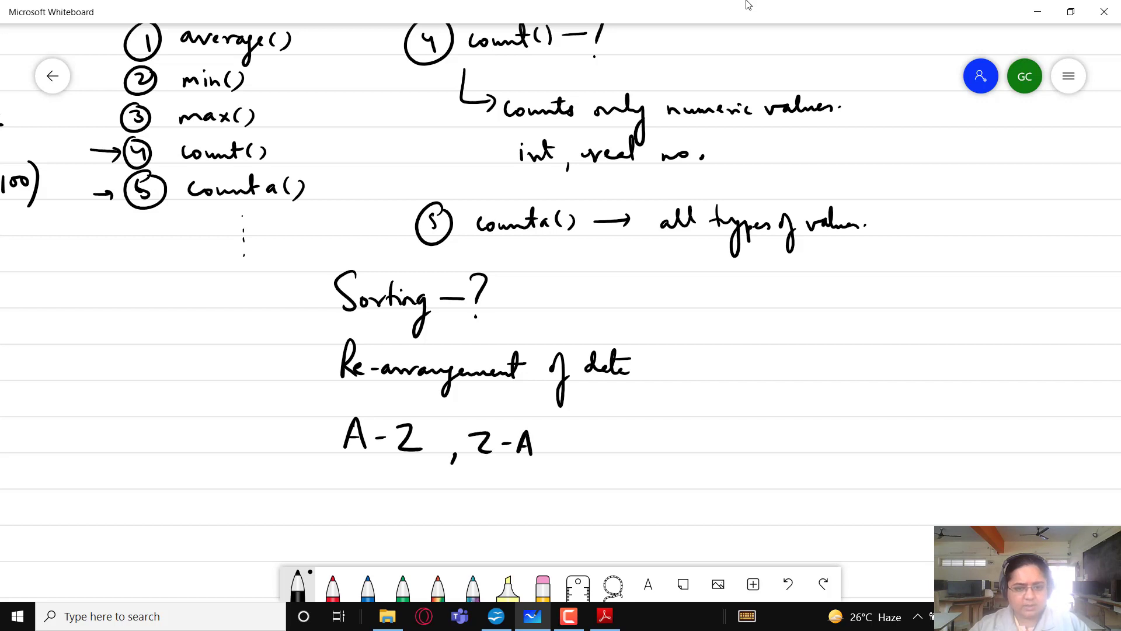
{"action": "mouse_move", "coordinate": [596, 415]}
{"action": "left_mouse_down"}
{"action": "mouse_move", "coordinate": [586, 456]}
{"action": "mouse_move", "coordinate": [605, 448]}
{"action": "left_mouse_up"}
{"action": "left_click_drag", "start_coordinate": [591, 439], "coordinate": [602, 437]}
{"action": "left_click_drag", "start_coordinate": [607, 443], "coordinate": [644, 447]}
{"action": "mouse_move", "coordinate": [638, 439]}
{"action": "left_mouse_down"}
{"action": "mouse_move", "coordinate": [651, 439]}
{"action": "mouse_move", "coordinate": [646, 461]}
{"action": "left_mouse_up"}
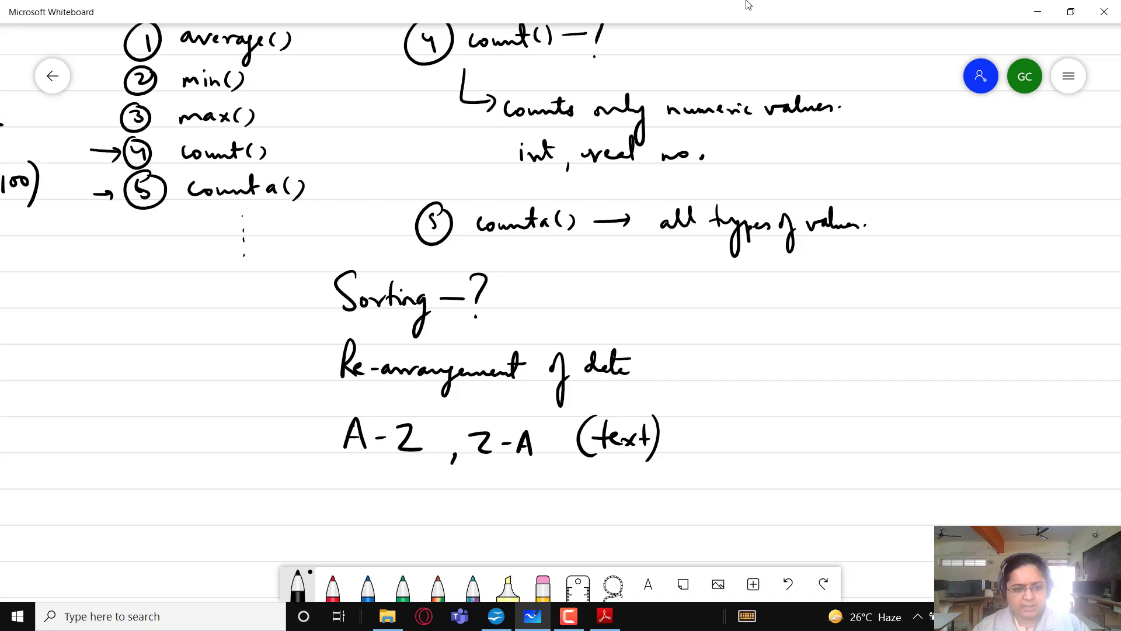
Handwrite the number sorting orders "0–9 Asc/Desc. (numeric)" under the text sorting line.
{"action": "mouse_move", "coordinate": [357, 463]}
{"action": "left_mouse_down"}
{"action": "mouse_move", "coordinate": [425, 464]}
{"action": "mouse_move", "coordinate": [425, 485]}
{"action": "mouse_move", "coordinate": [411, 472]}
{"action": "mouse_move", "coordinate": [423, 482]}
{"action": "mouse_move", "coordinate": [471, 477]}
{"action": "left_mouse_up"}
{"action": "mouse_move", "coordinate": [486, 470]}
{"action": "left_mouse_down"}
{"action": "mouse_move", "coordinate": [478, 480]}
{"action": "mouse_move", "coordinate": [495, 479]}
{"action": "left_mouse_up"}
{"action": "left_click_drag", "start_coordinate": [516, 457], "coordinate": [508, 497]}
{"action": "left_click_drag", "start_coordinate": [526, 469], "coordinate": [524, 484]}
{"action": "left_click_drag", "start_coordinate": [545, 471], "coordinate": [542, 479]}
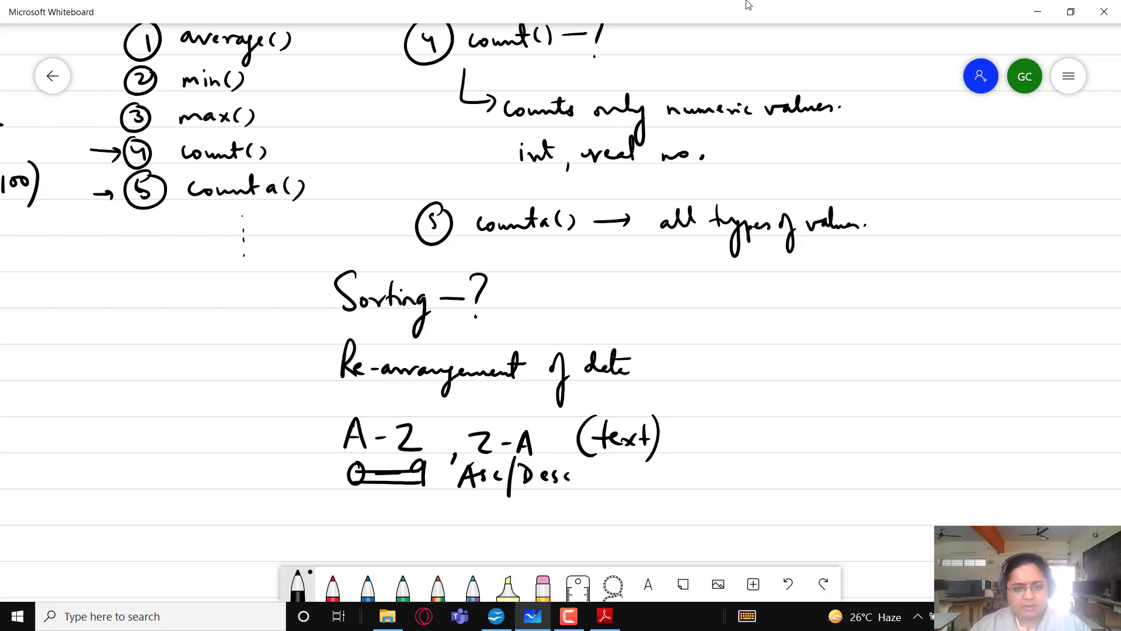
{"action": "mouse_move", "coordinate": [601, 459]}
{"action": "left_mouse_down"}
{"action": "mouse_move", "coordinate": [602, 489]}
{"action": "mouse_move", "coordinate": [640, 479]}
{"action": "left_mouse_up"}
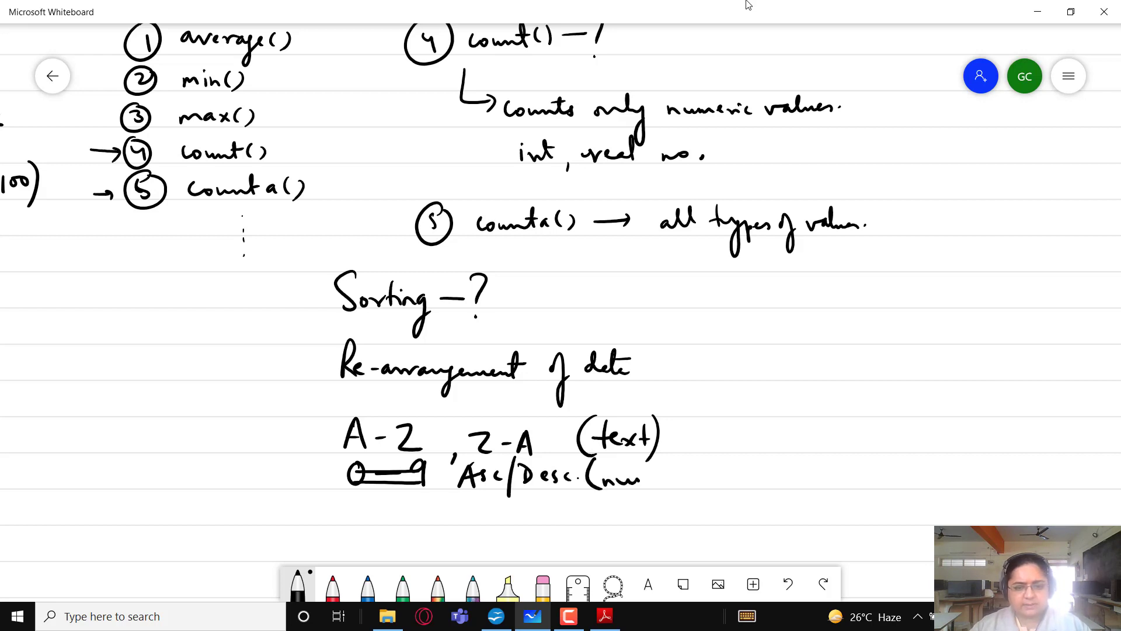
{"action": "left_click_drag", "start_coordinate": [700, 456], "coordinate": [695, 499]}
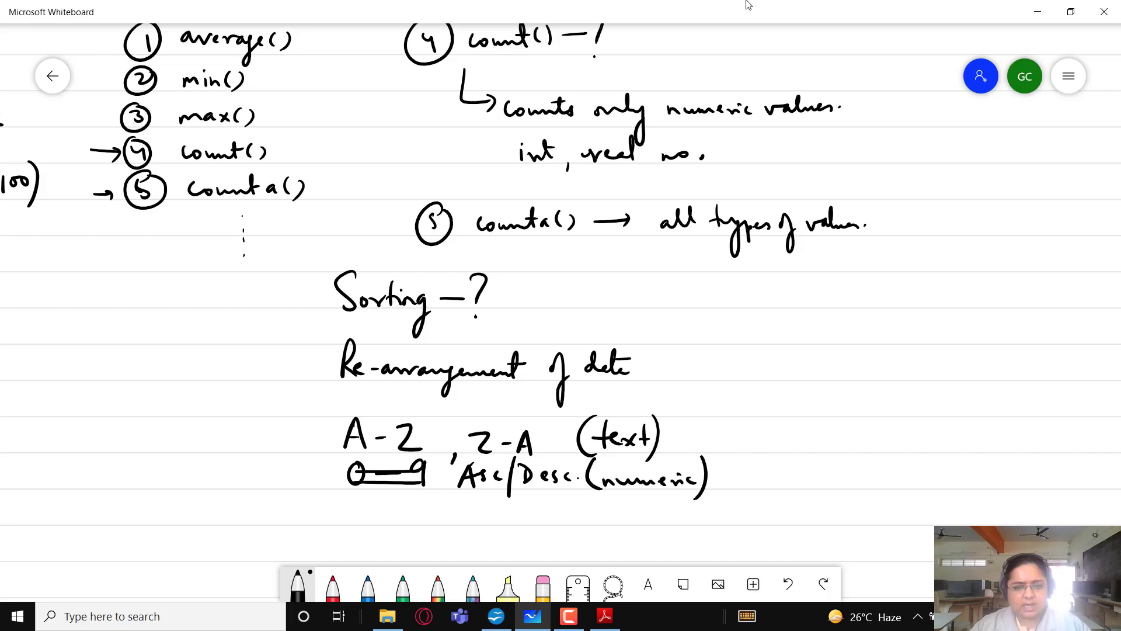
Handwrite "Chronological (Date/Time)" as the third sorting type under the numeric line.
{"action": "mouse_move", "coordinate": [599, 494]}
{"action": "left_mouse_down"}
{"action": "mouse_move", "coordinate": [591, 519]}
{"action": "mouse_move", "coordinate": [607, 519]}
{"action": "left_mouse_up"}
{"action": "mouse_move", "coordinate": [607, 502]}
{"action": "left_mouse_down"}
{"action": "mouse_move", "coordinate": [607, 518]}
{"action": "mouse_move", "coordinate": [641, 515]}
{"action": "left_mouse_up"}
{"action": "mouse_move", "coordinate": [643, 515]}
{"action": "left_mouse_down"}
{"action": "mouse_move", "coordinate": [658, 512]}
{"action": "mouse_move", "coordinate": [640, 503]}
{"action": "left_mouse_up"}
{"action": "mouse_move", "coordinate": [668, 495]}
{"action": "left_mouse_down"}
{"action": "mouse_move", "coordinate": [662, 526]}
{"action": "mouse_move", "coordinate": [684, 497]}
{"action": "left_mouse_up"}
{"action": "mouse_move", "coordinate": [680, 501]}
{"action": "left_mouse_down"}
{"action": "mouse_move", "coordinate": [677, 519]}
{"action": "mouse_move", "coordinate": [722, 527]}
{"action": "left_mouse_up"}
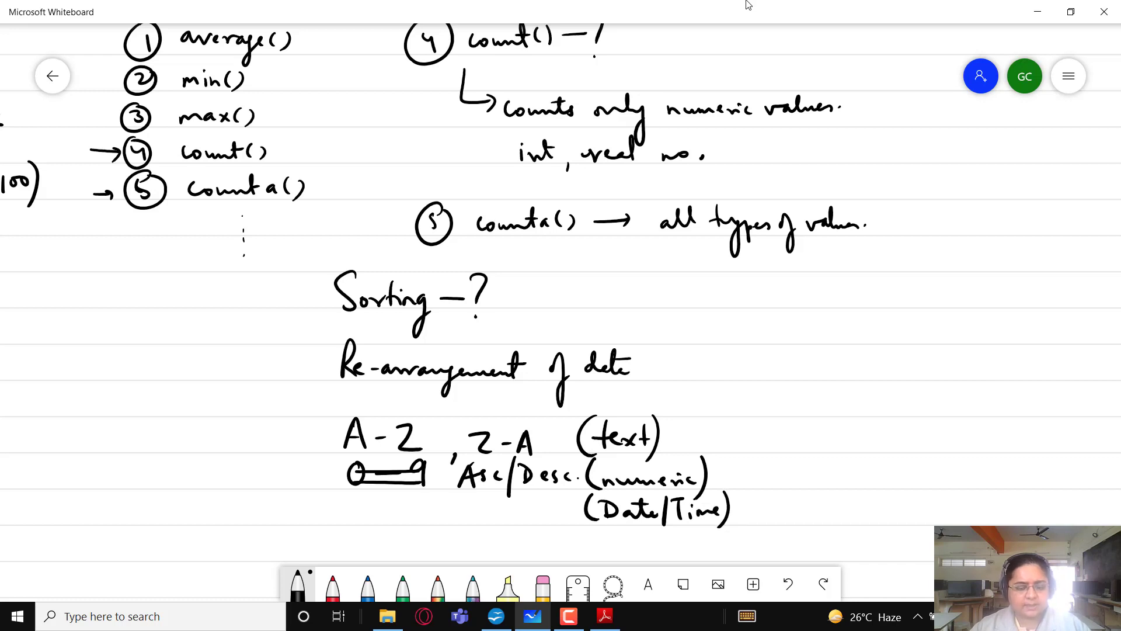
{"action": "mouse_move", "coordinate": [380, 496]}
{"action": "left_mouse_down"}
{"action": "mouse_move", "coordinate": [369, 507]}
{"action": "mouse_move", "coordinate": [381, 515]}
{"action": "left_mouse_up"}
{"action": "mouse_move", "coordinate": [390, 494]}
{"action": "left_mouse_down"}
{"action": "mouse_move", "coordinate": [395, 515]}
{"action": "mouse_move", "coordinate": [442, 517]}
{"action": "left_mouse_up"}
{"action": "mouse_move", "coordinate": [450, 497]}
{"action": "left_mouse_down"}
{"action": "mouse_move", "coordinate": [466, 533]}
{"action": "mouse_move", "coordinate": [498, 517]}
{"action": "left_mouse_up"}
{"action": "left_click_drag", "start_coordinate": [514, 496], "coordinate": [508, 521]}
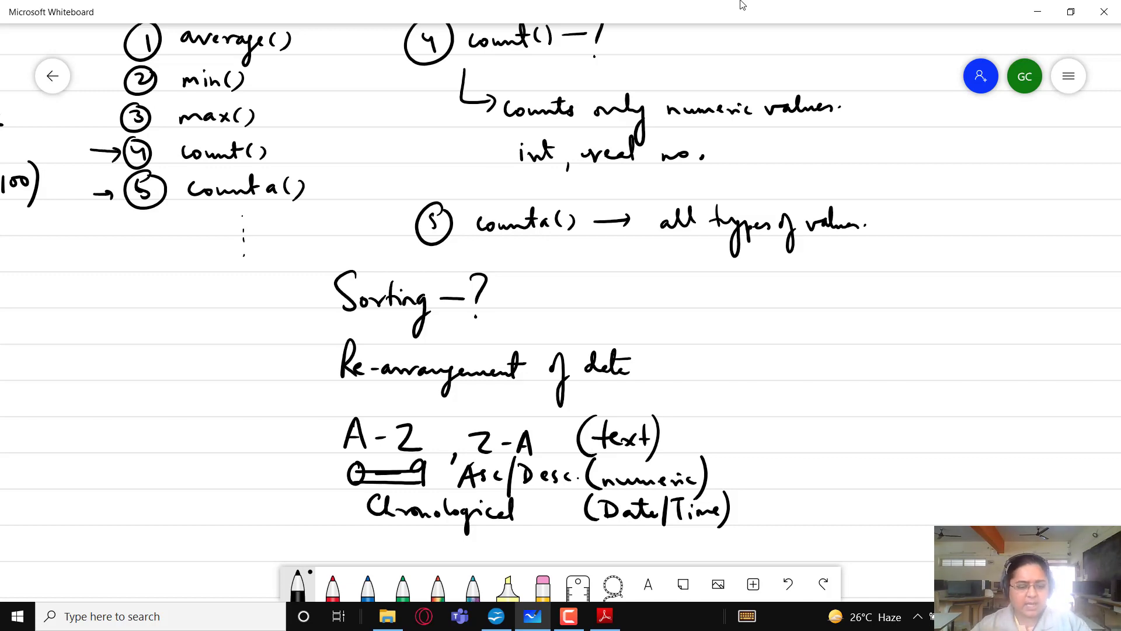
Switch back to OpenOffice Calc and select the whole states table with its headers, AA6:AD16.
{"action": "key", "text": "alt+Tab"}
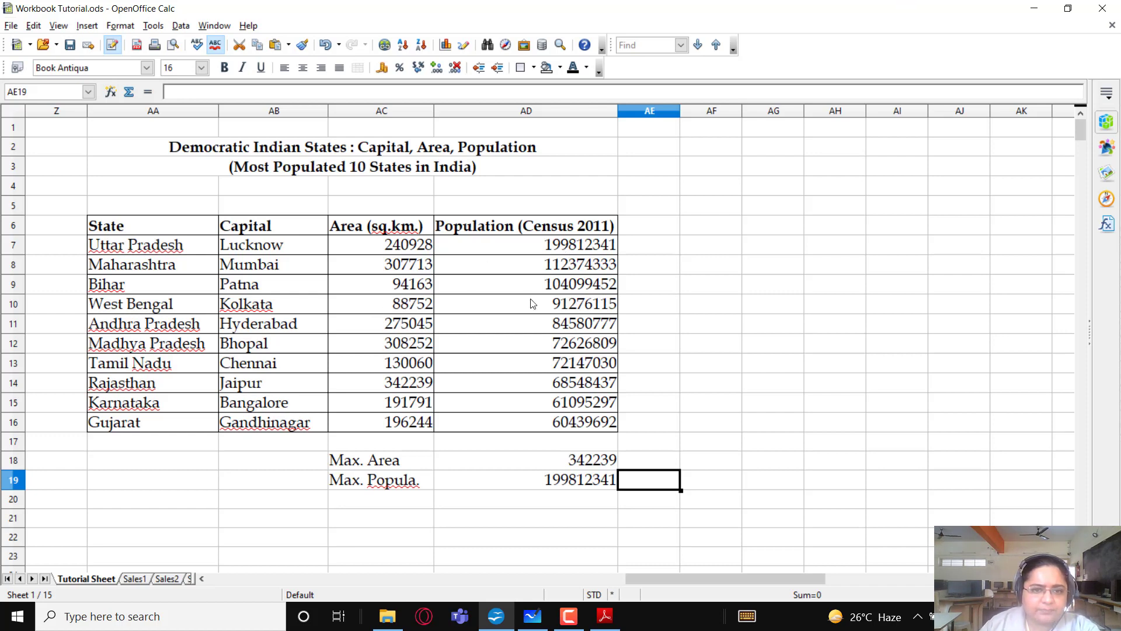
{"action": "left_click", "coordinate": [494, 617]}
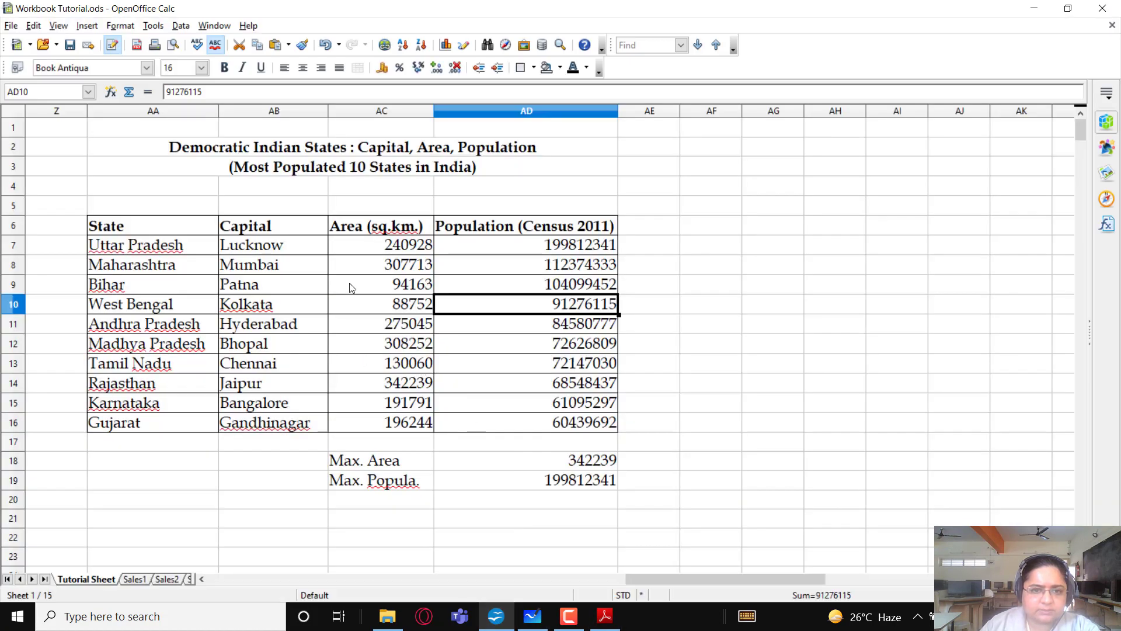
{"action": "left_click", "coordinate": [351, 286]}
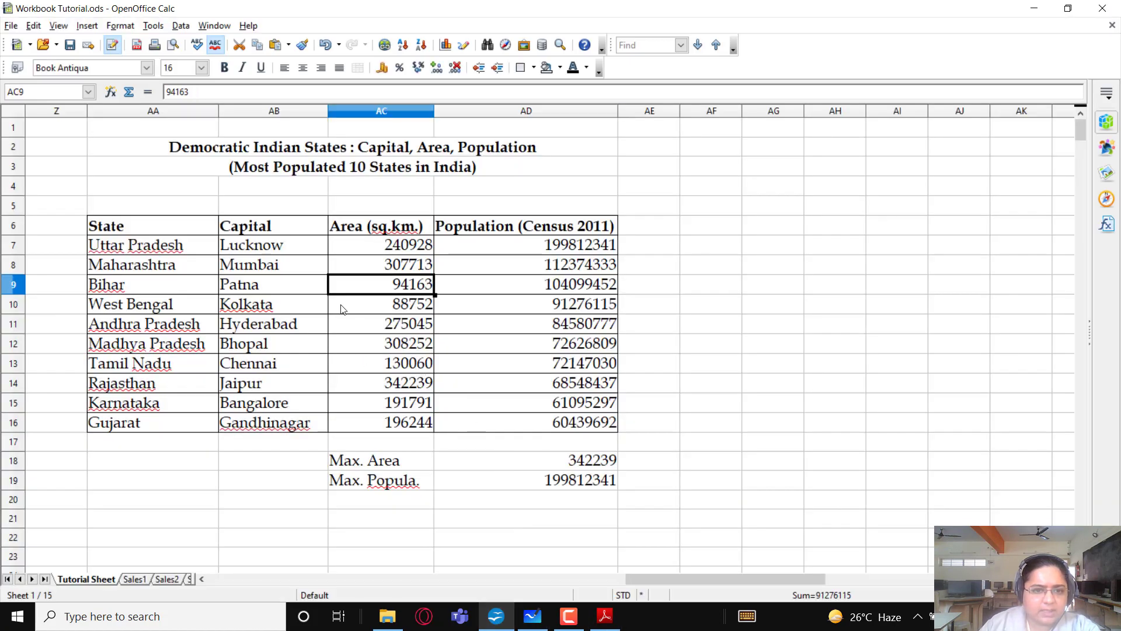
{"action": "left_click", "coordinate": [351, 310]}
{"action": "left_click", "coordinate": [286, 314]}
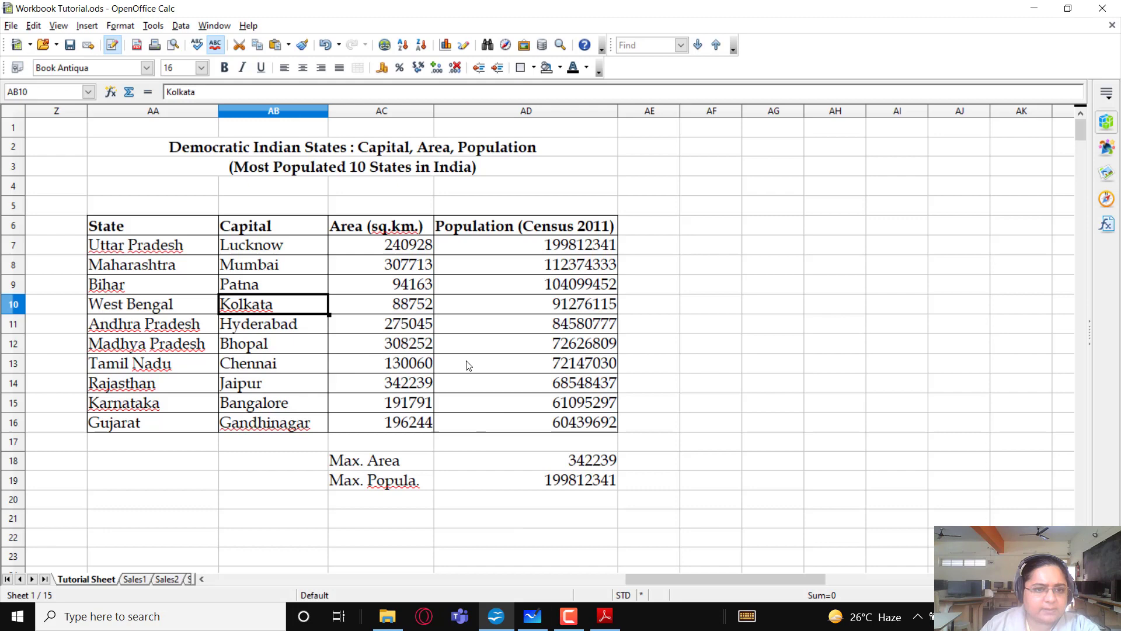
{"action": "left_click", "coordinate": [143, 230]}
{"action": "left_click_drag", "start_coordinate": [330, 320], "coordinate": [524, 429]}
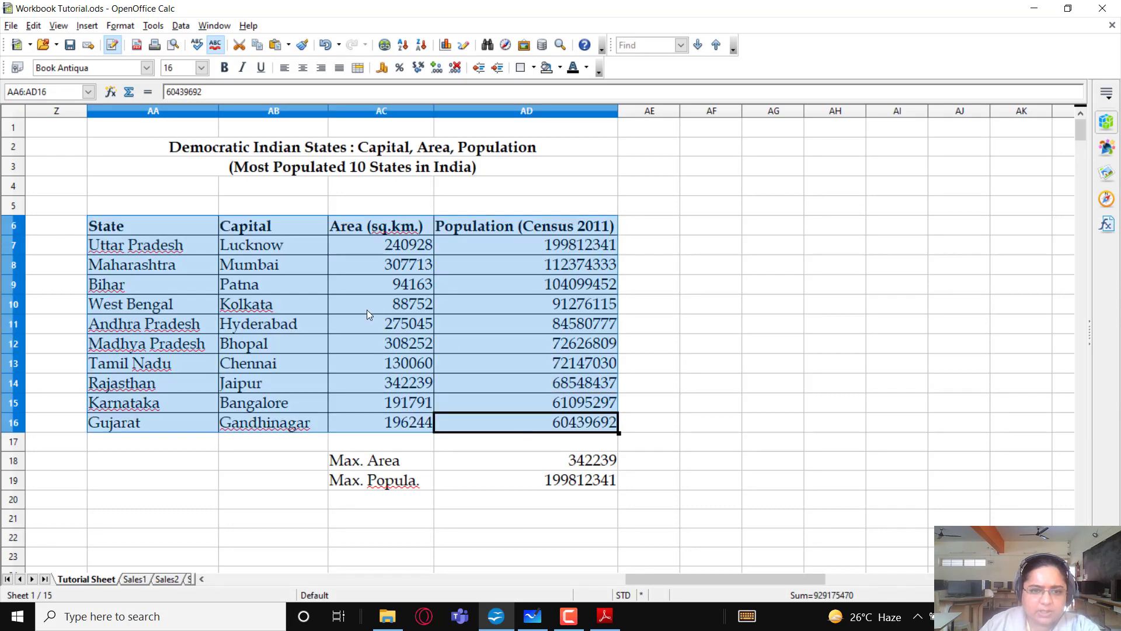
Sort the Indian states table by Population (Census 2011) in descending order, keeping the Sort dialog clear of the data.
{"action": "left_click", "coordinate": [366, 310]}
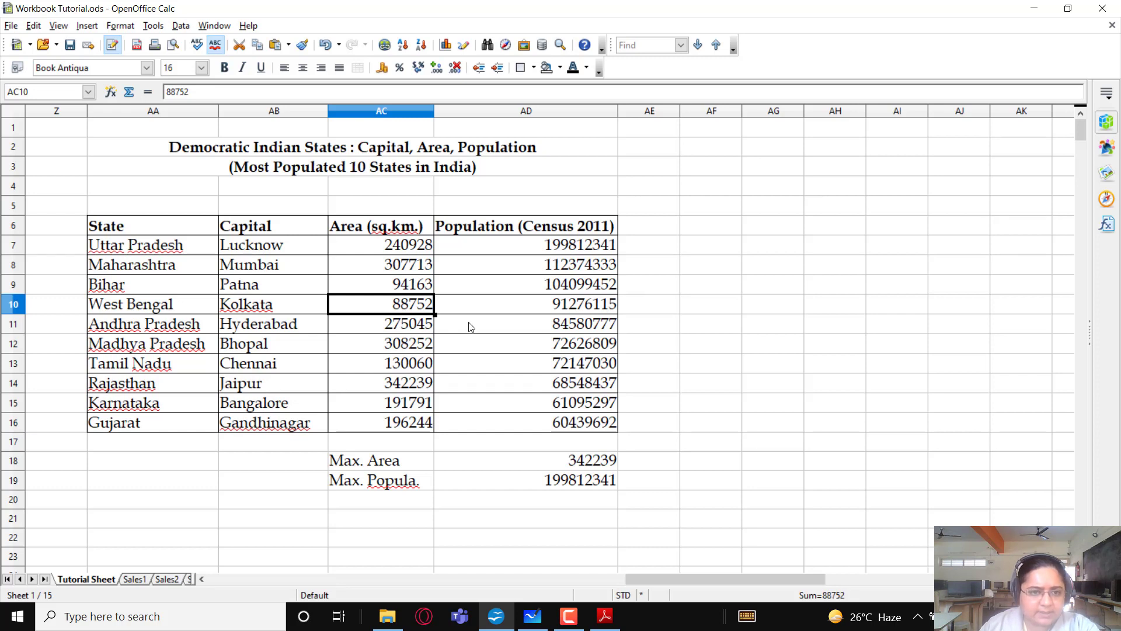
{"action": "left_click", "coordinate": [181, 27]}
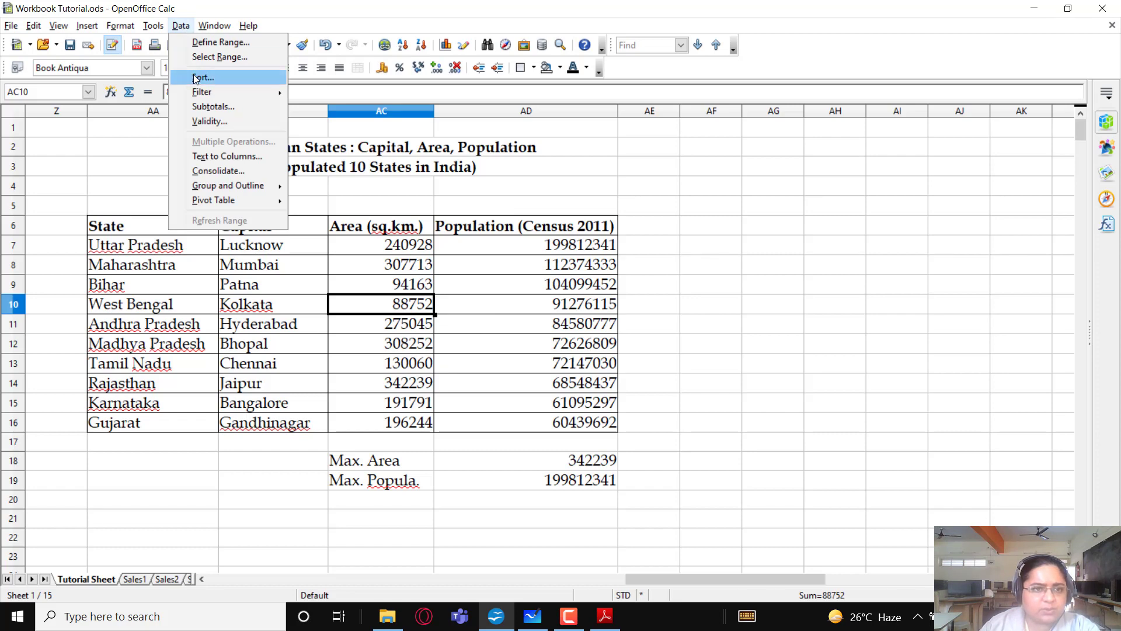
{"action": "left_click", "coordinate": [200, 78]}
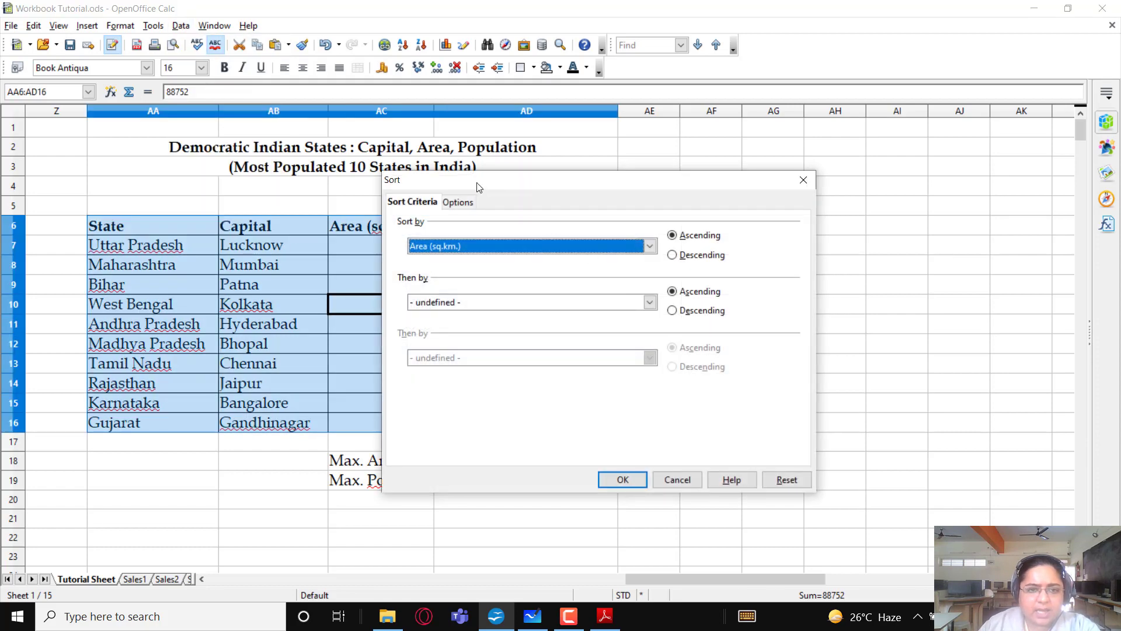
{"action": "left_click_drag", "start_coordinate": [476, 187], "coordinate": [734, 163]}
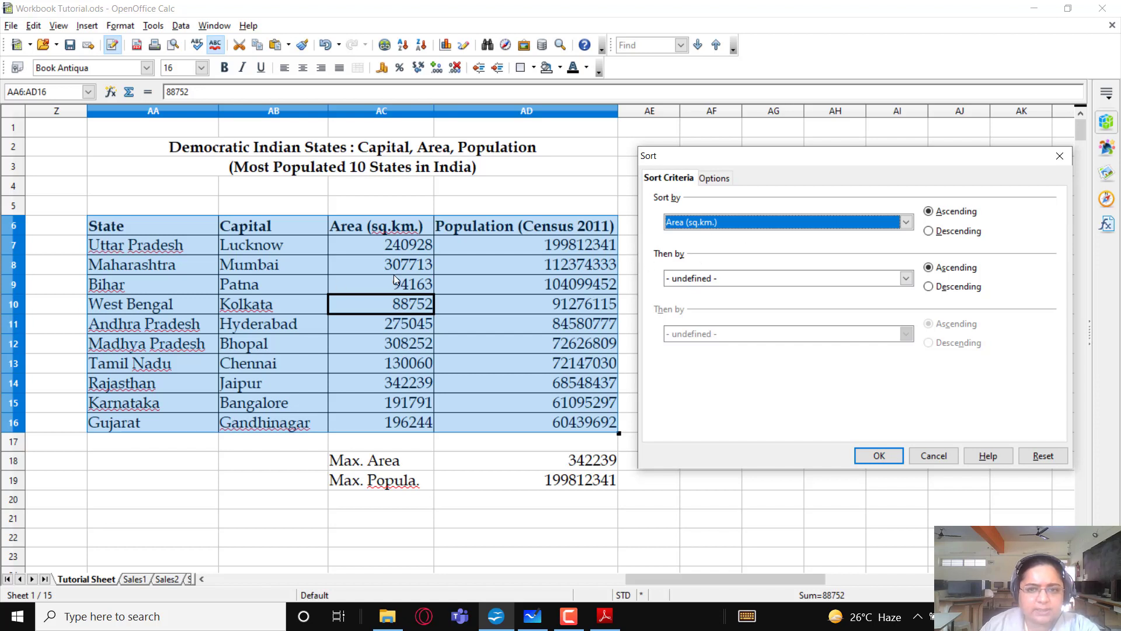
{"action": "left_click", "coordinate": [724, 225]}
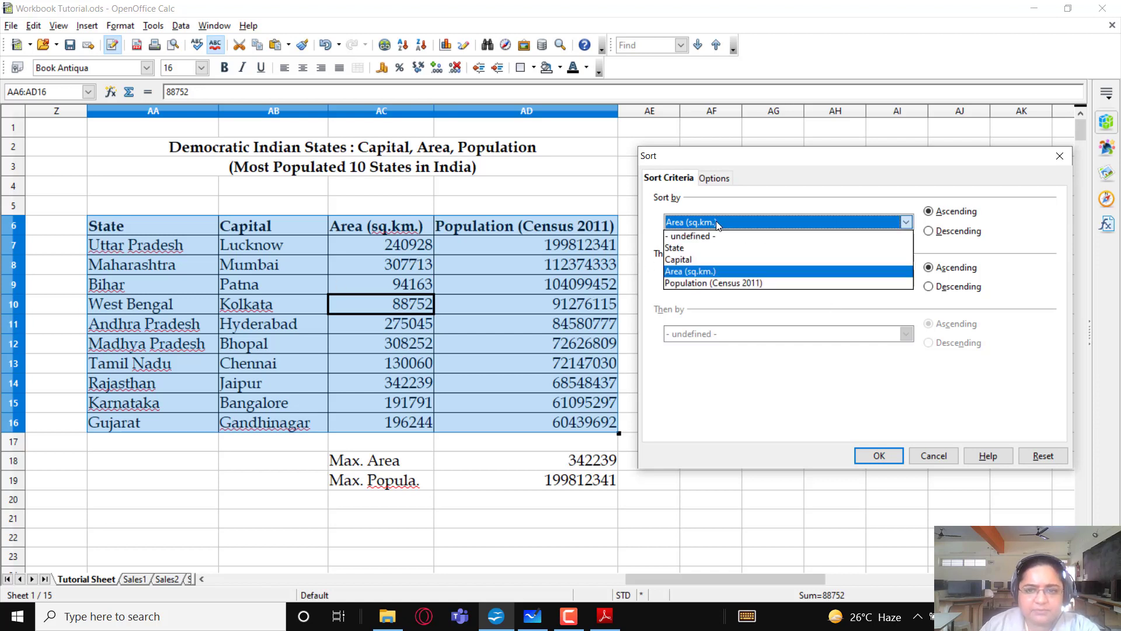
{"action": "left_click", "coordinate": [719, 283]}
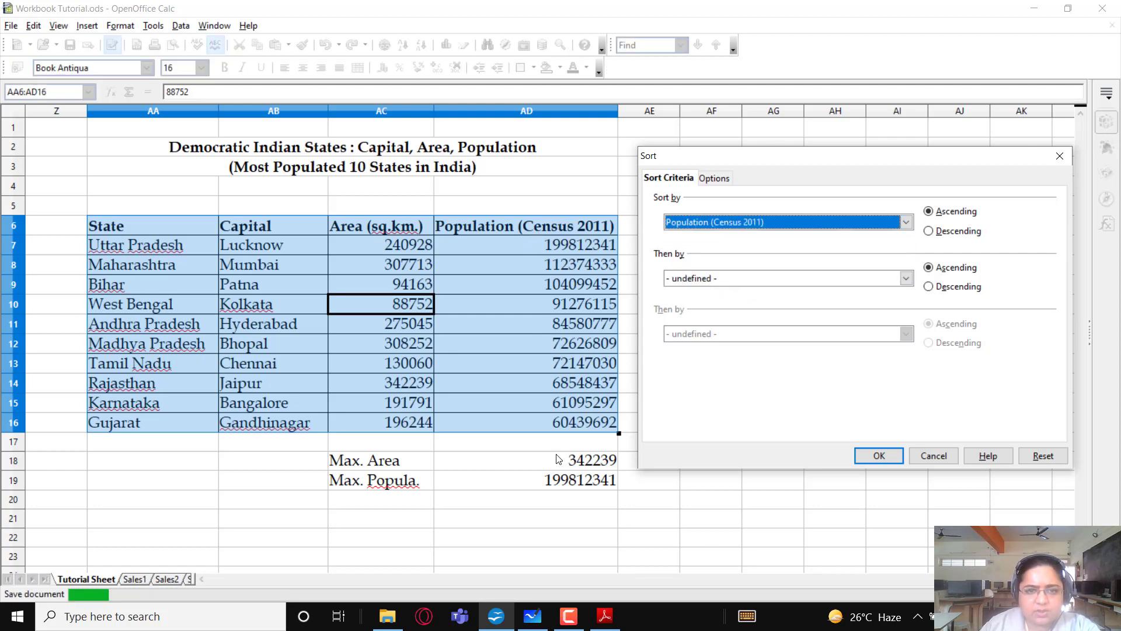
{"action": "left_click", "coordinate": [928, 231]}
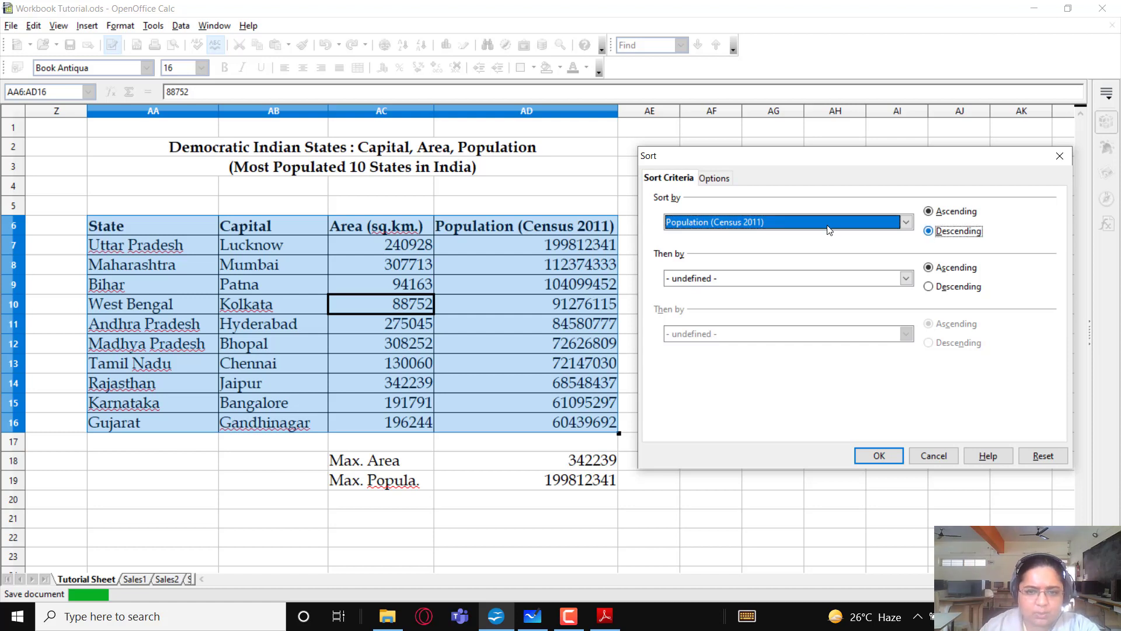
{"action": "left_click", "coordinate": [878, 456]}
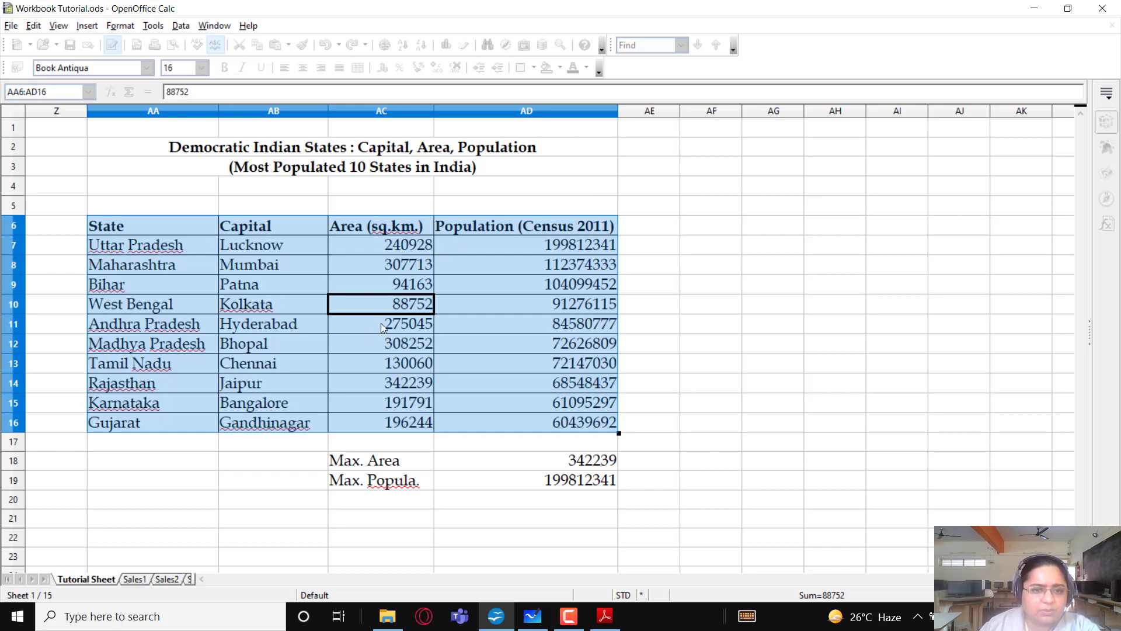
{"action": "left_click", "coordinate": [500, 619]}
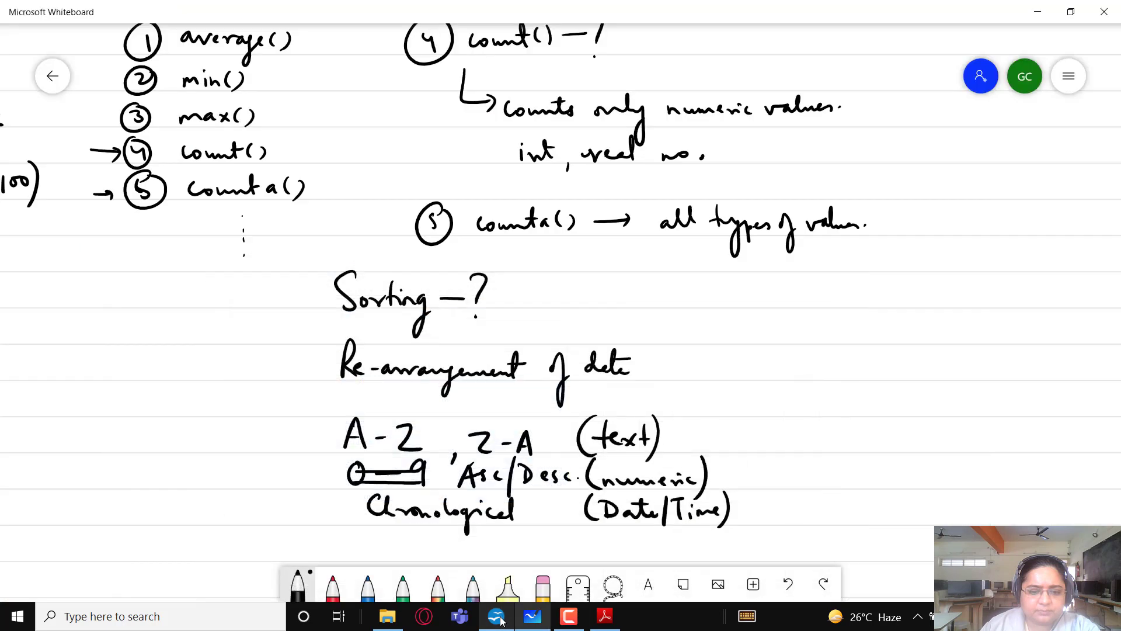
{"action": "left_click", "coordinate": [500, 619]}
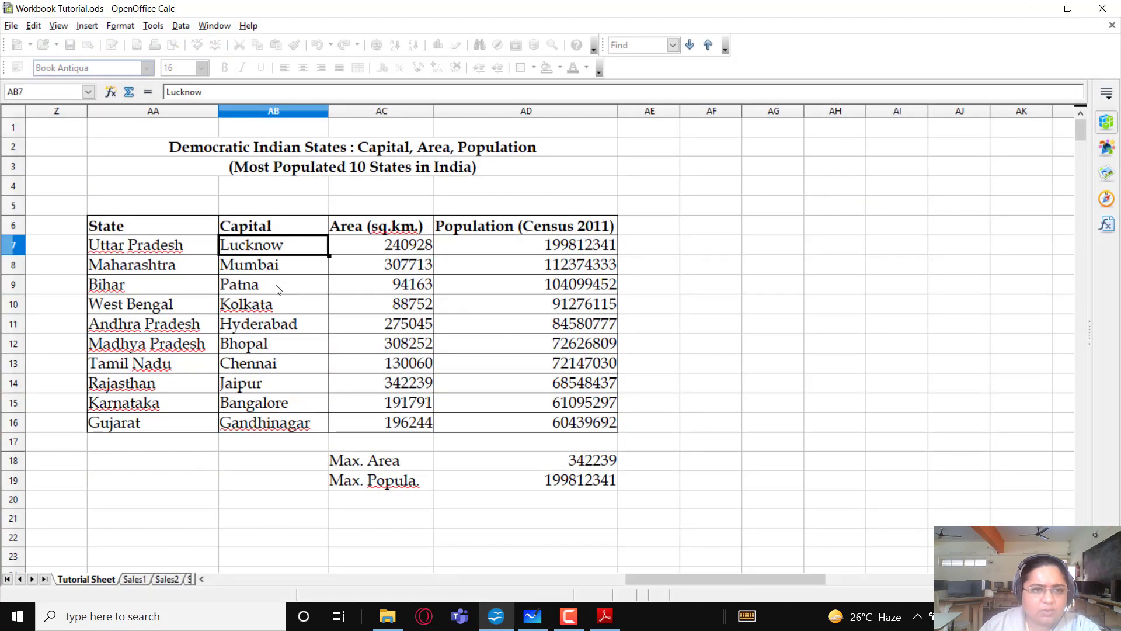
{"action": "left_click", "coordinate": [300, 291]}
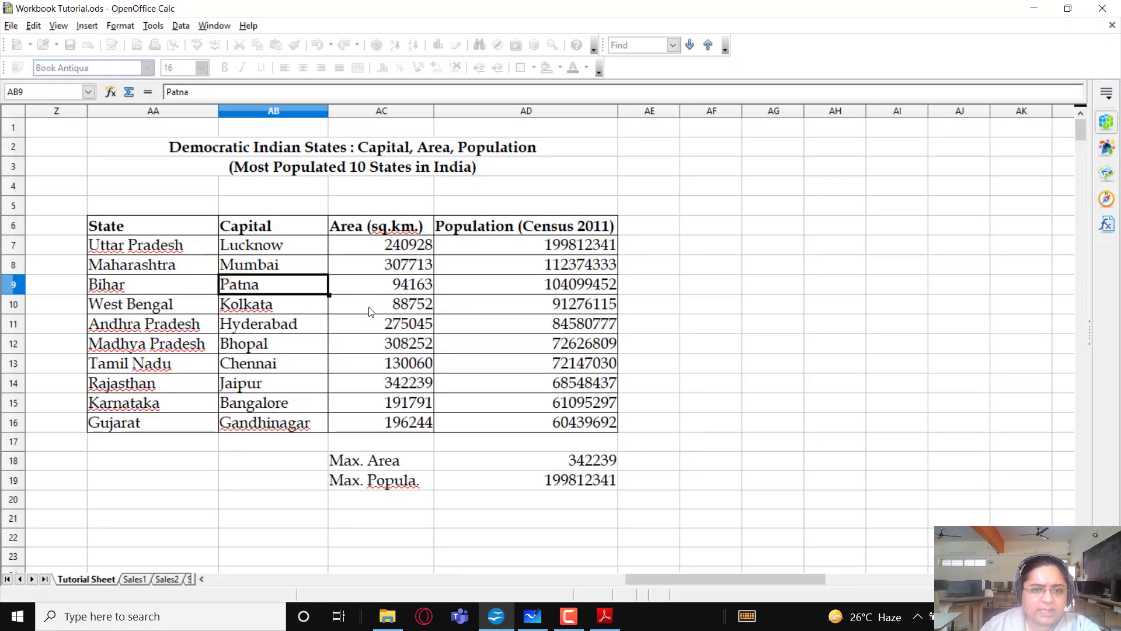
{"action": "left_click", "coordinate": [191, 29]}
{"action": "left_click", "coordinate": [300, 318]}
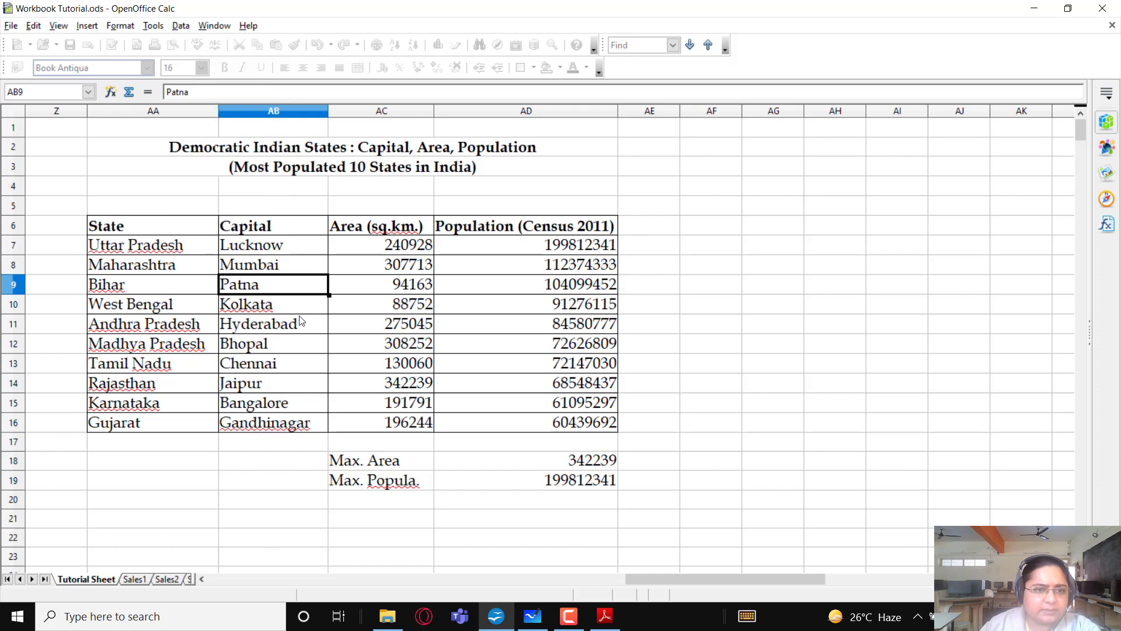
Reselect the whole states table with its headers, AA6:AD16, and try to start another sort on it.
{"action": "left_click_drag", "start_coordinate": [176, 232], "coordinate": [489, 424]}
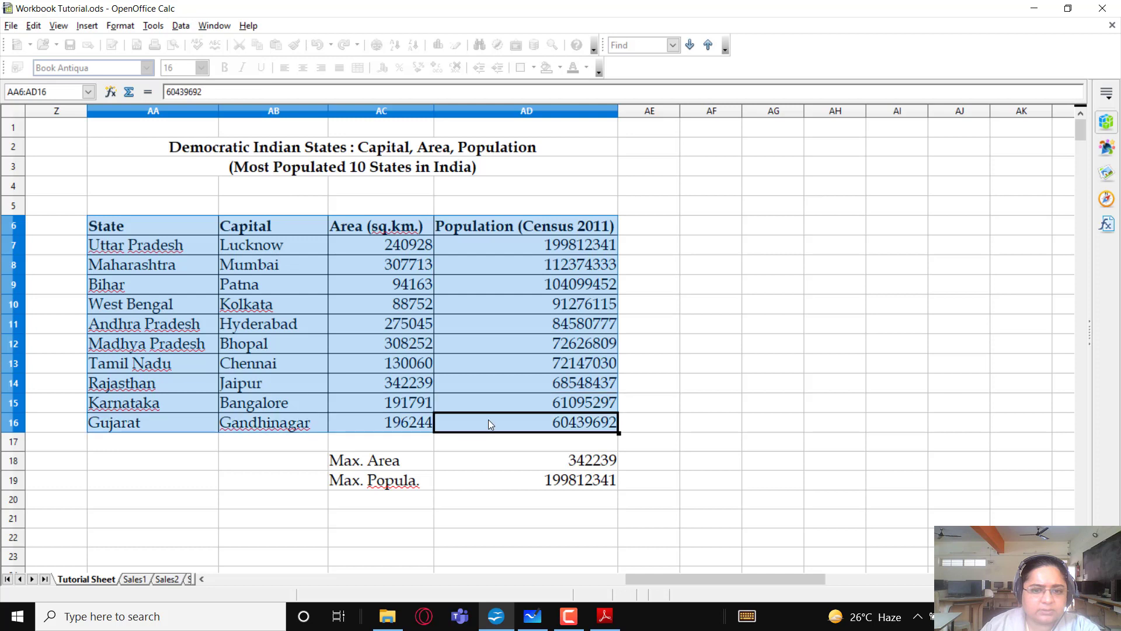
{"action": "left_click", "coordinate": [180, 26]}
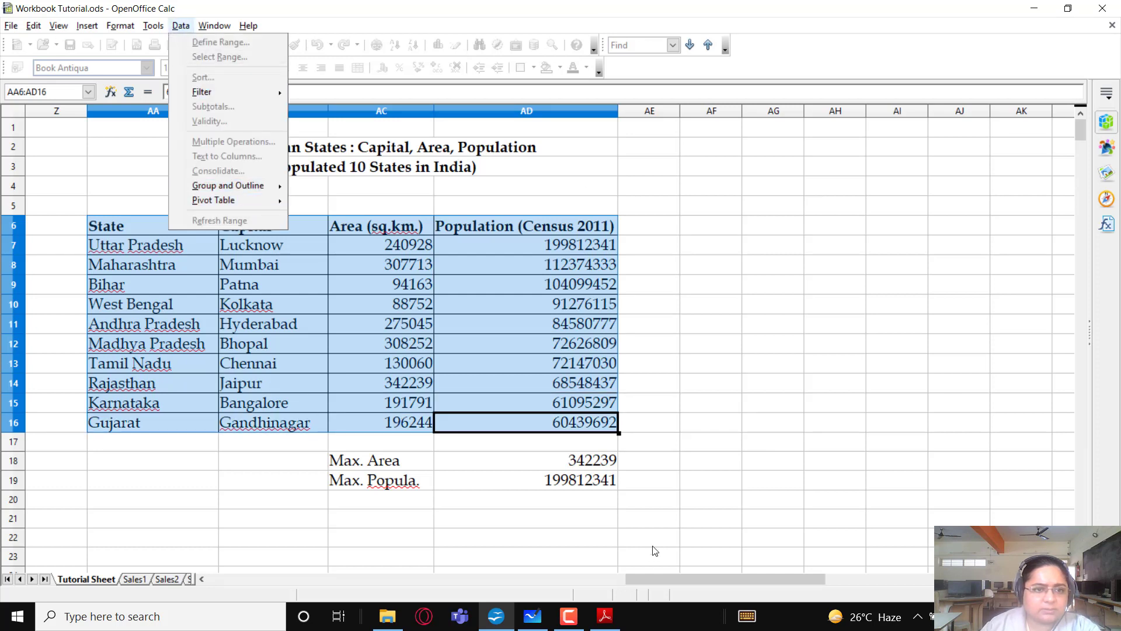
{"action": "key", "text": "Escape"}
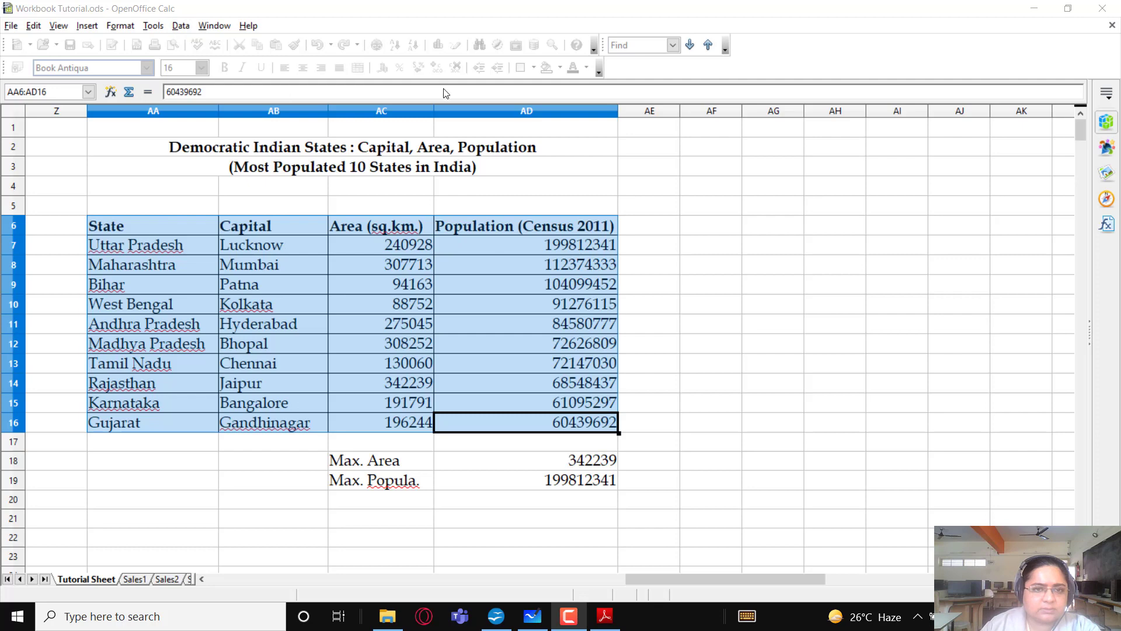